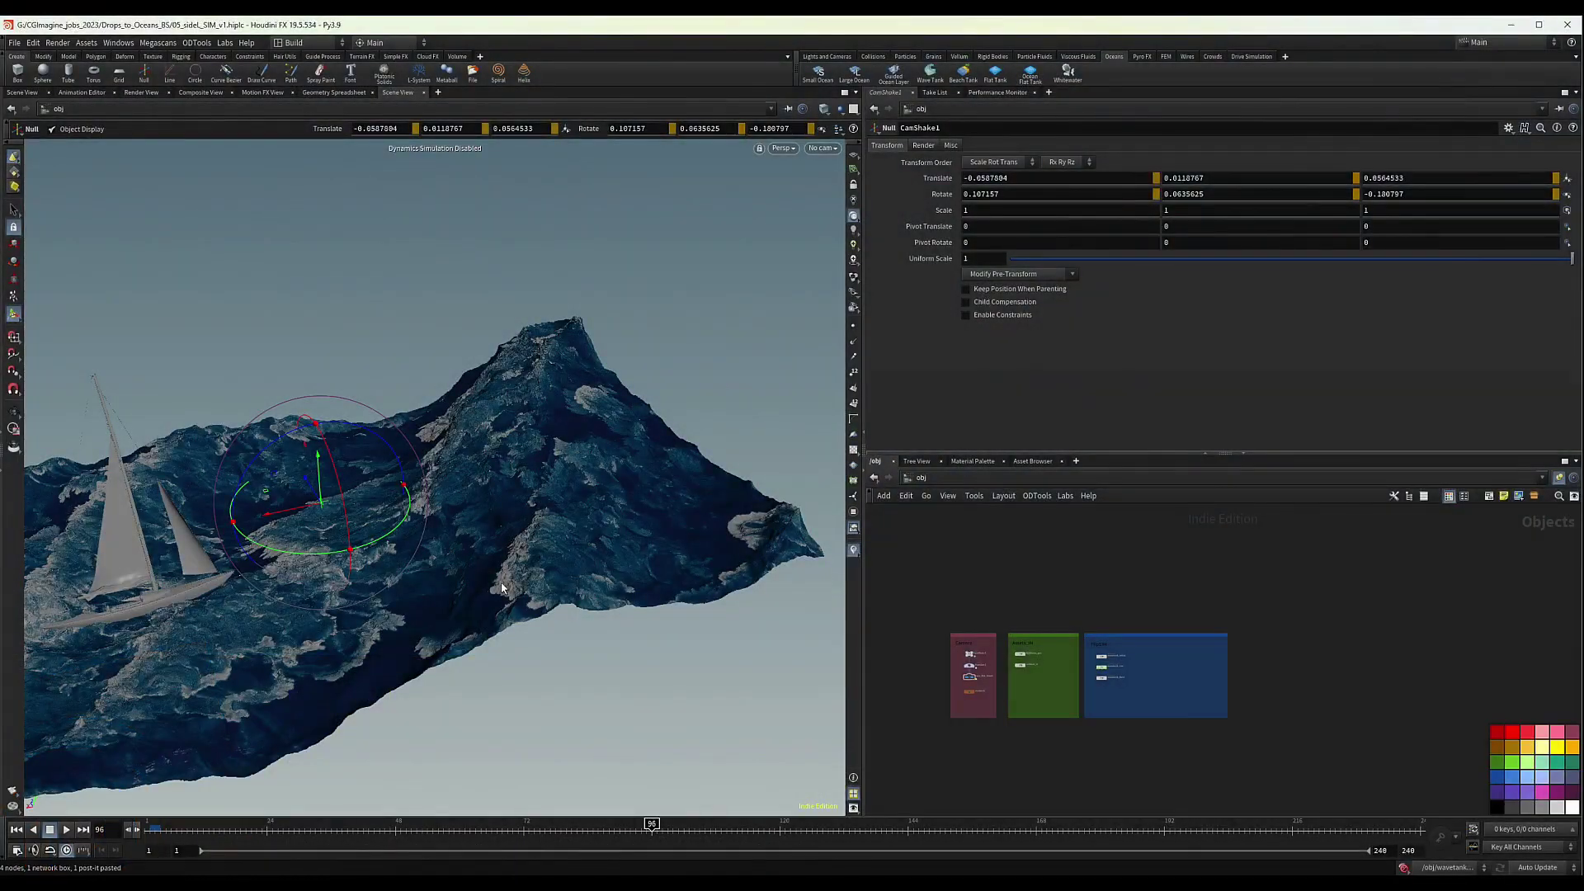
Add a sticky note reading "Test" to the object network, in the empty space beside the FlipSIM box
{"action": "scroll", "coordinate": [1099, 671], "scroll_direction": "up", "scroll_amount": 5}
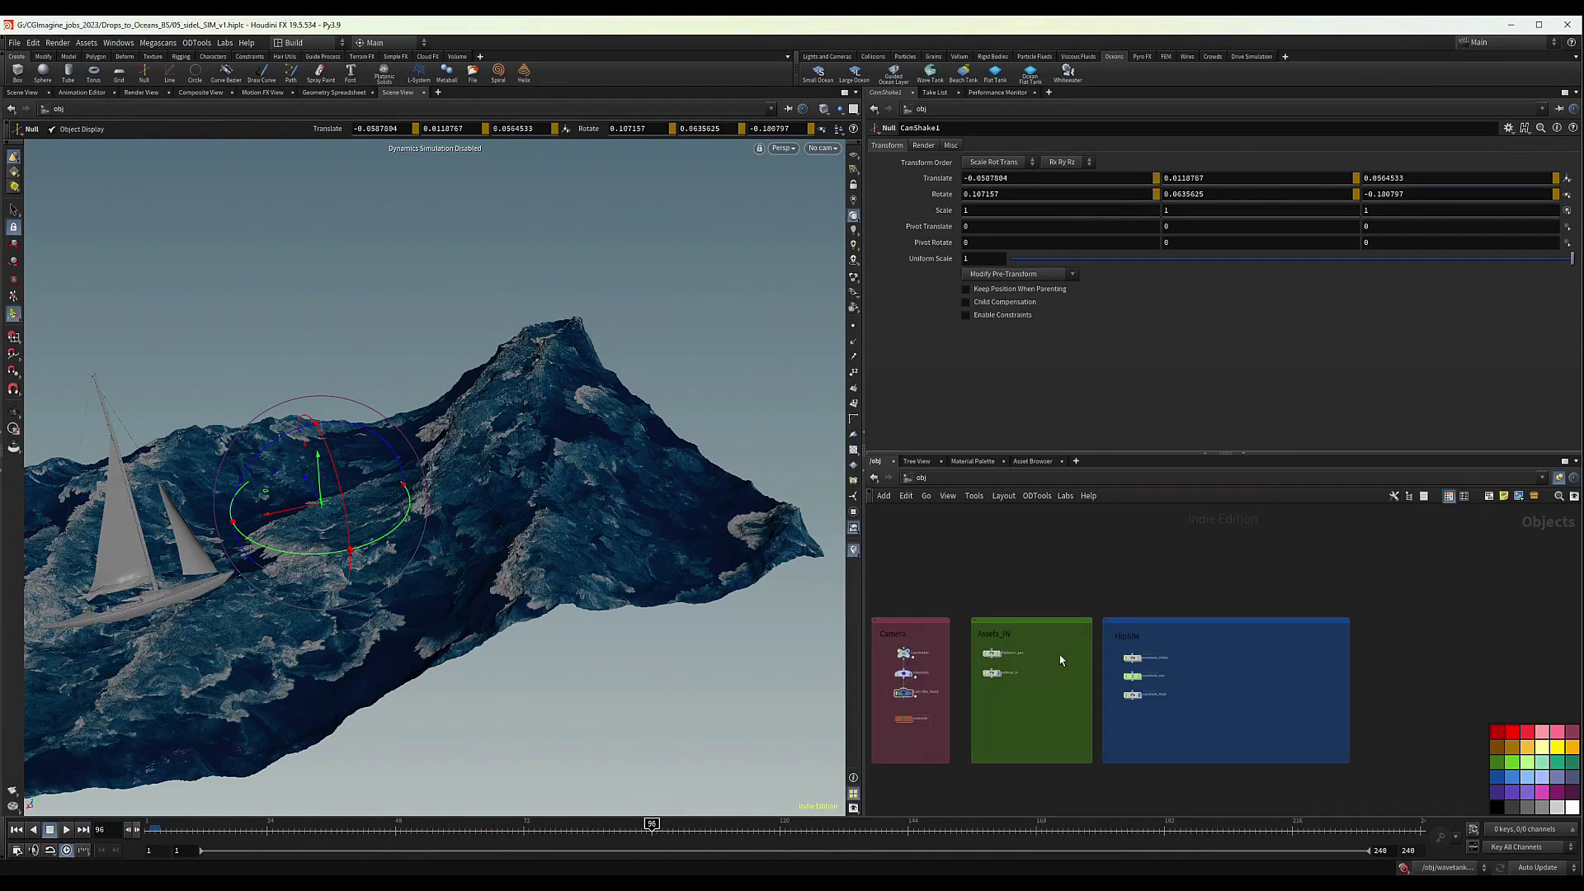
{"action": "middle_click_drag", "start_coordinate": [1129, 589], "coordinate": [1219, 553]}
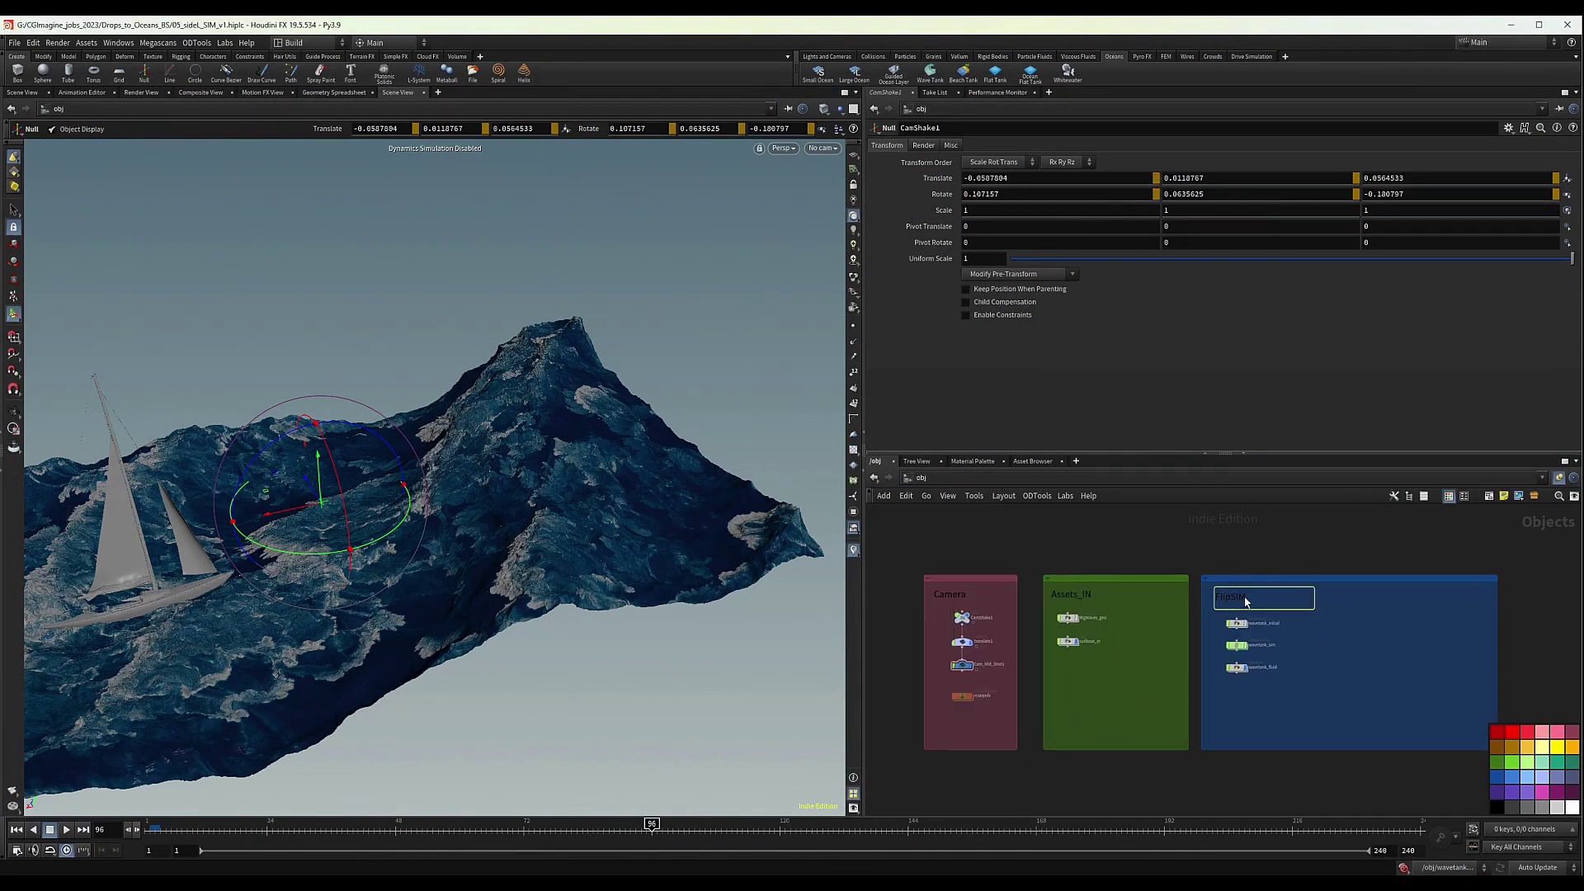
{"action": "scroll", "coordinate": [1251, 604], "scroll_direction": "up", "scroll_amount": 4}
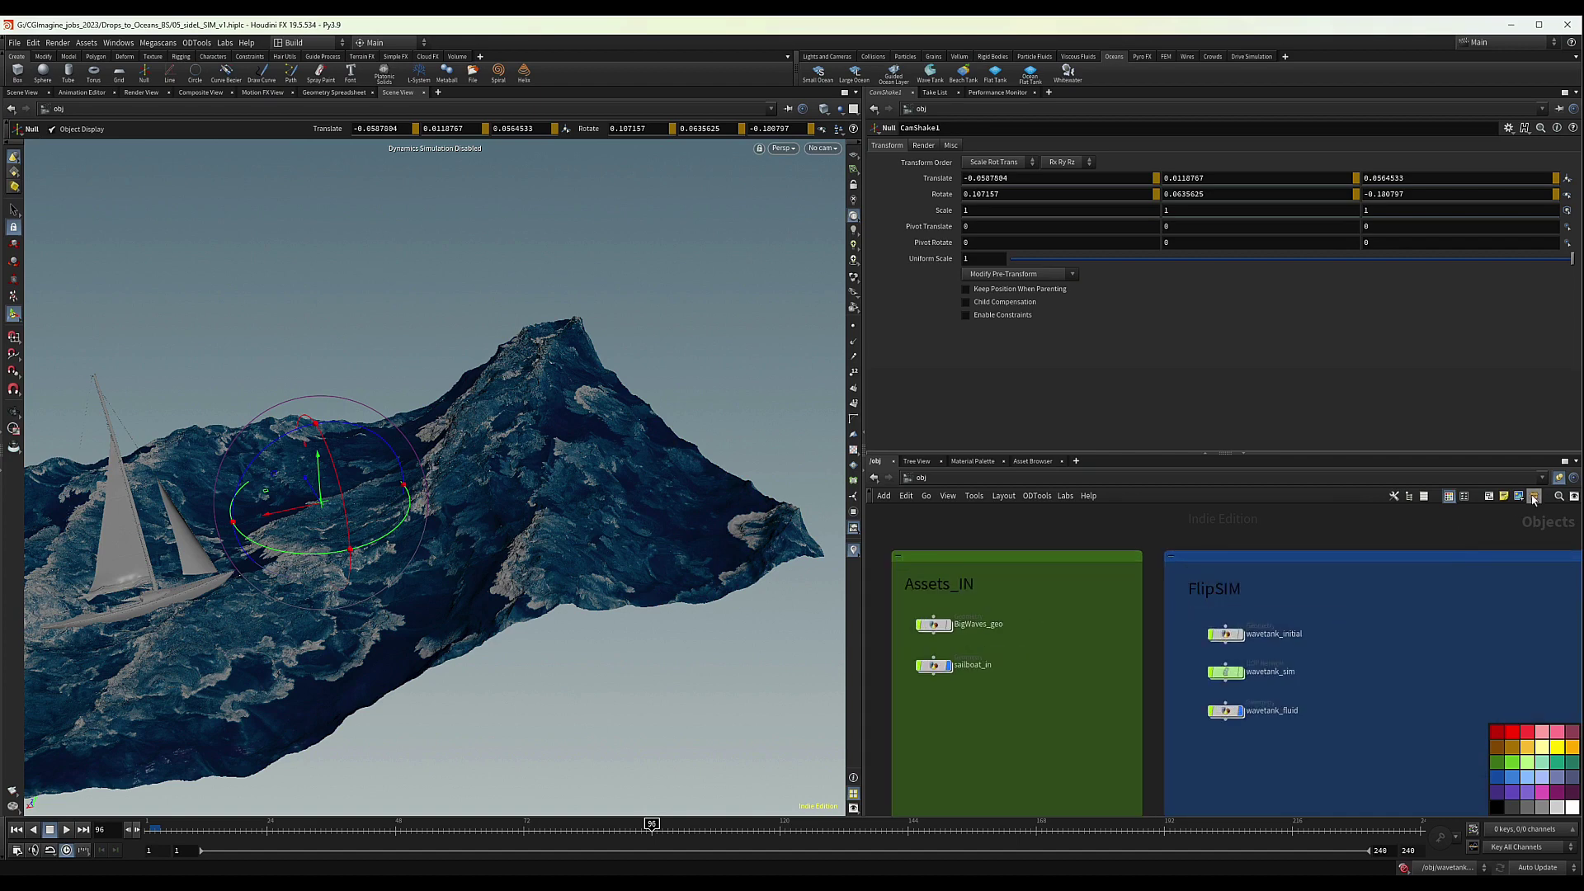
{"action": "left_click", "coordinate": [1503, 500]}
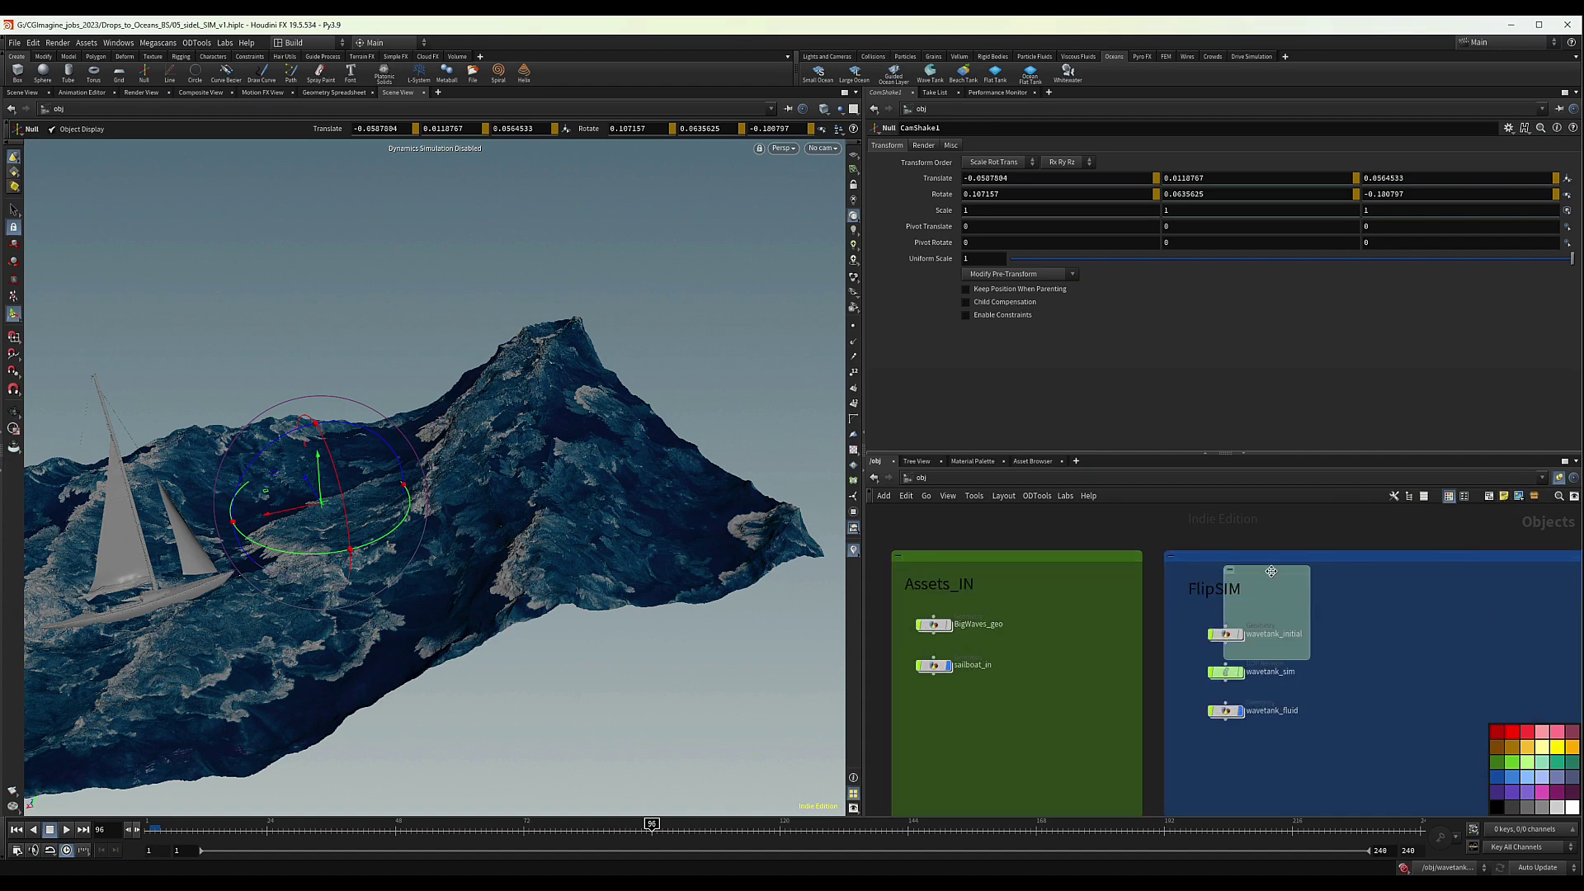
{"action": "left_click", "coordinate": [1400, 623]}
{"action": "scroll", "coordinate": [1393, 618], "scroll_direction": "down", "scroll_amount": 3}
{"action": "middle_click_drag", "start_coordinate": [1392, 619], "coordinate": [1184, 624]}
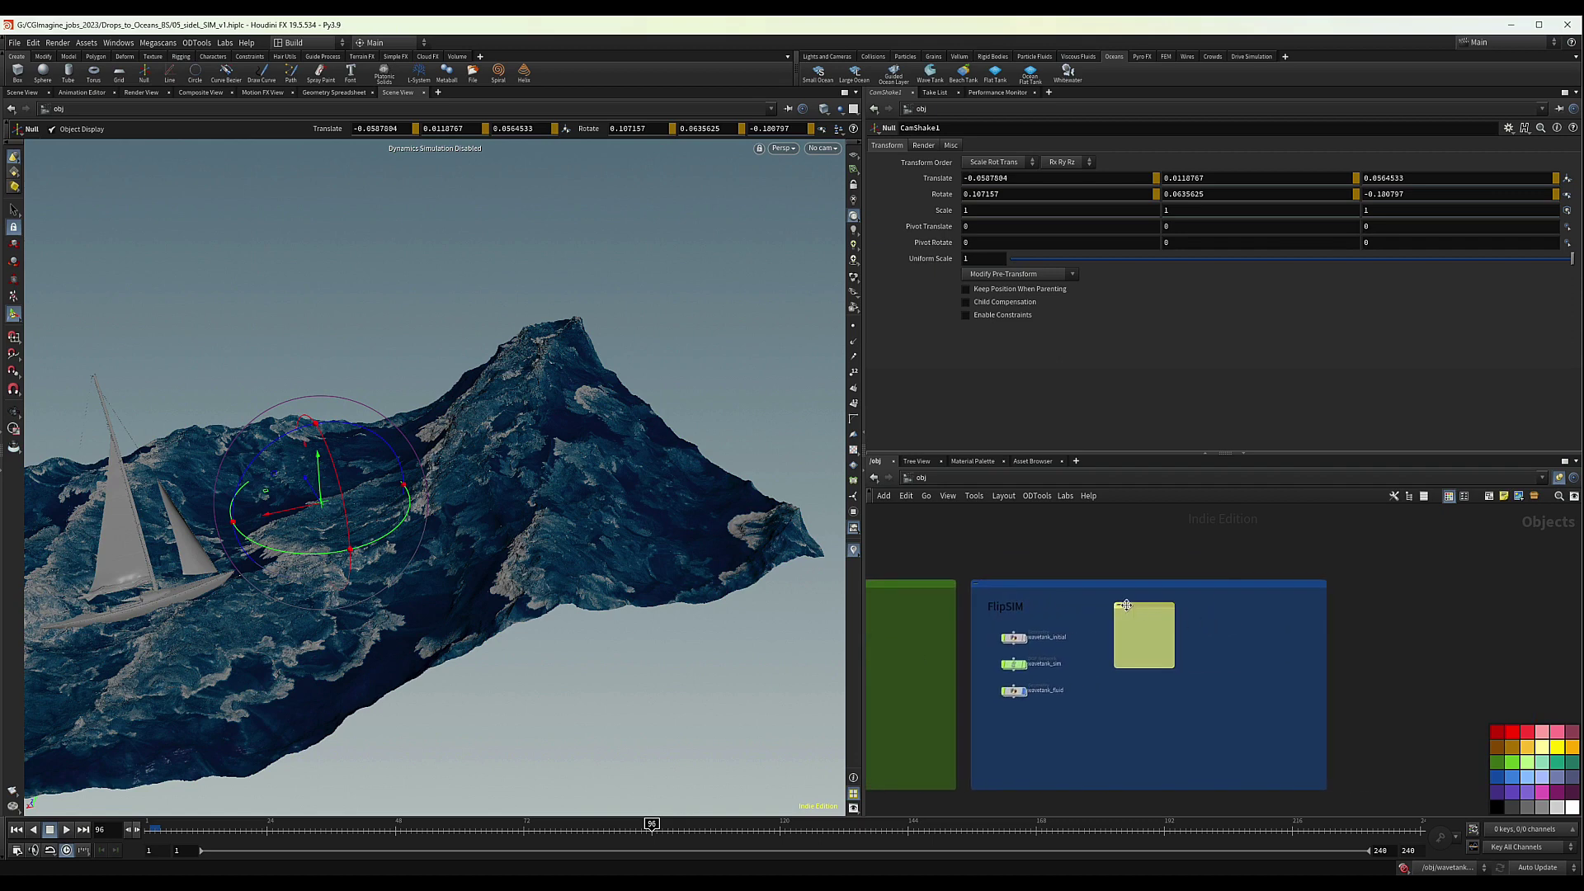
{"action": "left_click_drag", "start_coordinate": [1143, 618], "coordinate": [1417, 592]}
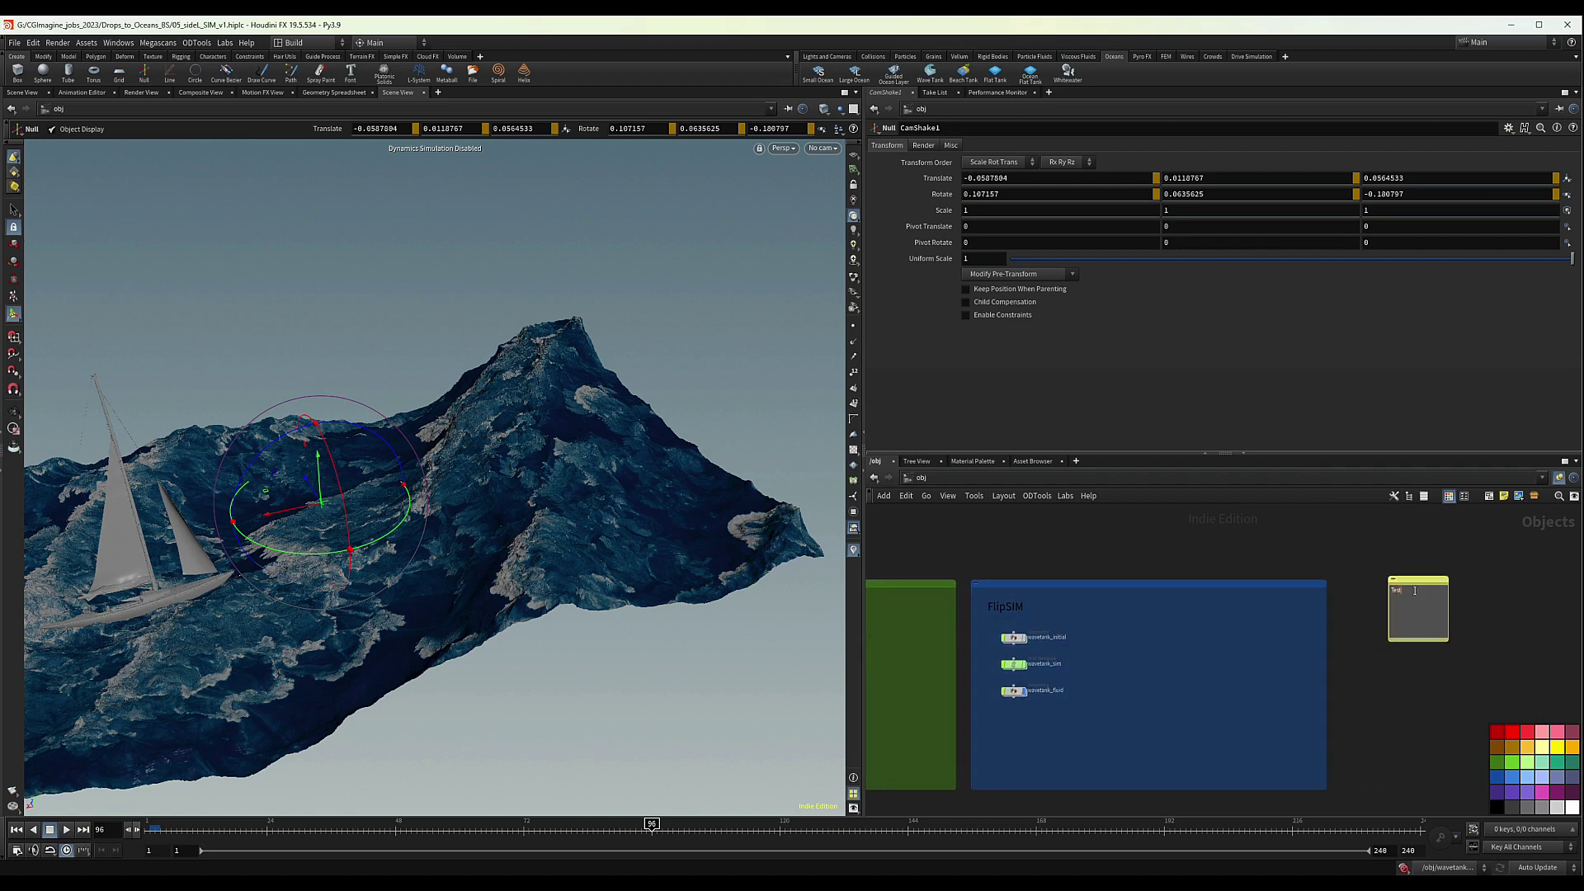
Increase the text size of the Test sticky note
{"action": "scroll", "coordinate": [1457, 591], "scroll_direction": "up", "scroll_amount": 3}
{"action": "right_click", "coordinate": [1454, 595]}
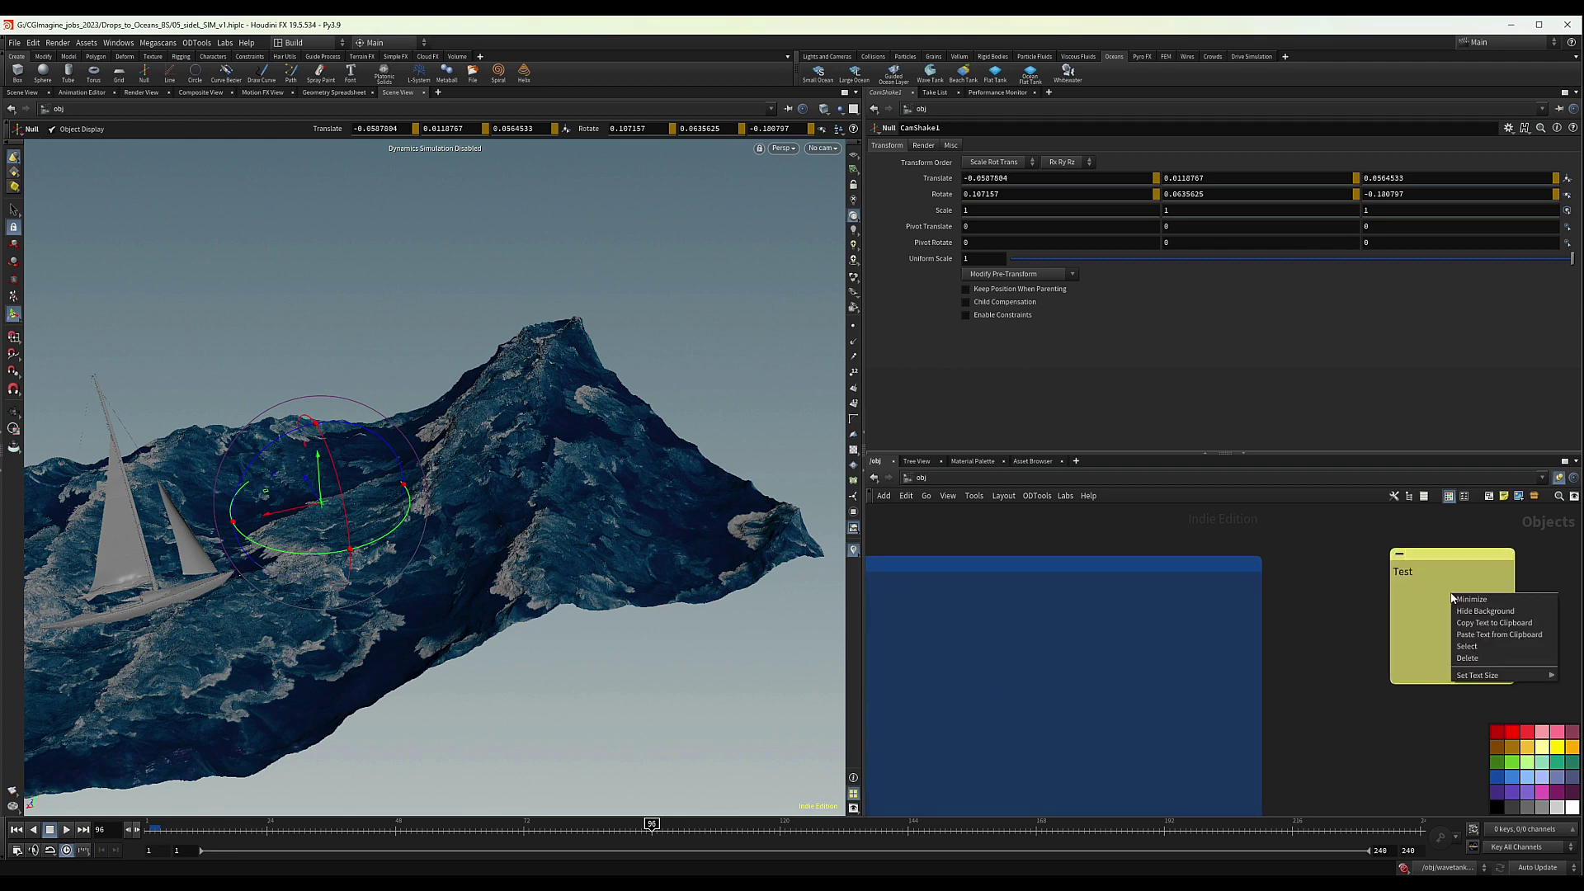
{"action": "mouse_move", "coordinate": [1470, 677]}
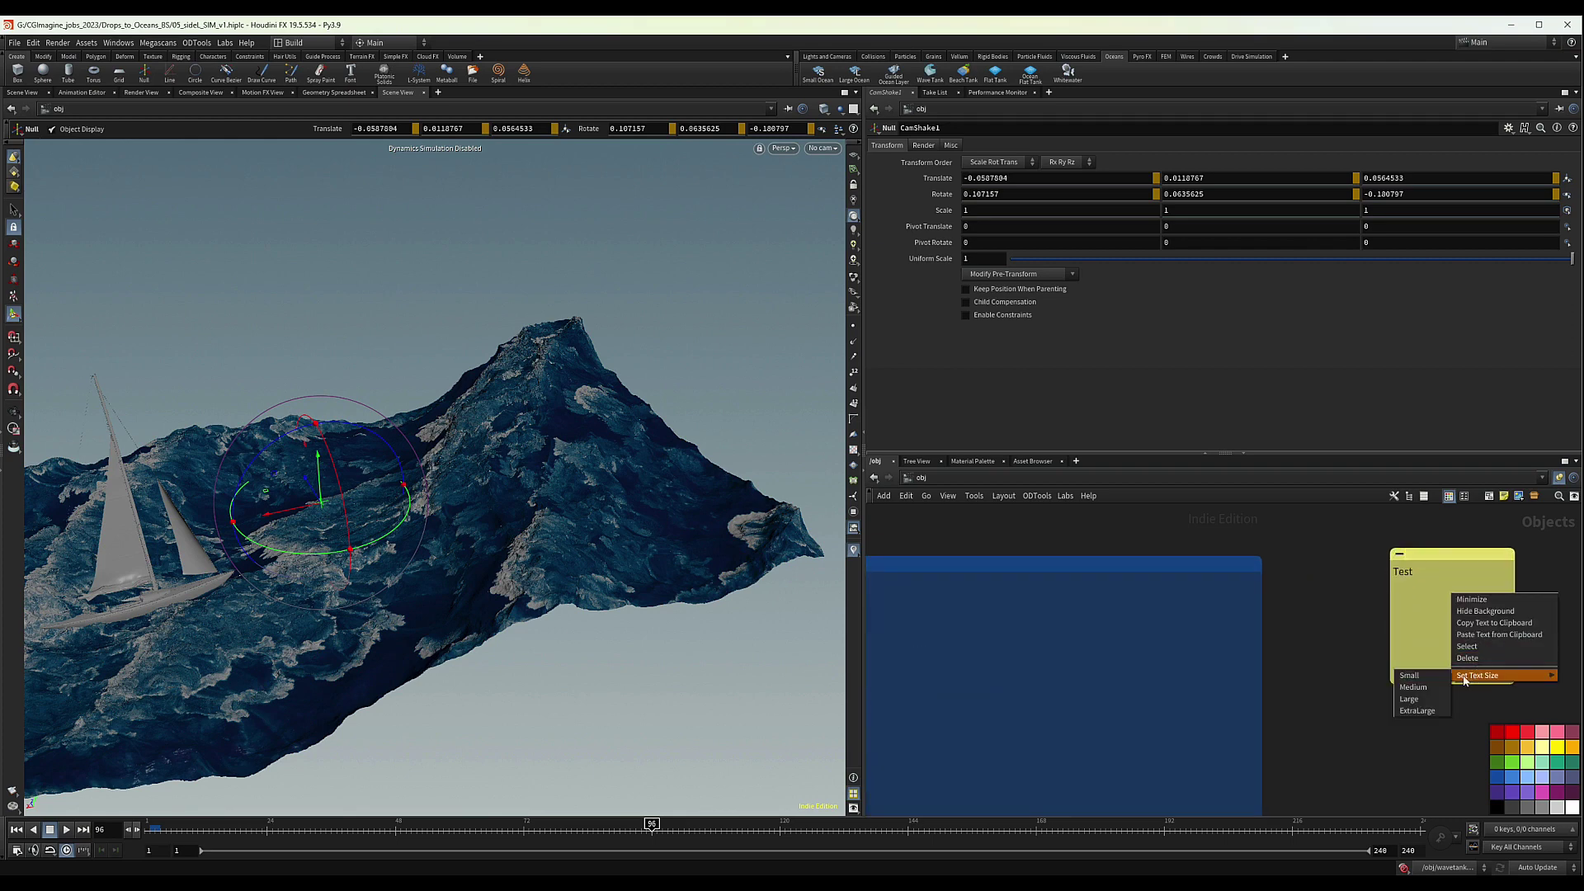
{"action": "left_click", "coordinate": [1413, 688]}
{"action": "scroll", "coordinate": [1464, 612], "scroll_direction": "down", "scroll_amount": 3}
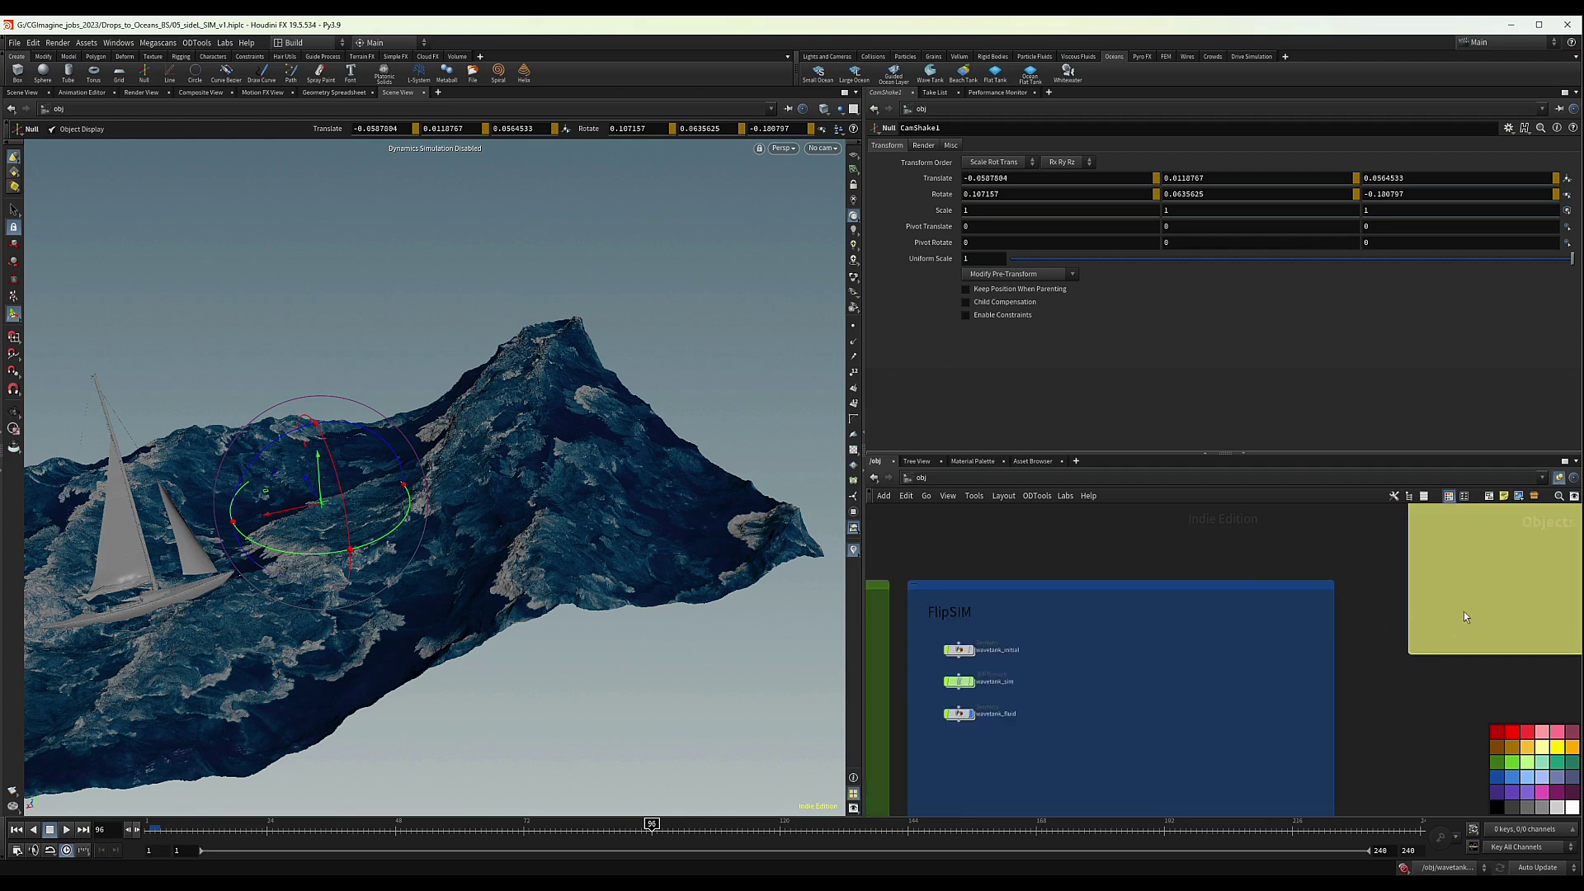
Reduce the Test note's text size and shrink the note to fit closely around its text
{"action": "middle_click_drag", "start_coordinate": [1463, 612], "coordinate": [1384, 748]}
{"action": "scroll", "coordinate": [1379, 748], "scroll_direction": "down", "scroll_amount": 2}
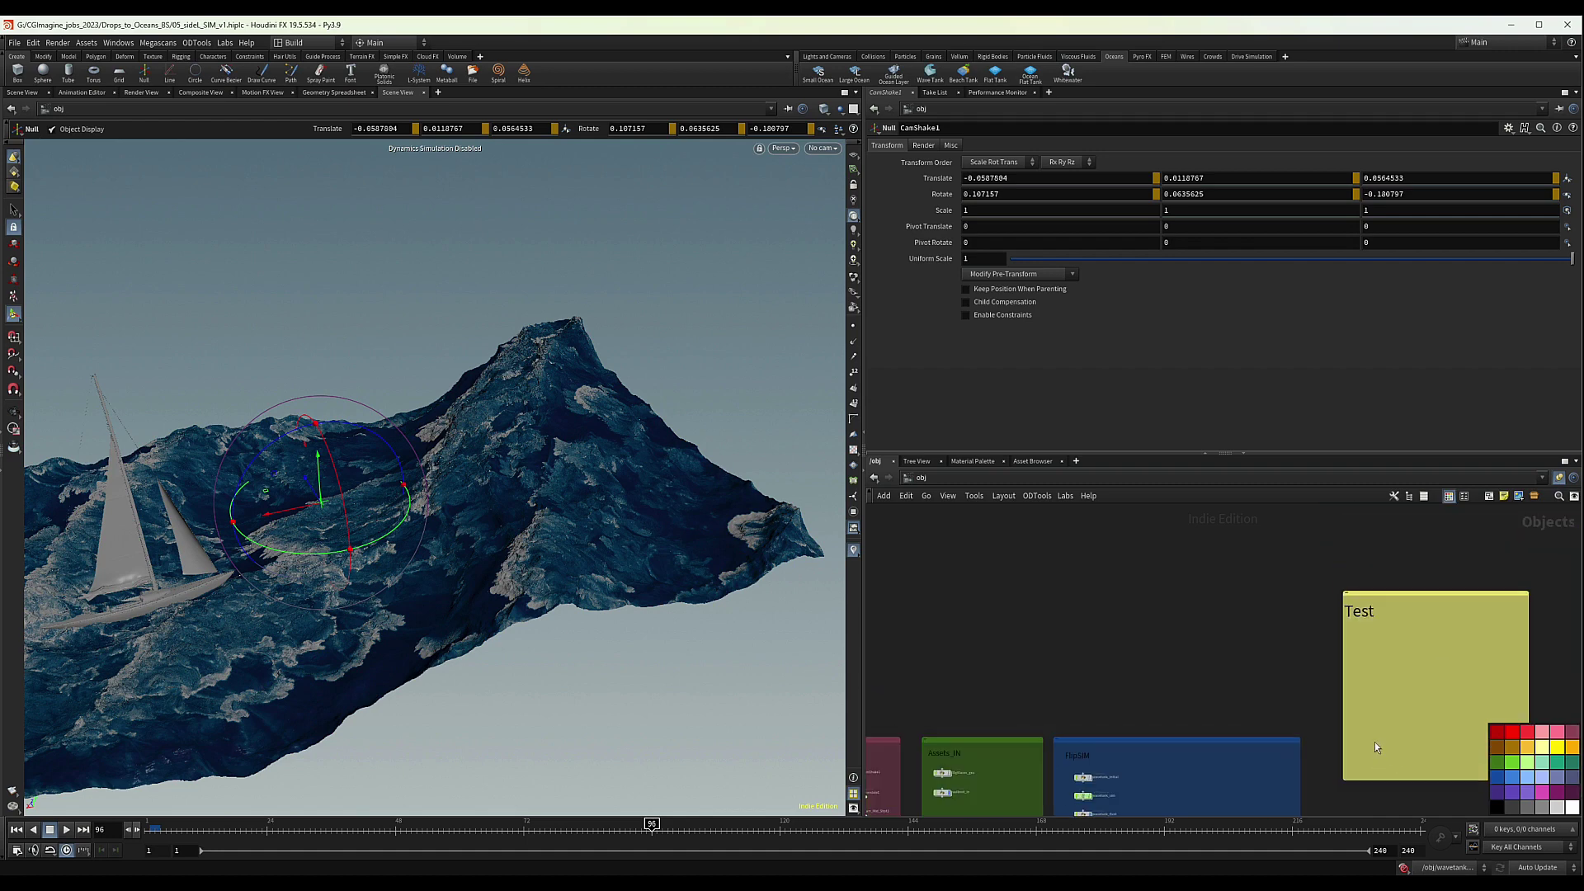
{"action": "right_click", "coordinate": [1376, 633]}
{"action": "mouse_move", "coordinate": [1422, 715]}
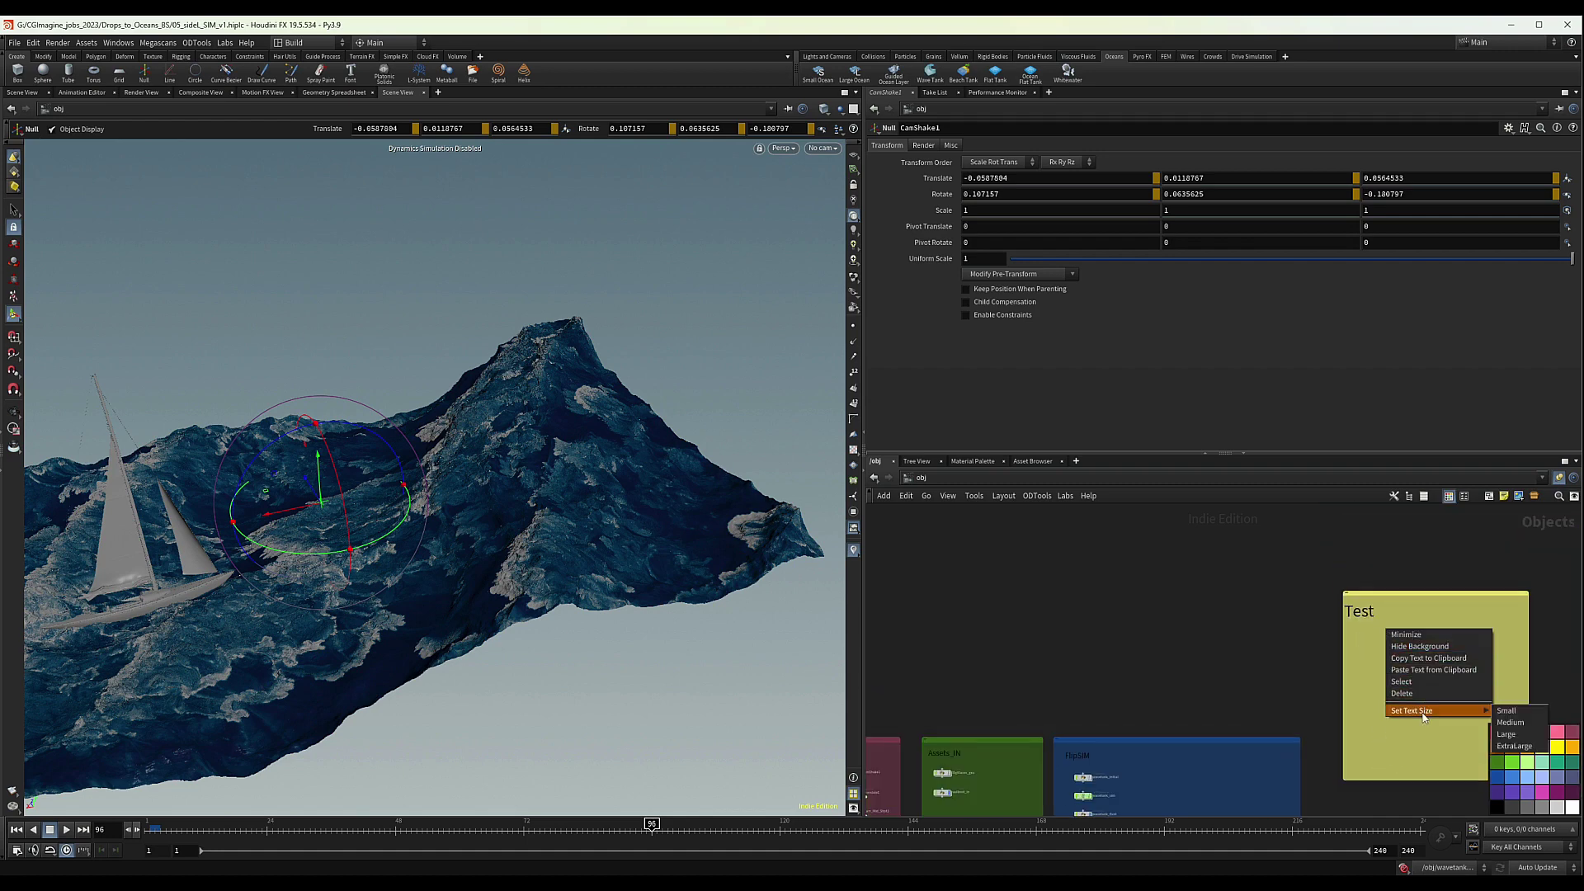
{"action": "left_click", "coordinate": [1507, 710]}
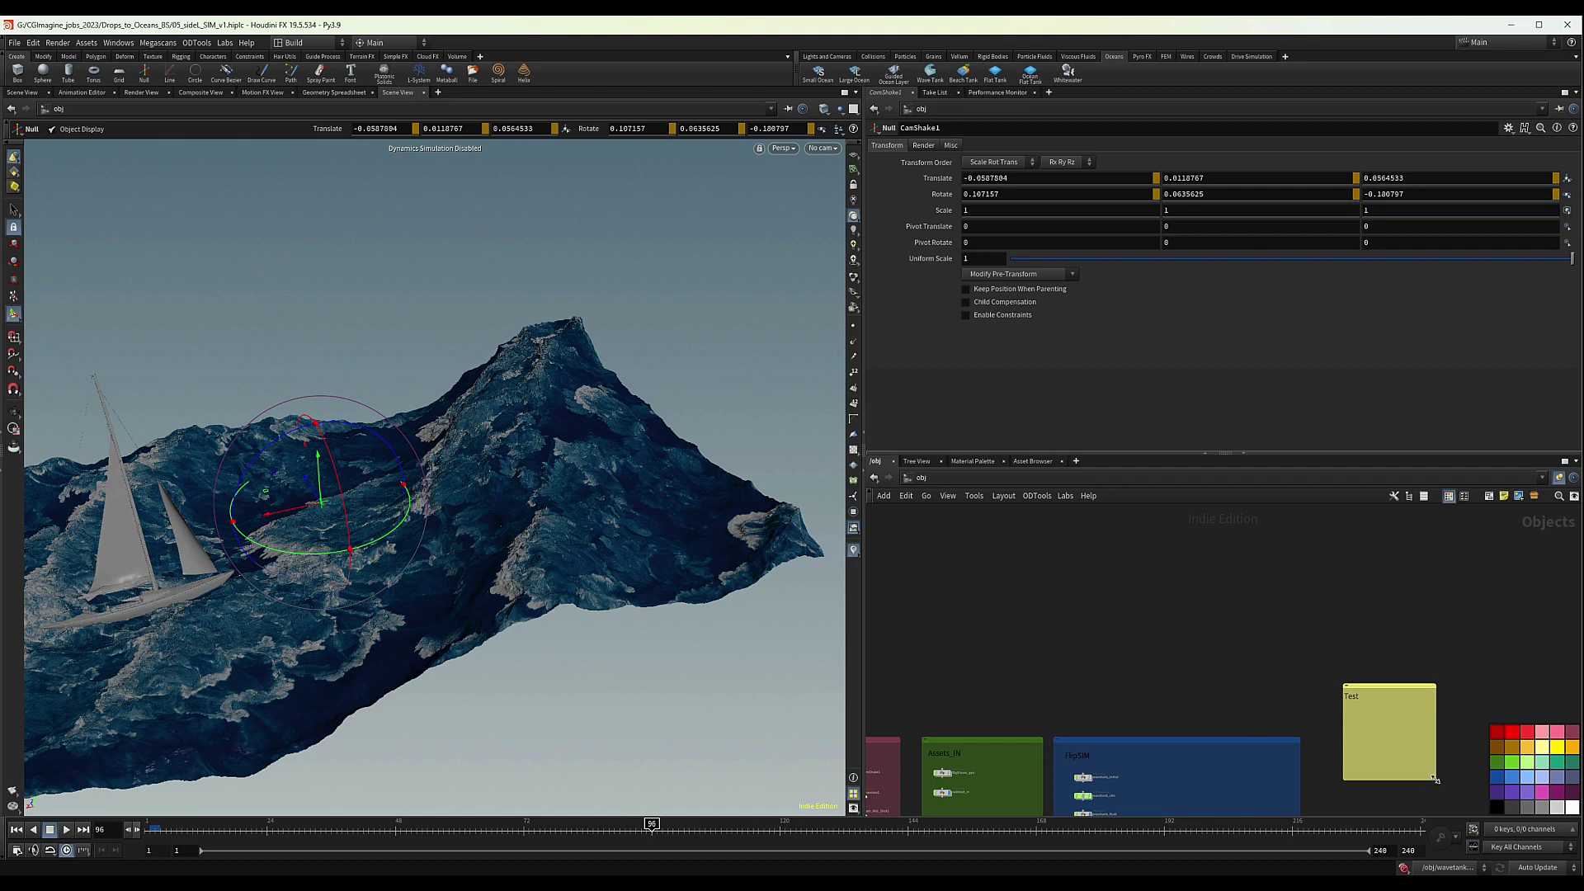
{"action": "left_click_drag", "start_coordinate": [1435, 779], "coordinate": [1395, 709]}
Hide the Test note's background and move it into the FlipSIM network box as a label
{"action": "scroll", "coordinate": [1376, 705], "scroll_direction": "up", "scroll_amount": 3}
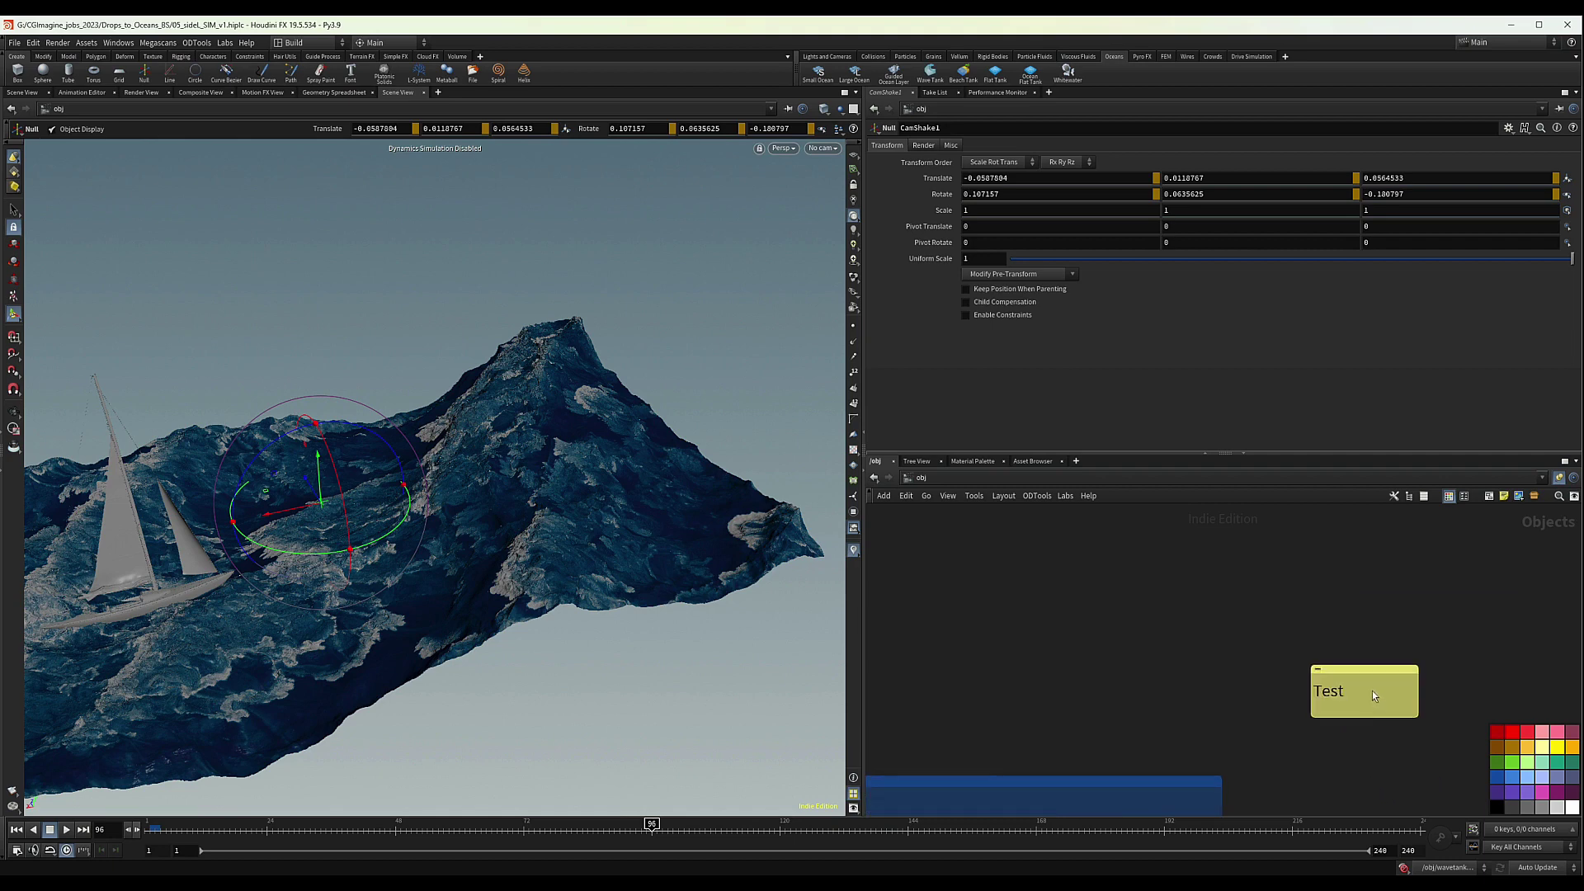
{"action": "right_click", "coordinate": [1373, 692]}
{"action": "left_click", "coordinate": [1409, 717]}
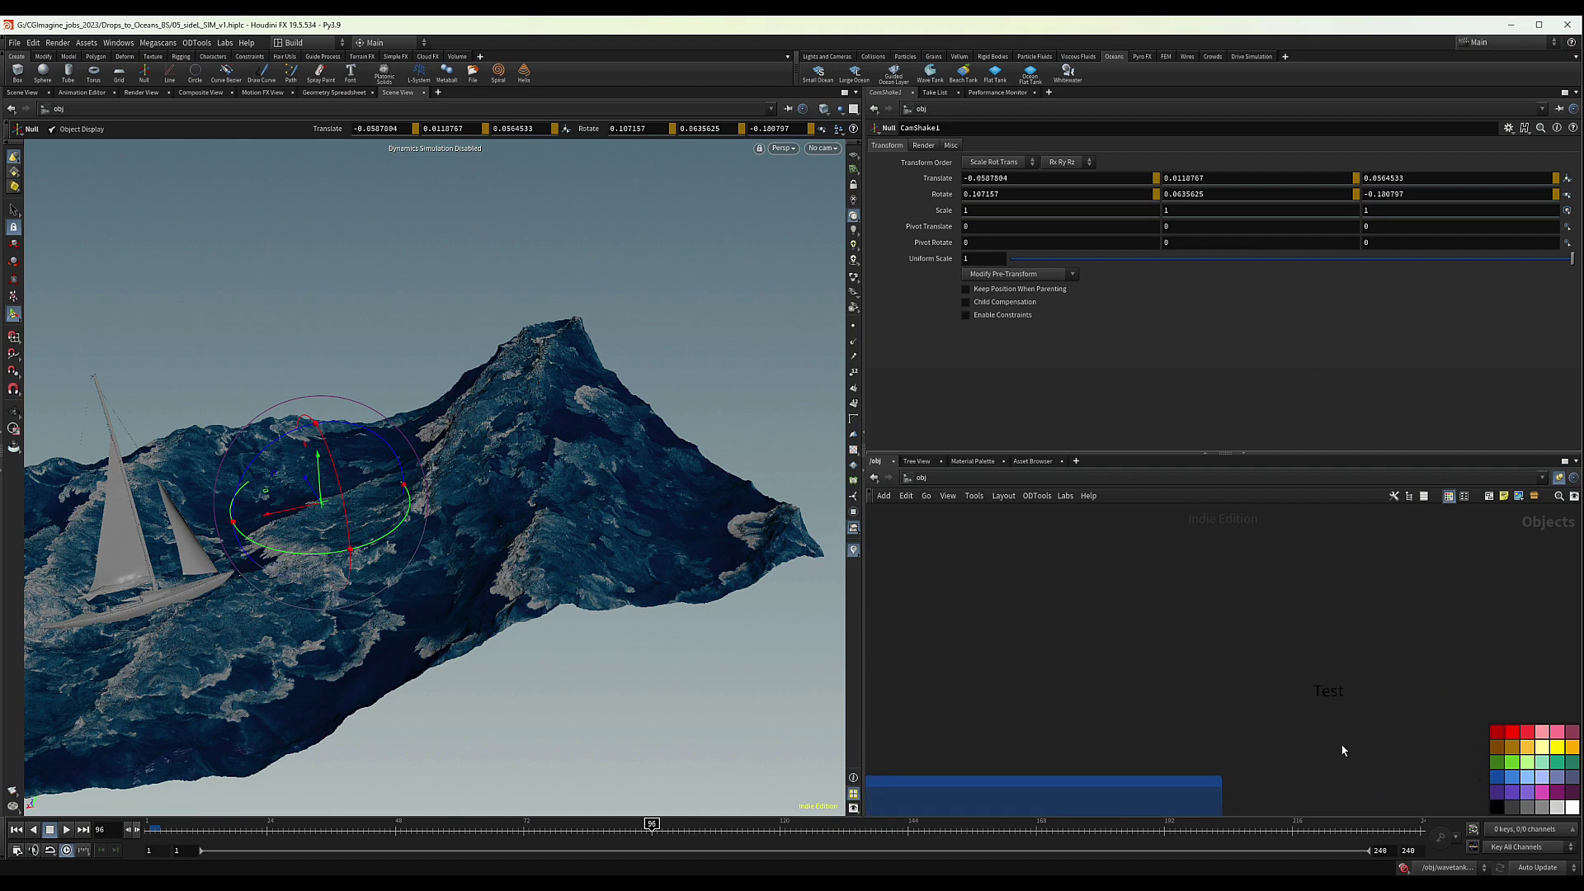
{"action": "scroll", "coordinate": [1342, 746], "scroll_direction": "down", "scroll_amount": 2}
{"action": "middle_click_drag", "start_coordinate": [1341, 746], "coordinate": [1387, 680]}
{"action": "left_click_drag", "start_coordinate": [1384, 654], "coordinate": [1189, 748]}
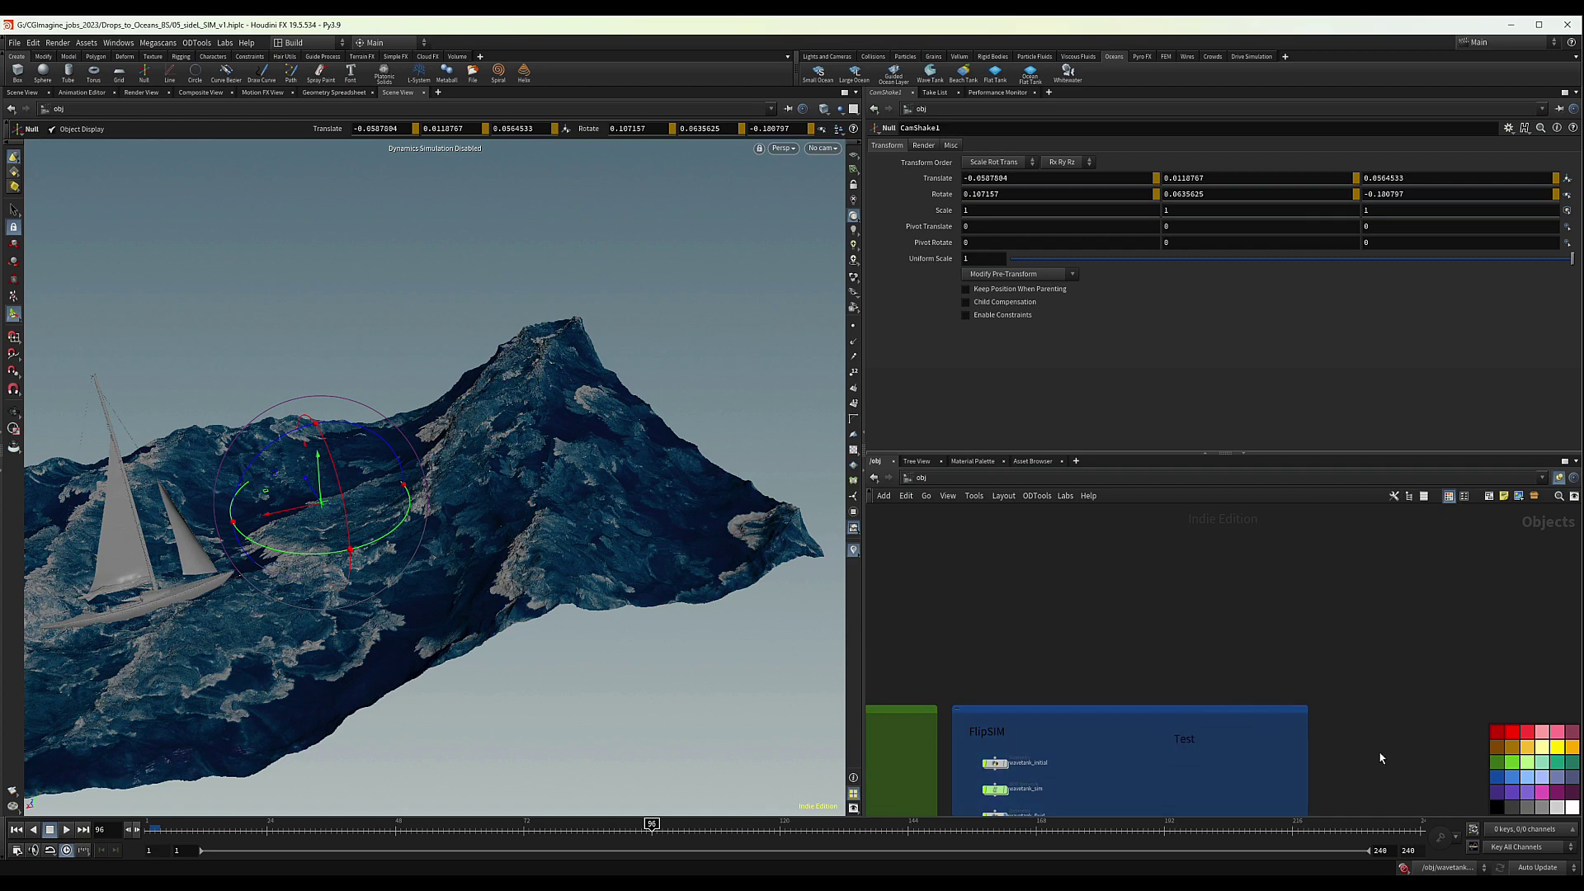
Delete the Test note from the FlipSIM network box
{"action": "key", "text": "Delete"}
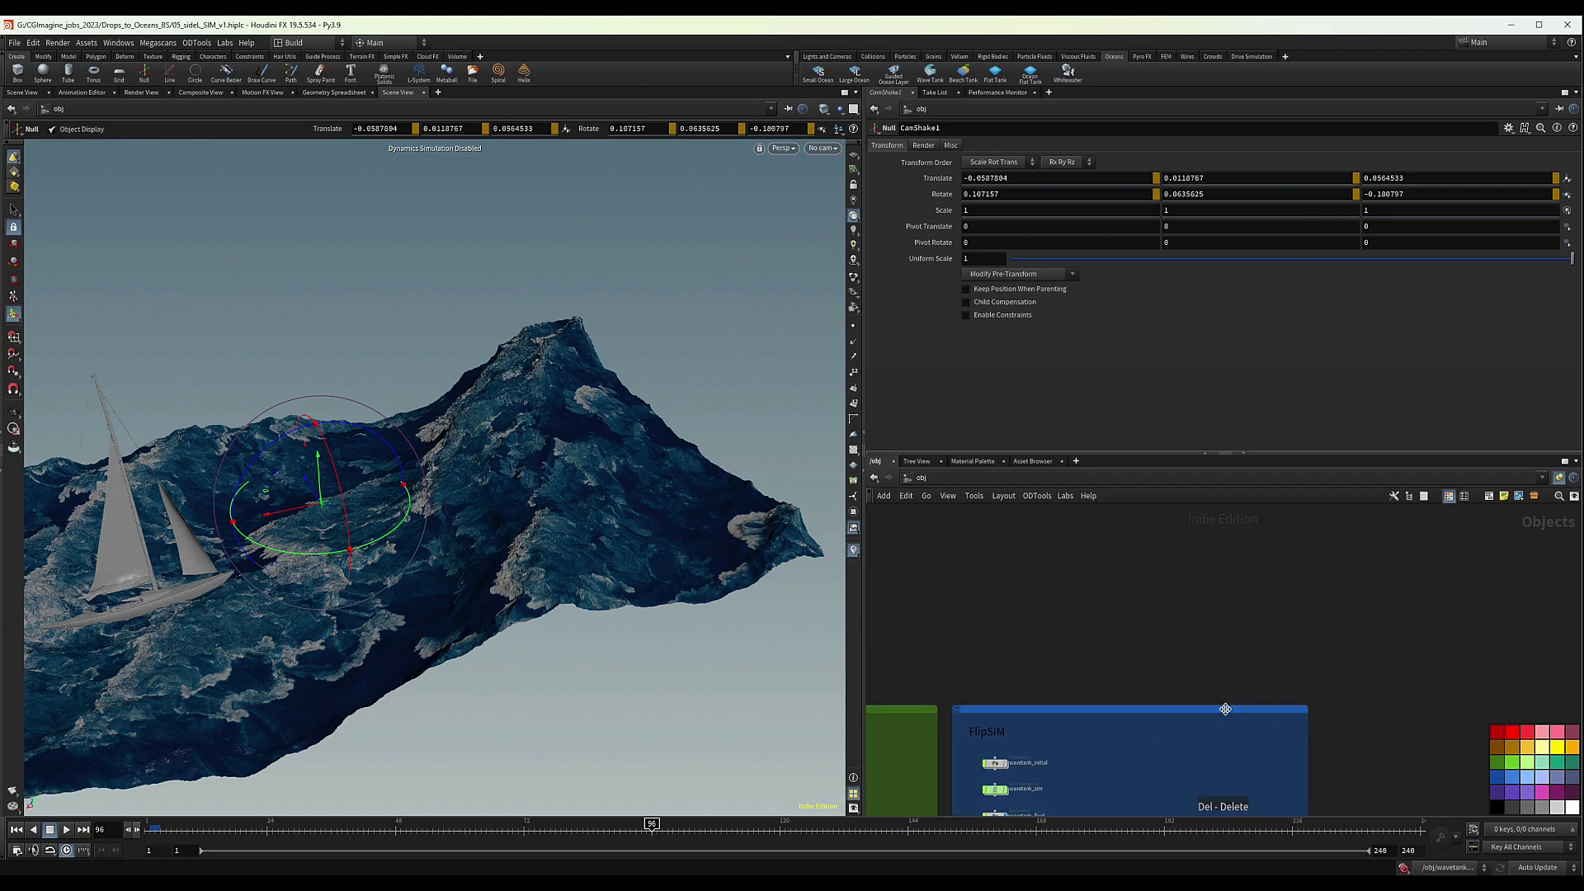
{"action": "scroll", "coordinate": [1224, 708], "scroll_direction": "down", "scroll_amount": 3}
{"action": "middle_click_drag", "start_coordinate": [1224, 708], "coordinate": [1273, 646]}
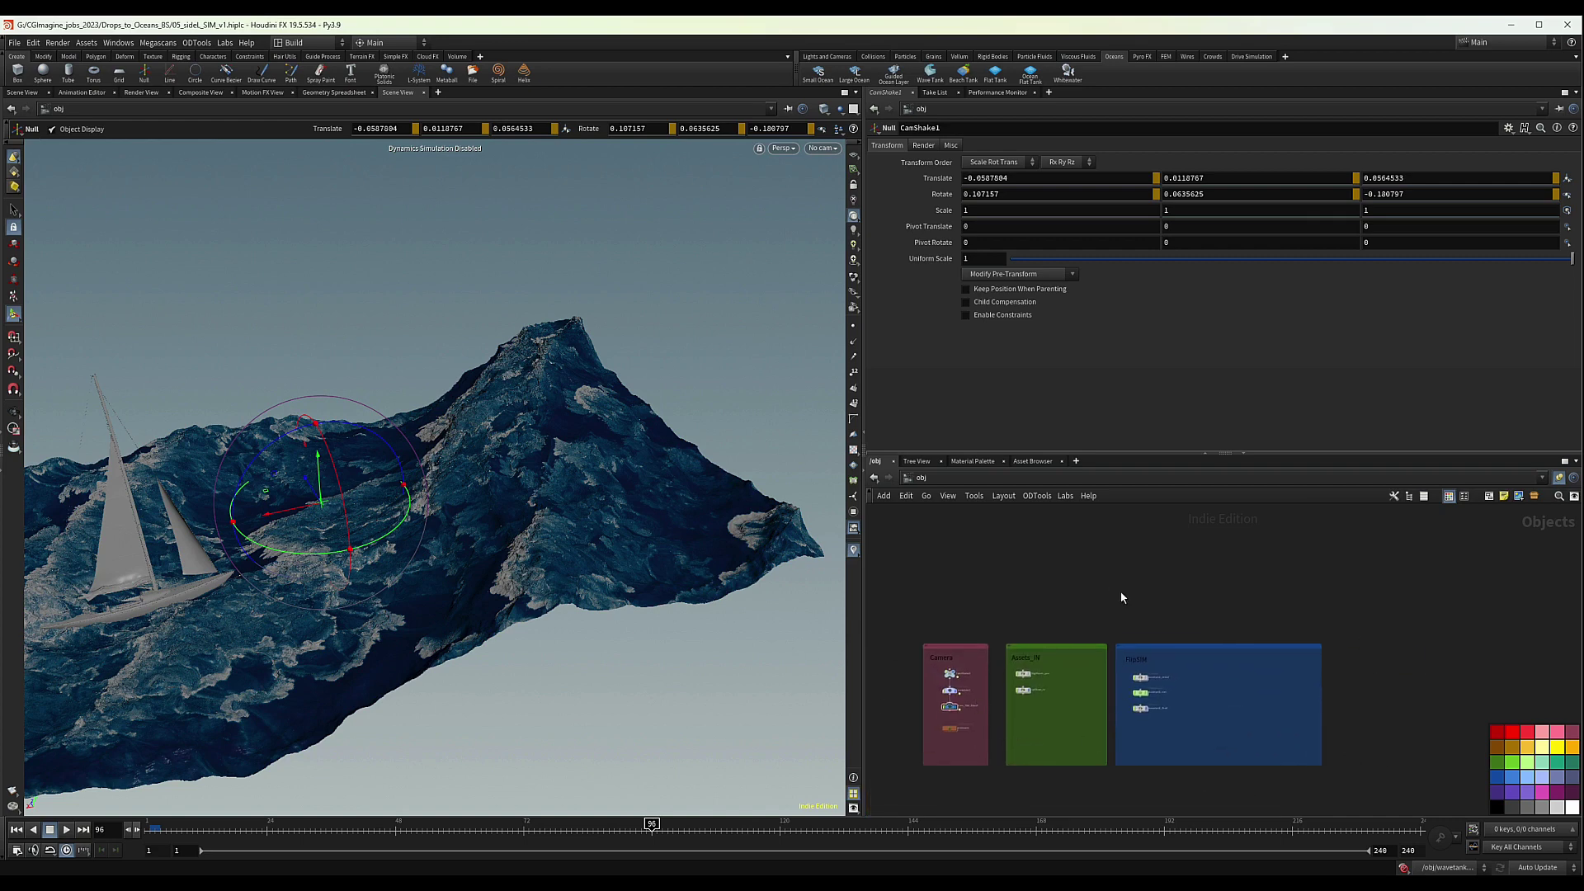
Look through the Cam_Mid_Shot1 camera in the viewport and go to frame 159
{"action": "scroll", "coordinate": [1185, 704], "scroll_direction": "up", "scroll_amount": 3}
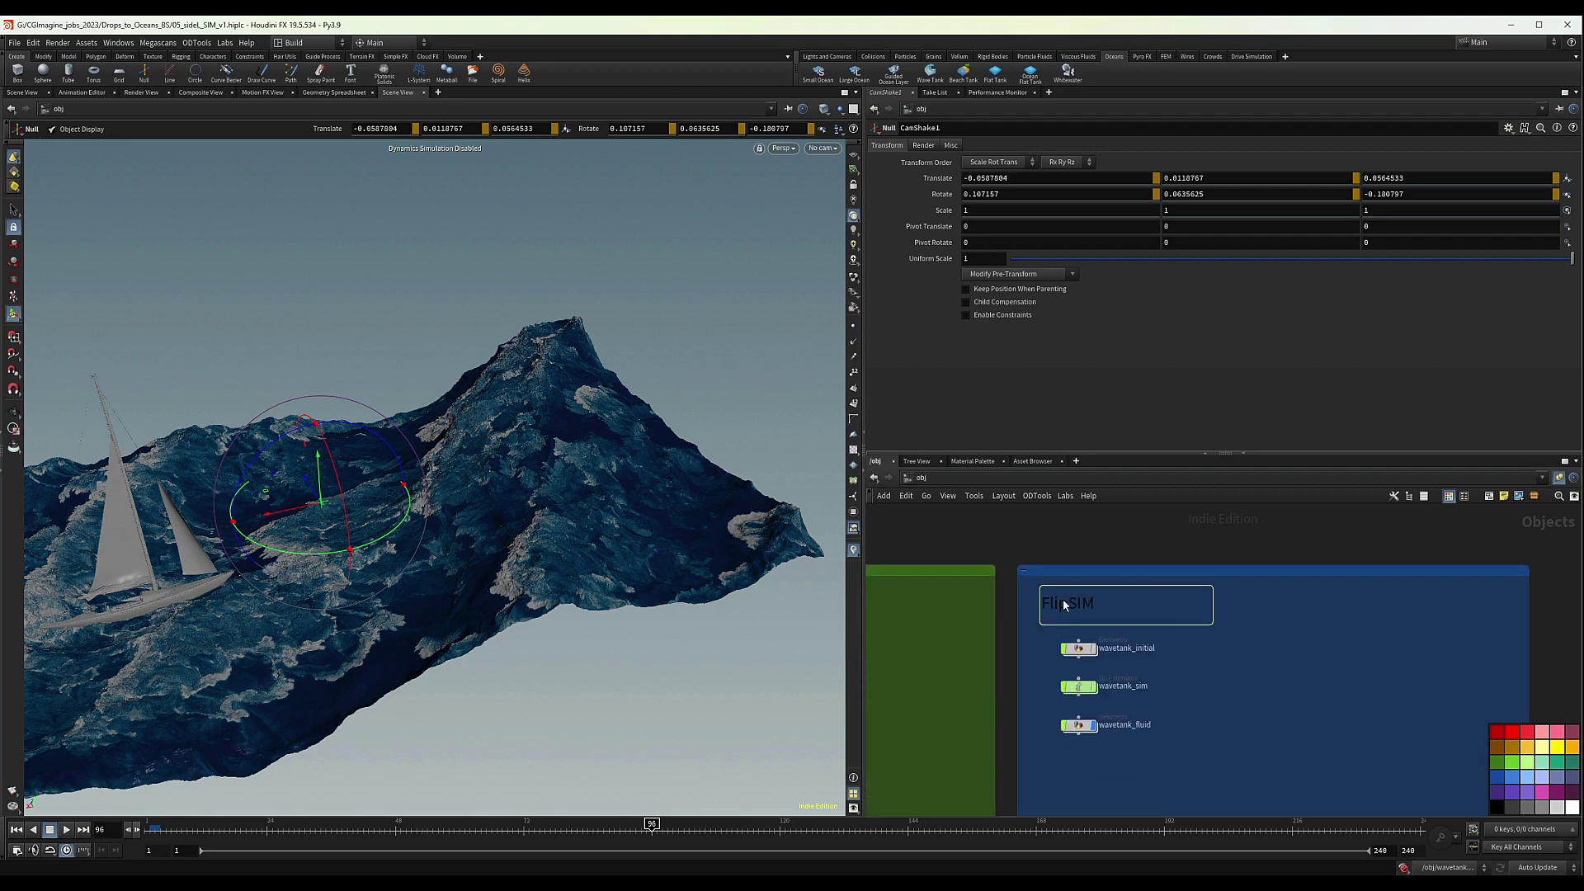
{"action": "middle_click_drag", "start_coordinate": [1007, 672], "coordinate": [1266, 656]}
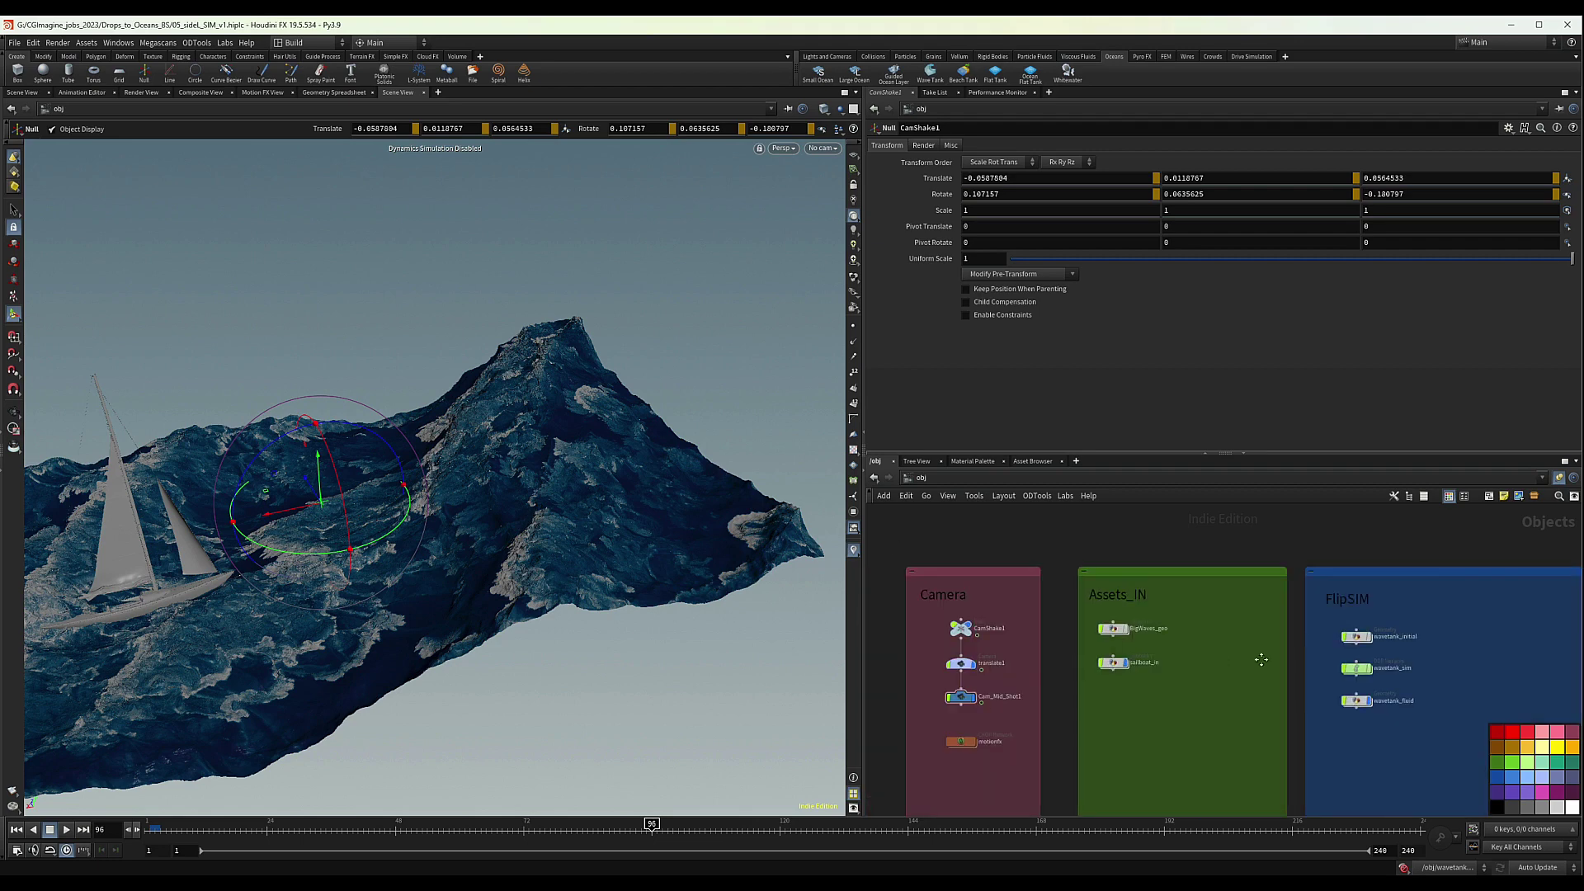
{"action": "scroll", "coordinate": [973, 716], "scroll_direction": "up", "scroll_amount": 3}
{"action": "left_click", "coordinate": [950, 682]}
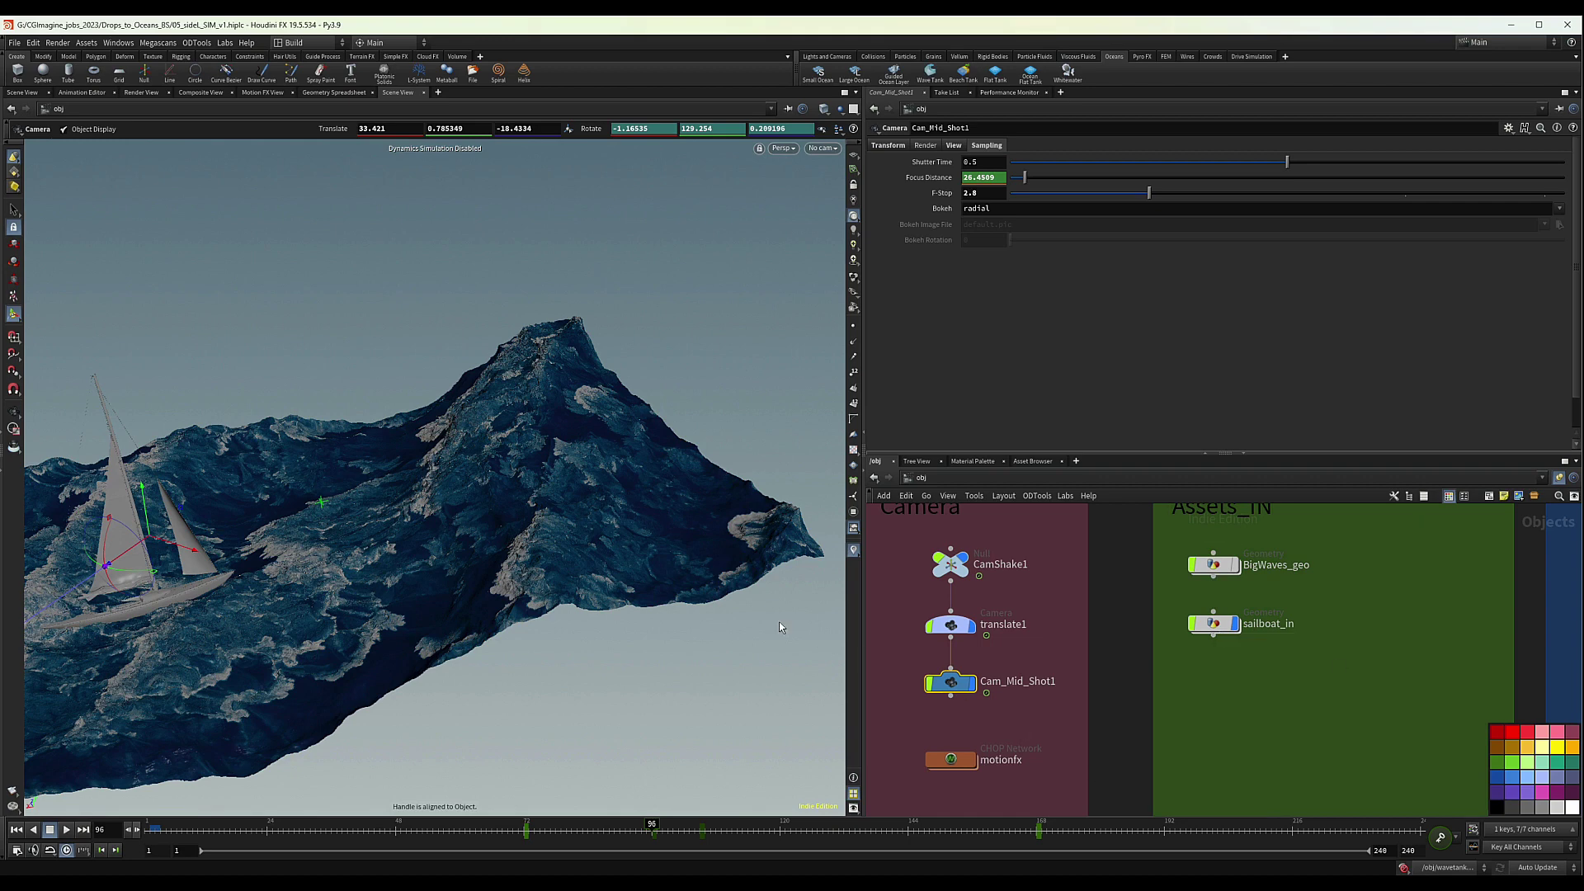
{"action": "left_click", "coordinate": [824, 150]}
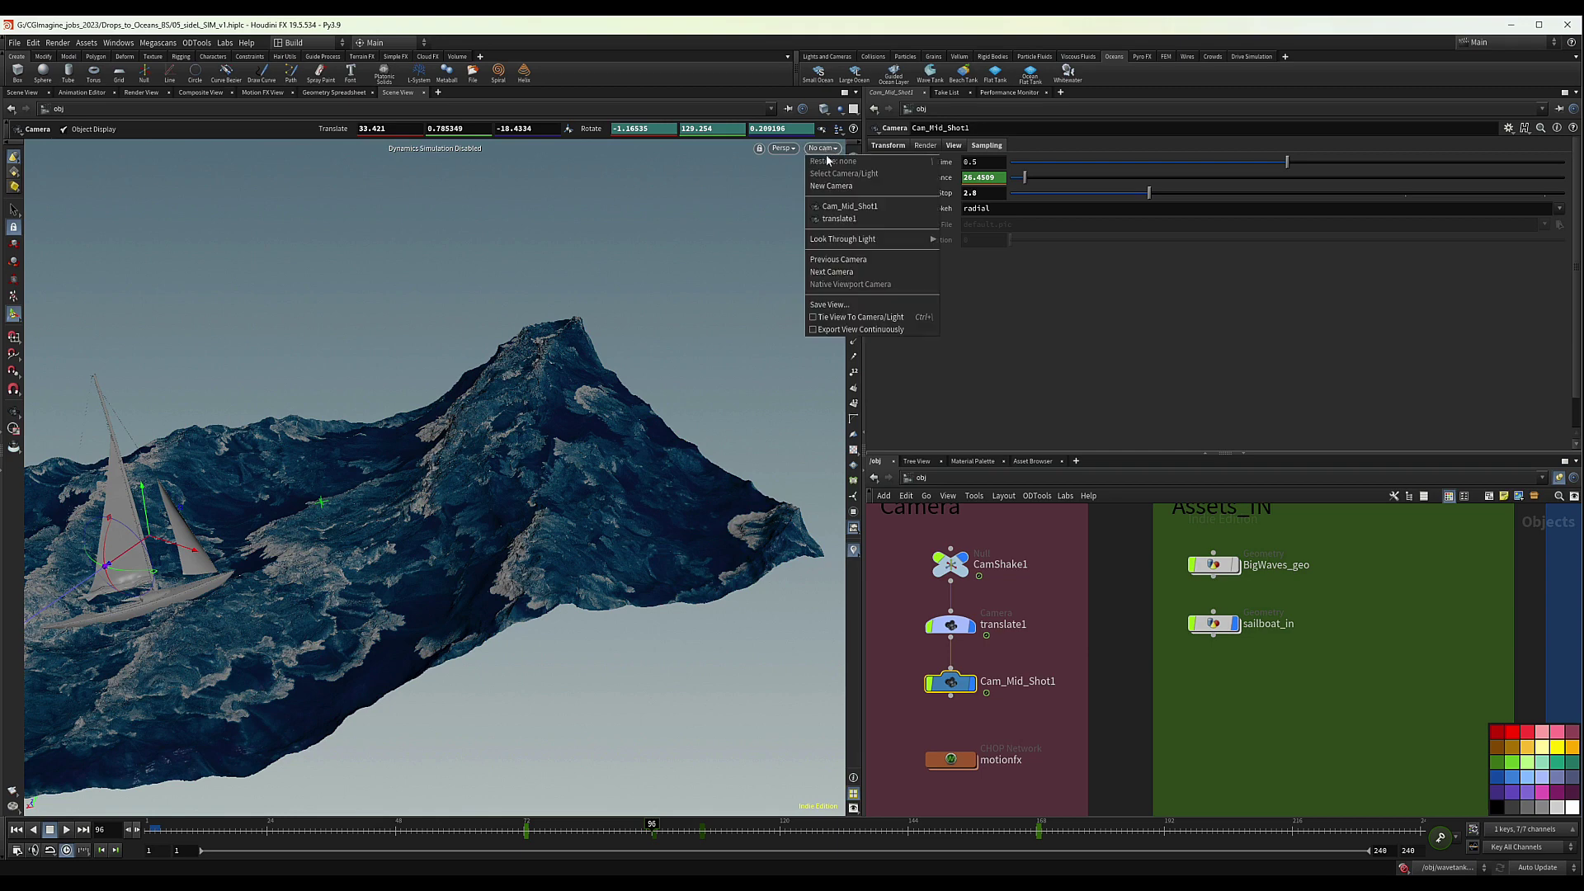
{"action": "left_click", "coordinate": [837, 207]}
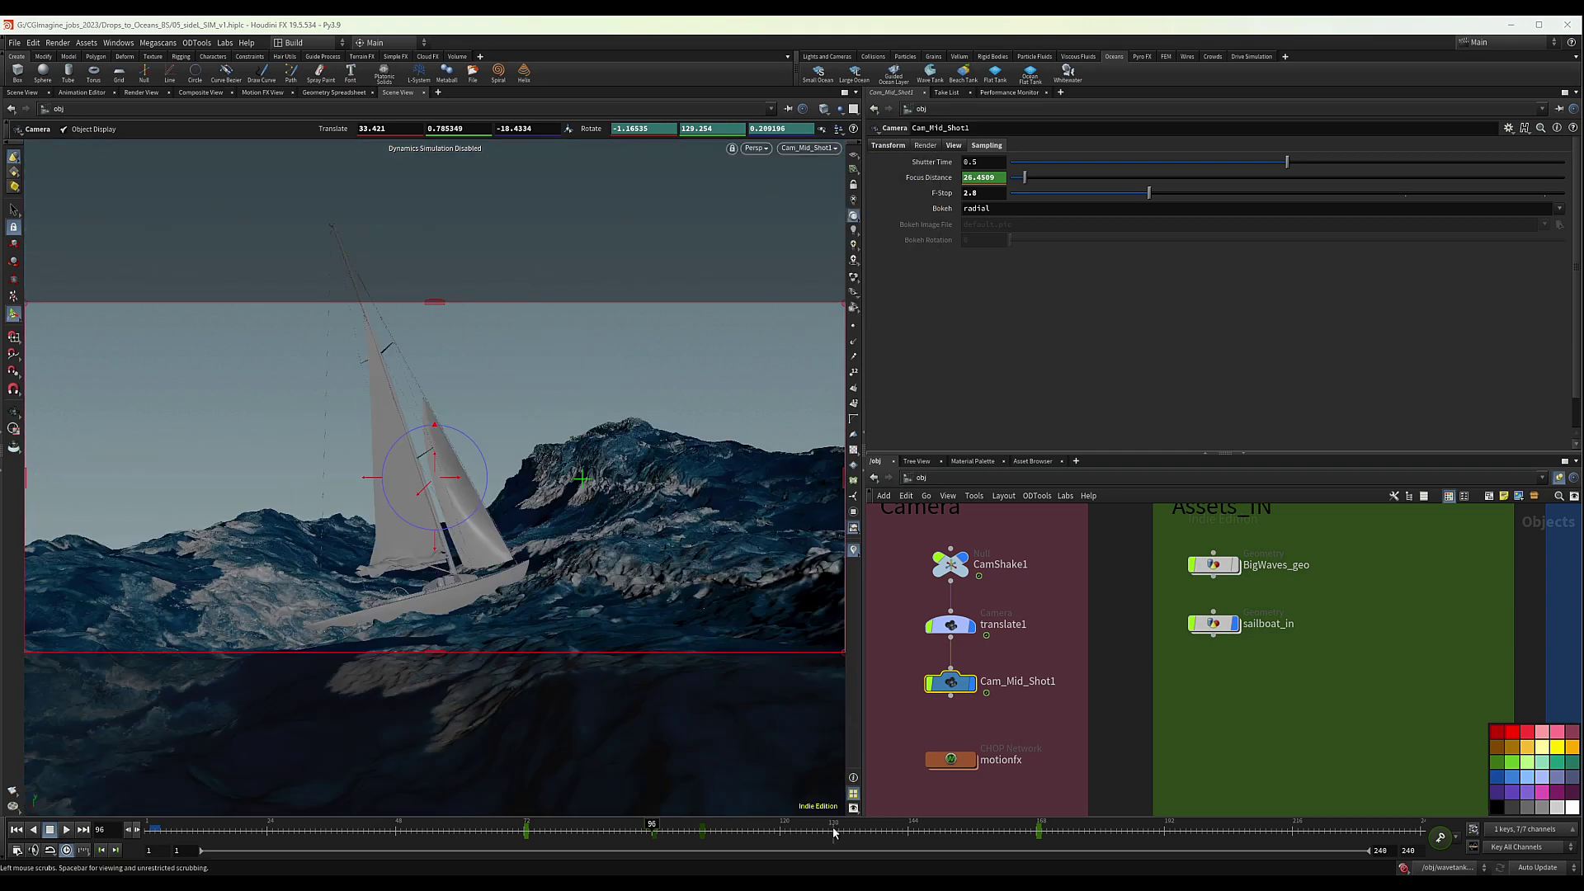
{"action": "left_click", "coordinate": [987, 829]}
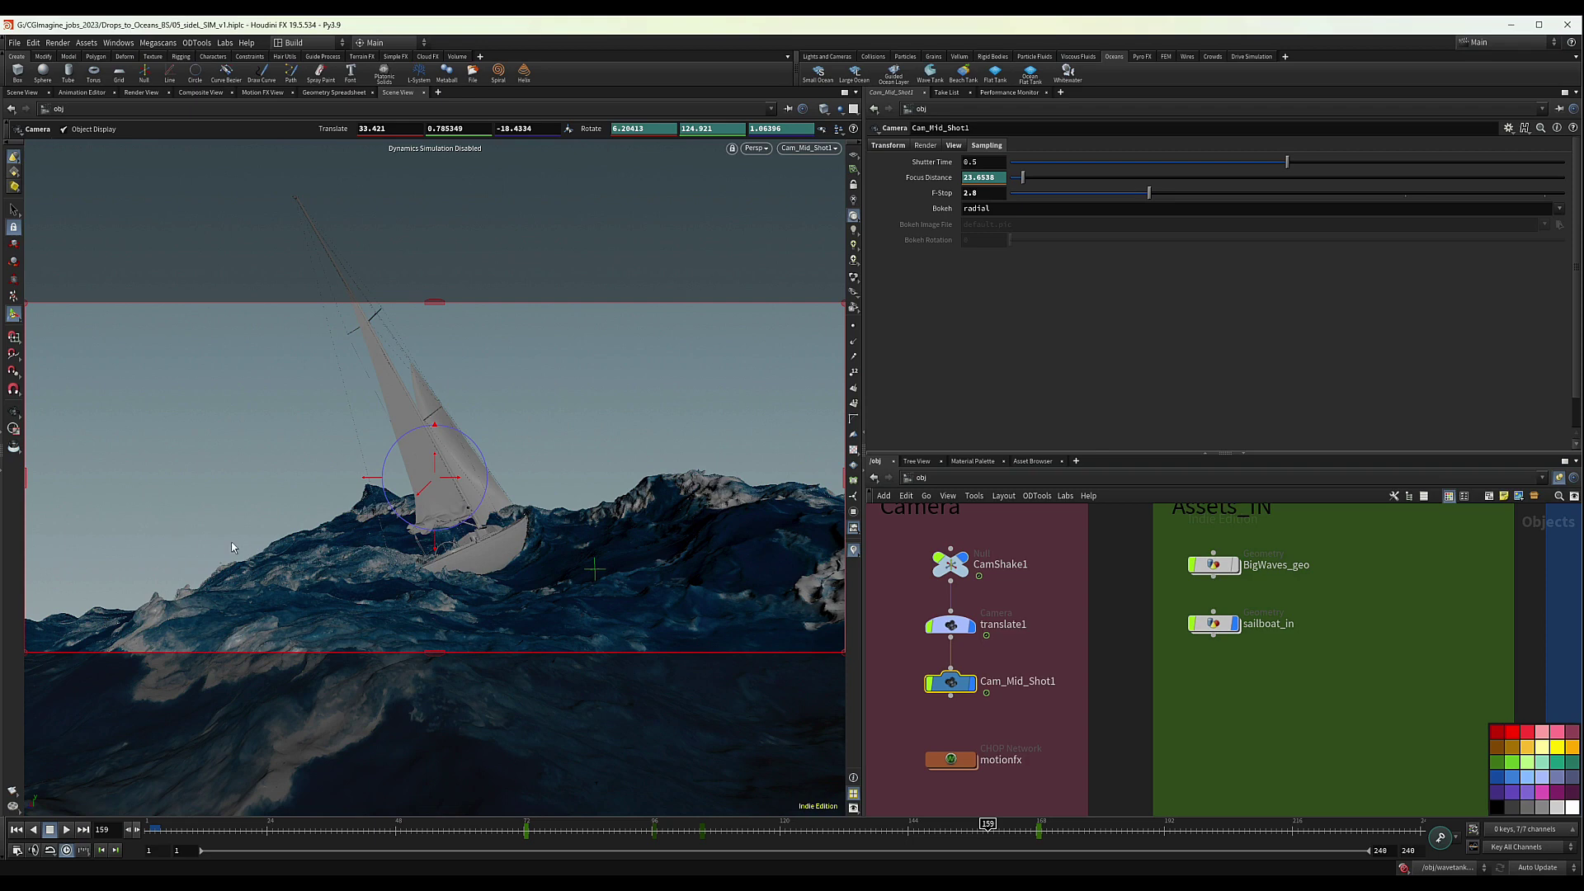
Leave the camera view and tumble around the scene to see the whole ocean surface with the sailboat and camera
{"action": "scroll", "coordinate": [1134, 652], "scroll_direction": "down", "scroll_amount": 2}
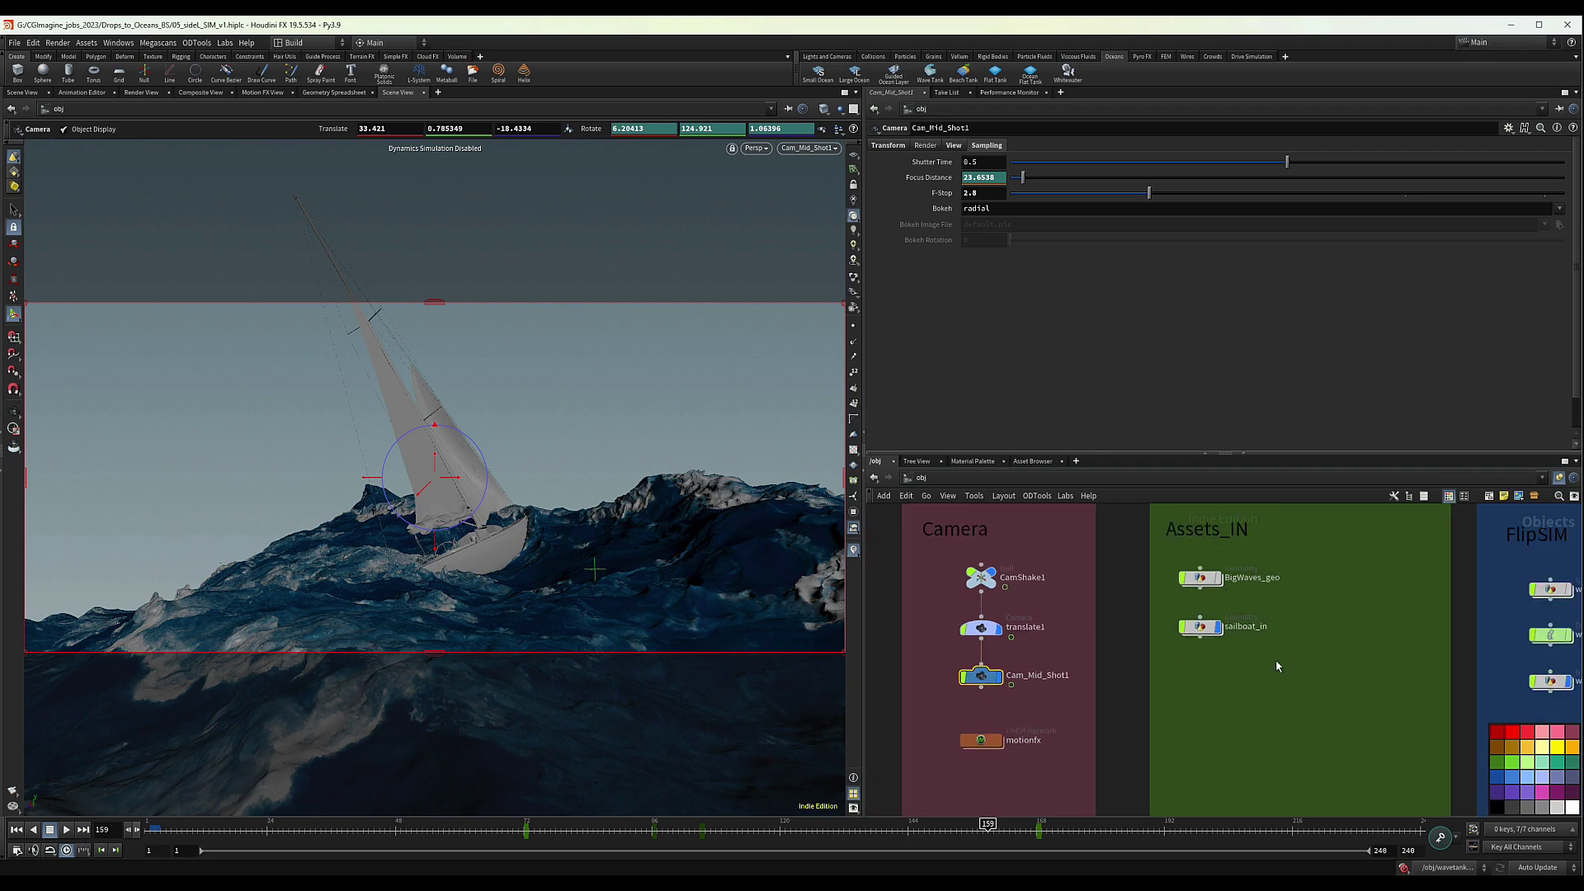
{"action": "key", "text": "Escape"}
{"action": "left_click_drag", "start_coordinate": [549, 555], "coordinate": [600, 570]}
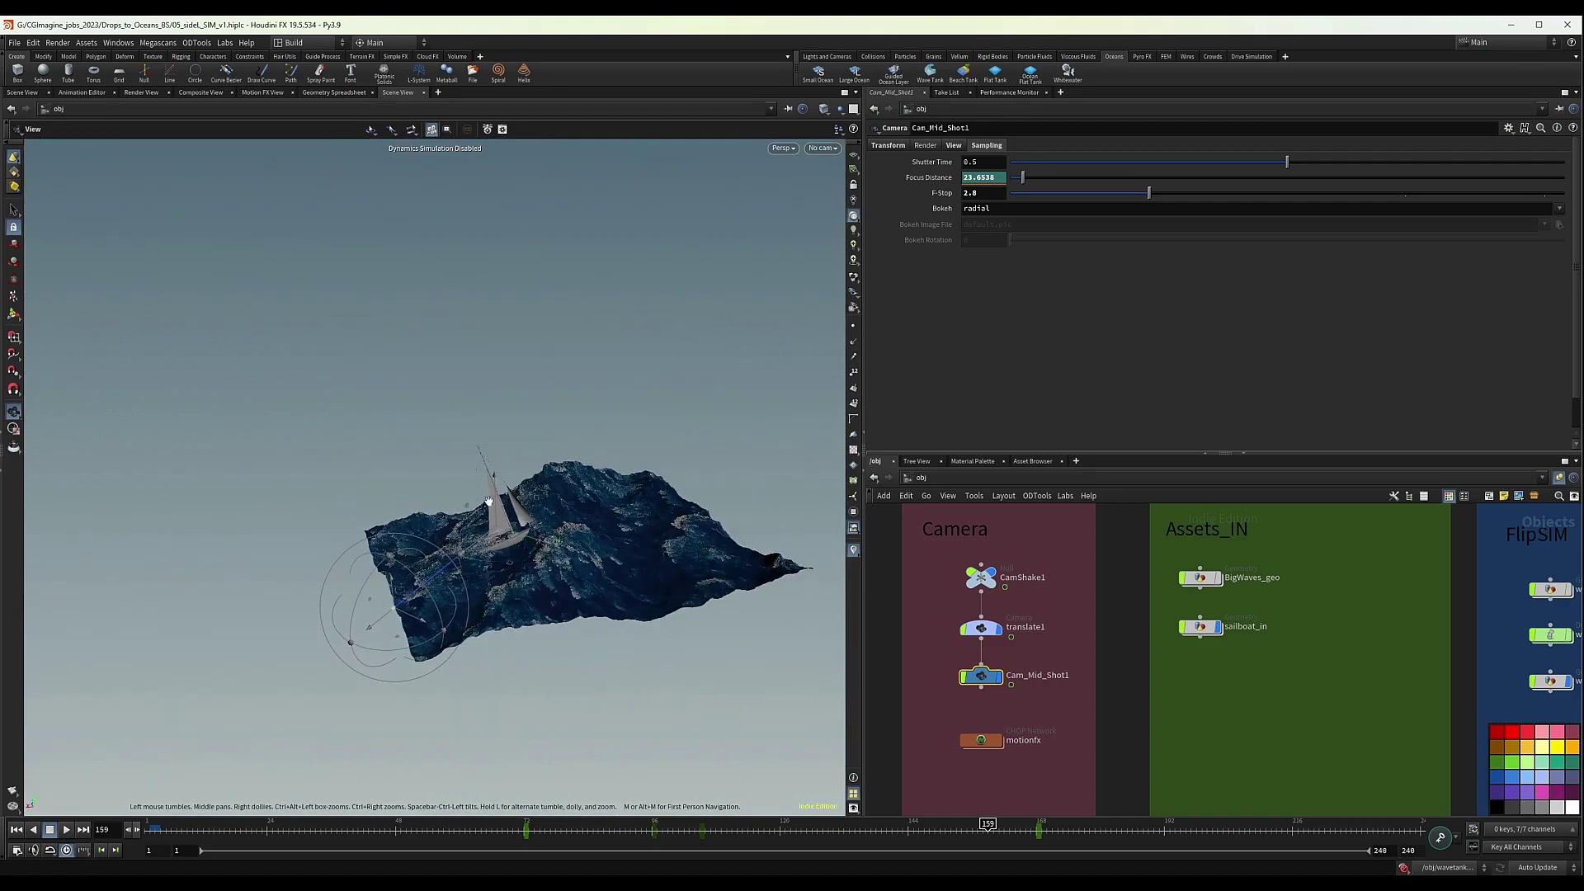
{"action": "key", "text": "Return"}
{"action": "scroll", "coordinate": [1045, 578], "scroll_direction": "up", "scroll_amount": 5}
Examine the transform parameters of the CamShake1 null at the head of the camera chain
{"action": "left_click", "coordinate": [998, 575]}
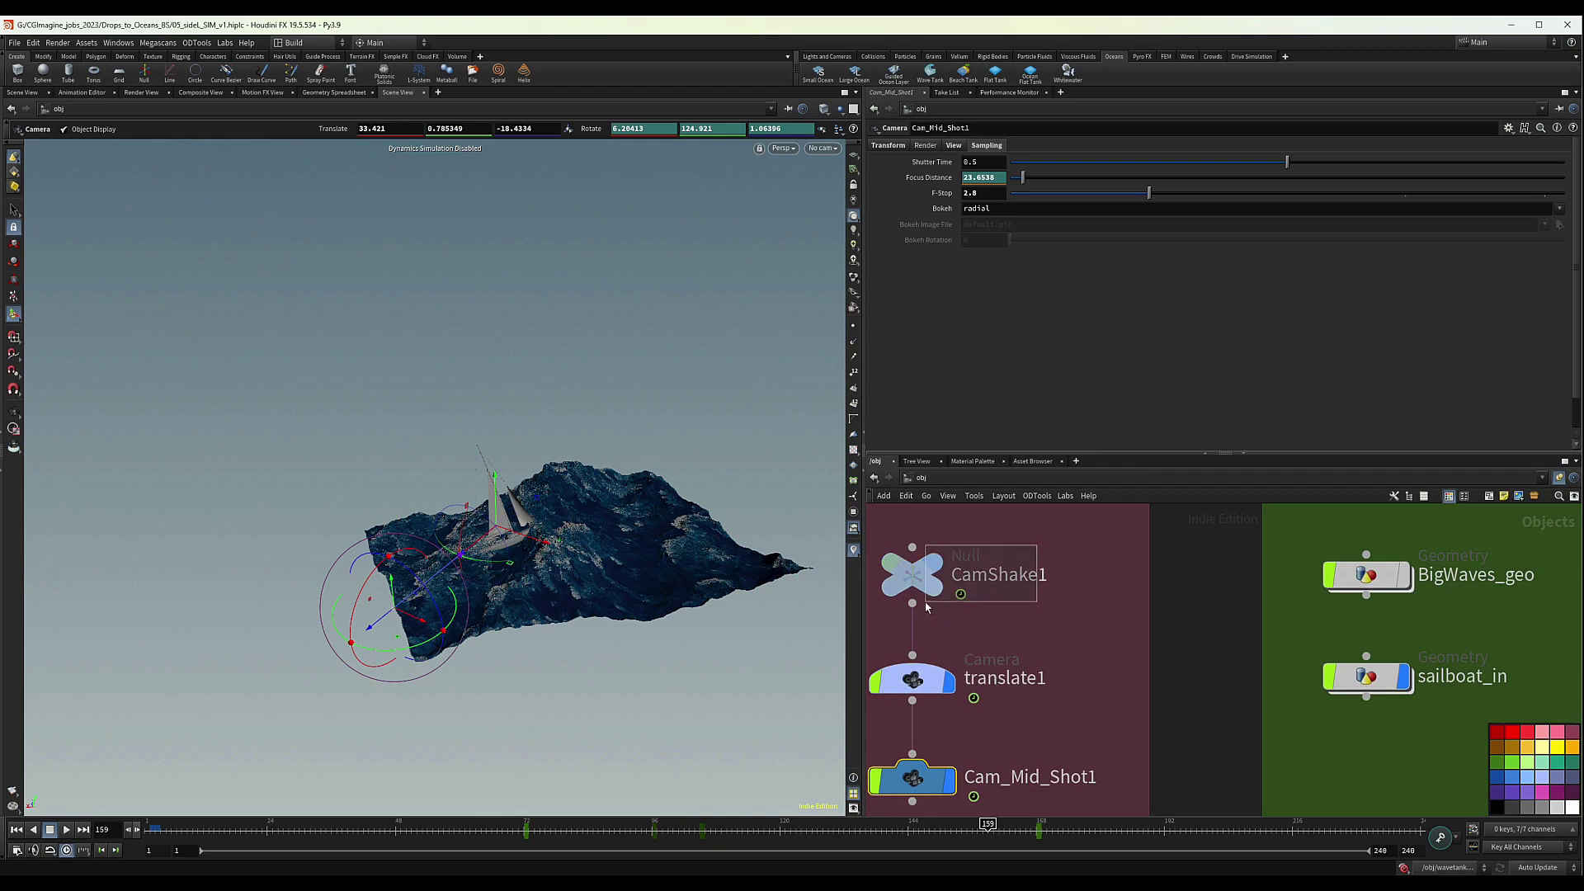
{"action": "middle_click_drag", "start_coordinate": [1049, 645], "coordinate": [1167, 618]}
{"action": "scroll", "coordinate": [1160, 619], "scroll_direction": "down", "scroll_amount": 1}
{"action": "scroll", "coordinate": [1157, 621], "scroll_direction": "up", "scroll_amount": 2}
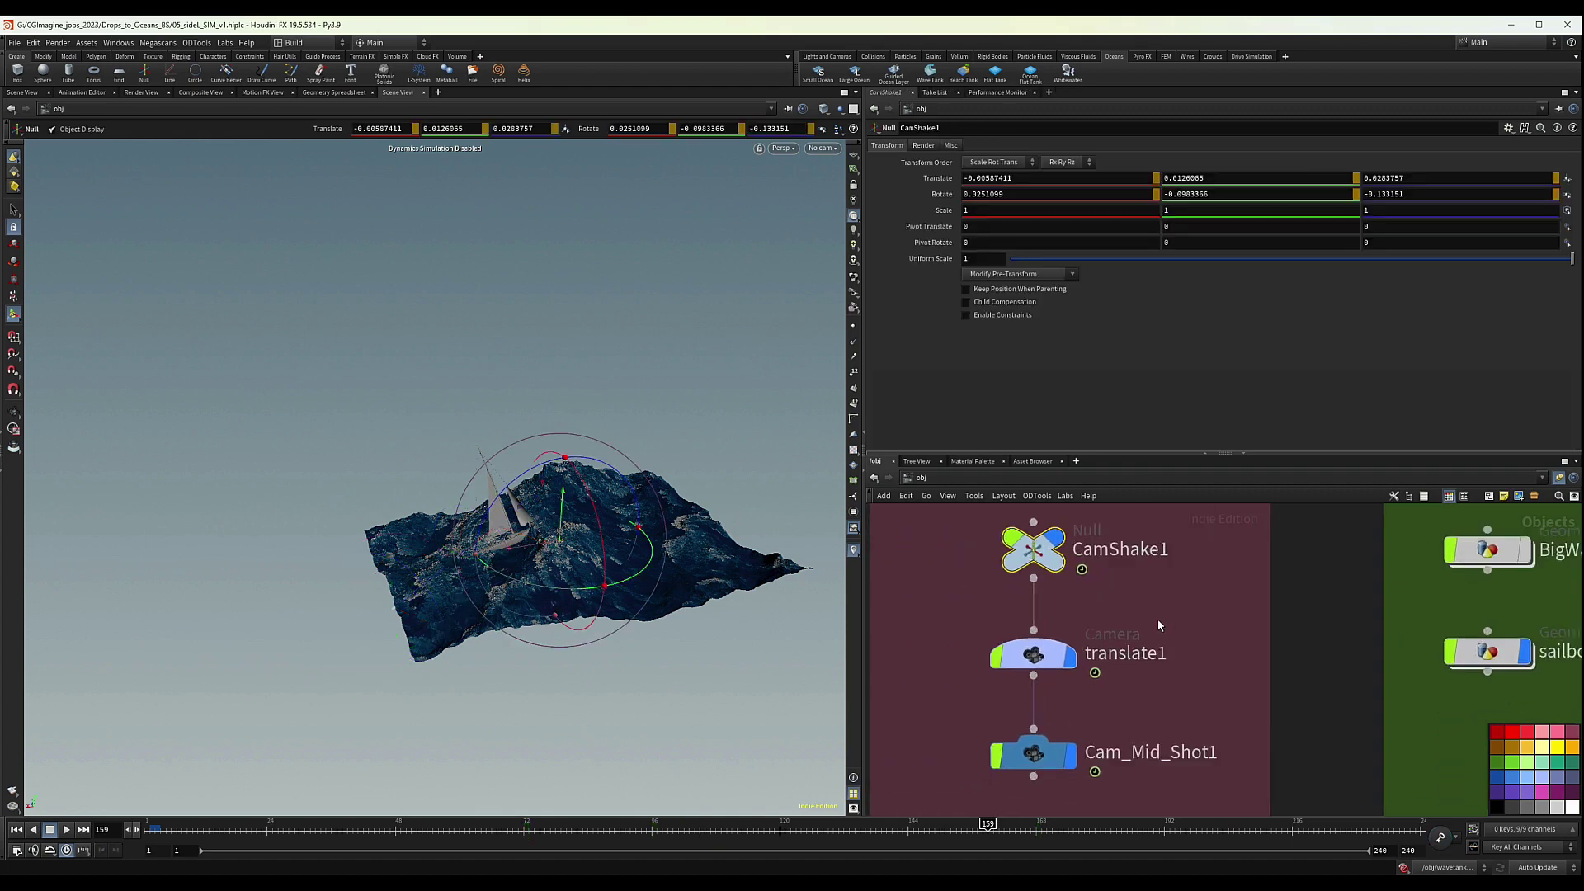
{"action": "scroll", "coordinate": [1159, 618], "scroll_direction": "down", "scroll_amount": 1}
{"action": "scroll", "coordinate": [1165, 615], "scroll_direction": "down", "scroll_amount": 1}
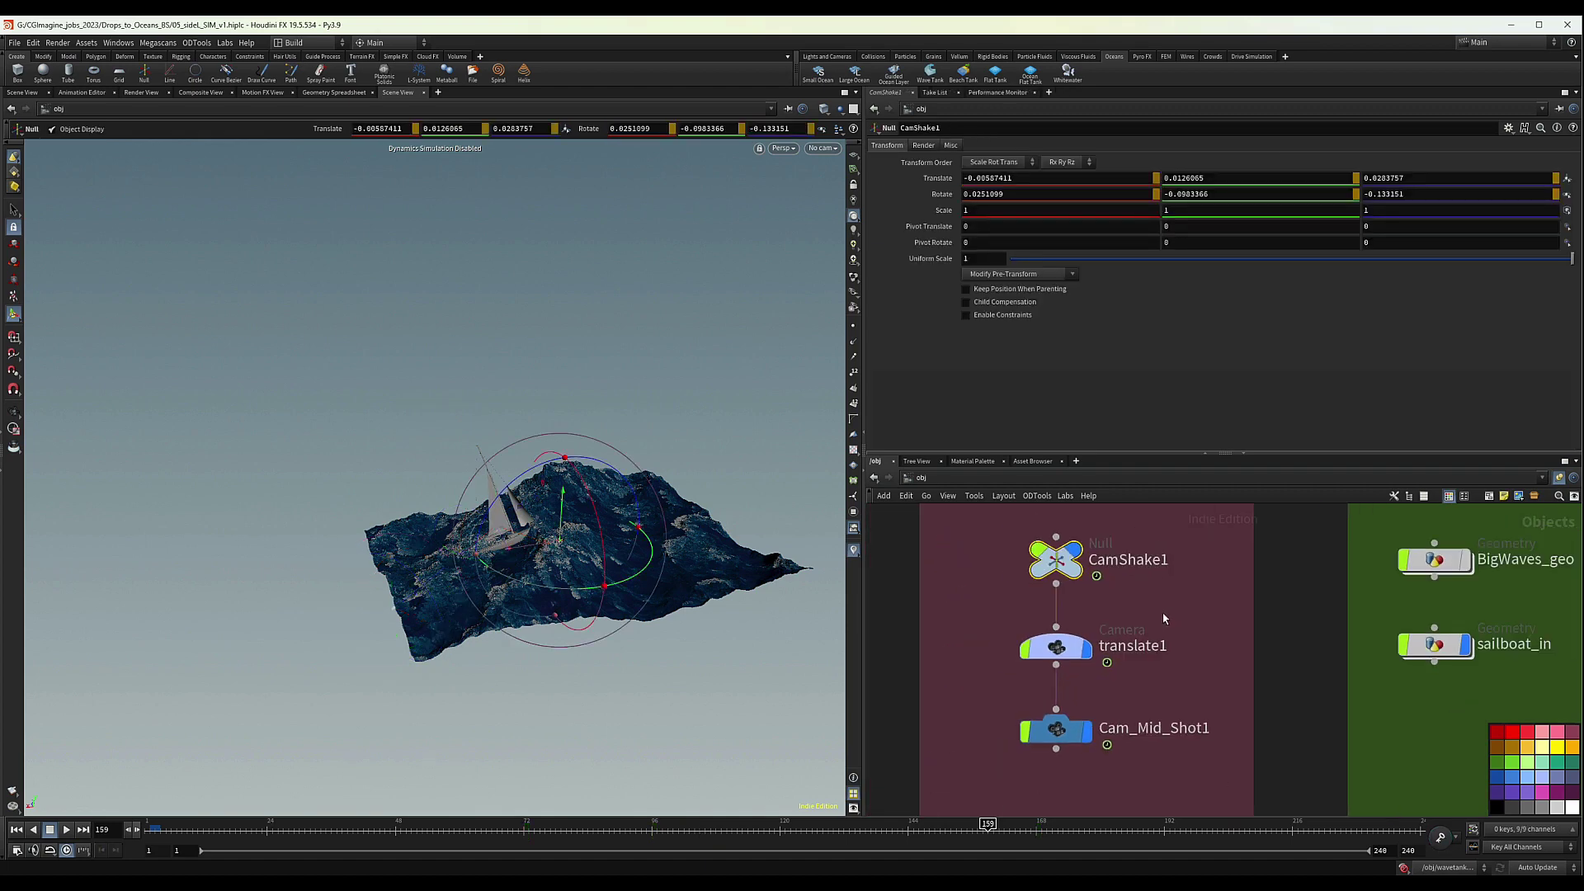
Examine which transform channels are animated on translate1 and Cam_Mid_Shot1 in the camera chain
{"action": "left_click_drag", "start_coordinate": [1101, 547], "coordinate": [998, 587]}
{"action": "left_click_drag", "start_coordinate": [1157, 617], "coordinate": [1018, 692]}
{"action": "middle_click_drag", "start_coordinate": [1194, 622], "coordinate": [1150, 644]}
{"action": "left_click_drag", "start_coordinate": [943, 636], "coordinate": [1049, 549]}
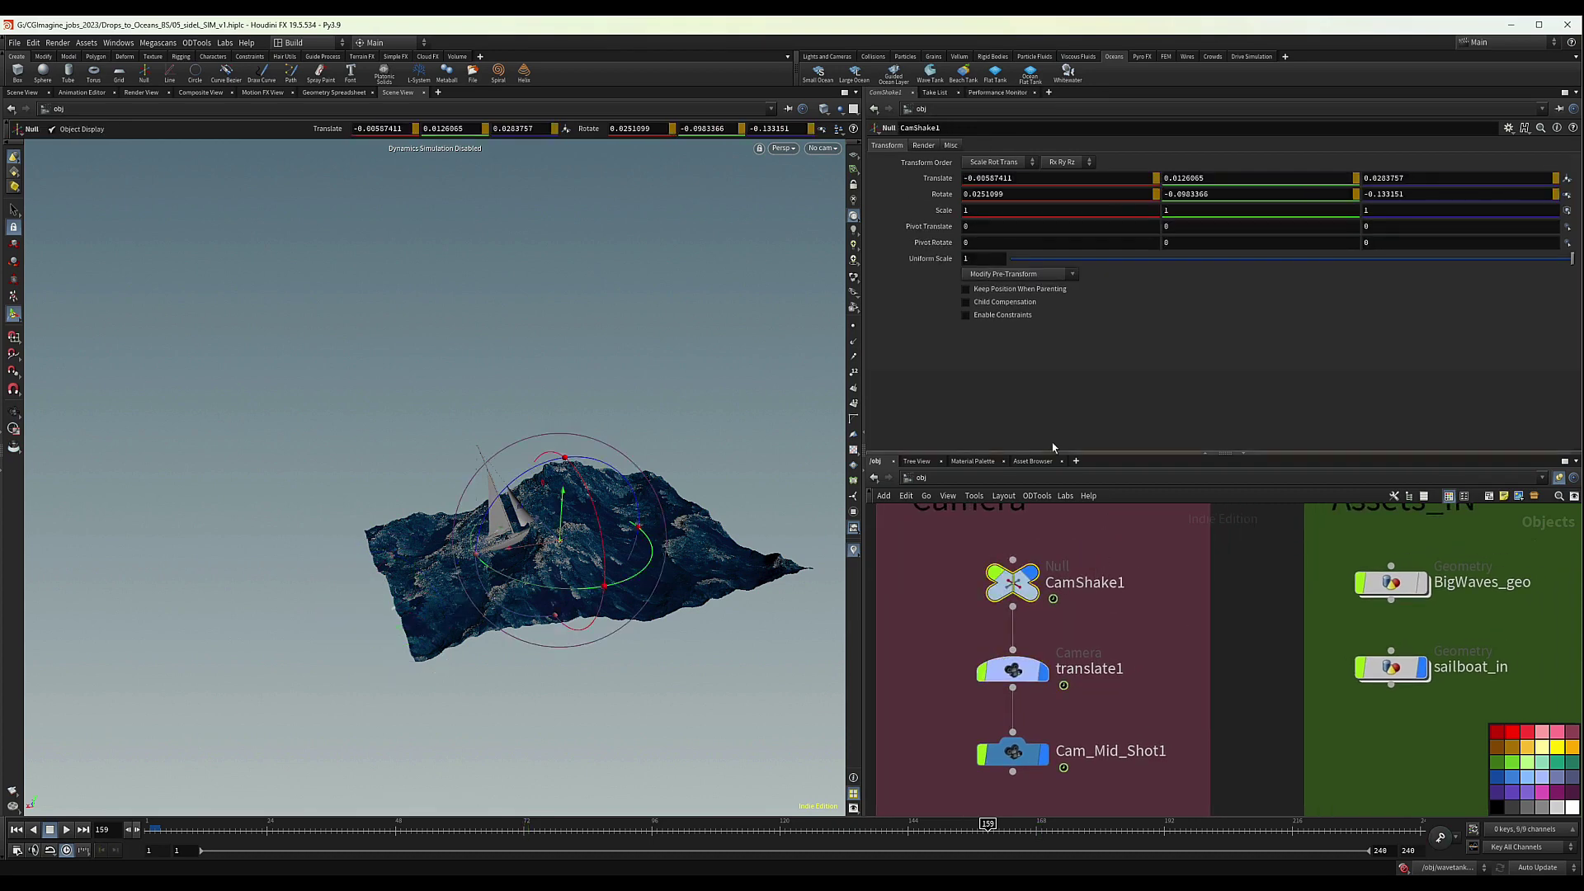
{"action": "left_click_drag", "start_coordinate": [1119, 645], "coordinate": [928, 708]}
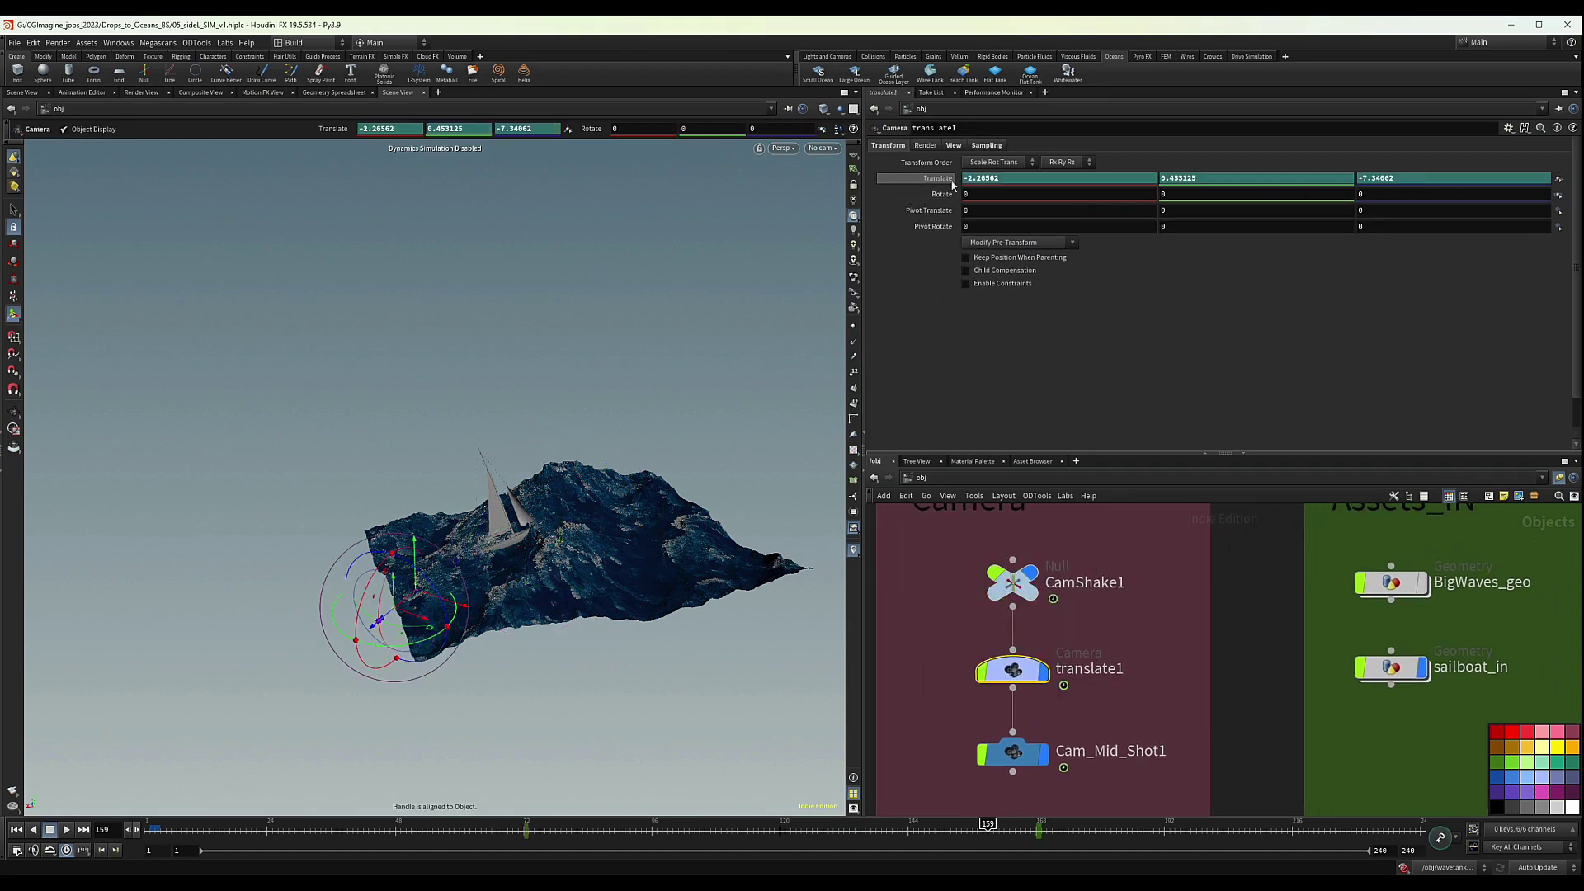
{"action": "left_click", "coordinate": [1013, 752]}
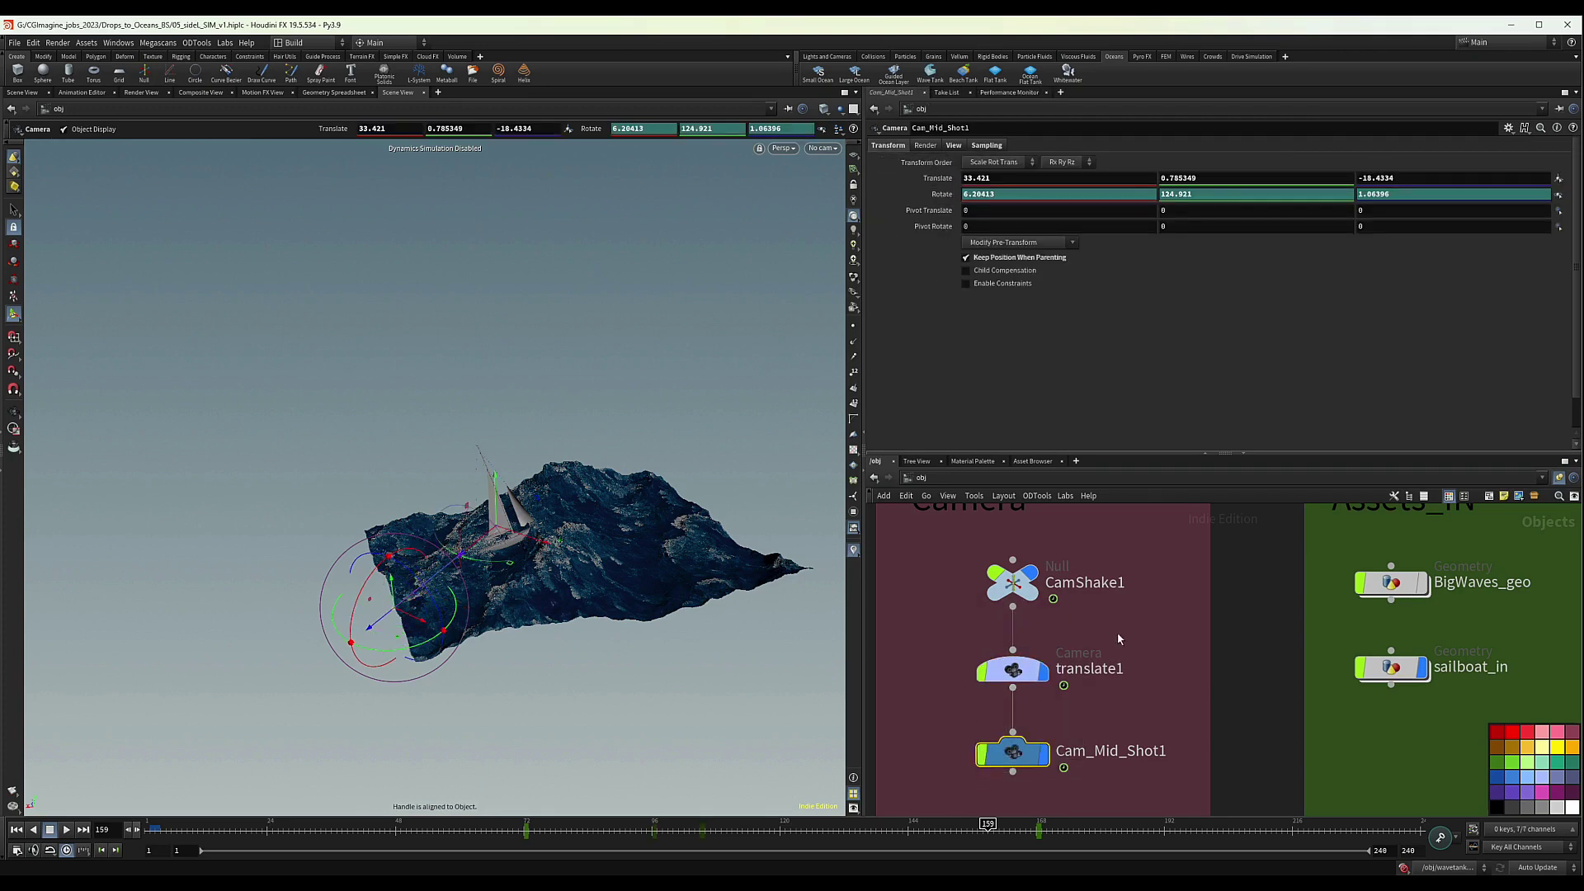
Review the Motion FX effects available for CamShake1's Translate parameter, without applying any
{"action": "left_click_drag", "start_coordinate": [1117, 632], "coordinate": [977, 606]}
{"action": "left_click", "coordinate": [1011, 582]}
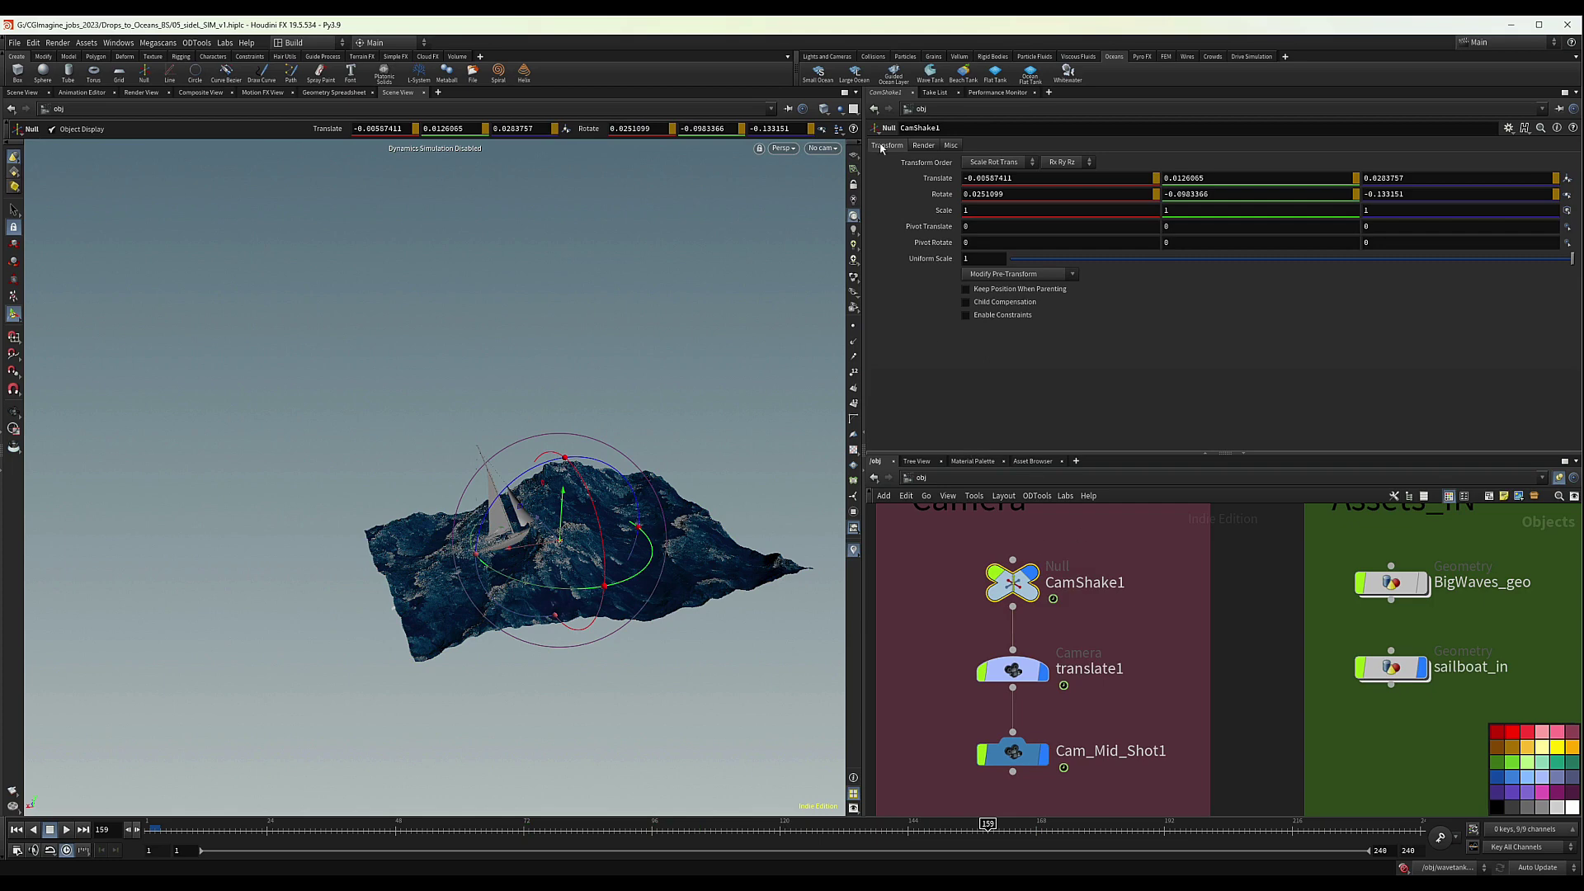
{"action": "right_click", "coordinate": [942, 180]}
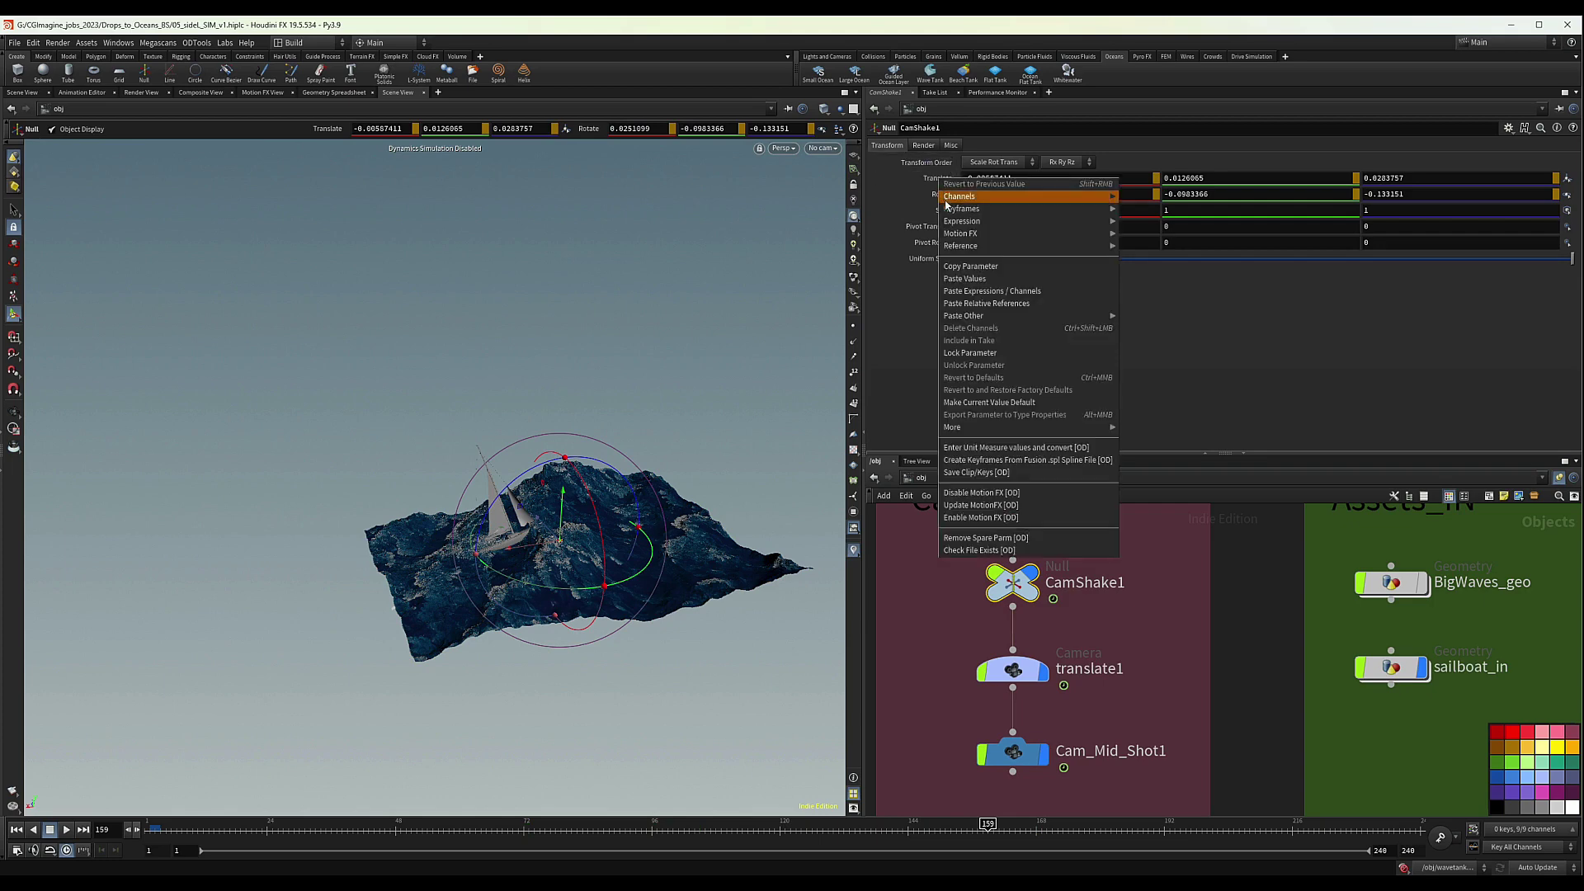
{"action": "mouse_move", "coordinate": [957, 249]}
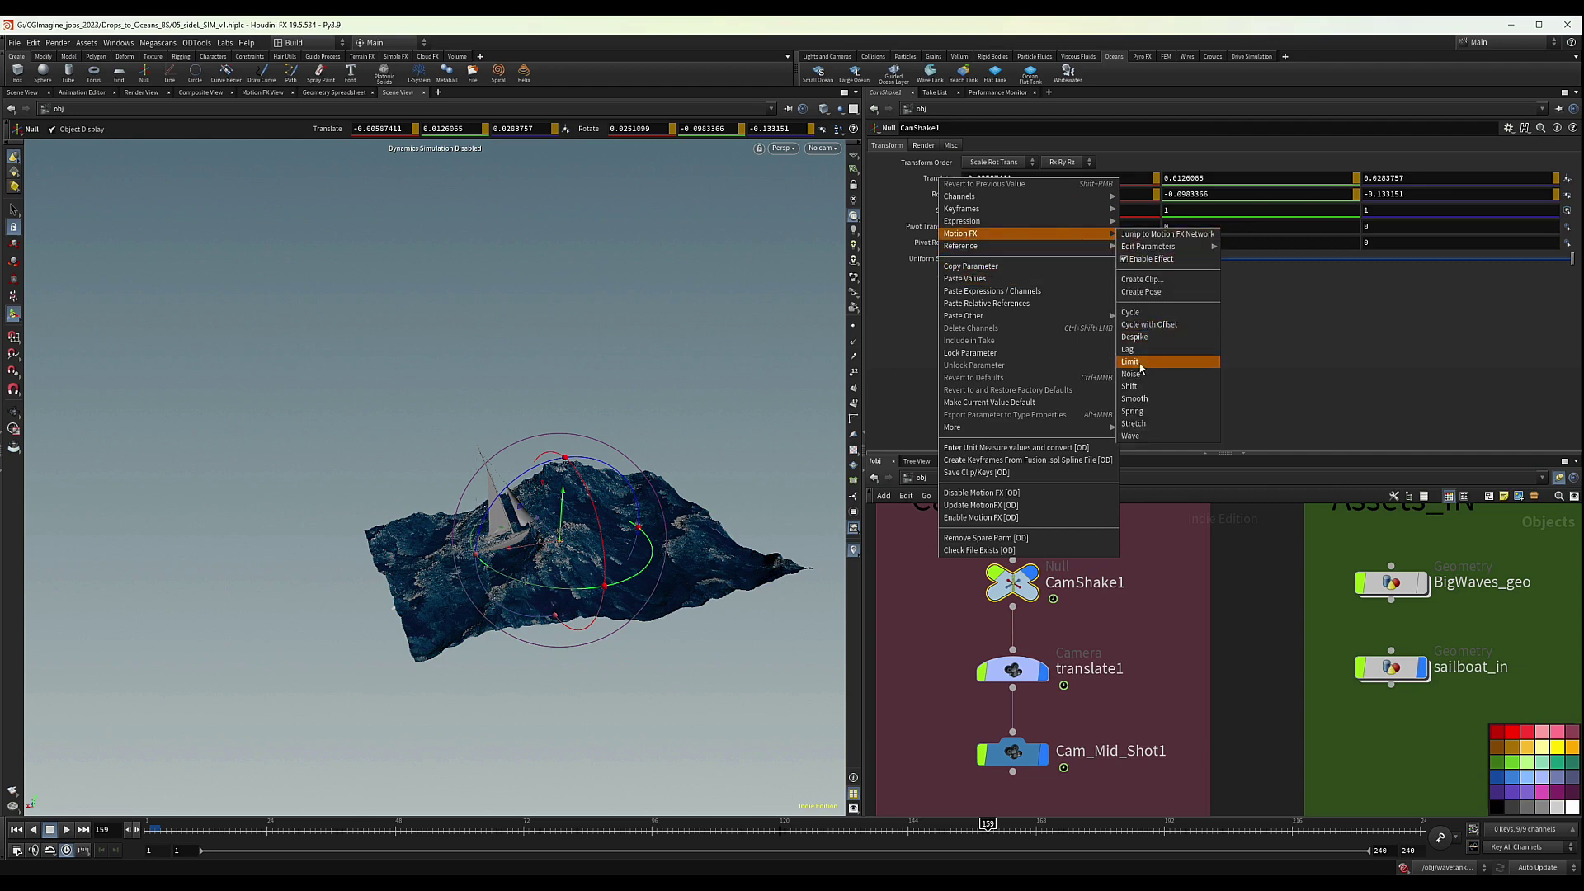
{"action": "left_click", "coordinate": [1342, 348]}
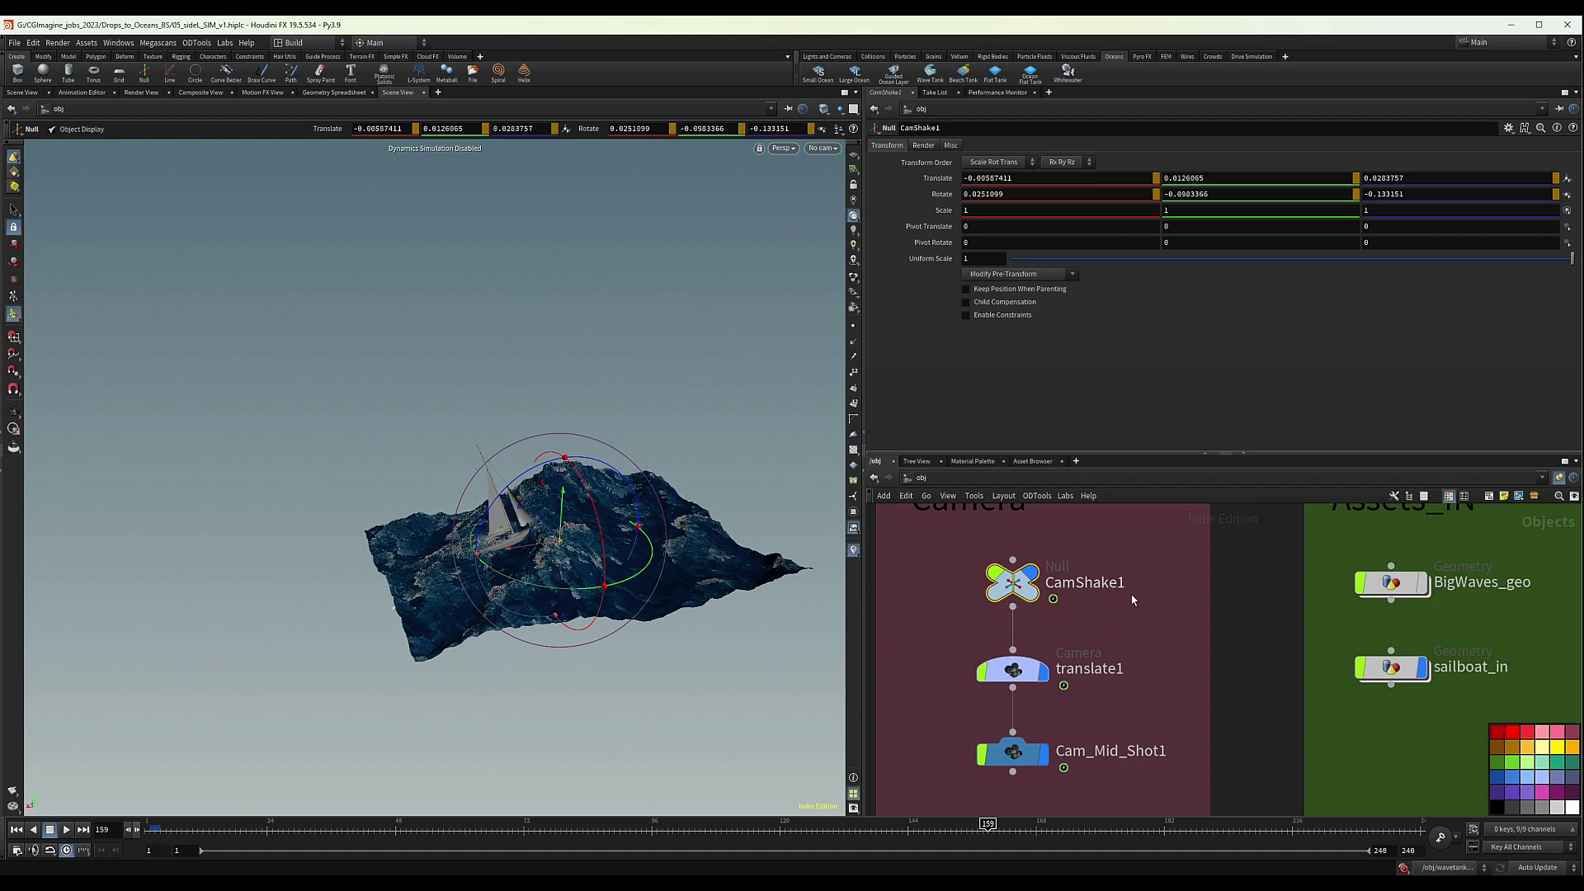
Duplicate wavetank_initial, wavetank_sim and wavetank_fluid together, placing the copies beside the originals in the FlipSIM network box
{"action": "scroll", "coordinate": [1170, 632], "scroll_direction": "down", "scroll_amount": 3}
{"action": "key", "text": "h"}
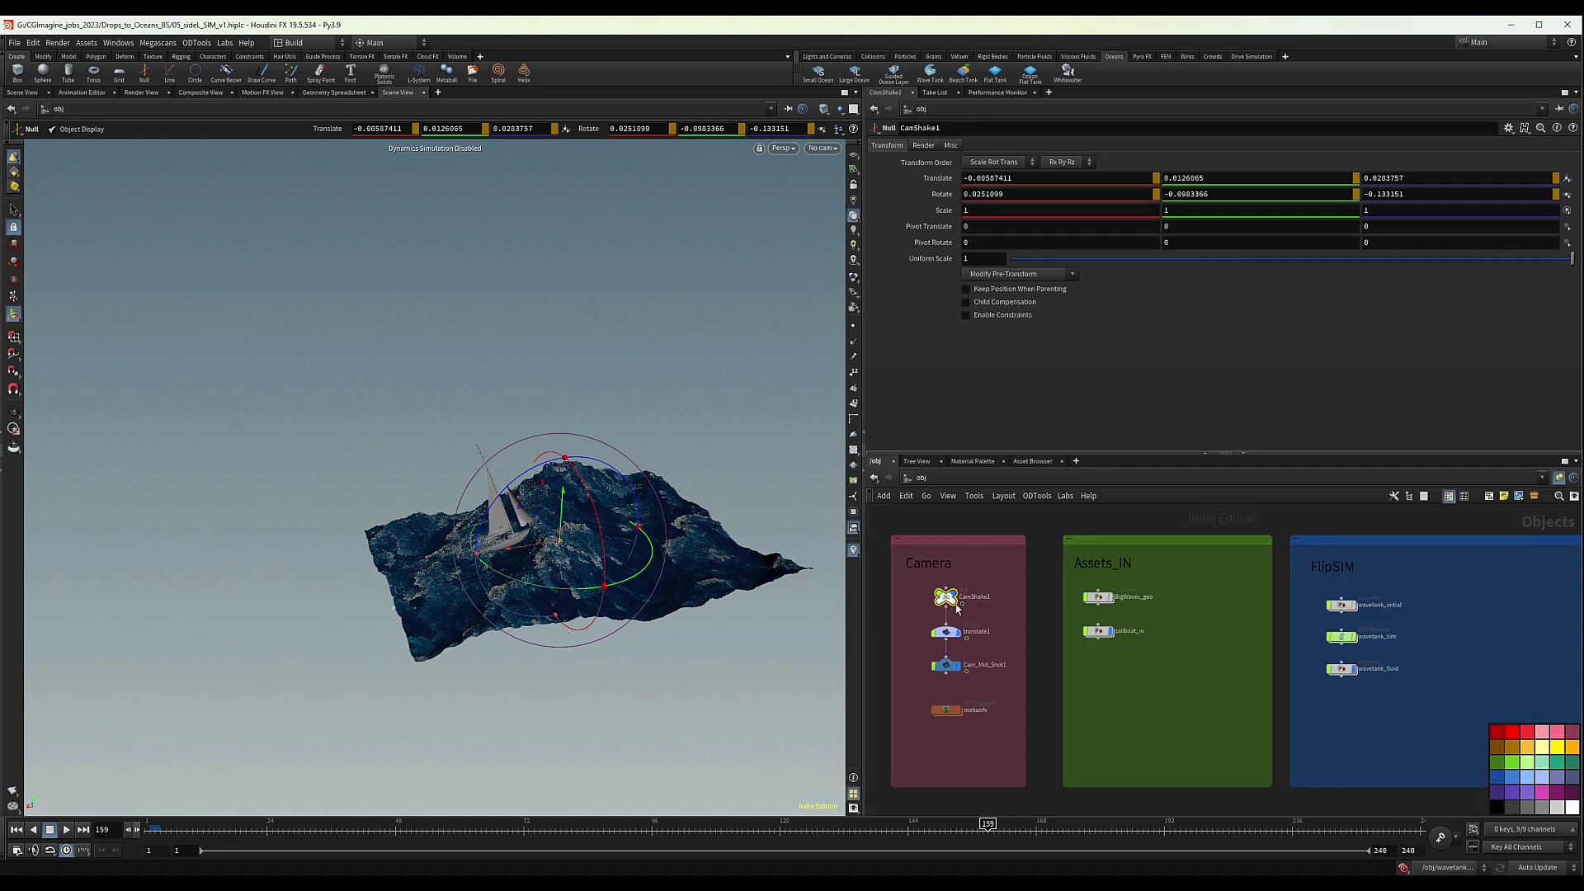
{"action": "middle_click_drag", "start_coordinate": [1490, 637], "coordinate": [1337, 640]}
{"action": "scroll", "coordinate": [1292, 658], "scroll_direction": "up", "scroll_amount": 3}
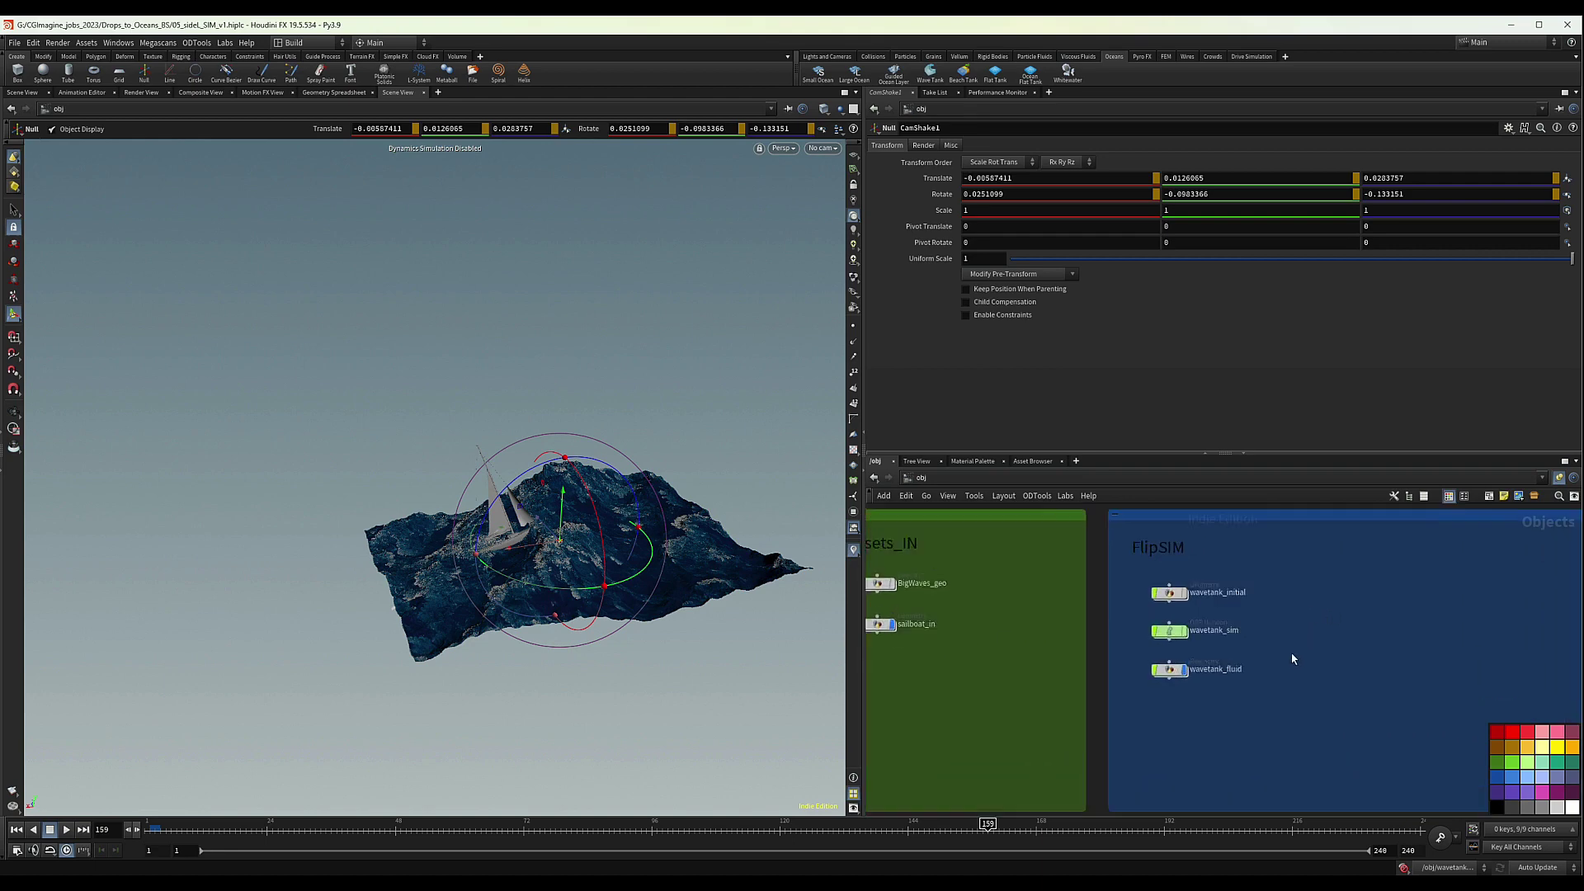
{"action": "scroll", "coordinate": [1235, 604], "scroll_direction": "down", "scroll_amount": 2}
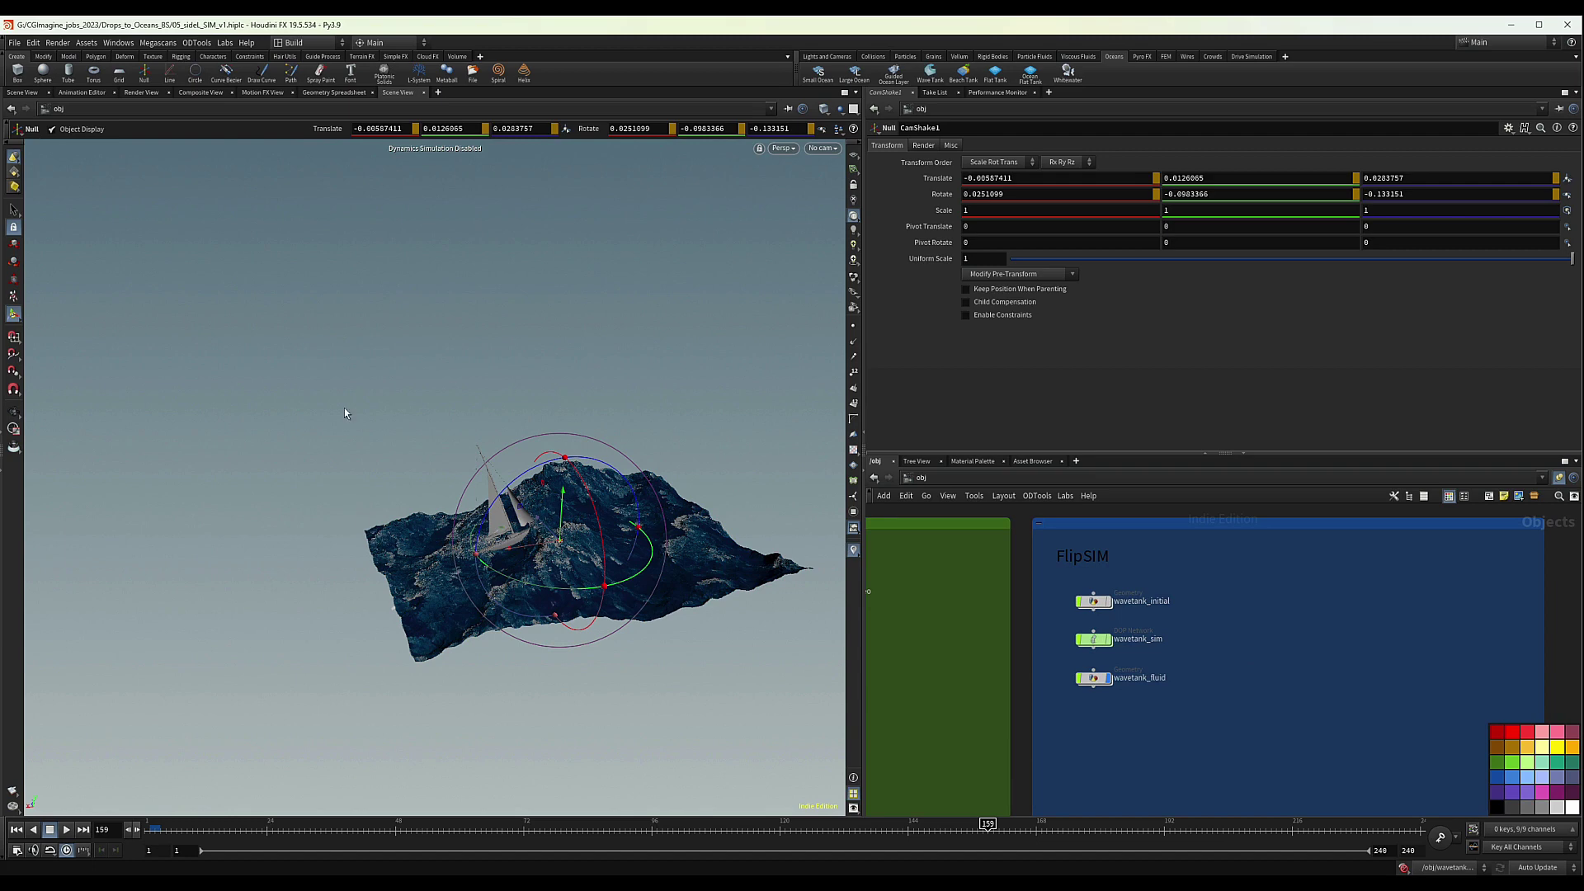
{"action": "left_click_drag", "start_coordinate": [564, 472], "coordinate": [393, 404], "text": "alt"}
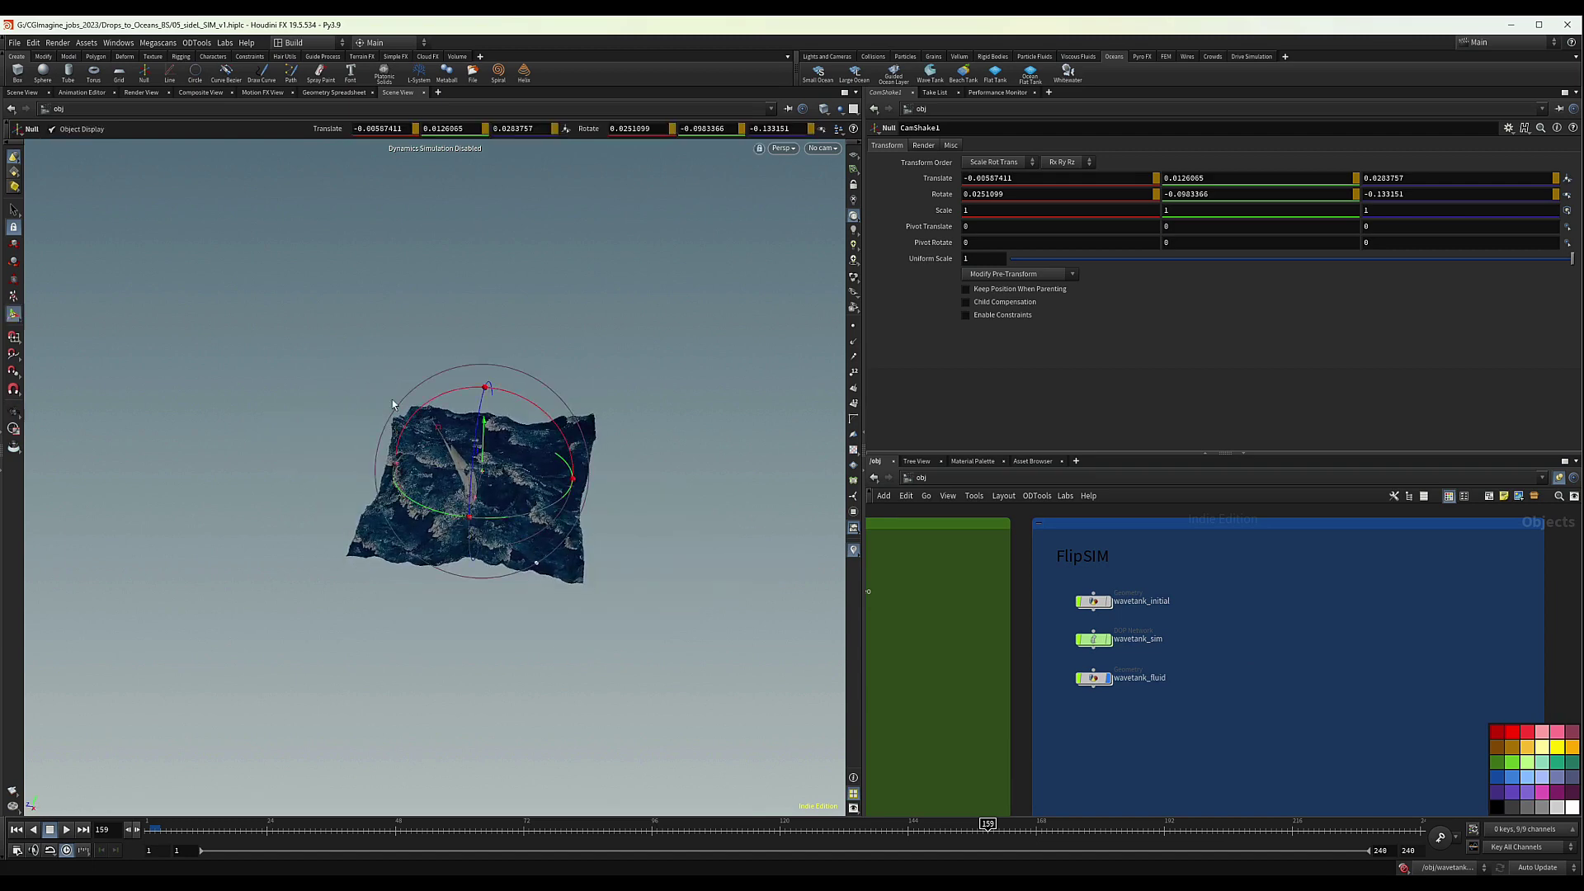
{"action": "left_click_drag", "start_coordinate": [418, 496], "coordinate": [583, 536], "text": "alt"}
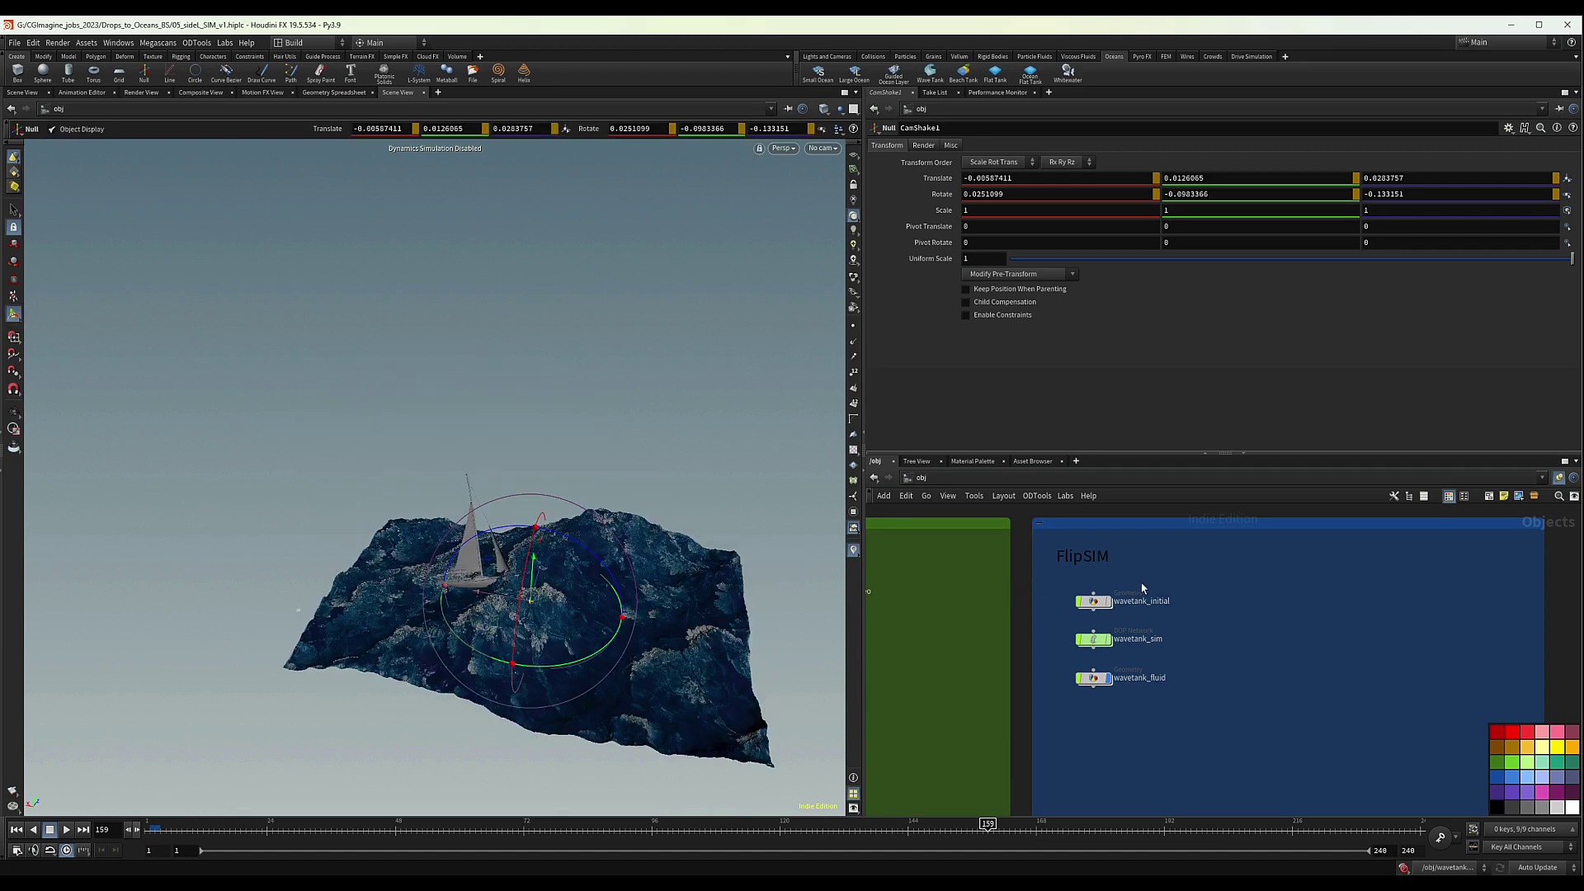
{"action": "left_click_drag", "start_coordinate": [1214, 592], "coordinate": [1118, 686]}
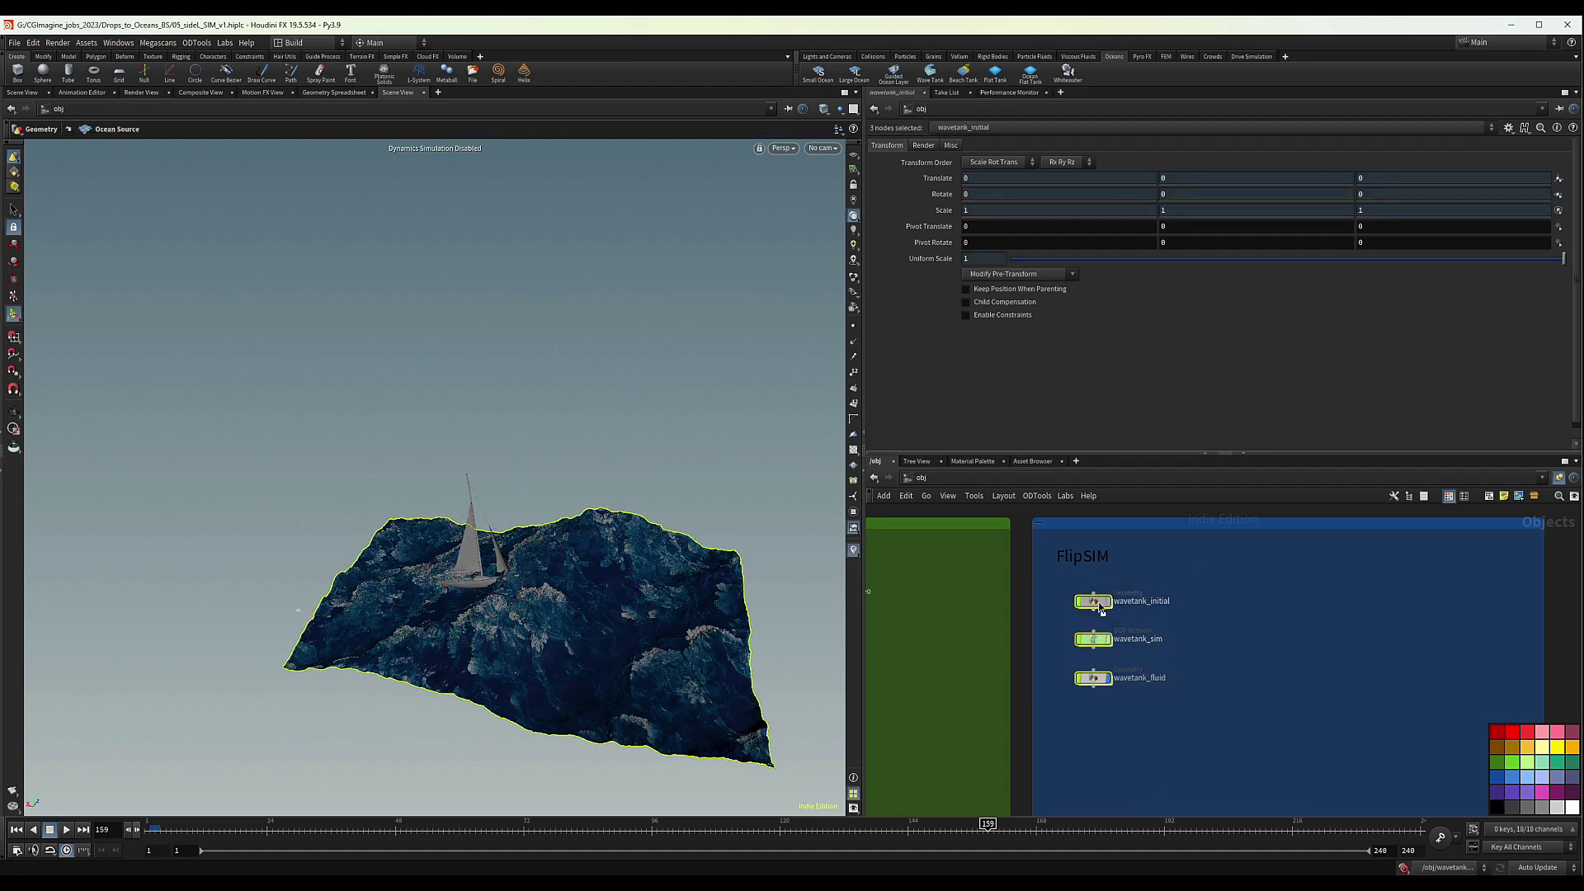
{"action": "left_click_drag", "start_coordinate": [1095, 603], "coordinate": [1230, 609]}
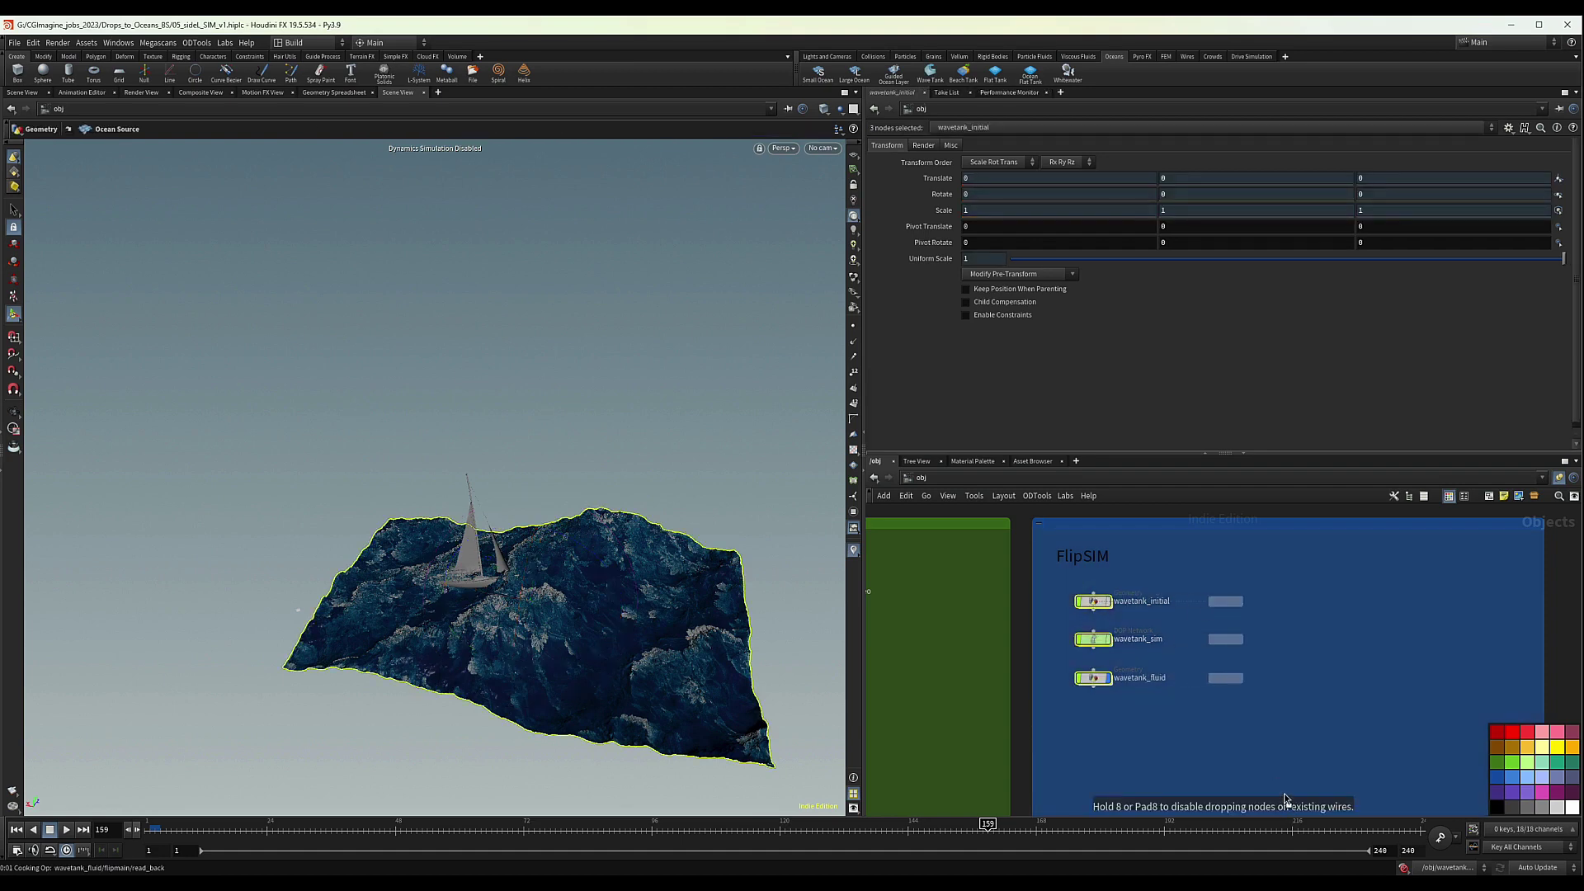
{"action": "left_click_drag", "start_coordinate": [1285, 796], "coordinate": [1285, 798]}
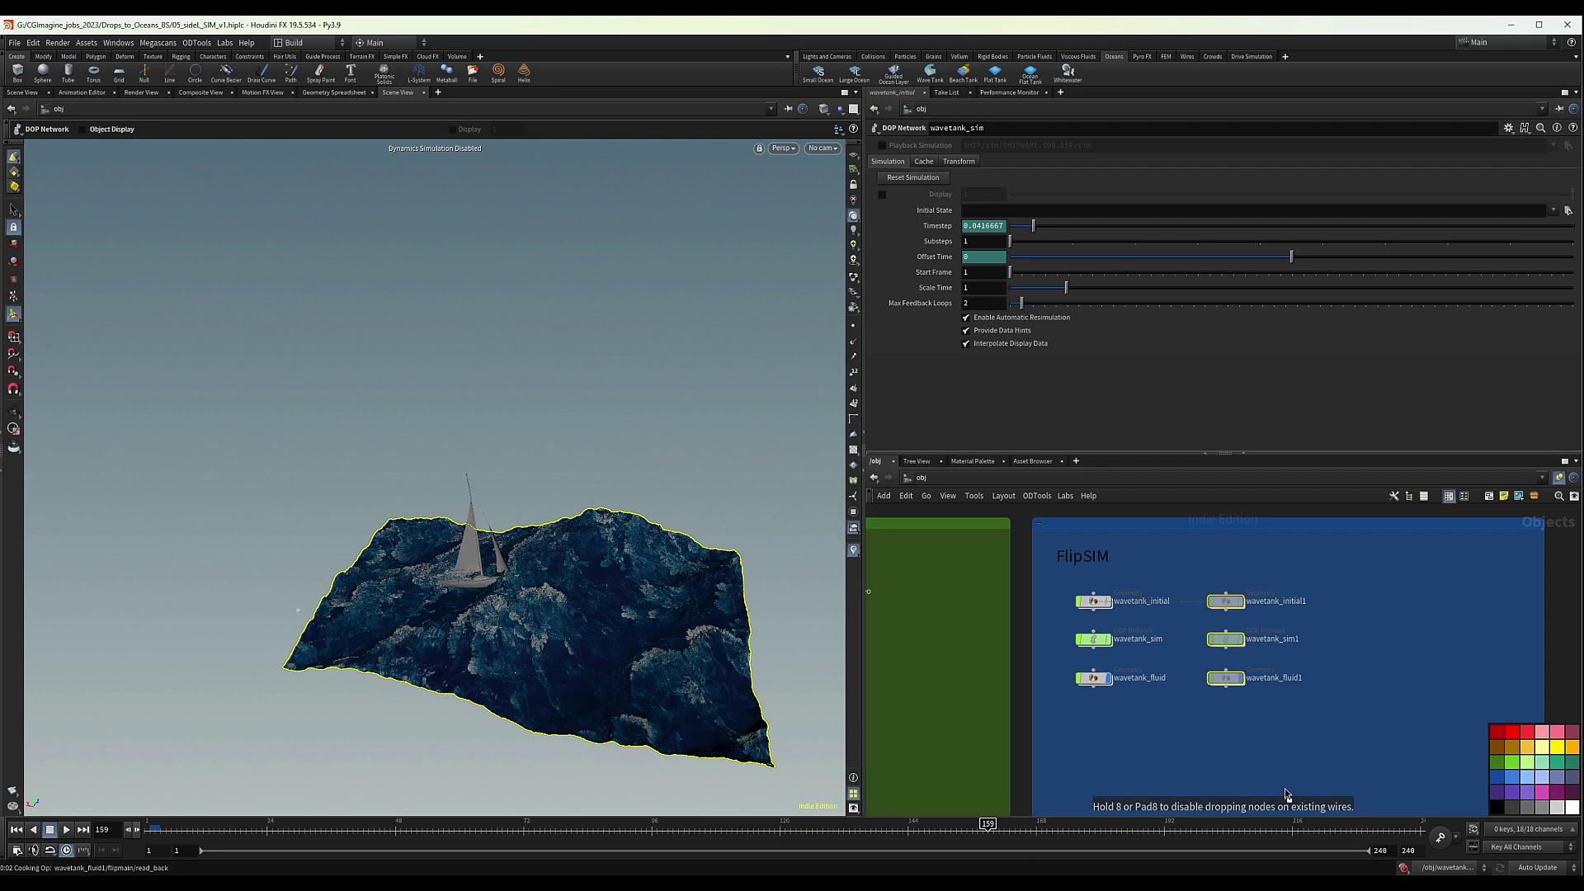
Rename the copy of the wavetank_initial node as wavetank_SideL
{"action": "left_click", "coordinate": [1285, 603]}
{"action": "left_click_drag", "start_coordinate": [1320, 602], "coordinate": [1288, 601]}
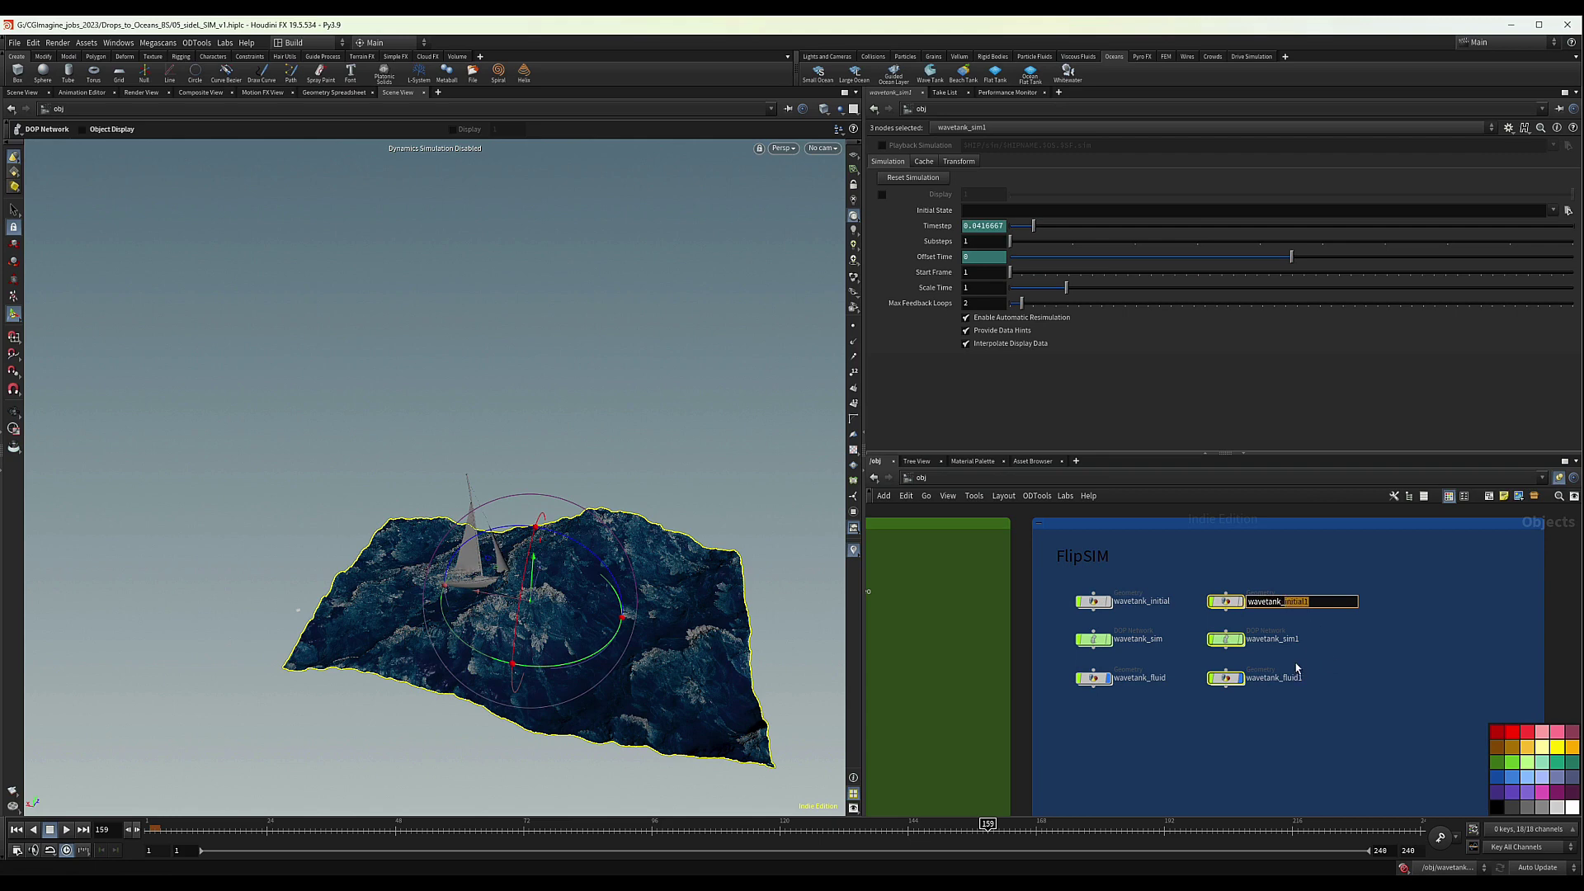
{"action": "type", "text": "SideL"}
{"action": "key", "text": "Return"}
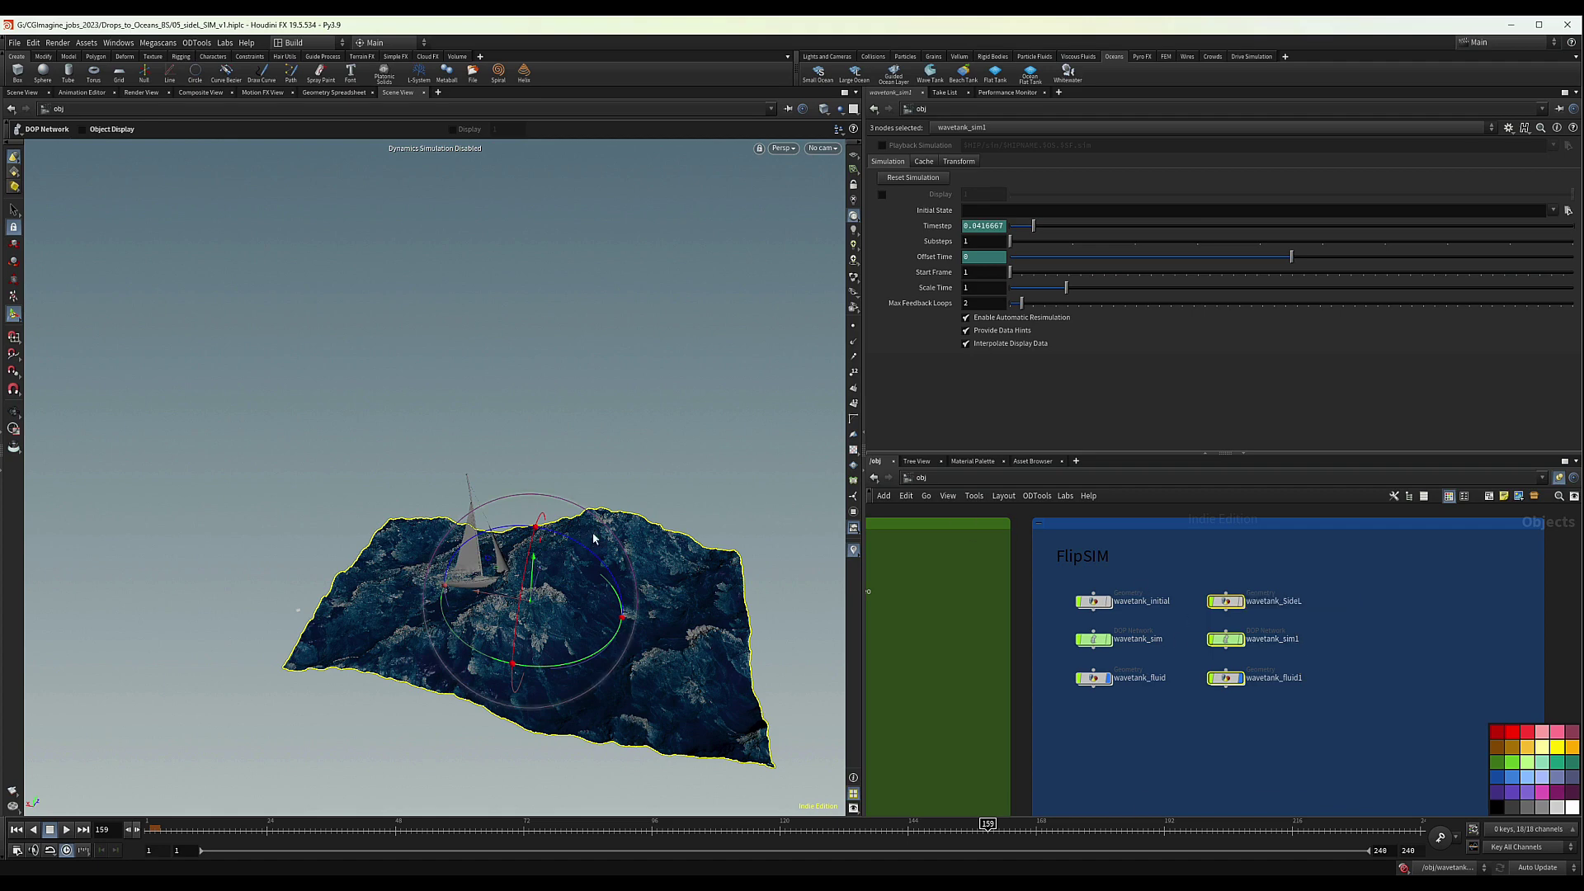
Rename the copied DOP network below wavetank_SideL as wavetank_sim_SideL
{"action": "left_click_drag", "start_coordinate": [255, 518], "coordinate": [419, 588], "text": "alt"}
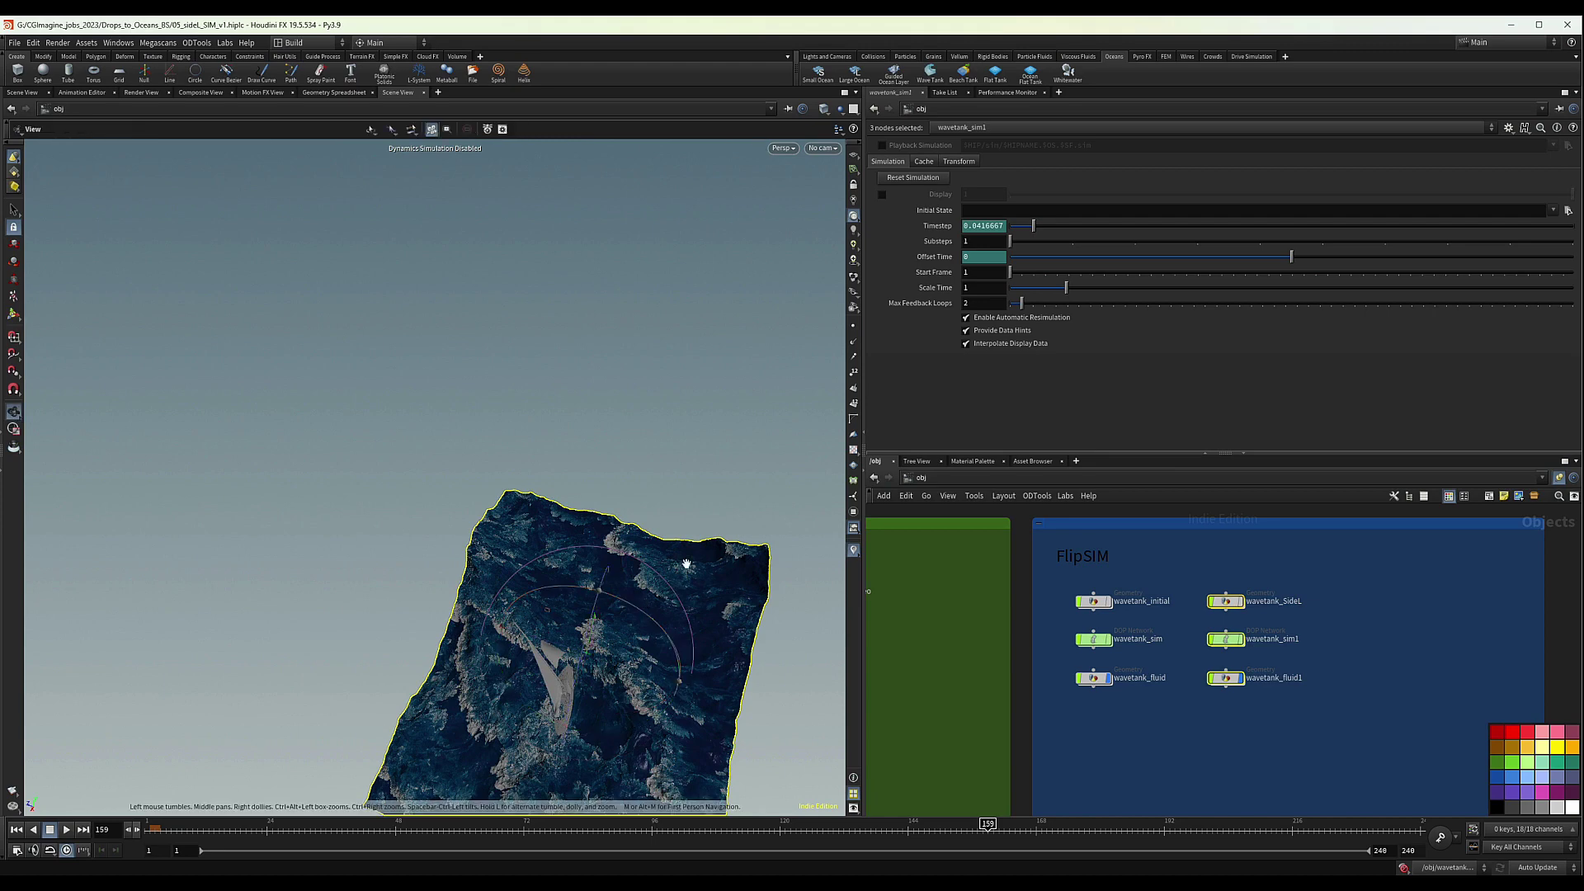
{"action": "middle_click_drag", "start_coordinate": [688, 602], "coordinate": [657, 561], "text": "alt"}
{"action": "key", "text": "Return"}
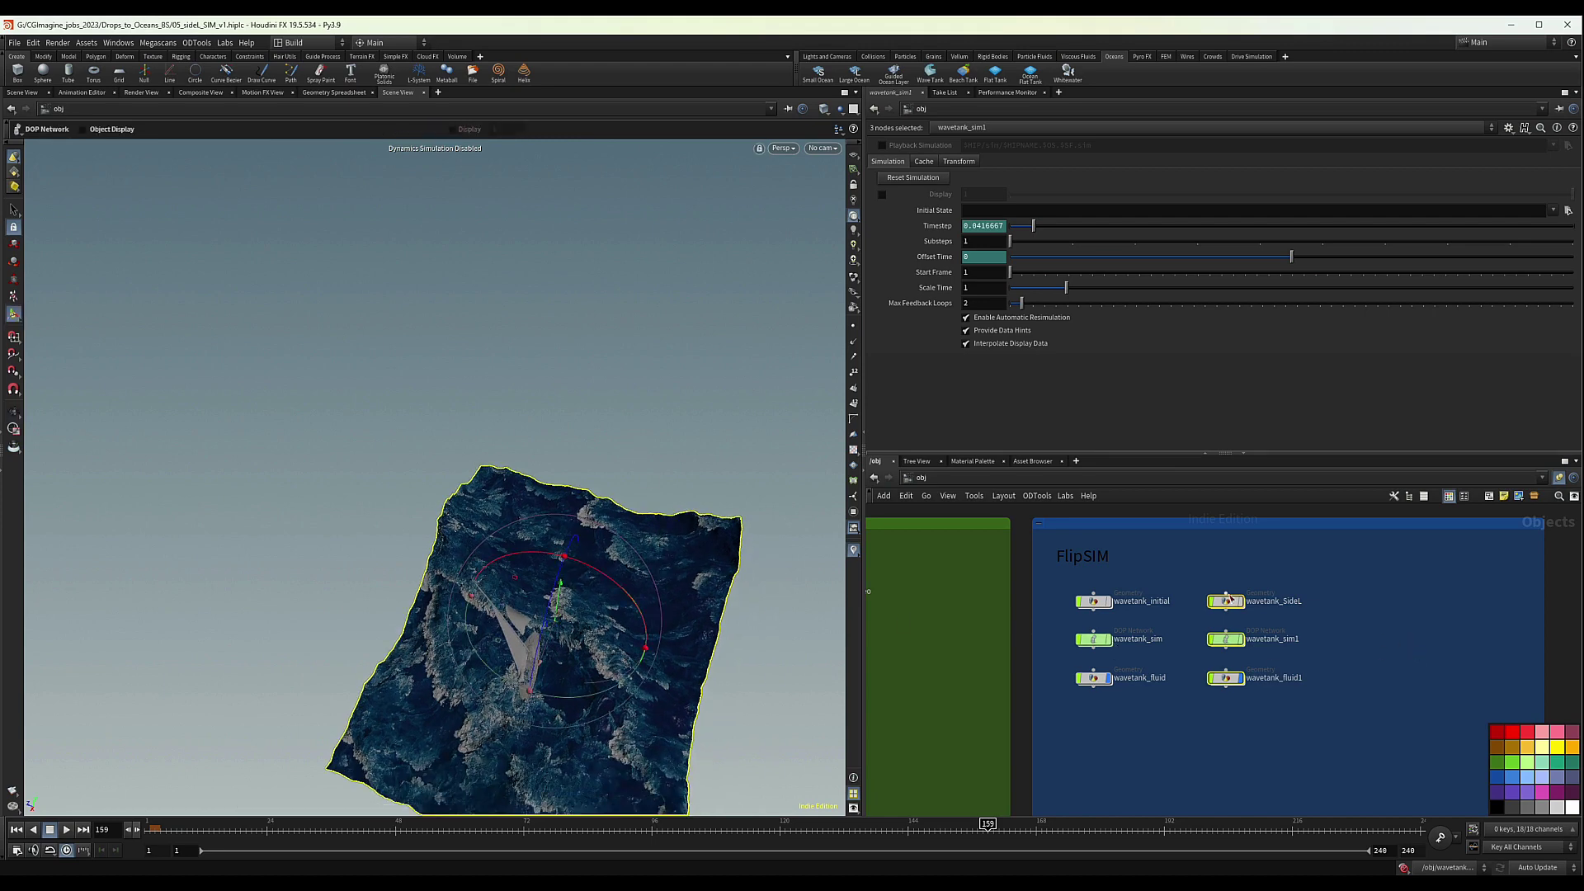
{"action": "key", "text": "Escape"}
{"action": "left_click_drag", "start_coordinate": [679, 523], "coordinate": [578, 518]}
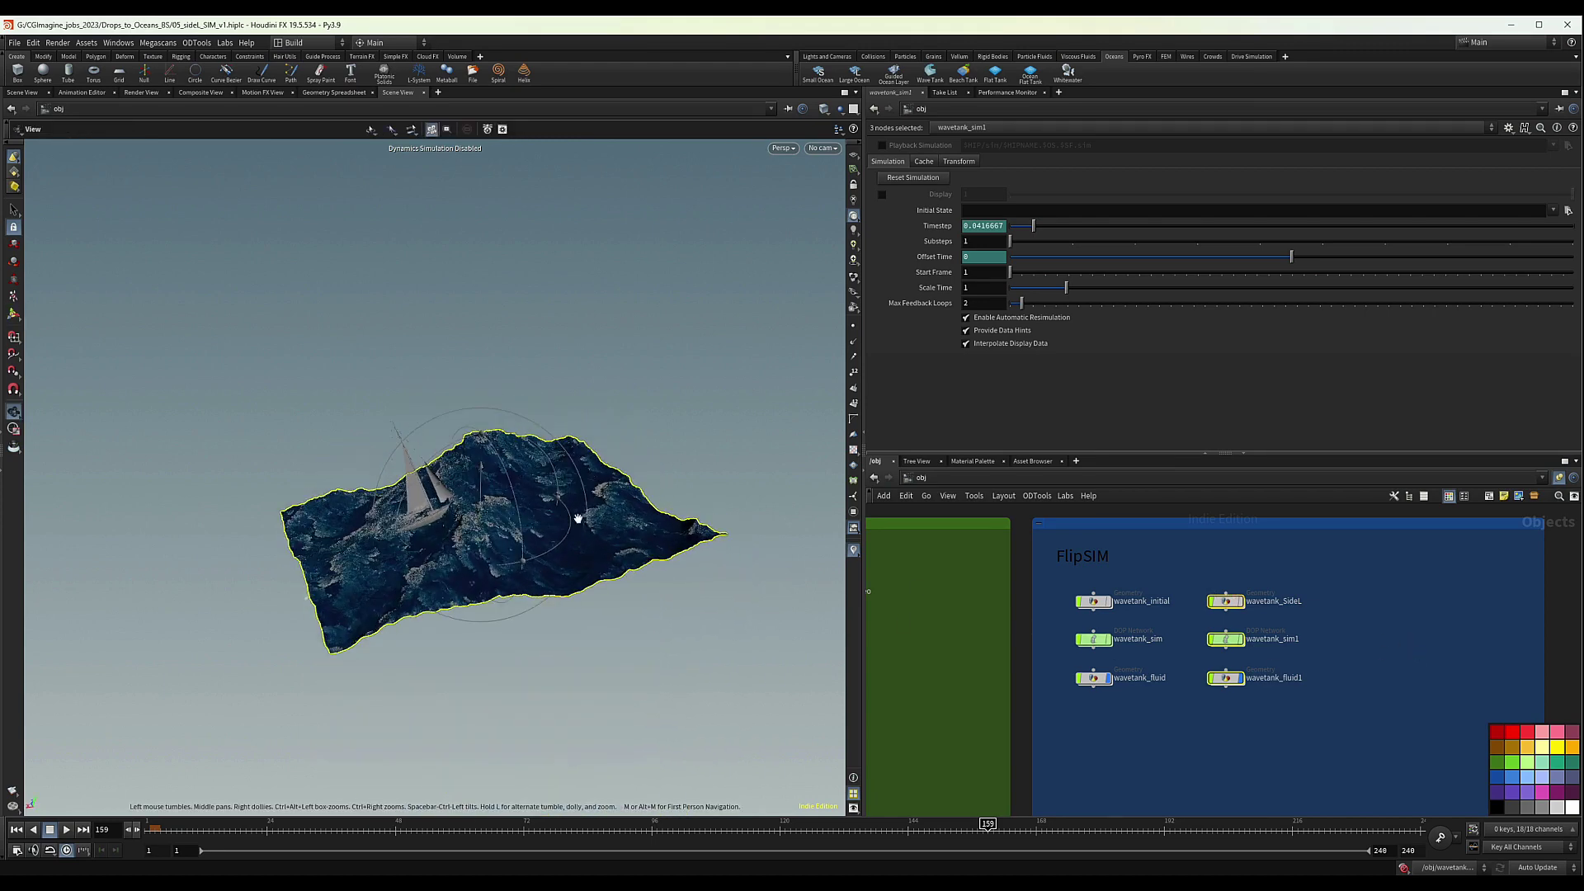
{"action": "scroll", "coordinate": [1279, 614], "scroll_direction": "up", "scroll_amount": 2}
{"action": "left_click_drag", "start_coordinate": [1190, 564], "coordinate": [1282, 610]}
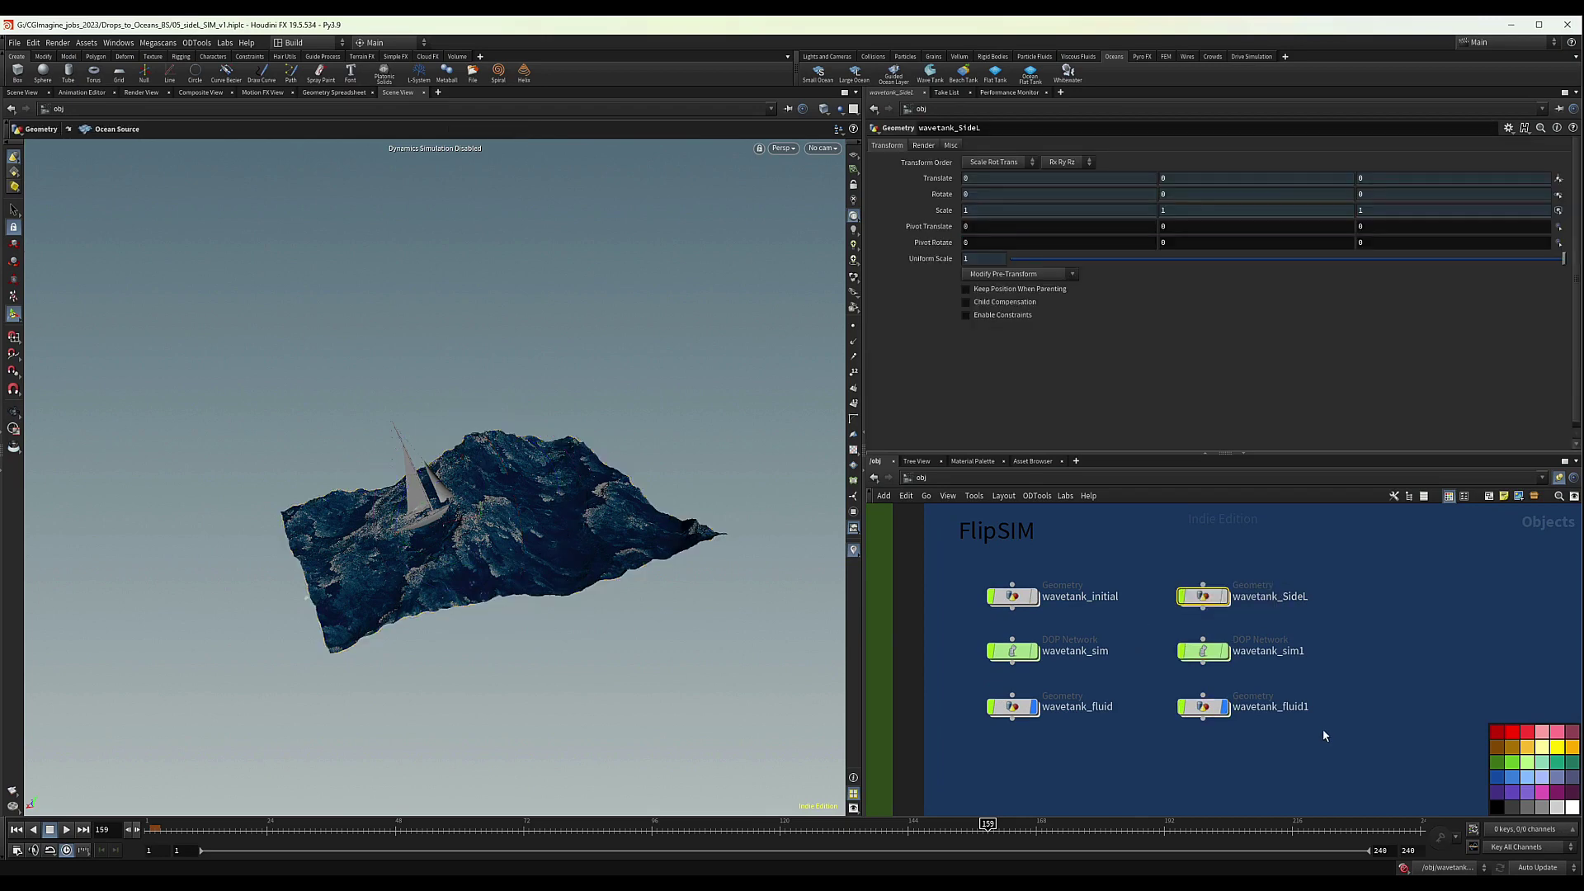
{"action": "double_click", "coordinate": [1304, 651]}
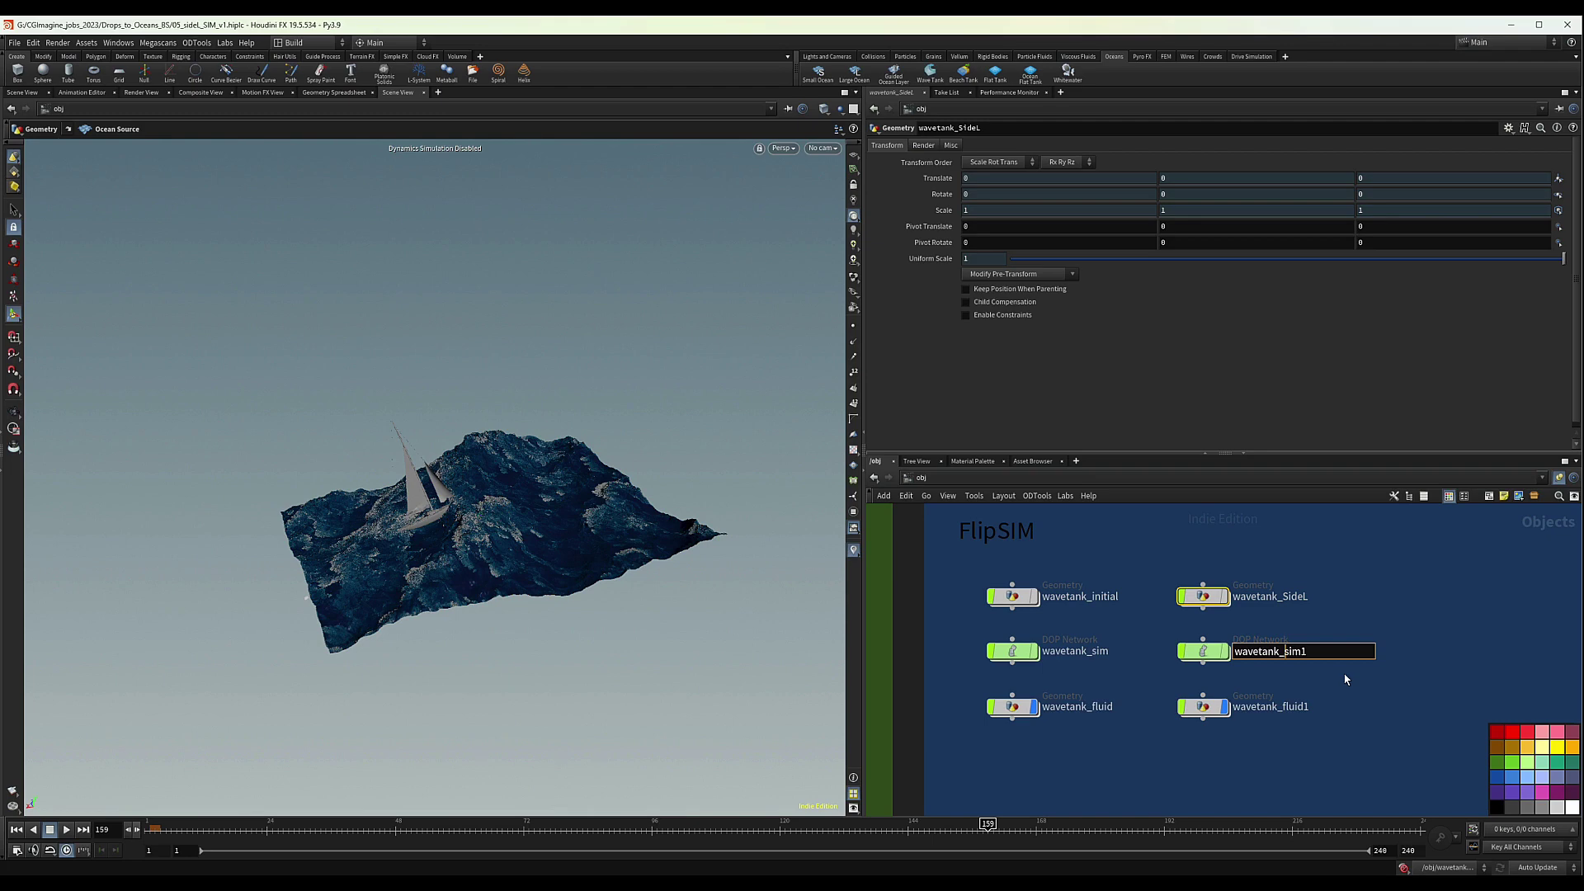
{"action": "key", "text": "BackSpace"}
{"action": "type", "text": "_SideL"}
Rename the copied fluid geometry node as wavetank_fluid_SideL
{"action": "double_click", "coordinate": [1255, 707]}
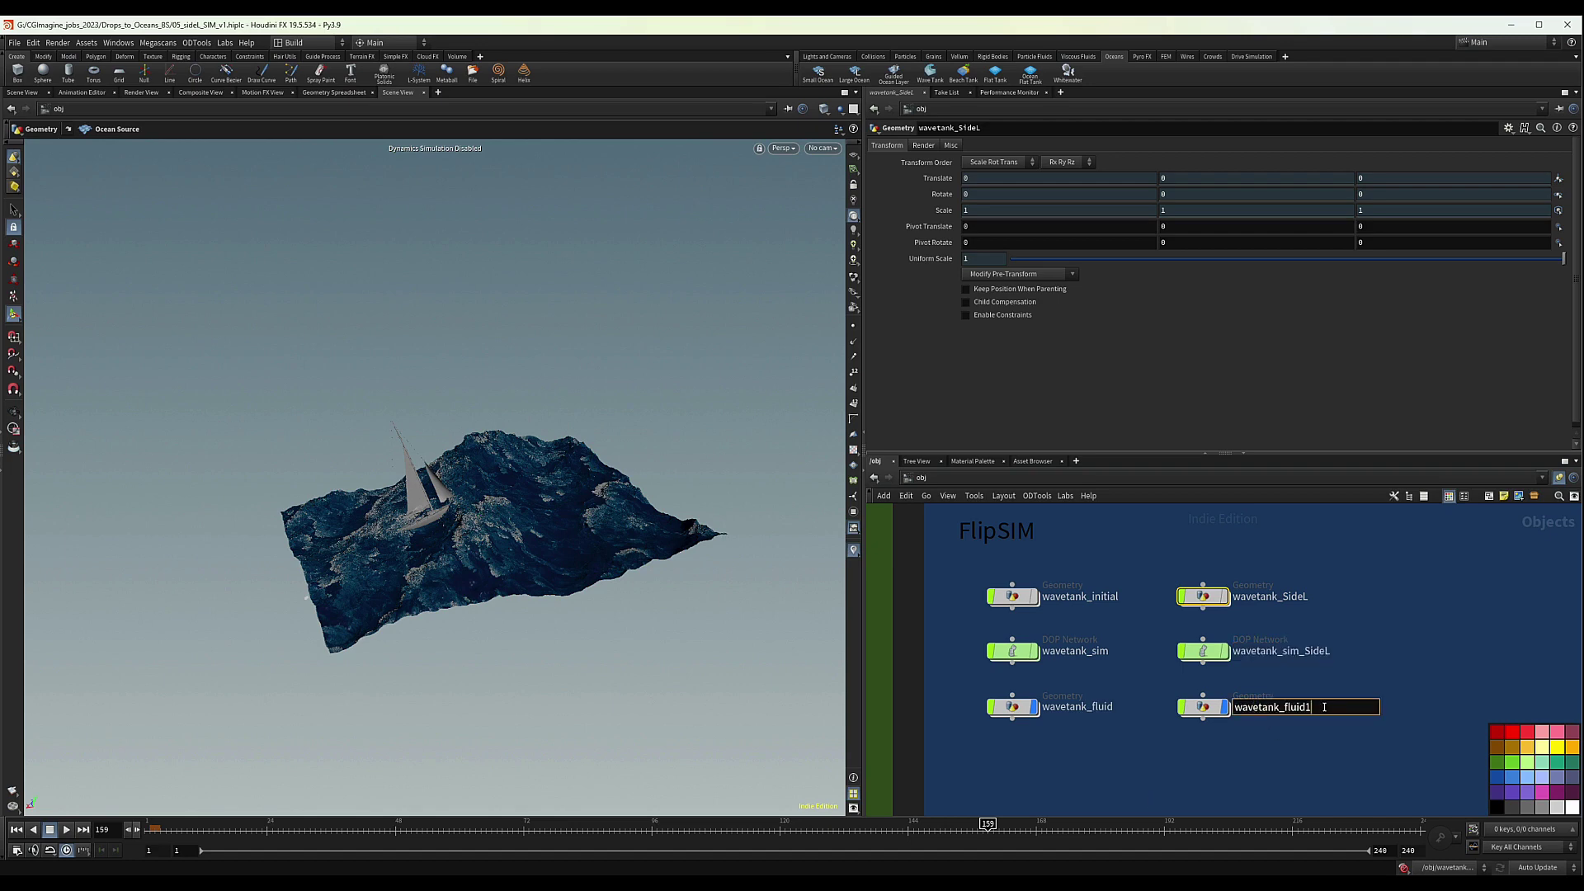
{"action": "key", "text": "BackSpace"}
{"action": "type", "text": "_SideL"}
{"action": "key", "text": "Return"}
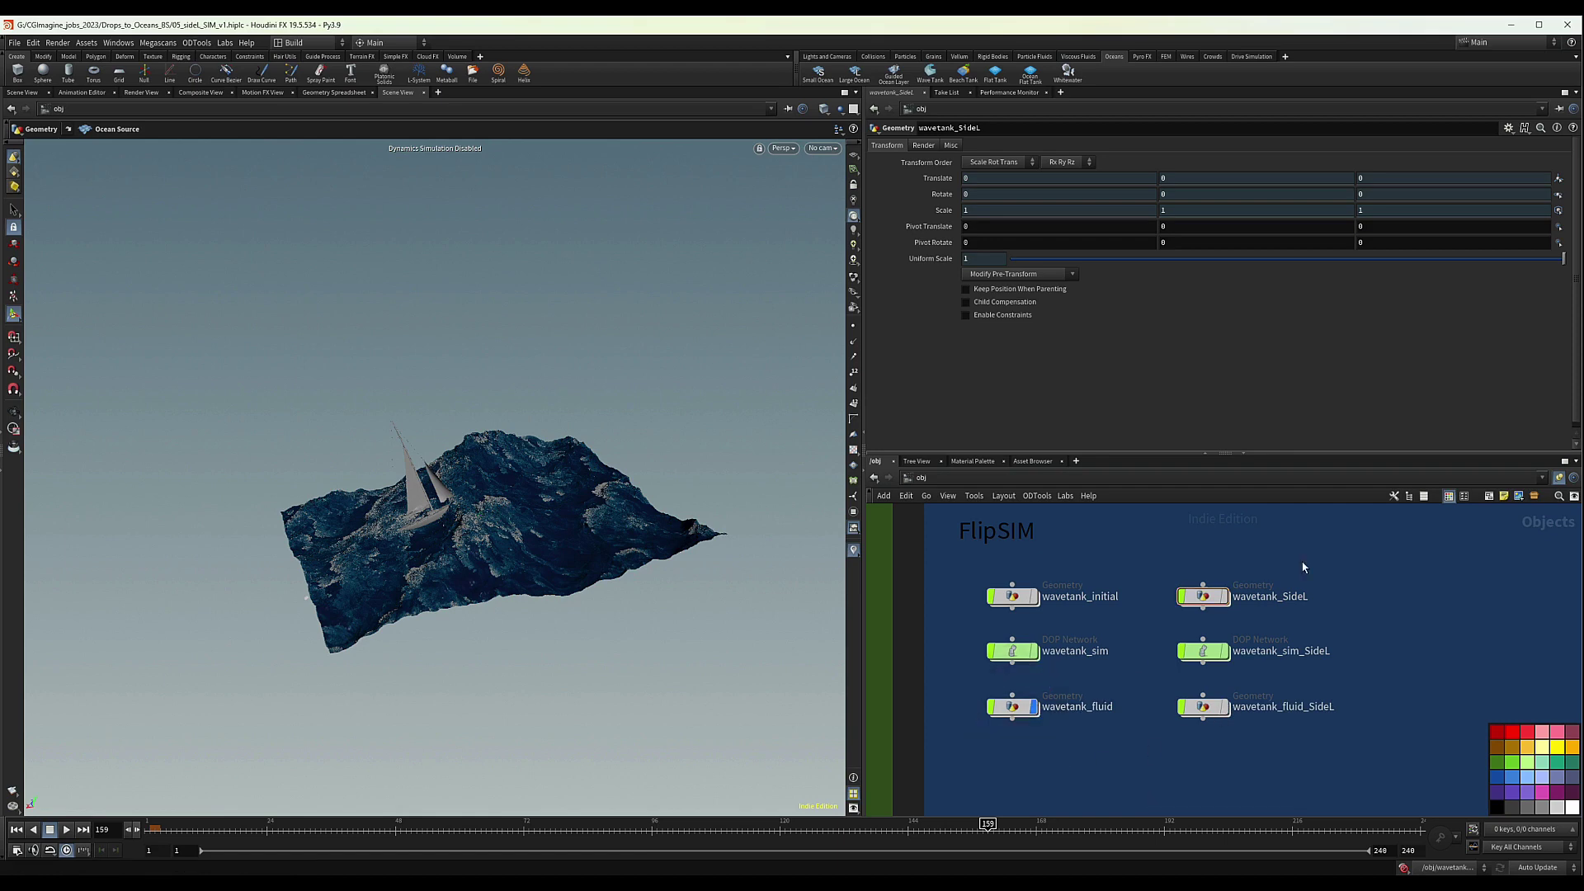
Inside wavetank_SideL, set the wavetank ocean source's Particle Separation to 0.06
{"action": "double_click", "coordinate": [1200, 596]}
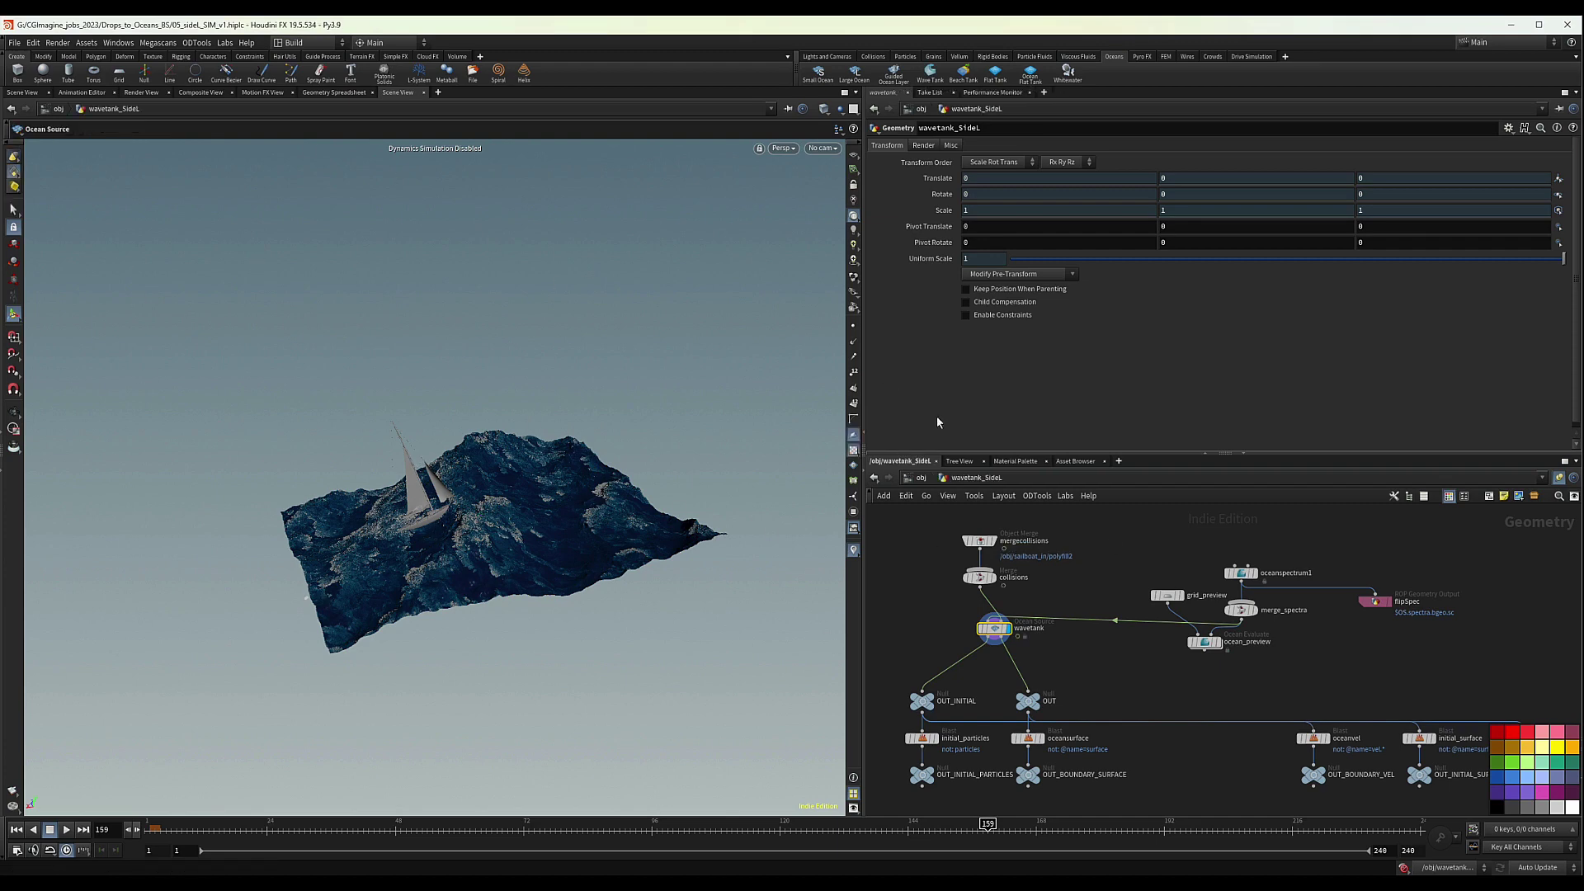
{"action": "left_click", "coordinate": [1237, 575]}
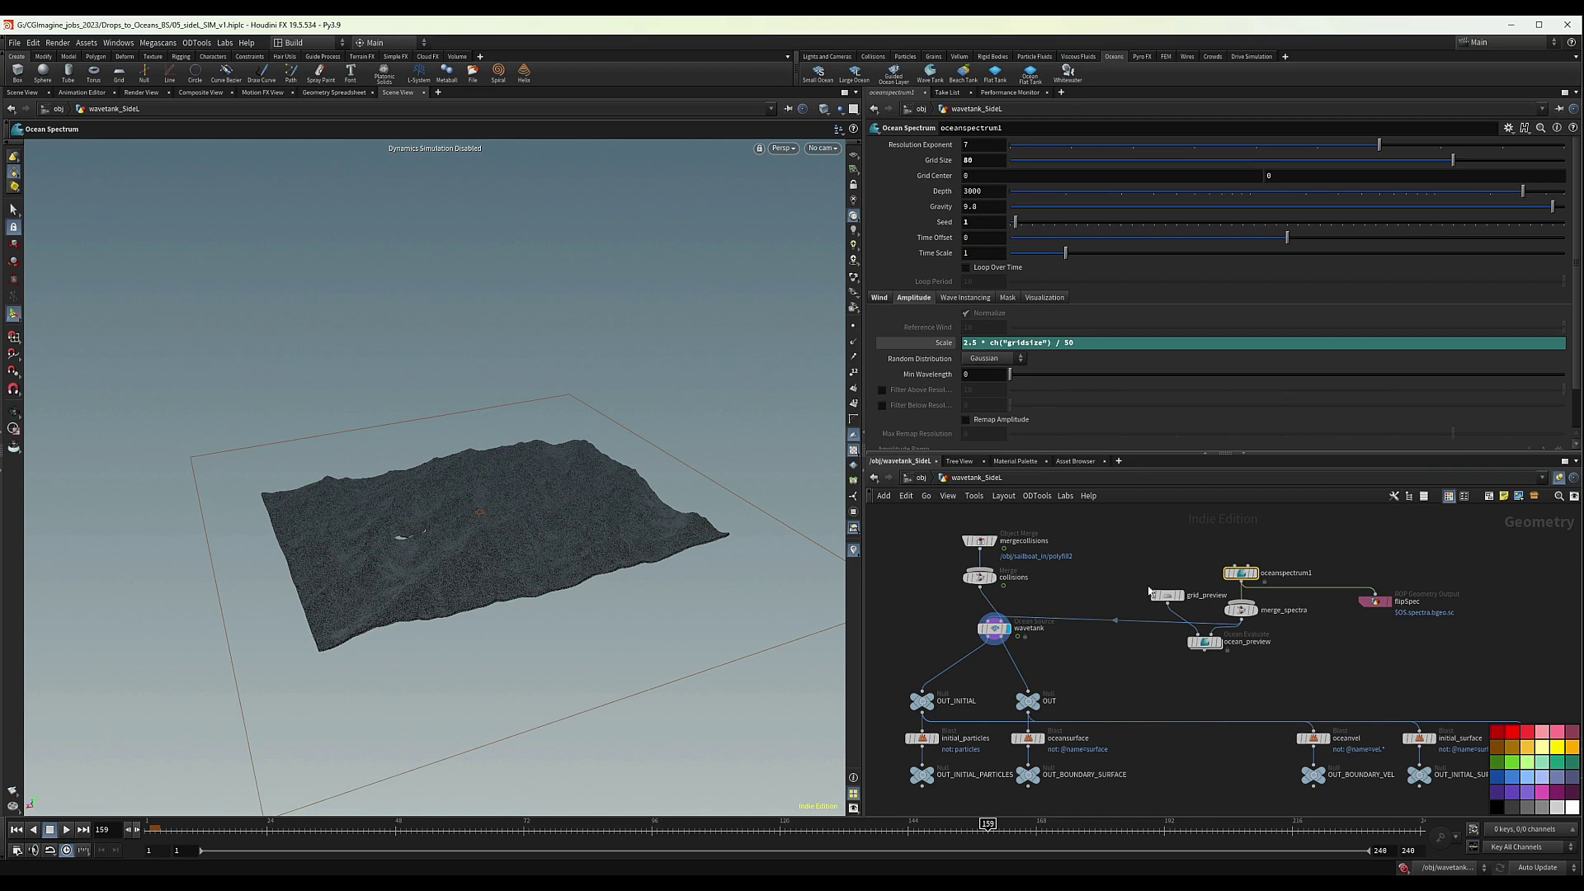
{"action": "middle_click_drag", "start_coordinate": [1076, 574], "coordinate": [1106, 596]}
{"action": "left_click", "coordinate": [1024, 649]}
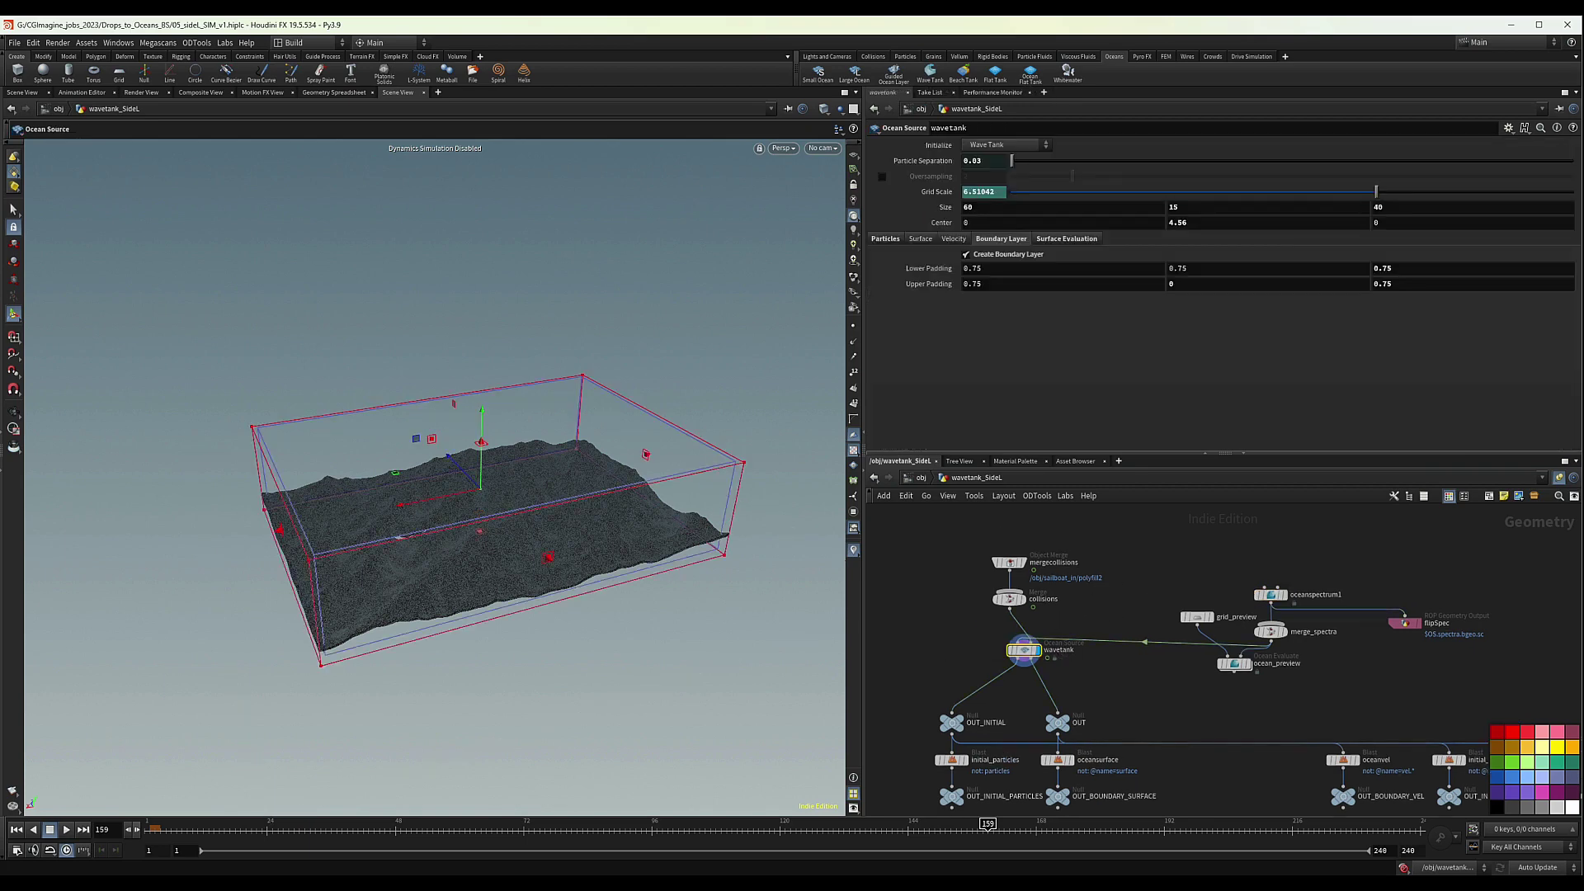
{"action": "left_click", "coordinate": [980, 160]}
{"action": "type", "text": "6"}
{"action": "key", "text": "Return"}
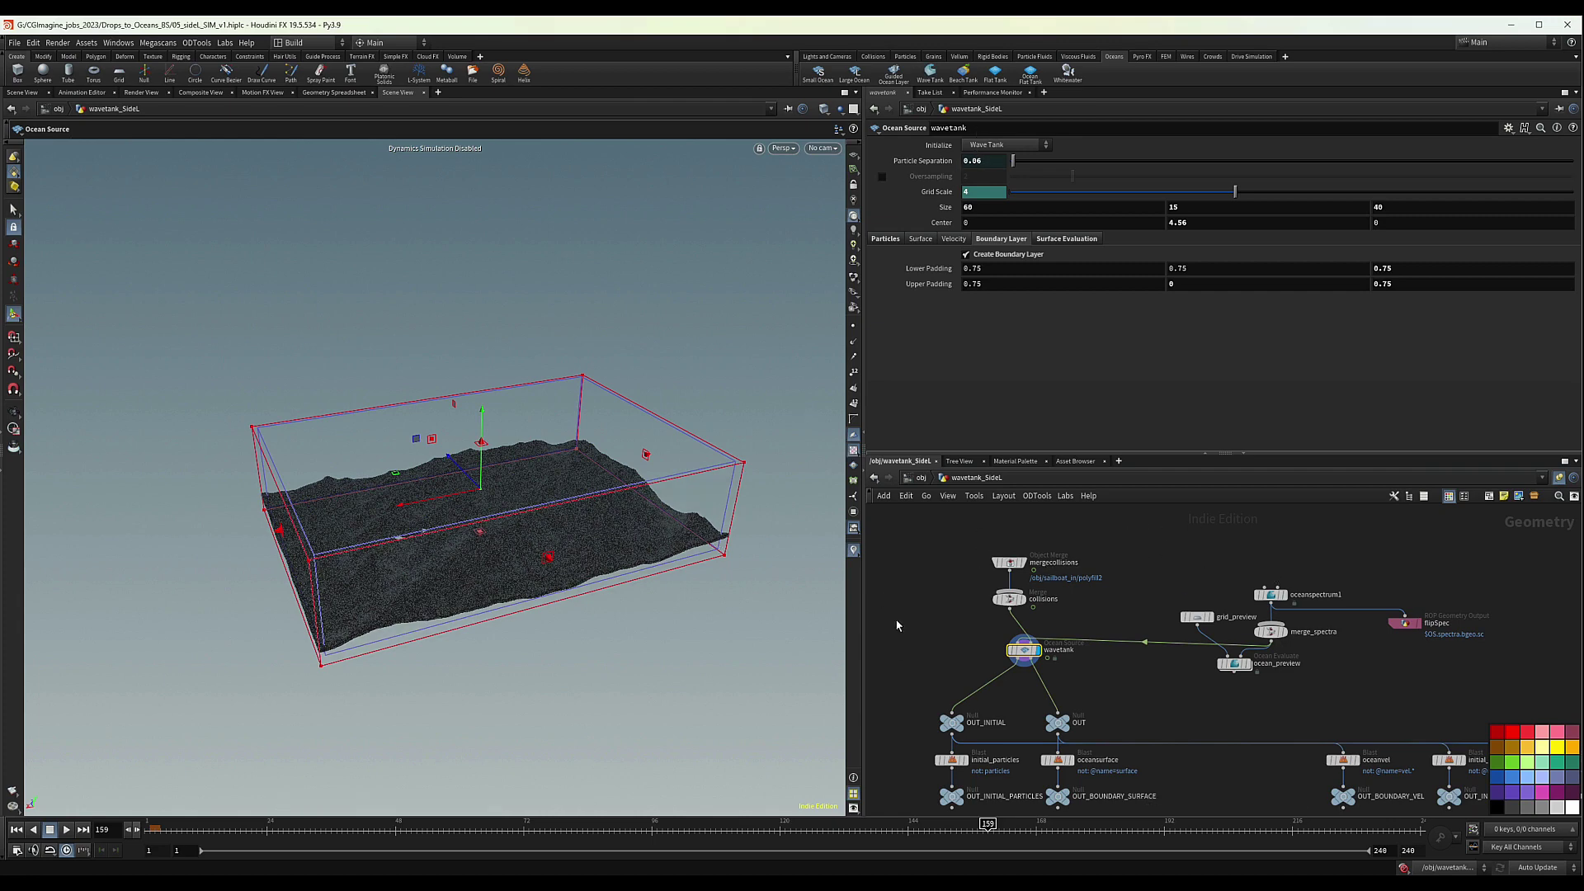
Set the wavetank ocean source's Z size to 45 and its Z center to 38.8
{"action": "key", "text": "Escape"}
{"action": "left_click_drag", "start_coordinate": [500, 475], "coordinate": [542, 505]}
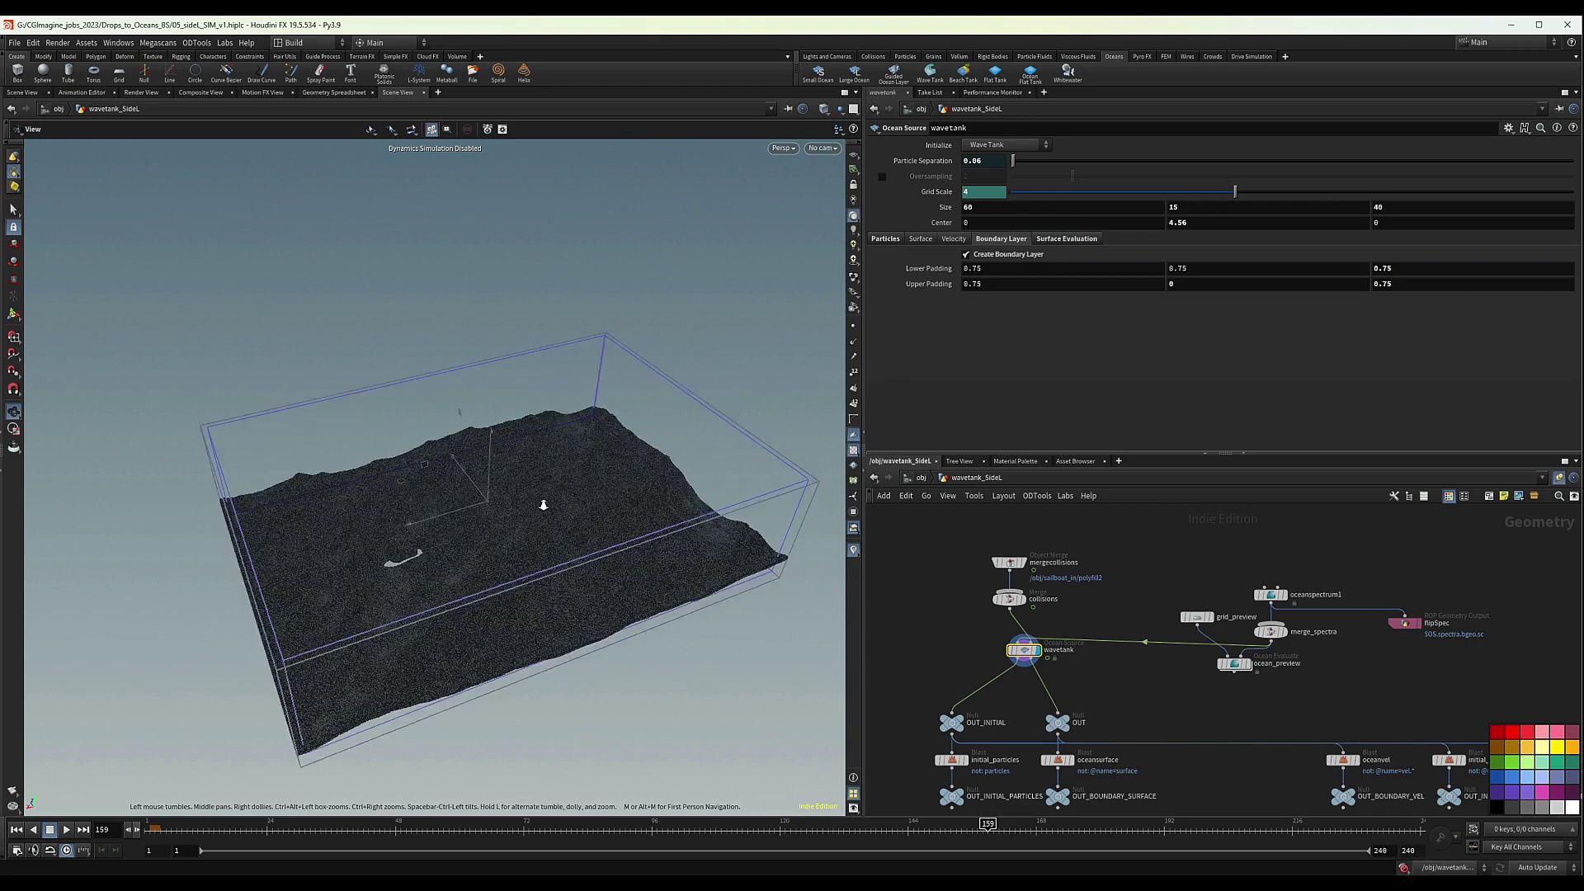
{"action": "right_click_drag", "start_coordinate": [543, 505], "coordinate": [584, 493], "text": "alt"}
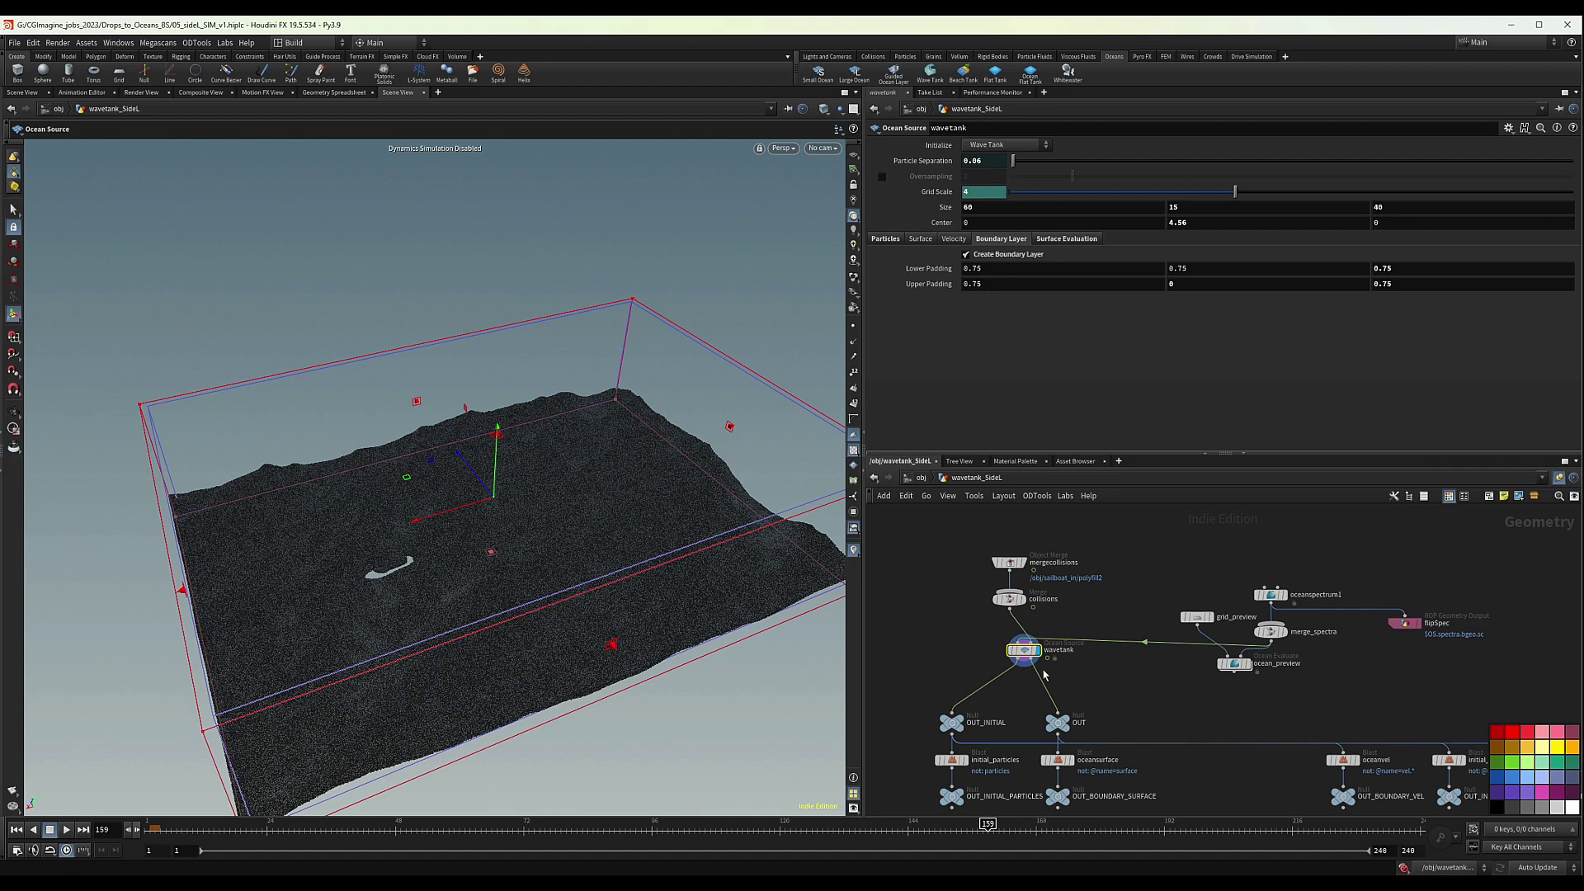
{"action": "left_click", "coordinate": [1400, 213]}
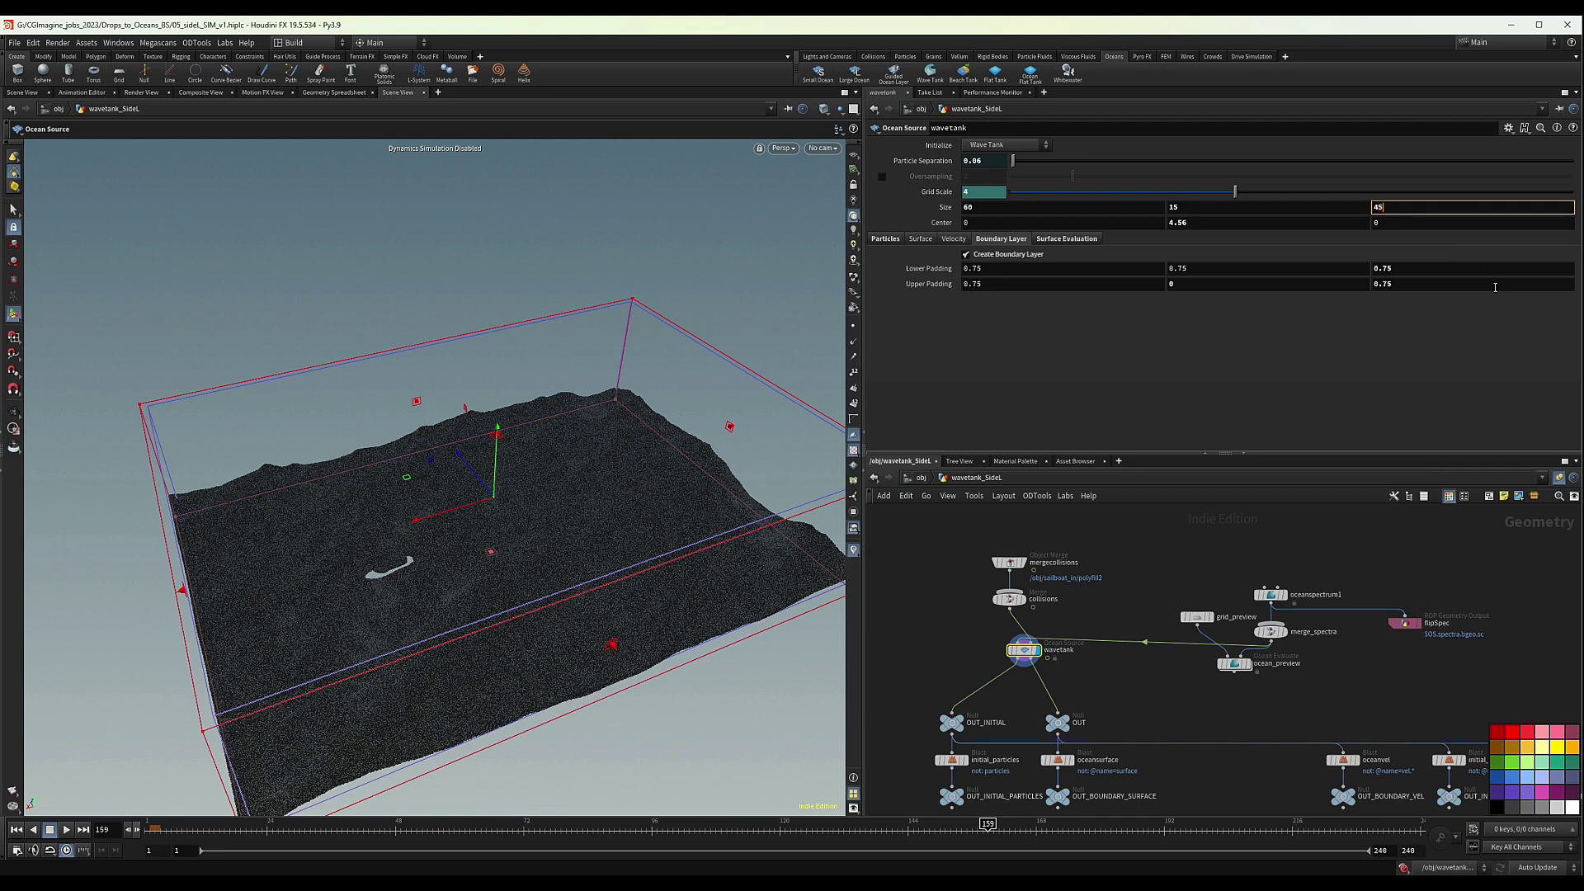
{"action": "type", "text": "45"}
{"action": "key", "text": "Return"}
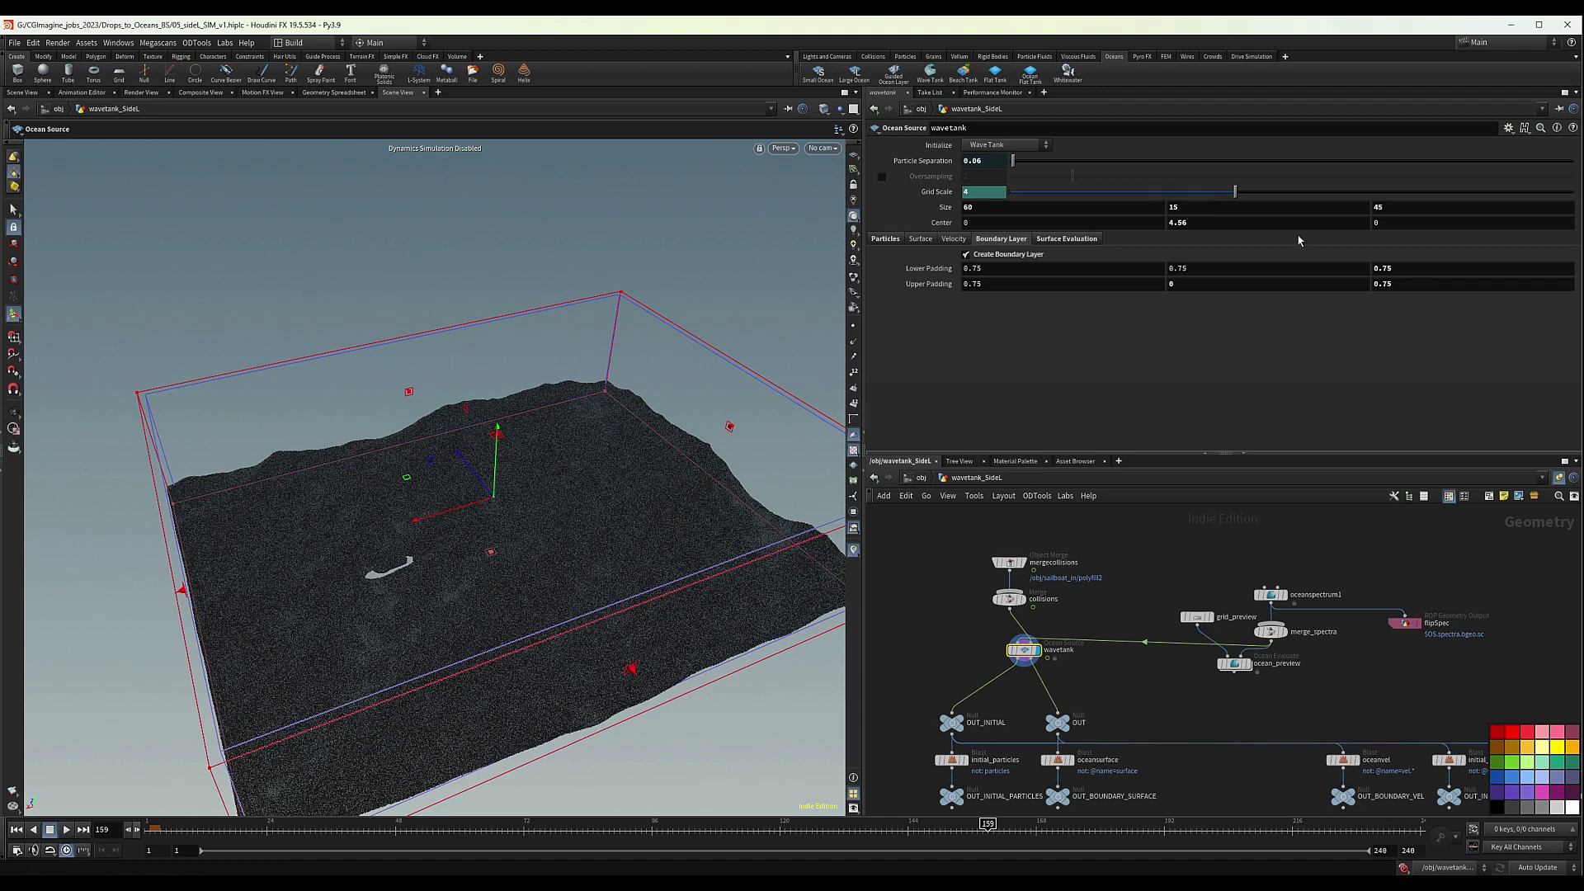
{"action": "left_click", "coordinate": [1388, 223]}
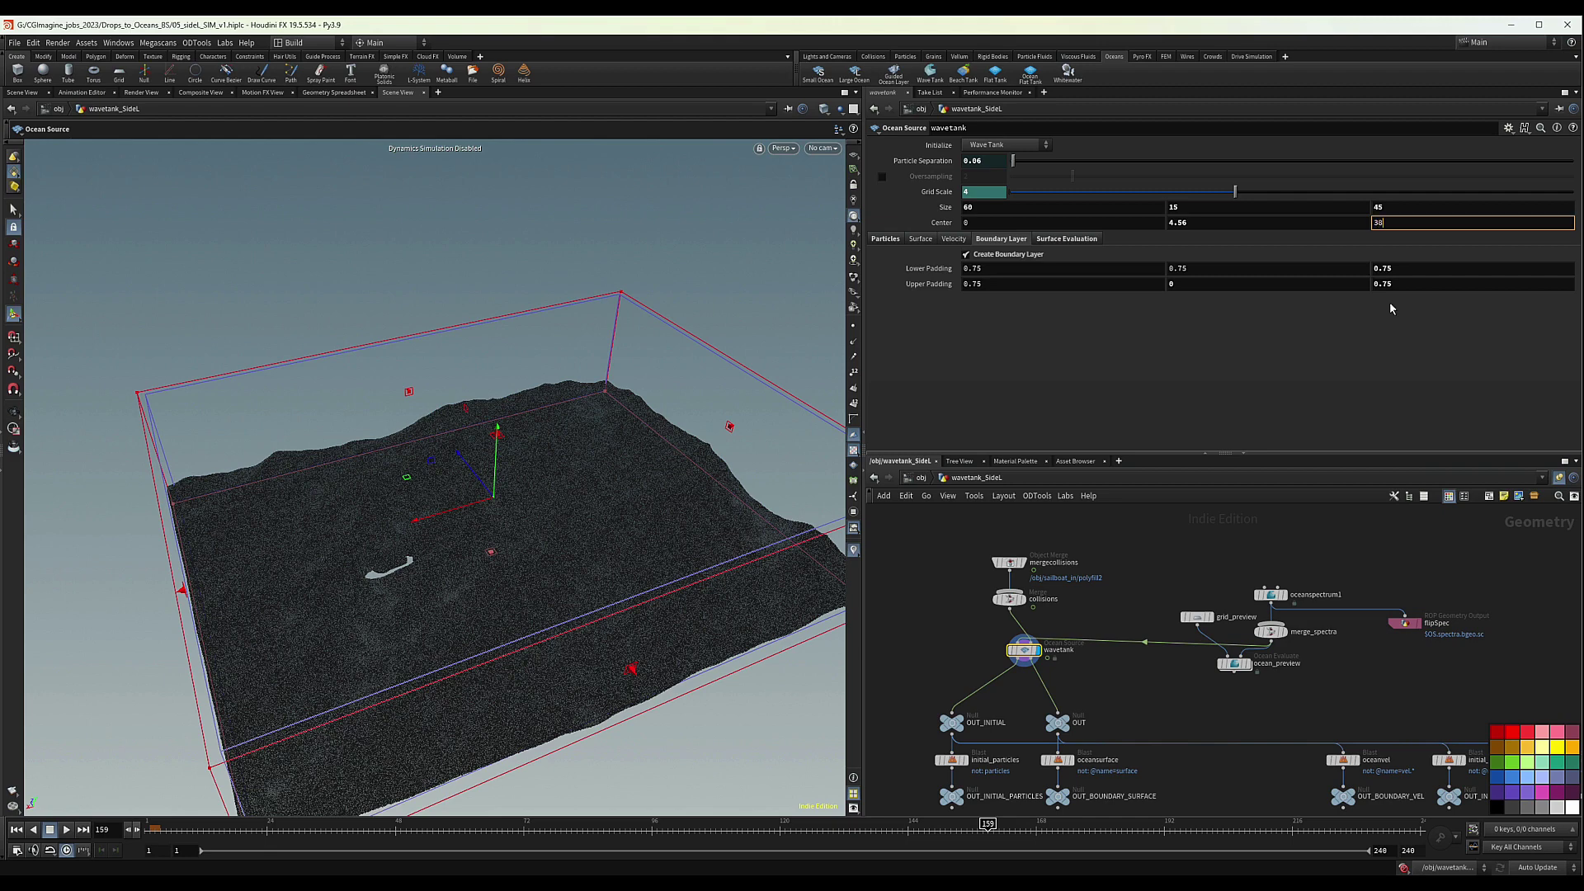
{"action": "key", "text": "Return"}
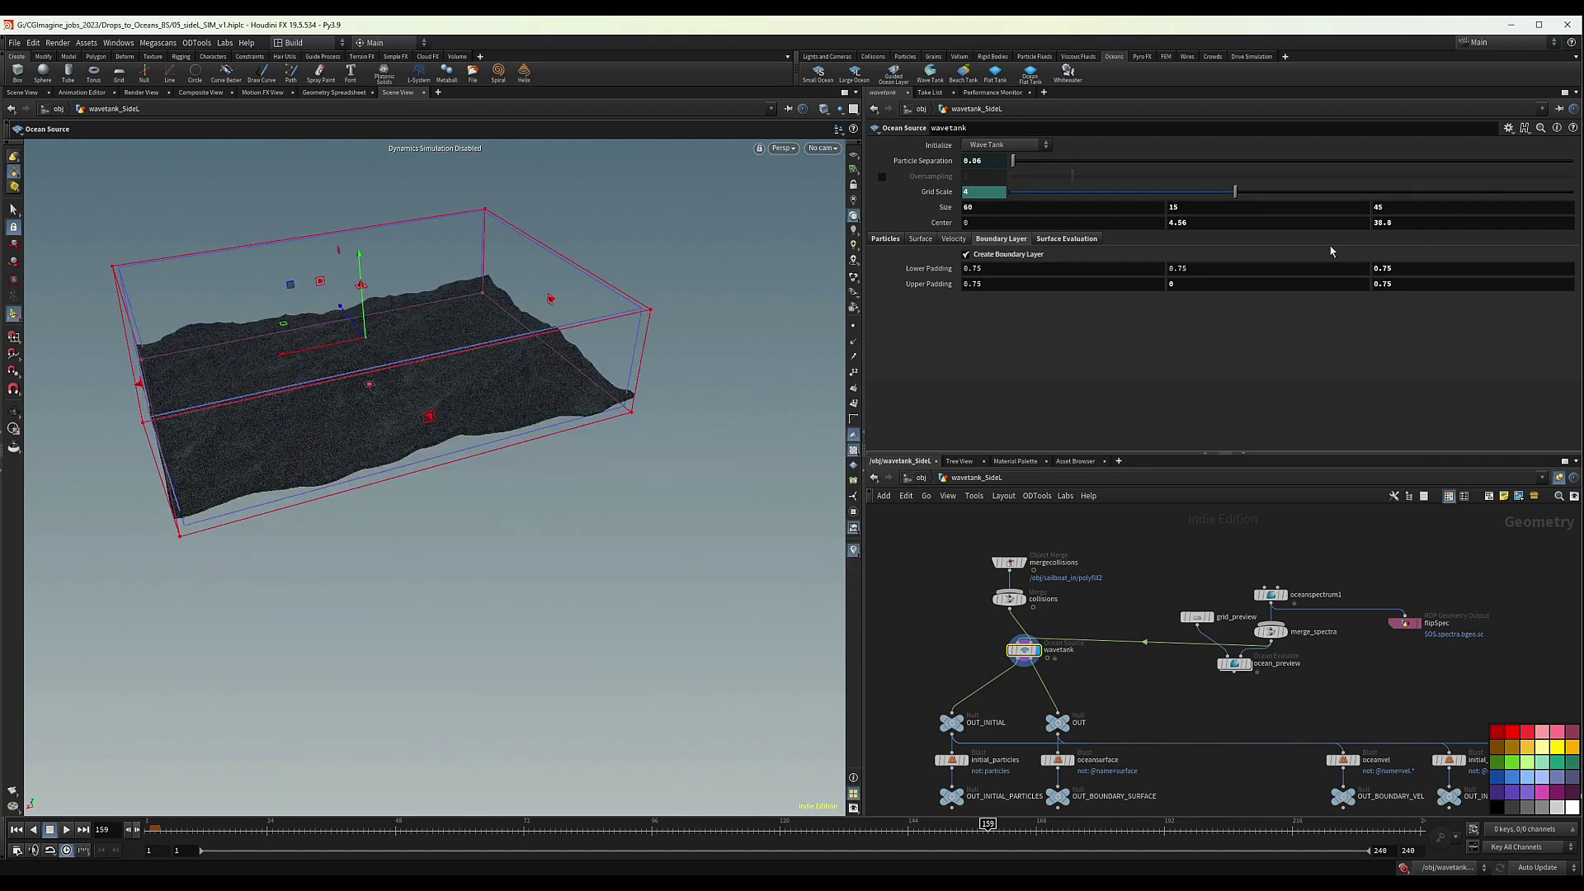
Show all objects in the viewport and extend the wavetank's Z size to 45.65 where it meets the original ocean
{"action": "left_click", "coordinate": [840, 109]}
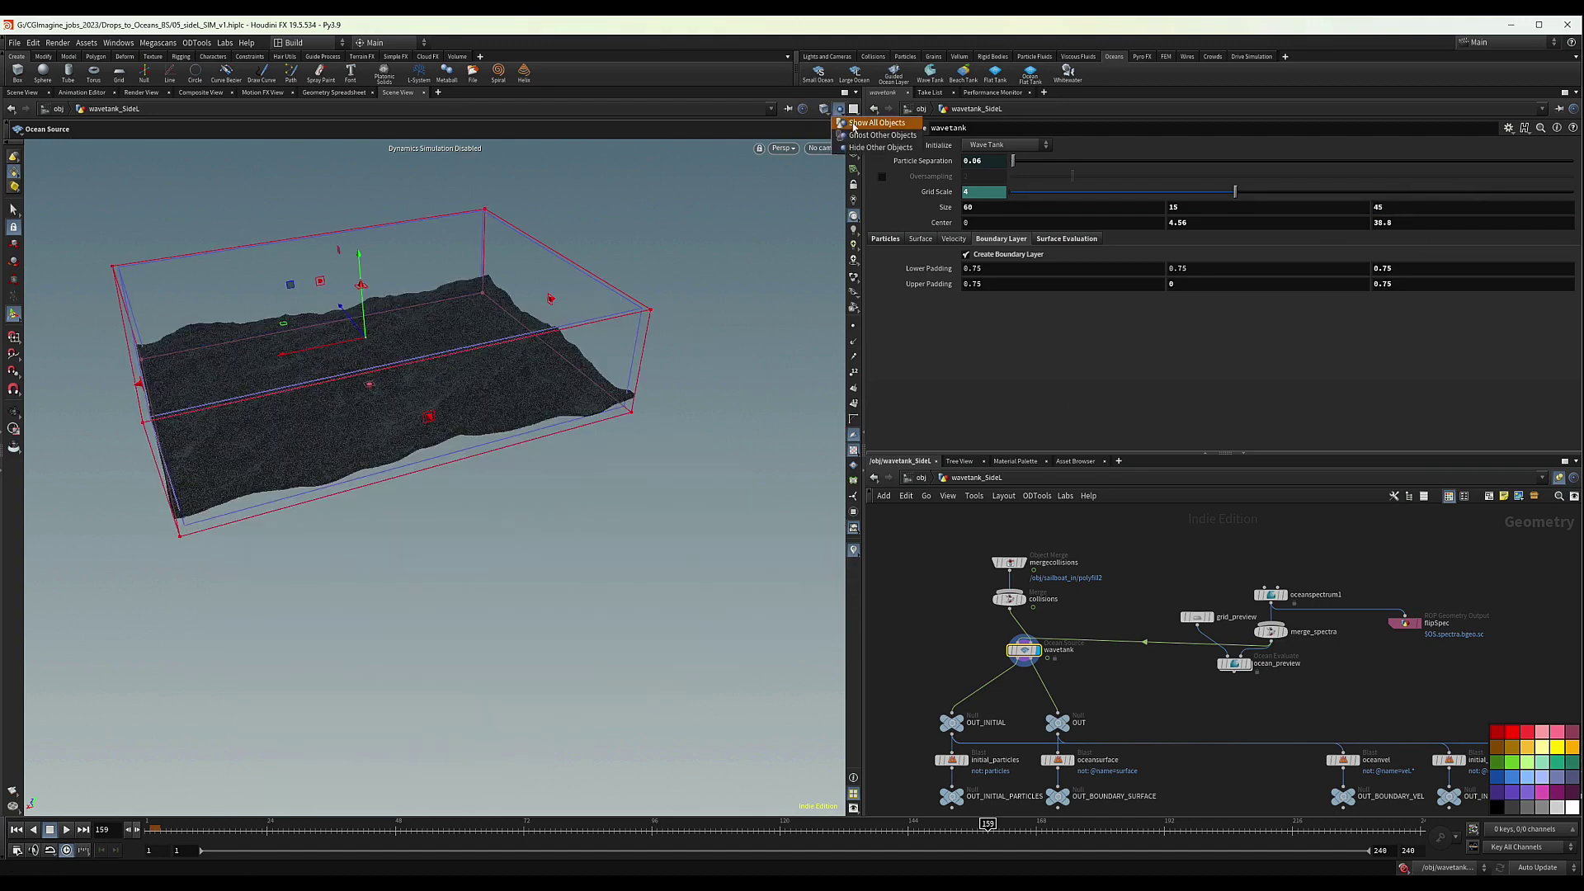
{"action": "left_click", "coordinate": [855, 125]}
{"action": "left_click_drag", "start_coordinate": [401, 449], "coordinate": [75, 610], "text": "alt"}
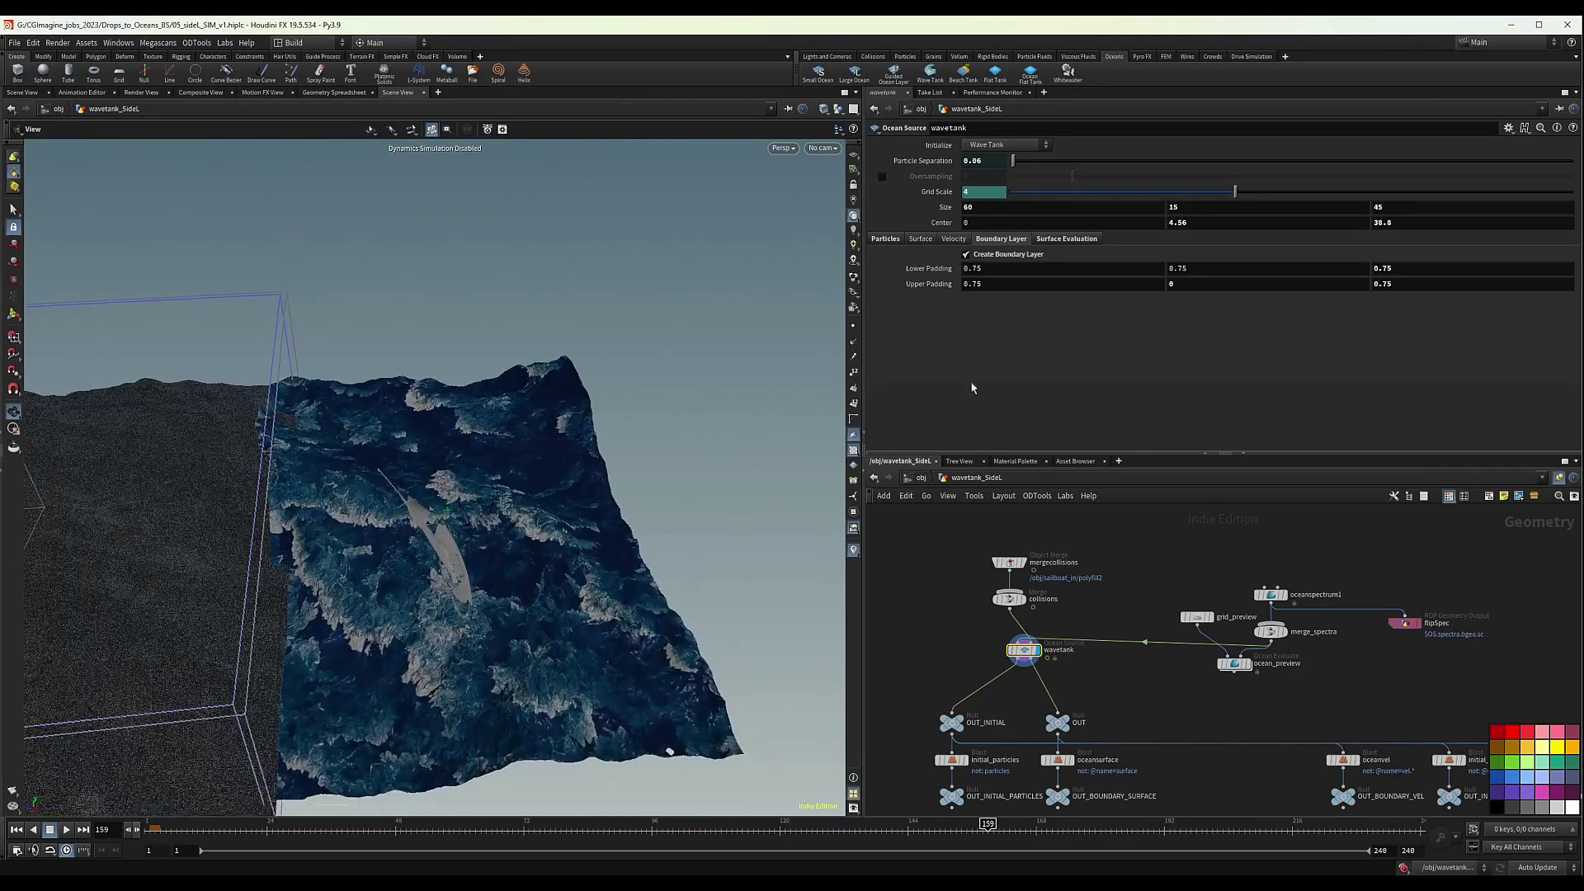
{"action": "key", "text": "Return"}
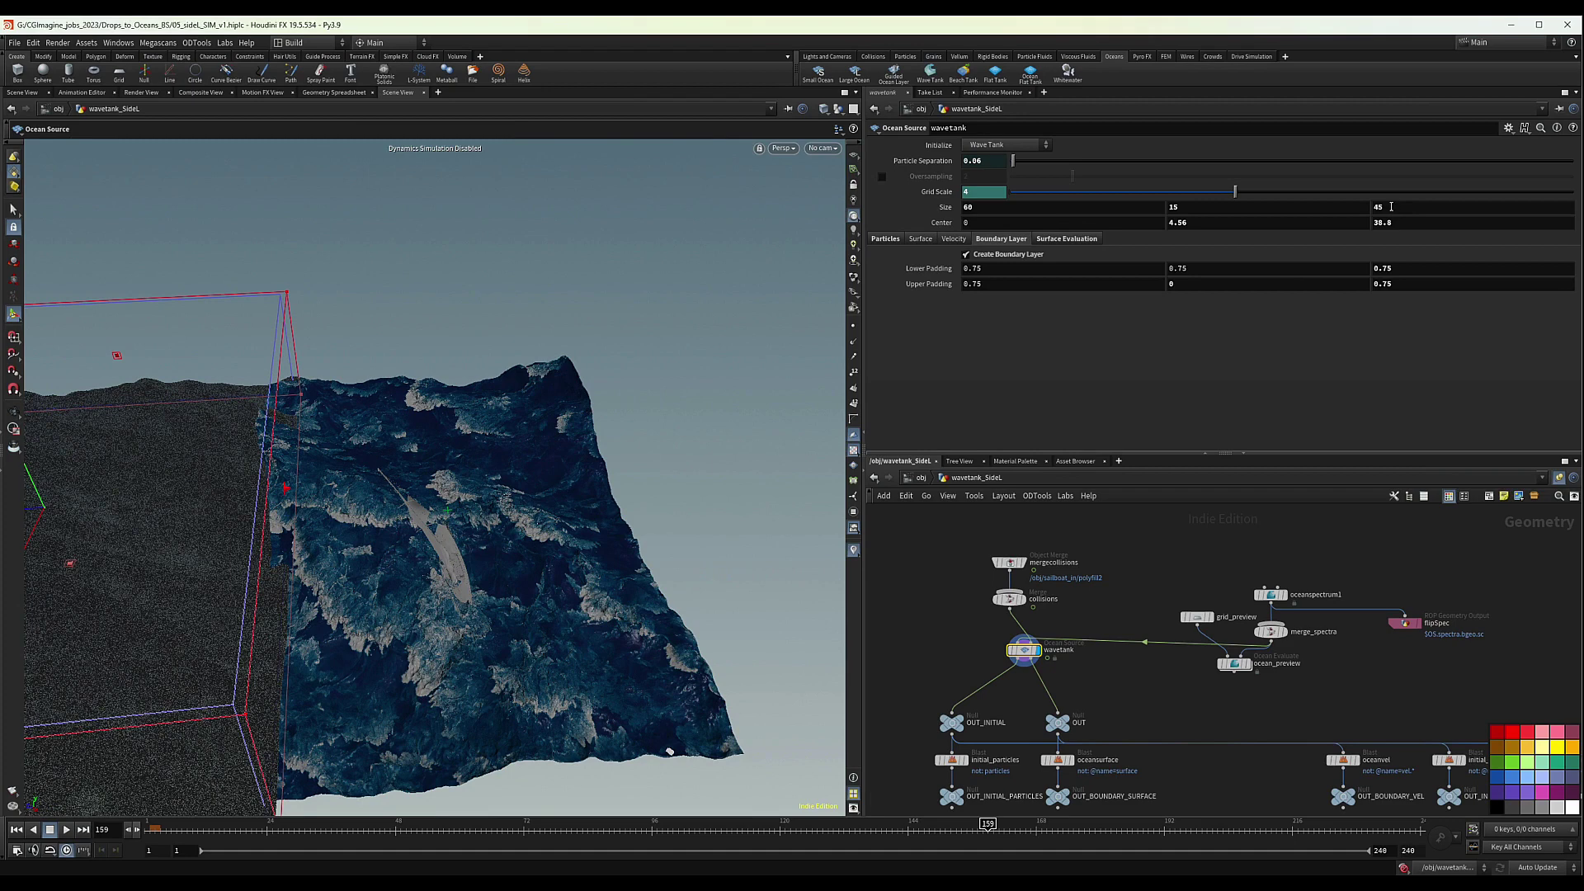
{"action": "left_click", "coordinate": [1391, 207]}
{"action": "type", "text": ".65"}
{"action": "key", "text": "Return"}
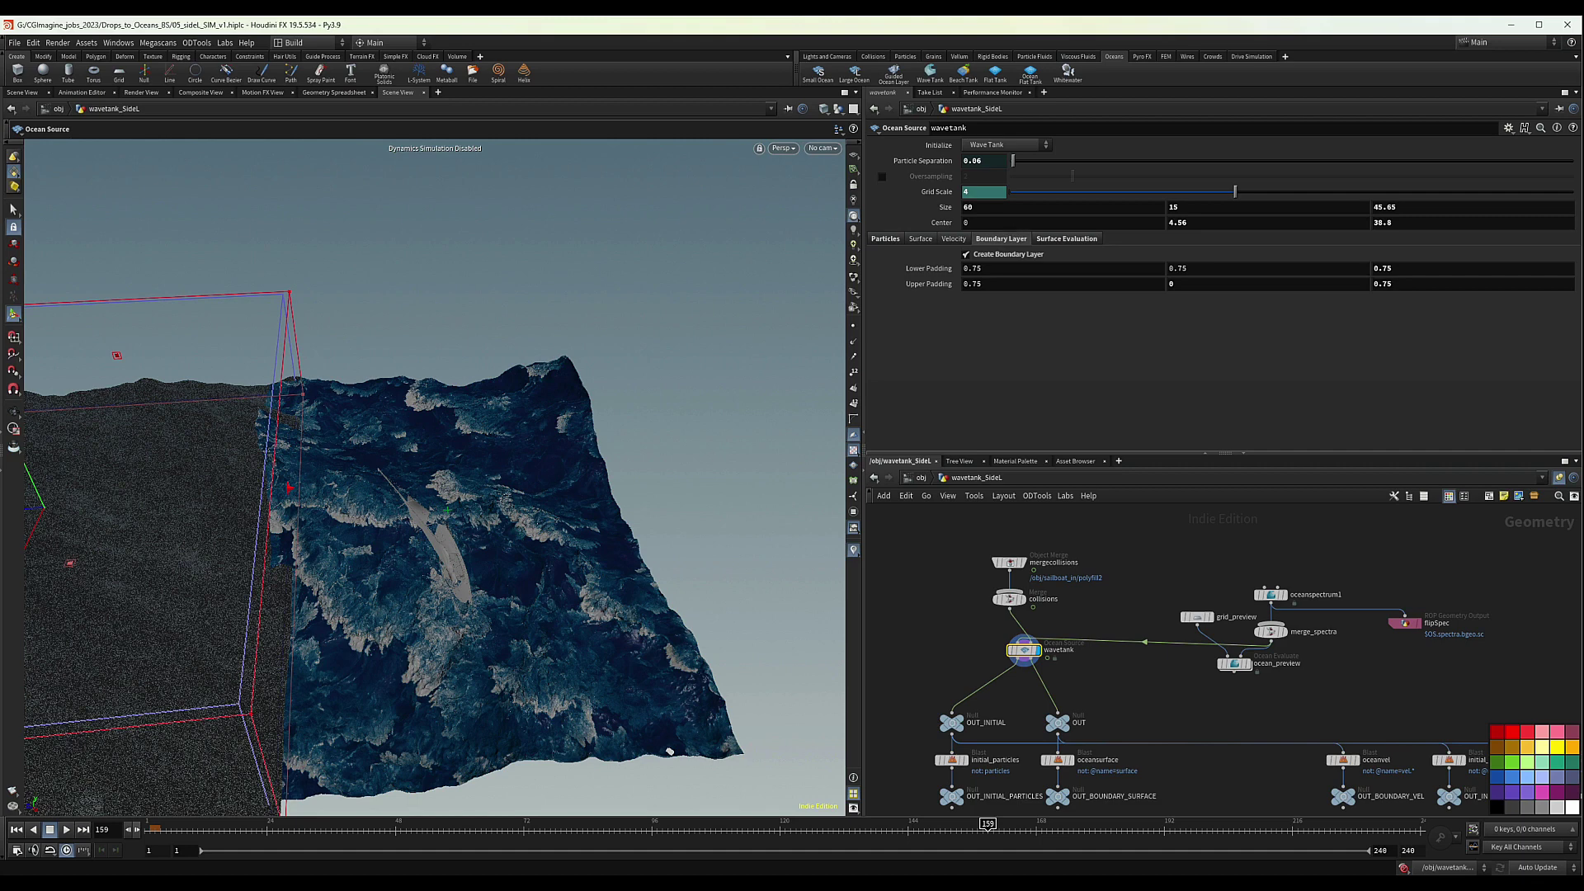
Examine the wavetank's particle settings and the oceanspectrum1 parameters, and return to the object level
{"action": "left_click", "coordinate": [886, 239]}
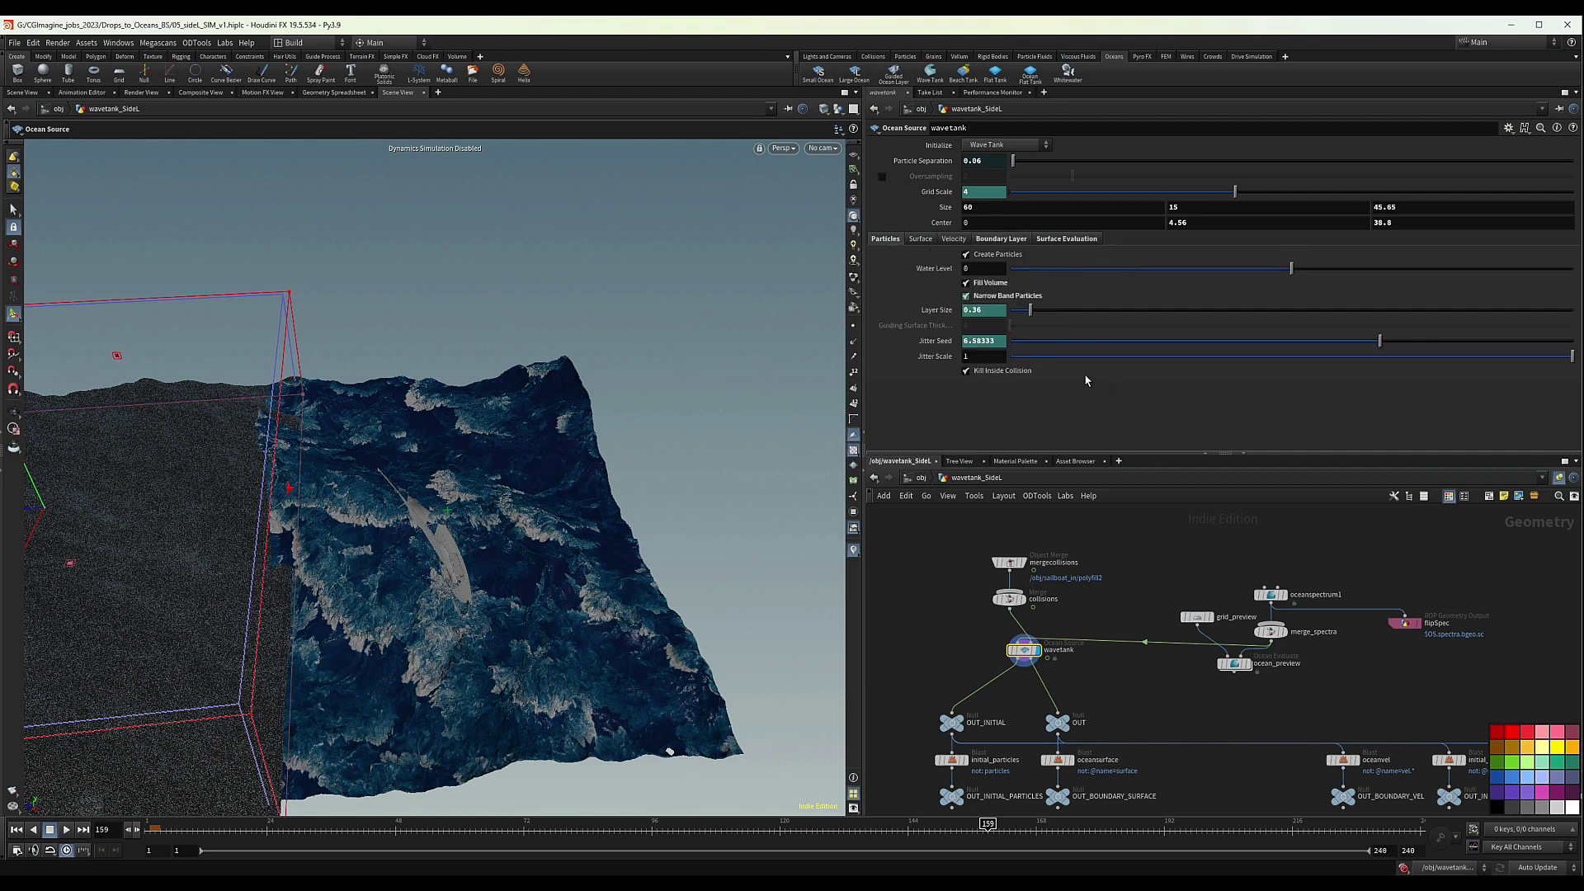
{"action": "scroll", "coordinate": [1167, 629], "scroll_direction": "down", "scroll_amount": 2}
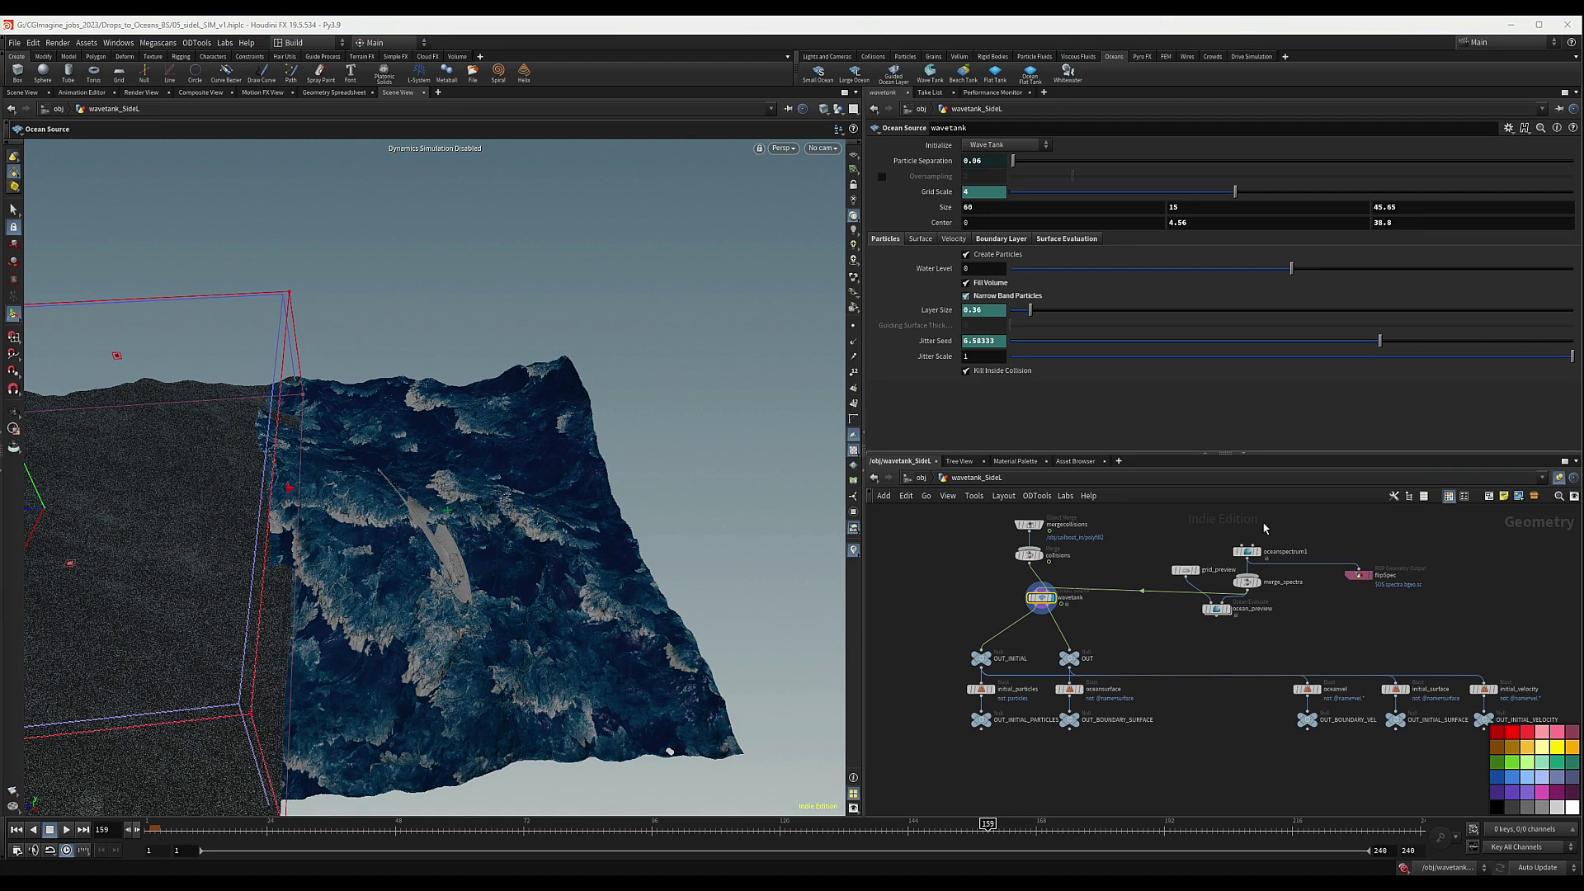
{"action": "left_click", "coordinate": [1247, 551]}
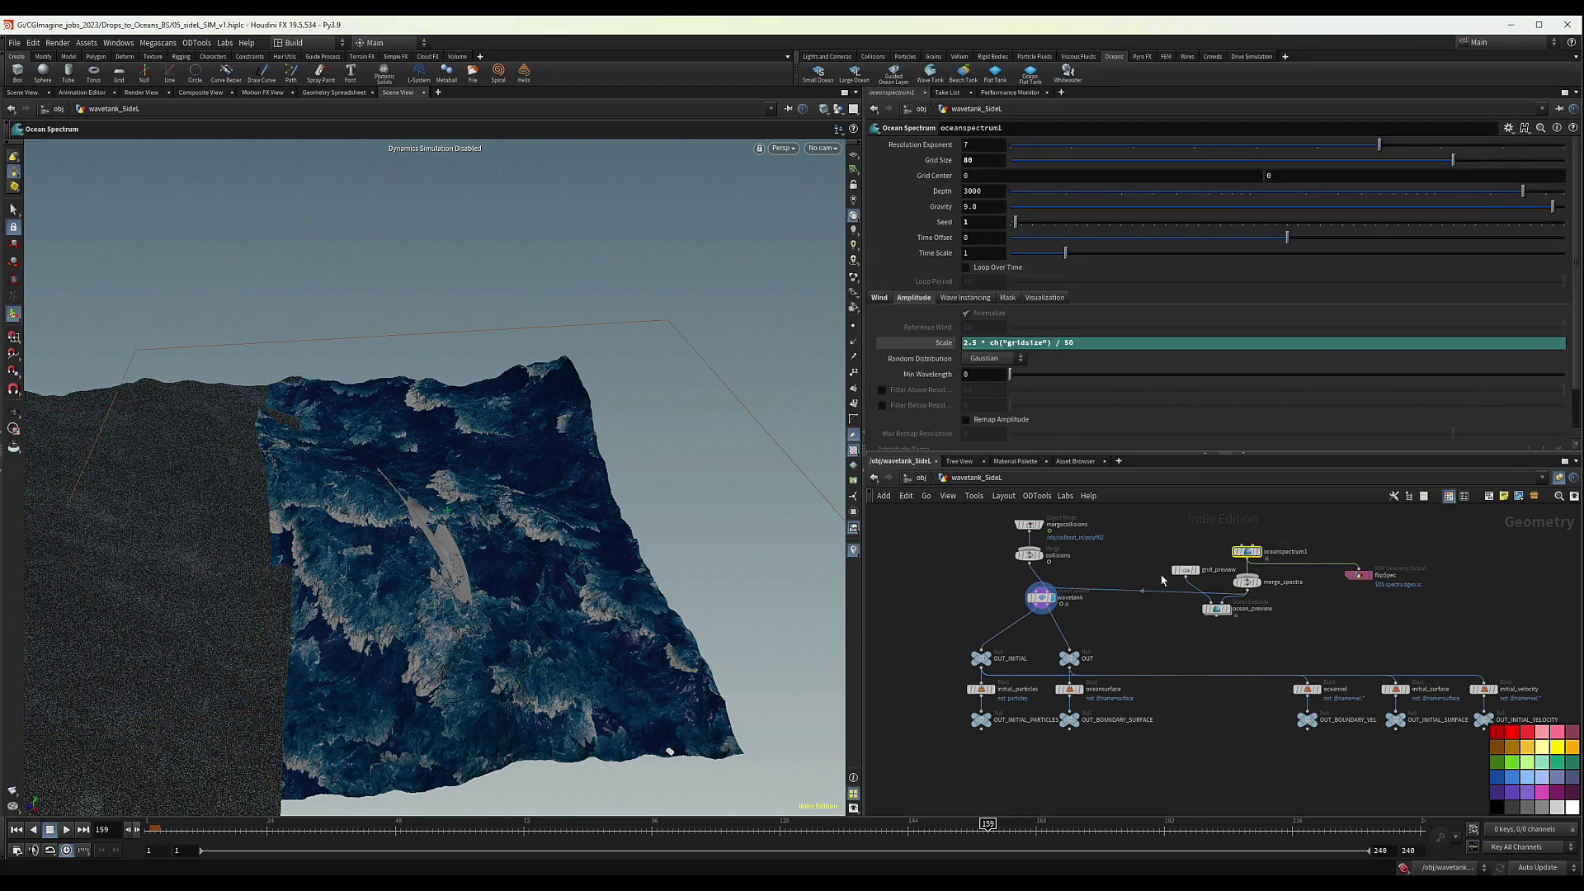
{"action": "left_click", "coordinate": [919, 479]}
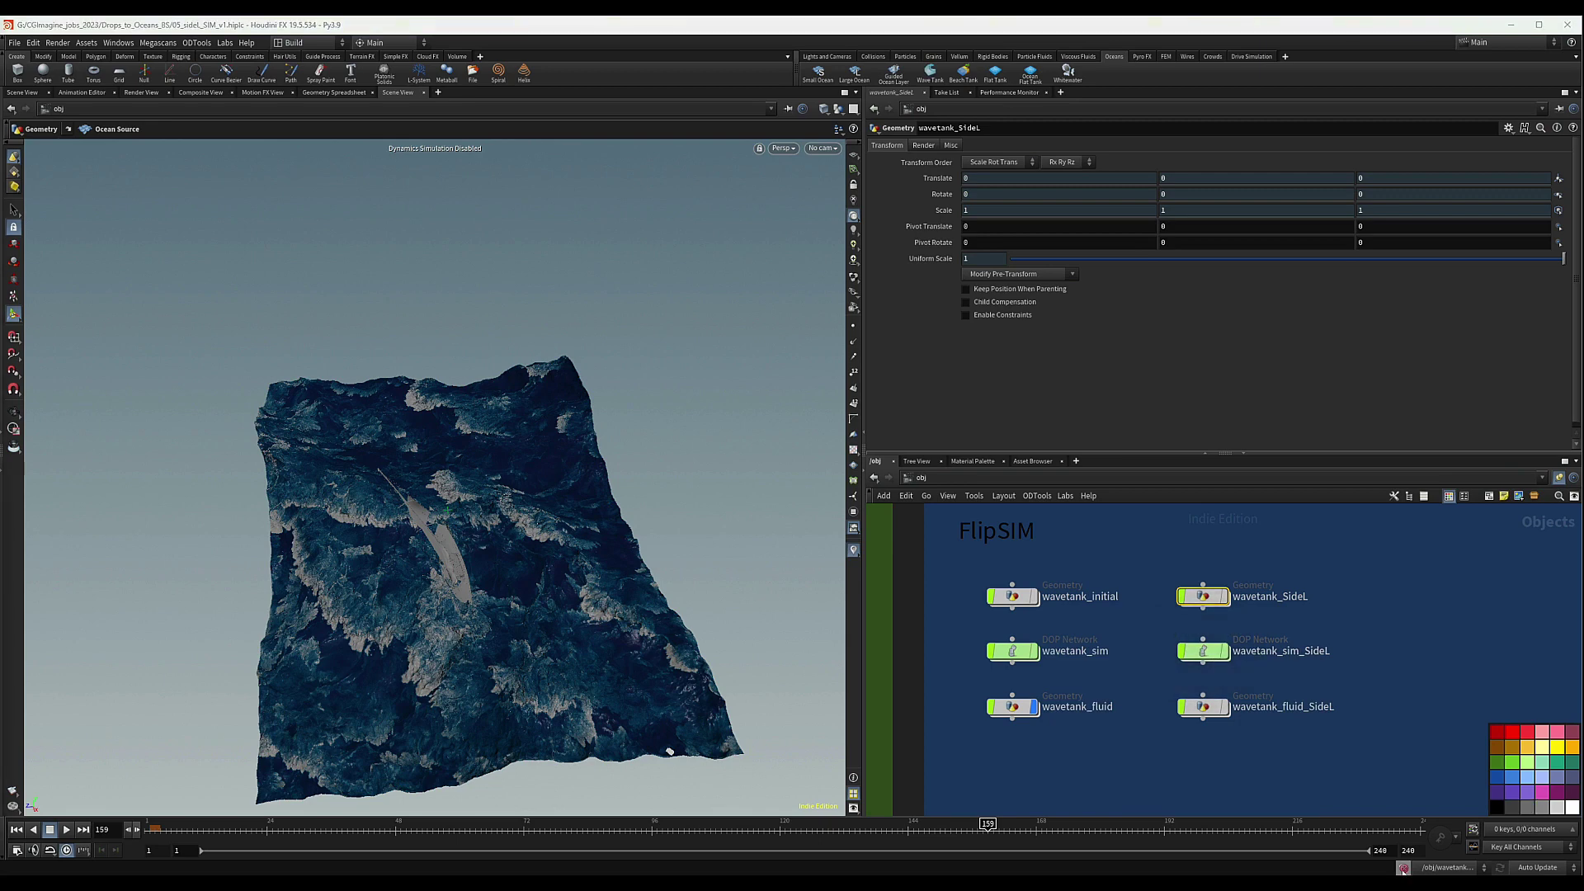
Open the wavetank_sim_SideL network and examine the POP drag, group and wind nodes feeding the FLIP solver
{"action": "double_click", "coordinate": [1201, 651]}
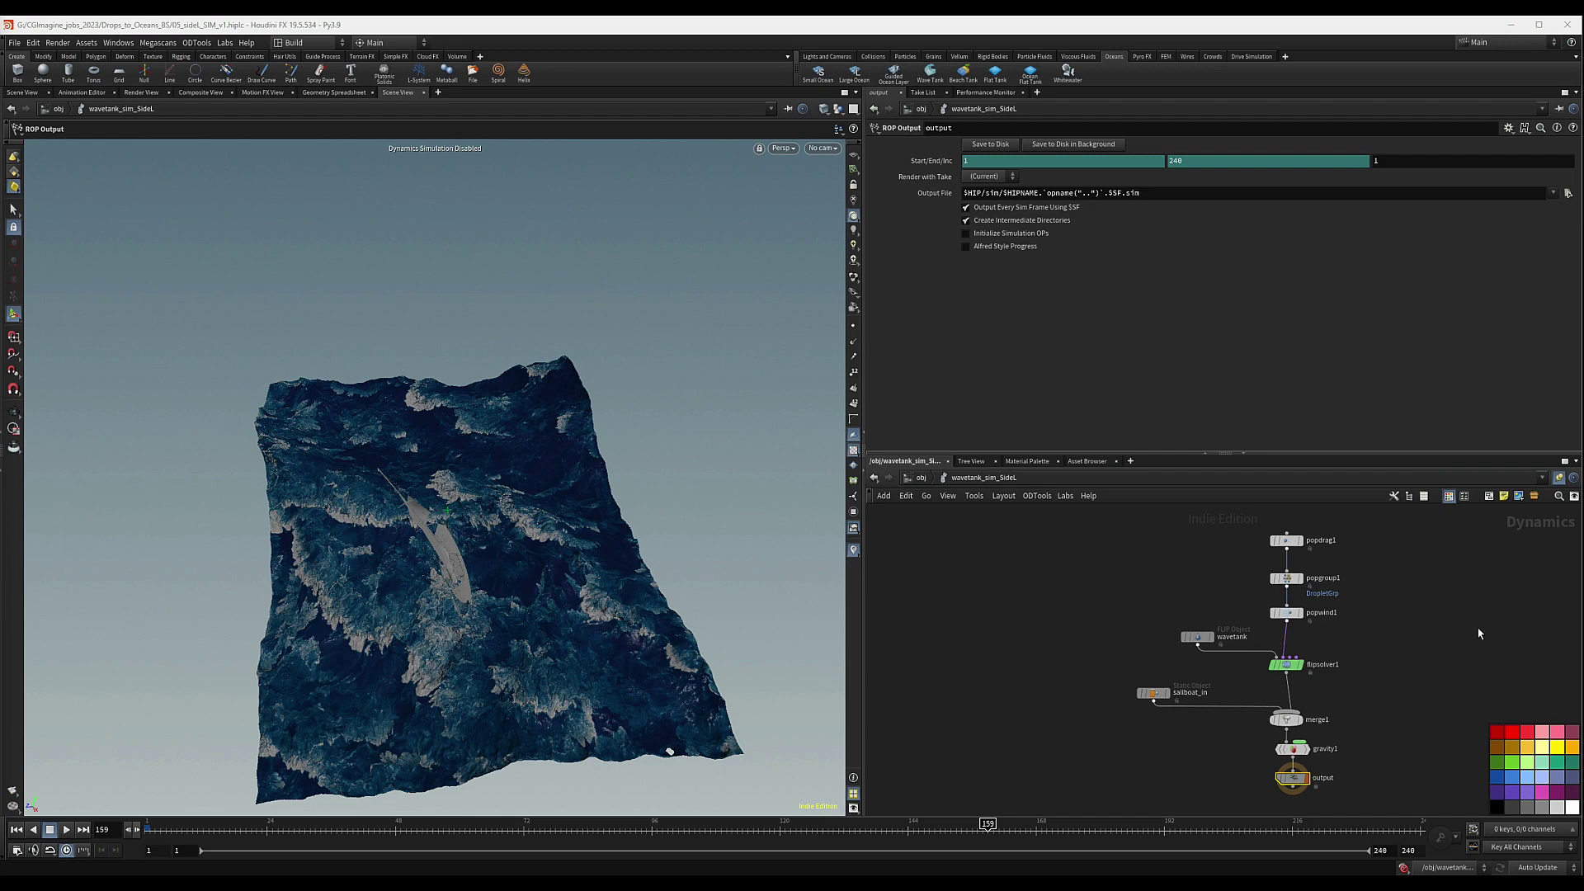
{"action": "scroll", "coordinate": [1490, 632], "scroll_direction": "down", "scroll_amount": 3}
{"action": "middle_click_drag", "start_coordinate": [1501, 631], "coordinate": [1357, 669]}
{"action": "left_click_drag", "start_coordinate": [1281, 591], "coordinate": [1193, 625]}
{"action": "key", "text": "Escape"}
{"action": "left_click_drag", "start_coordinate": [385, 565], "coordinate": [326, 502]}
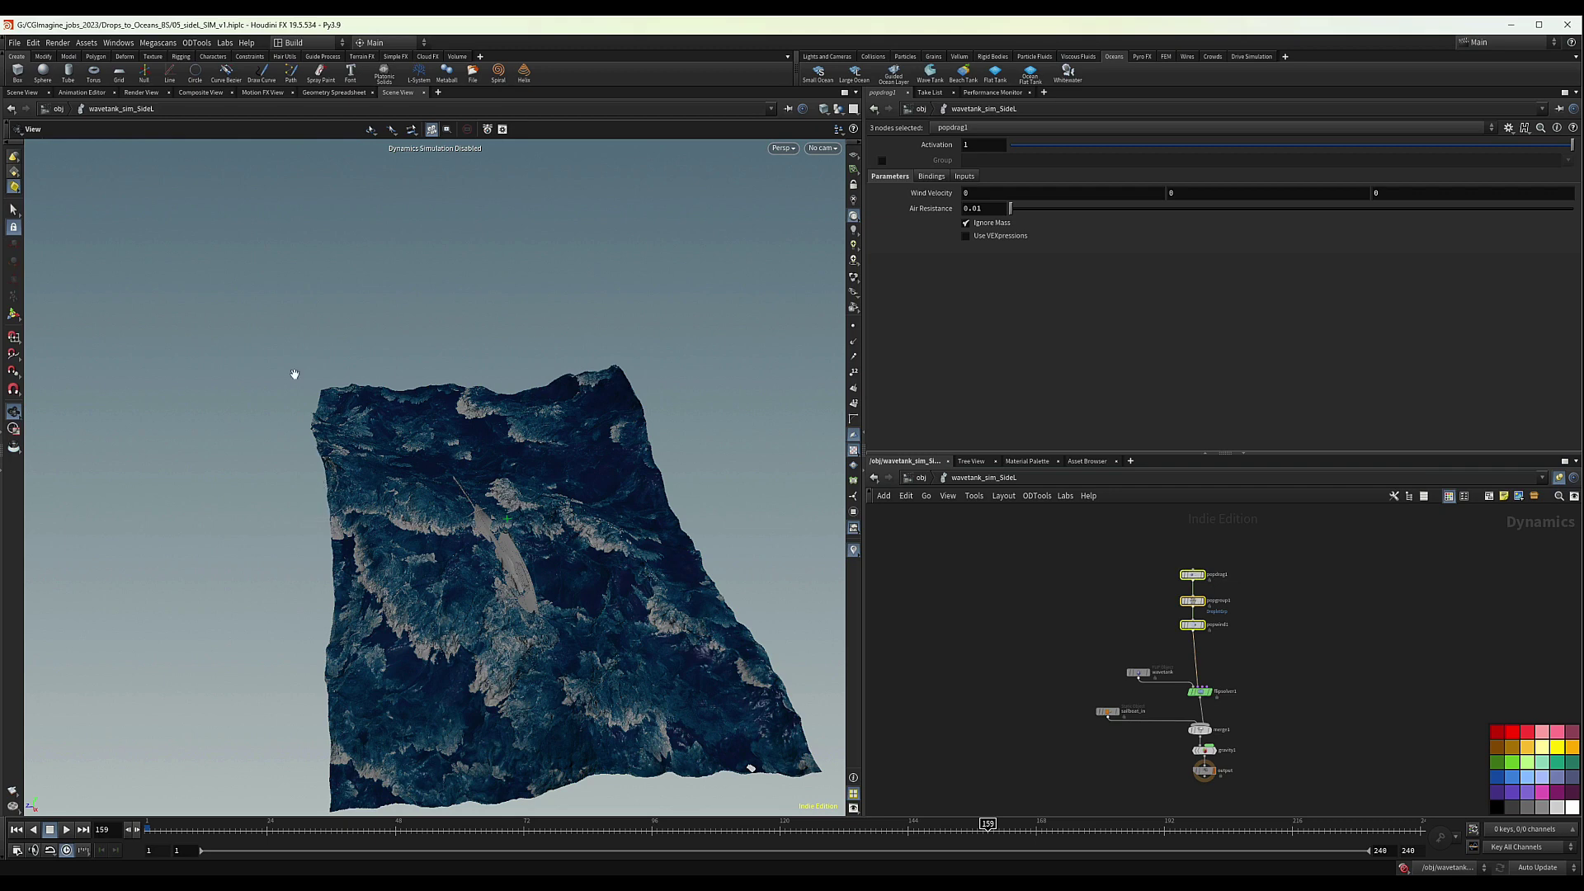
{"action": "left_click_drag", "start_coordinate": [346, 515], "coordinate": [428, 506]}
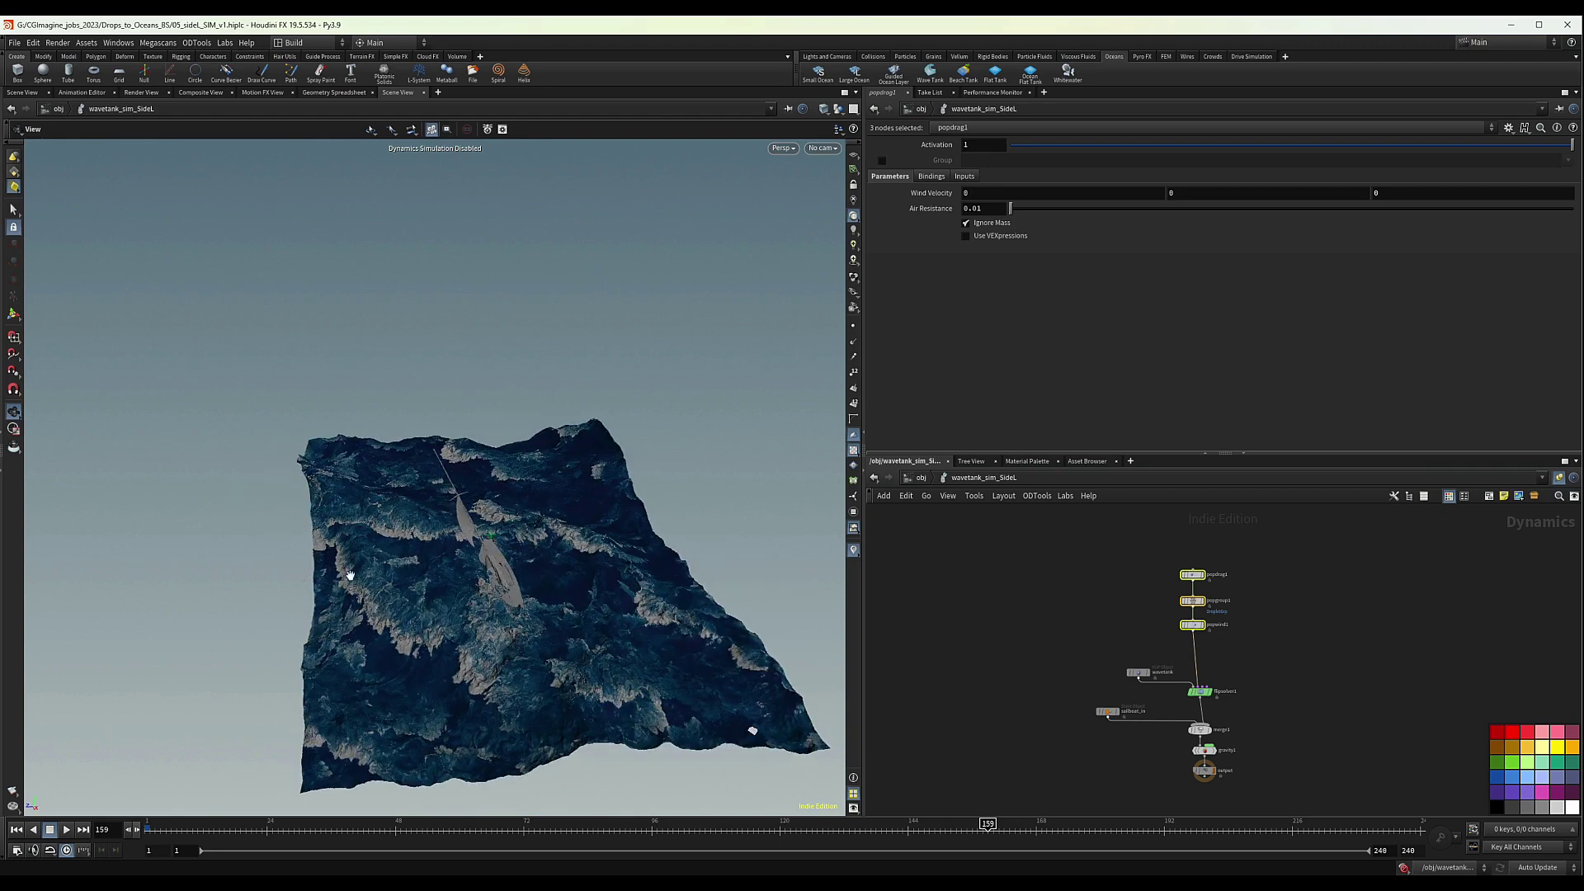
{"action": "key", "text": "Return"}
{"action": "middle_click_drag", "start_coordinate": [1323, 630], "coordinate": [1283, 634]}
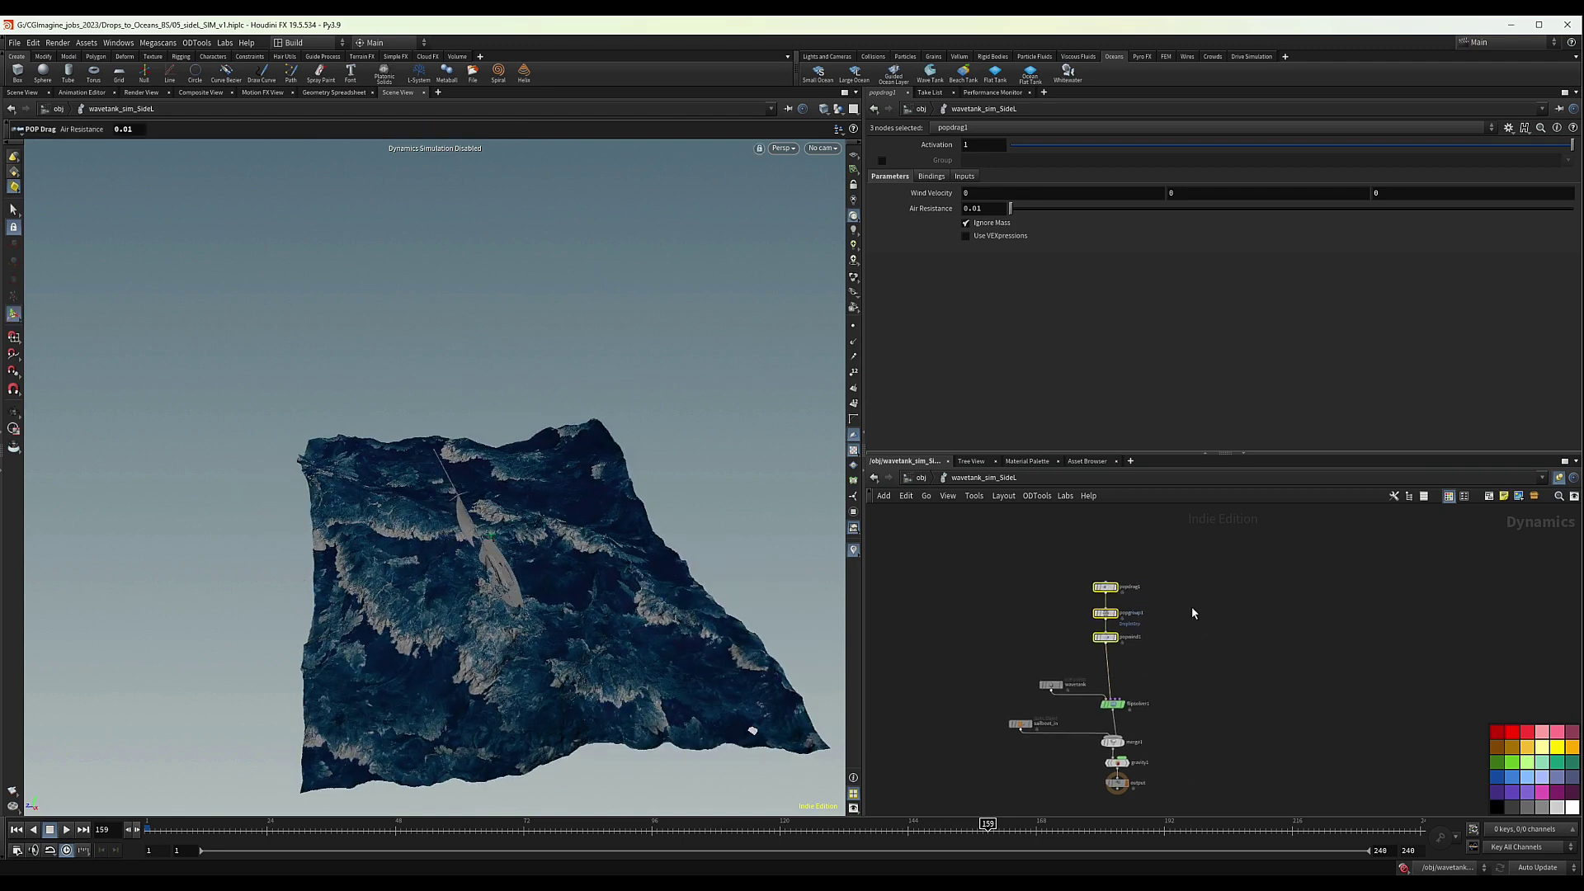
Add a POP Advect by Volumes node and insert it between popwind1 and flipsolver1
{"action": "scroll", "coordinate": [1221, 627], "scroll_direction": "up", "scroll_amount": 4}
{"action": "left_click", "coordinate": [1157, 690]}
{"action": "key", "text": "Tab"}
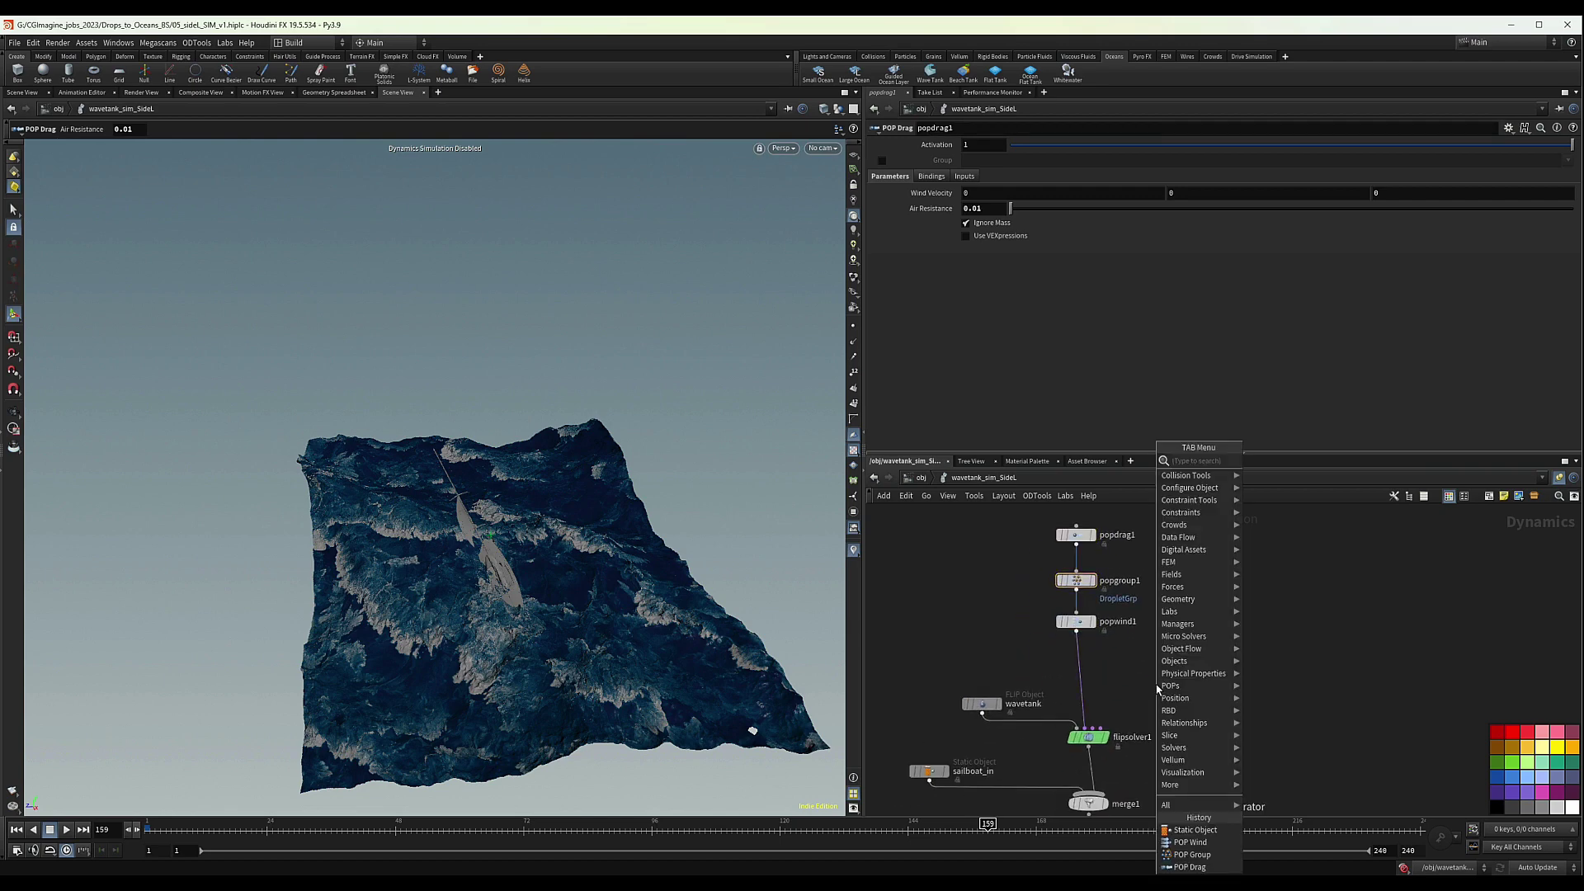
{"action": "mouse_move", "coordinate": [1157, 689]}
{"action": "type", "text": "pop adv"}
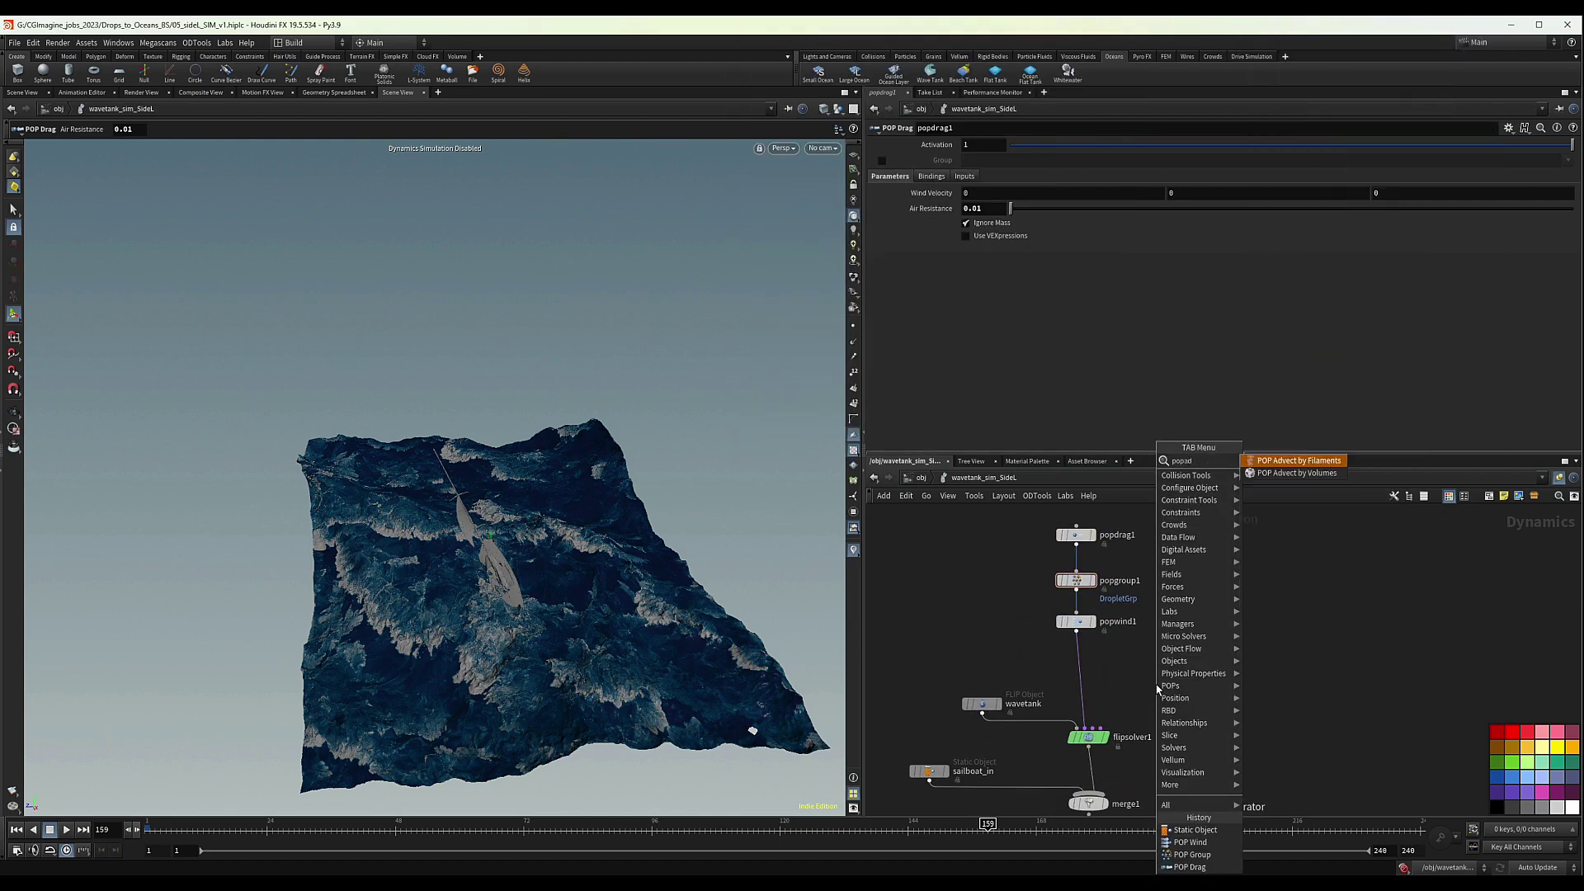
{"action": "key", "text": "Down"}
{"action": "key", "text": "Return"}
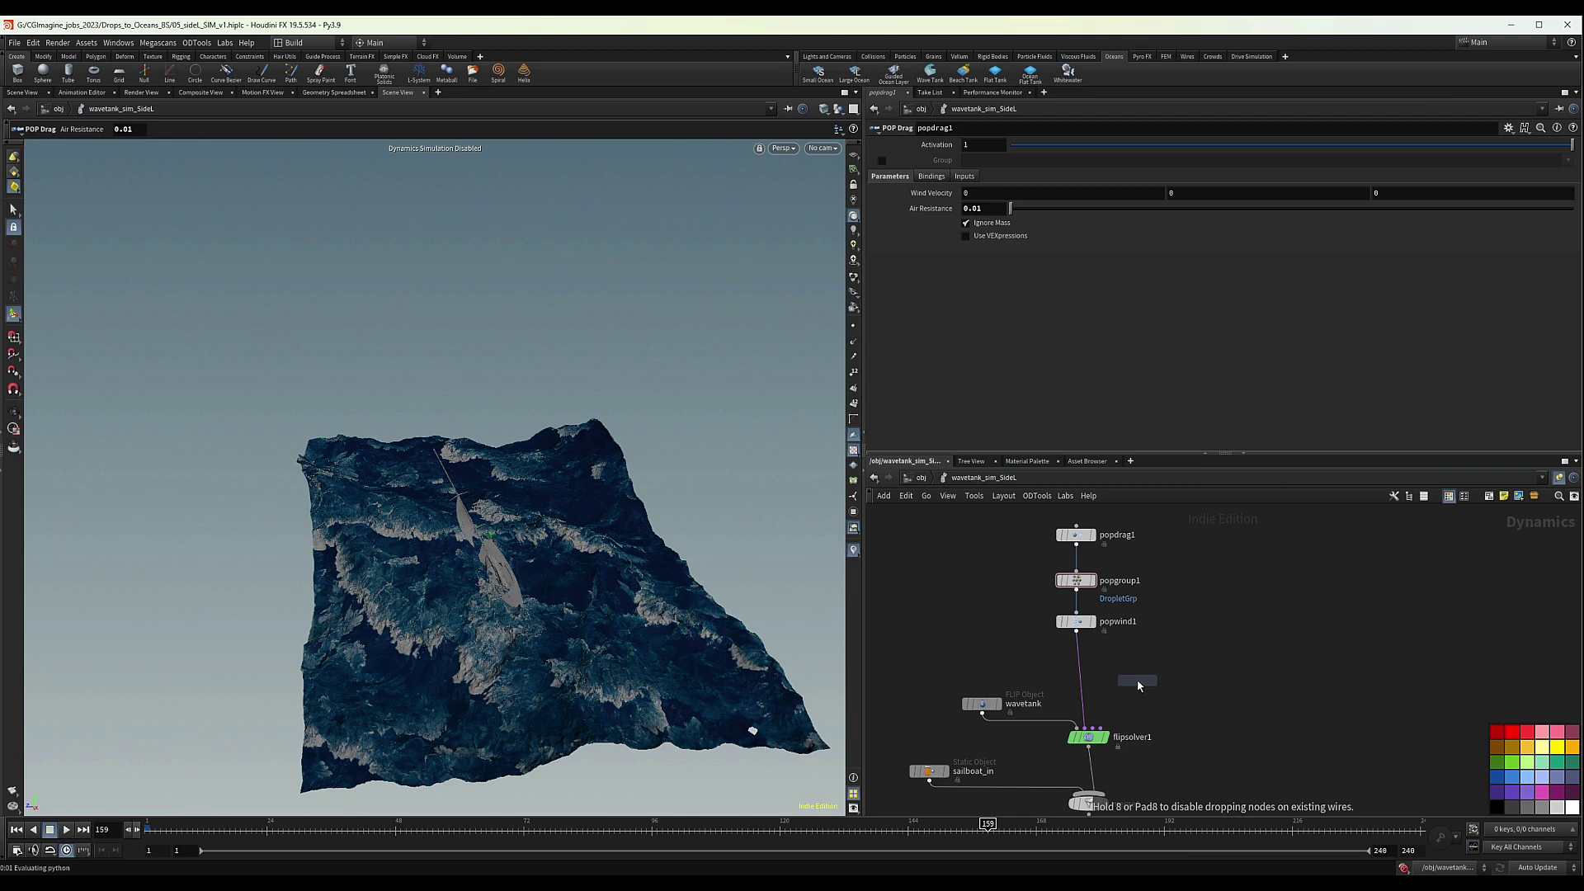
{"action": "left_click", "coordinate": [1157, 690]}
{"action": "scroll", "coordinate": [1130, 693], "scroll_direction": "up", "scroll_amount": 3}
{"action": "left_click_drag", "start_coordinate": [1125, 691], "coordinate": [1155, 708]}
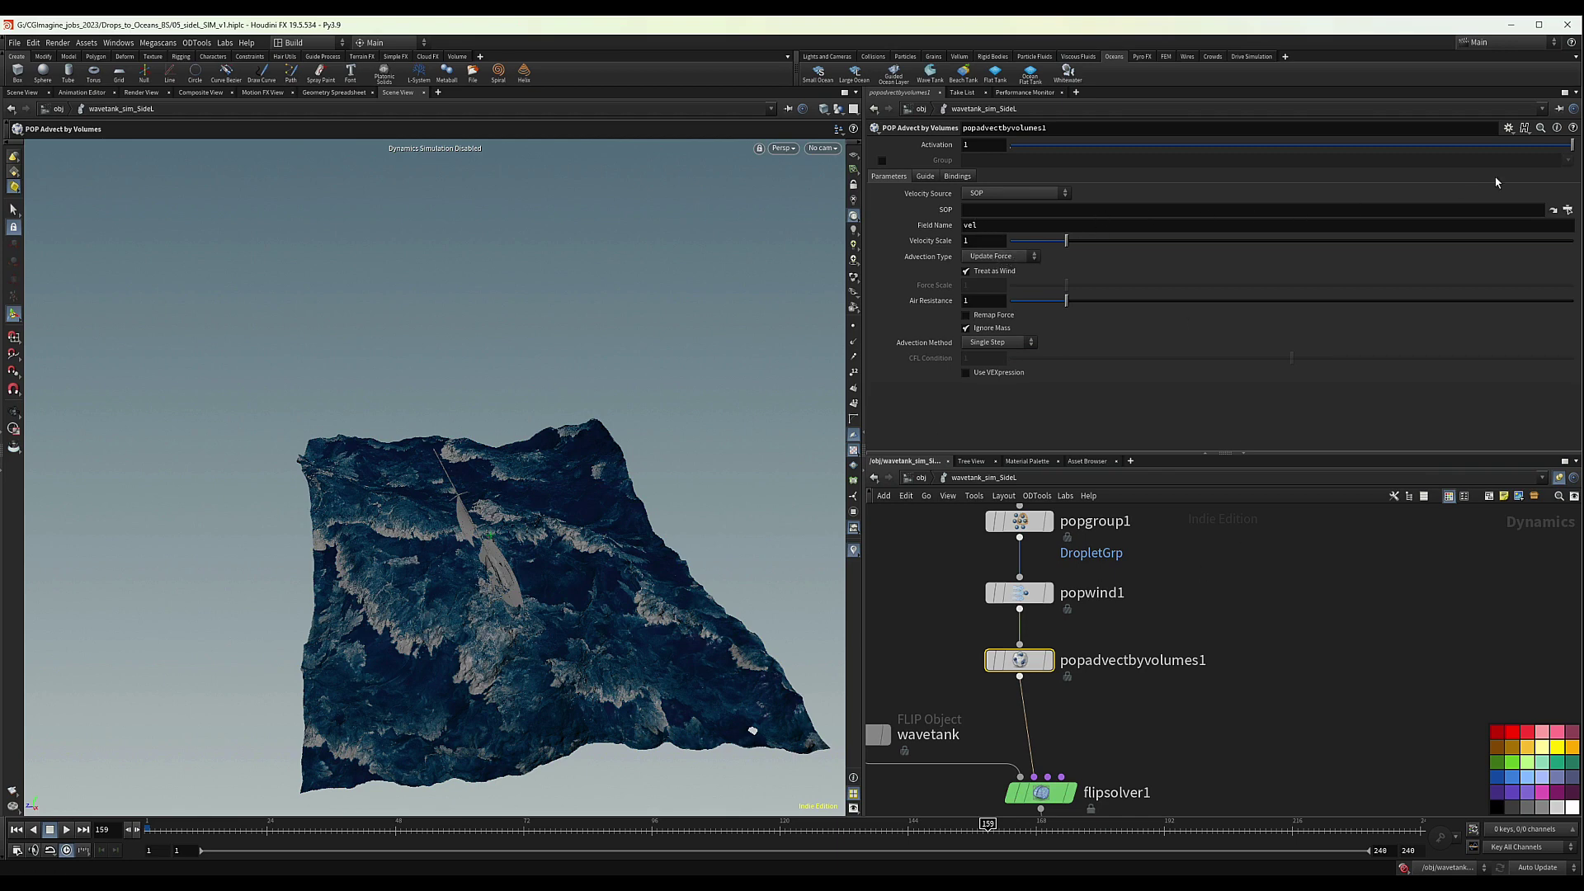
{"action": "left_click", "coordinate": [1566, 210]}
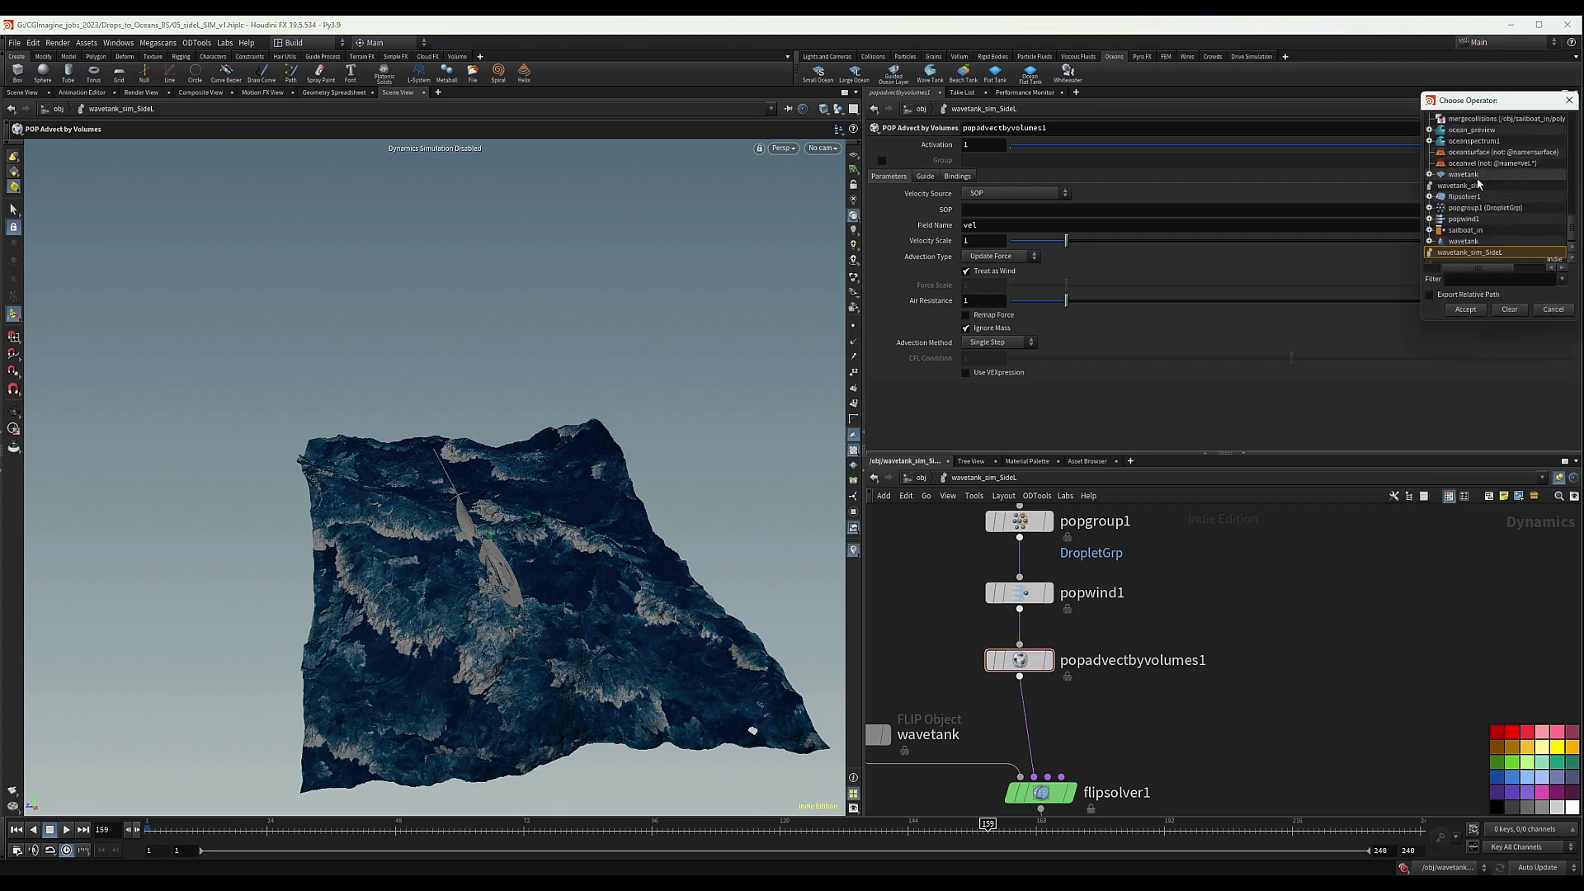
{"action": "scroll", "coordinate": [1479, 183], "scroll_direction": "up", "scroll_amount": 5}
{"action": "left_click", "coordinate": [1428, 175]}
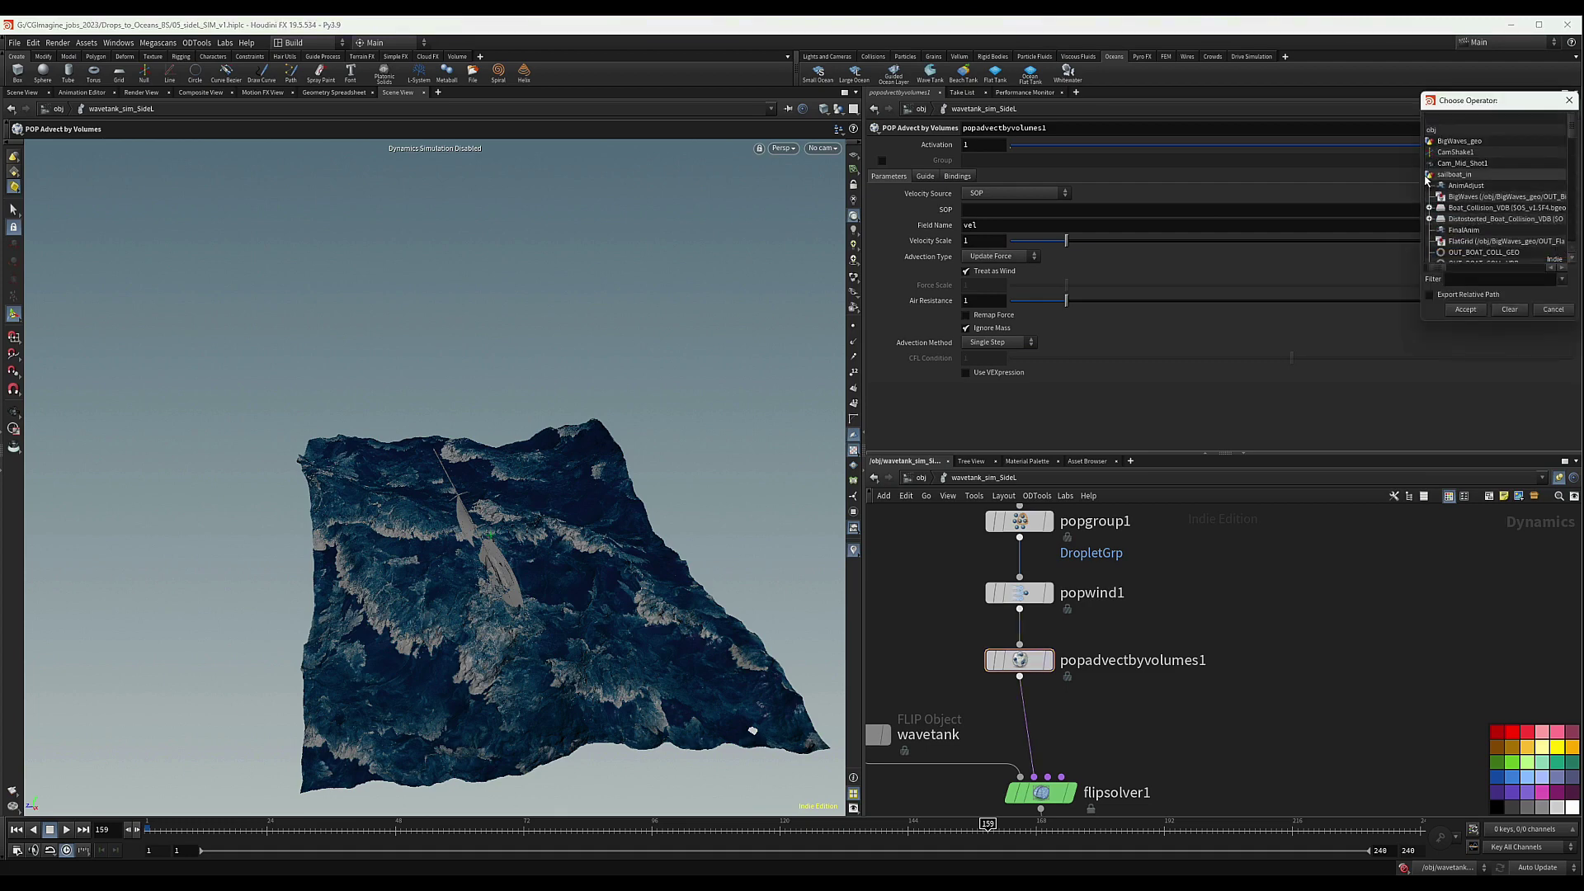
{"action": "left_click_drag", "start_coordinate": [1421, 145], "coordinate": [1271, 145]}
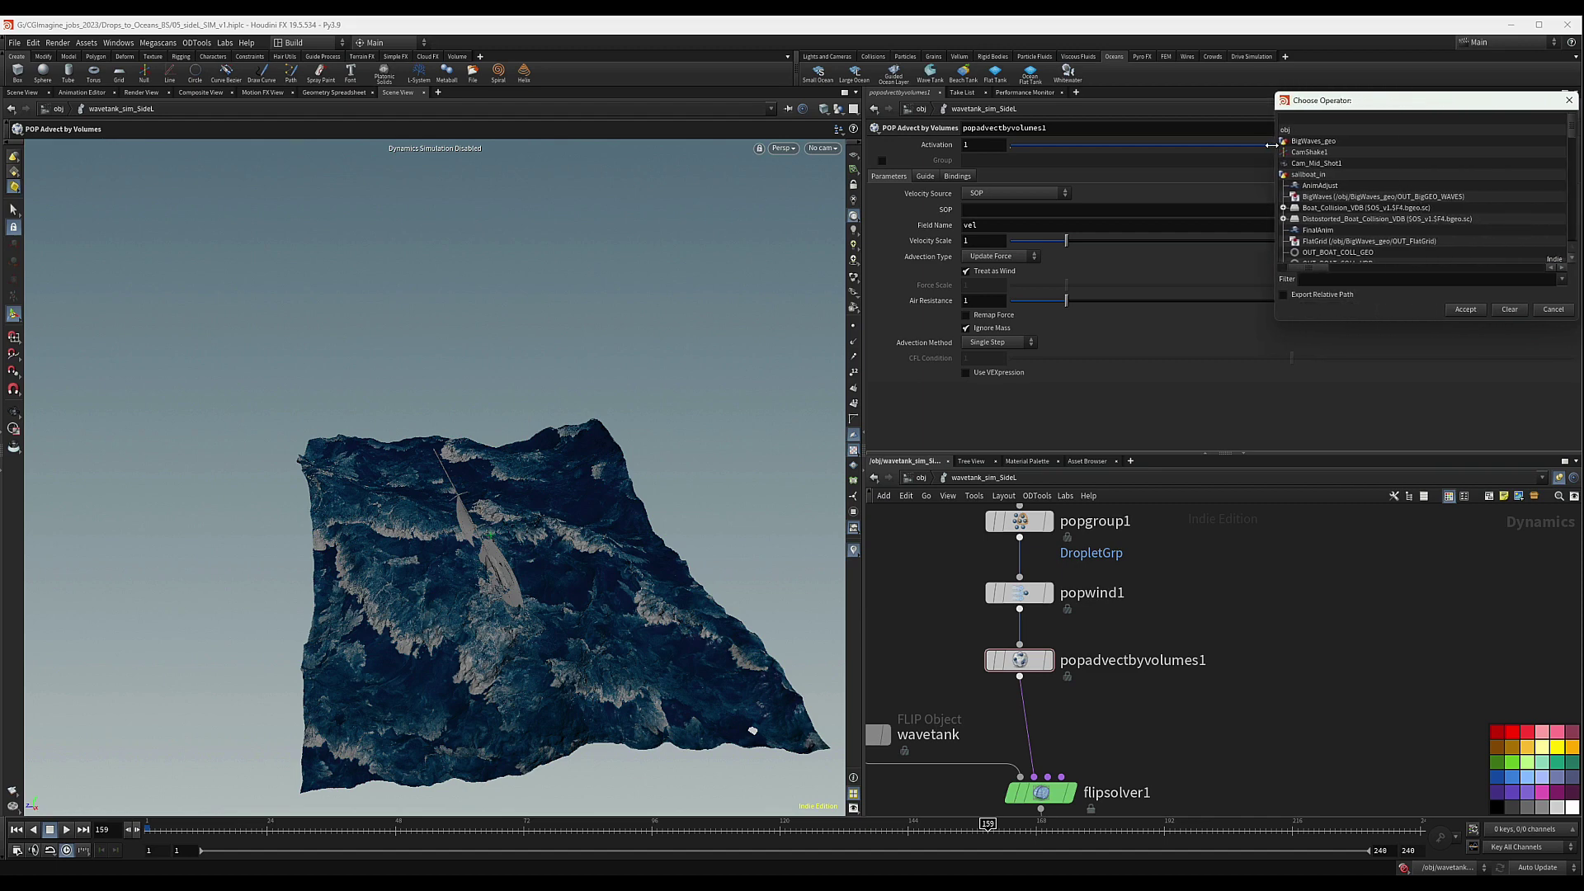
{"action": "left_click_drag", "start_coordinate": [1309, 268], "coordinate": [1271, 270]}
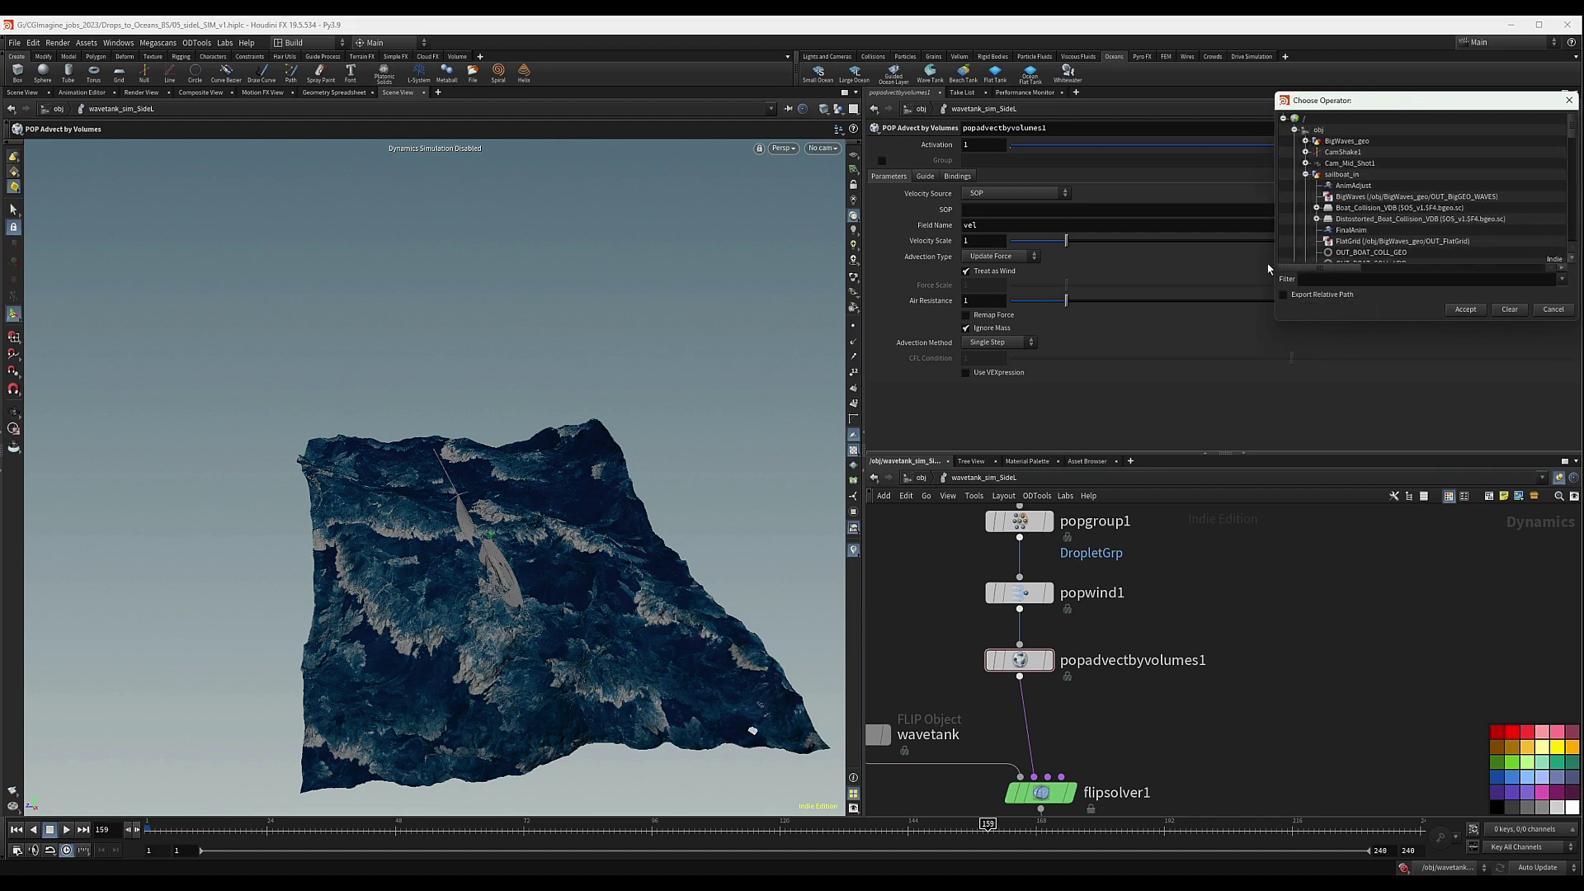
{"action": "left_click", "coordinate": [1307, 174]}
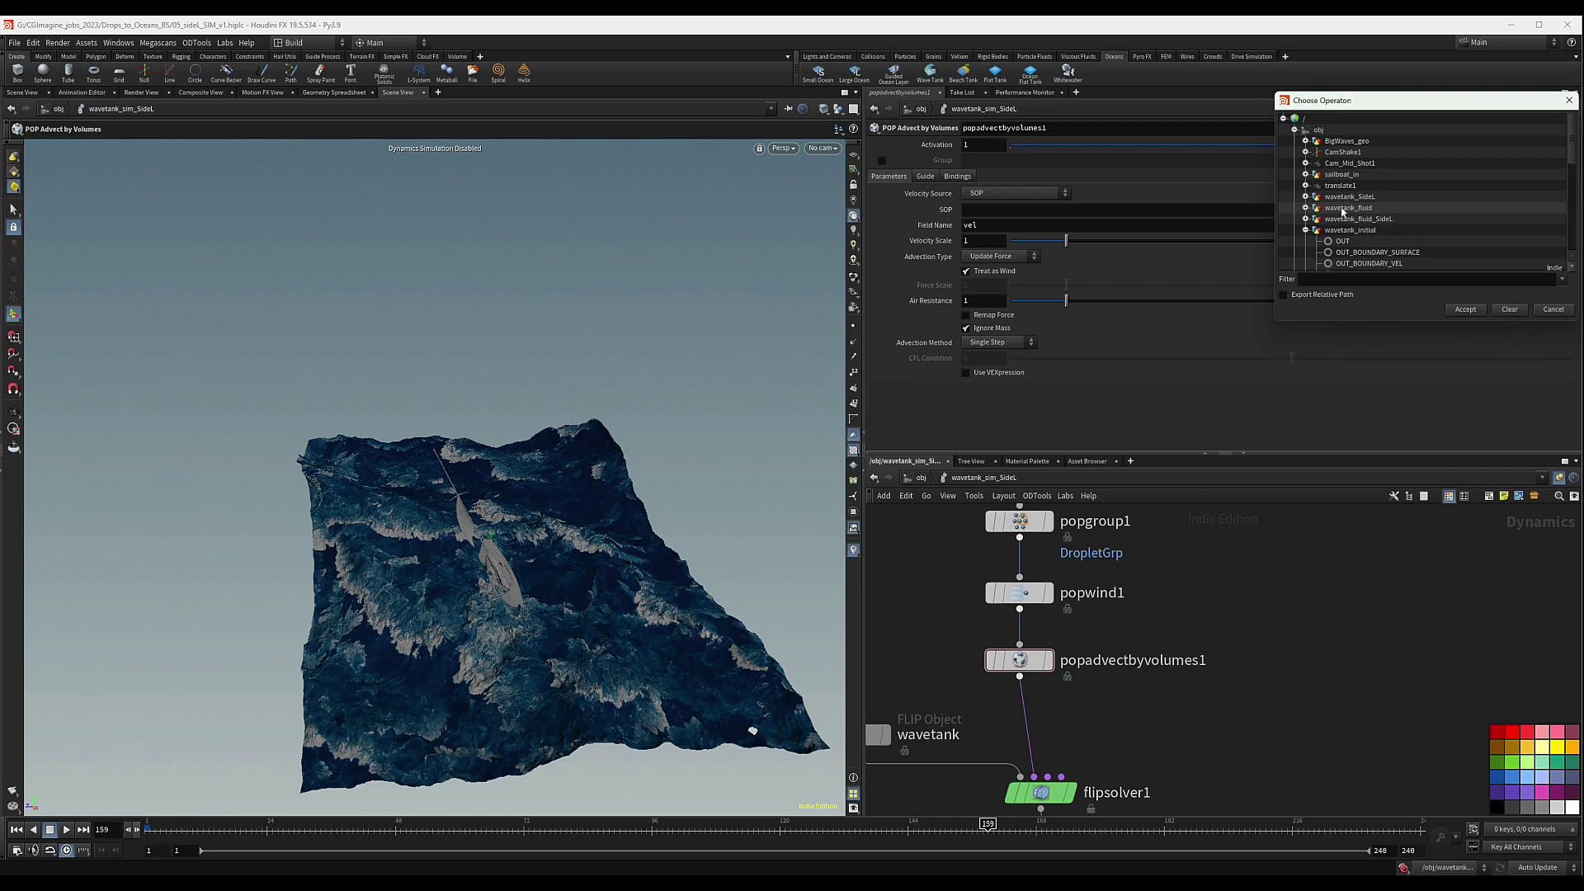
{"action": "left_click", "coordinate": [1306, 208]}
{"action": "scroll", "coordinate": [1365, 223], "scroll_direction": "down", "scroll_amount": 4}
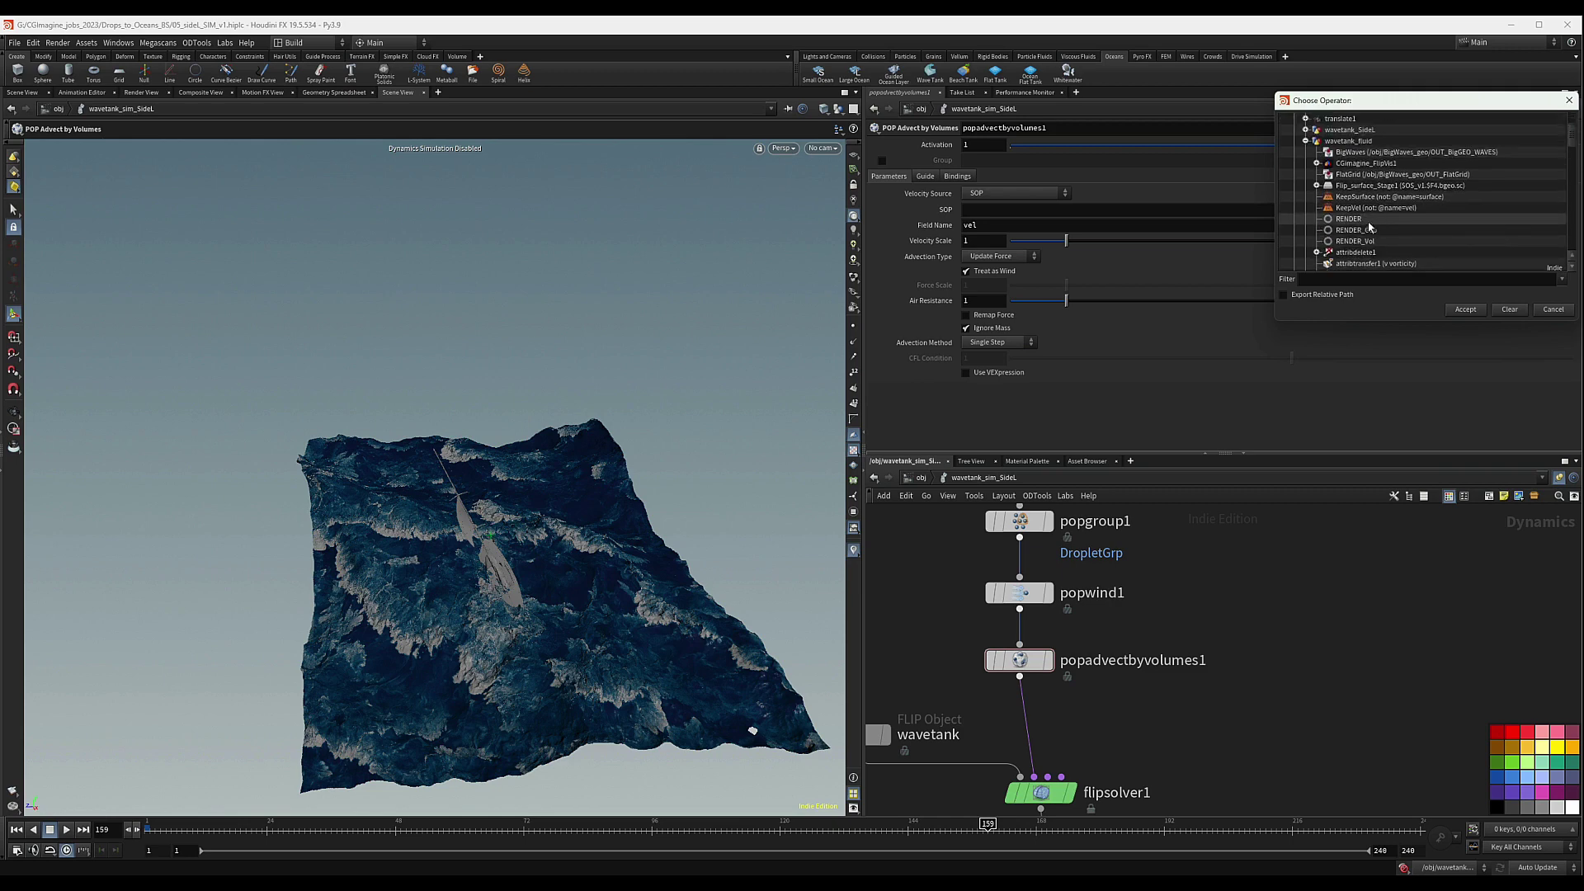
{"action": "scroll", "coordinate": [1378, 224], "scroll_direction": "down", "scroll_amount": 1}
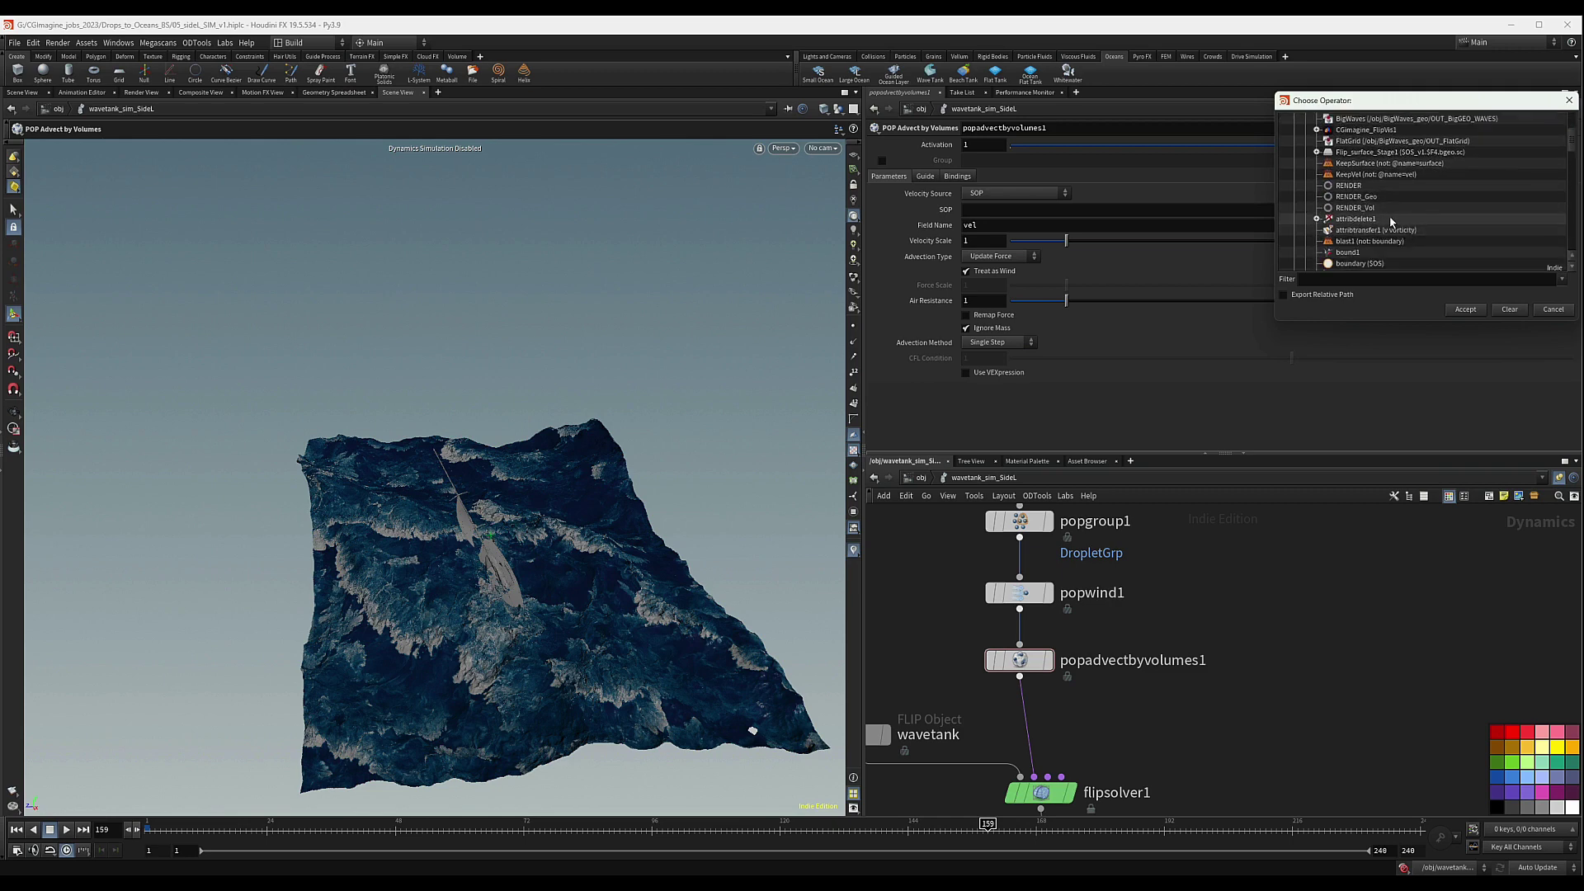
{"action": "scroll", "coordinate": [1393, 227], "scroll_direction": "down", "scroll_amount": 6}
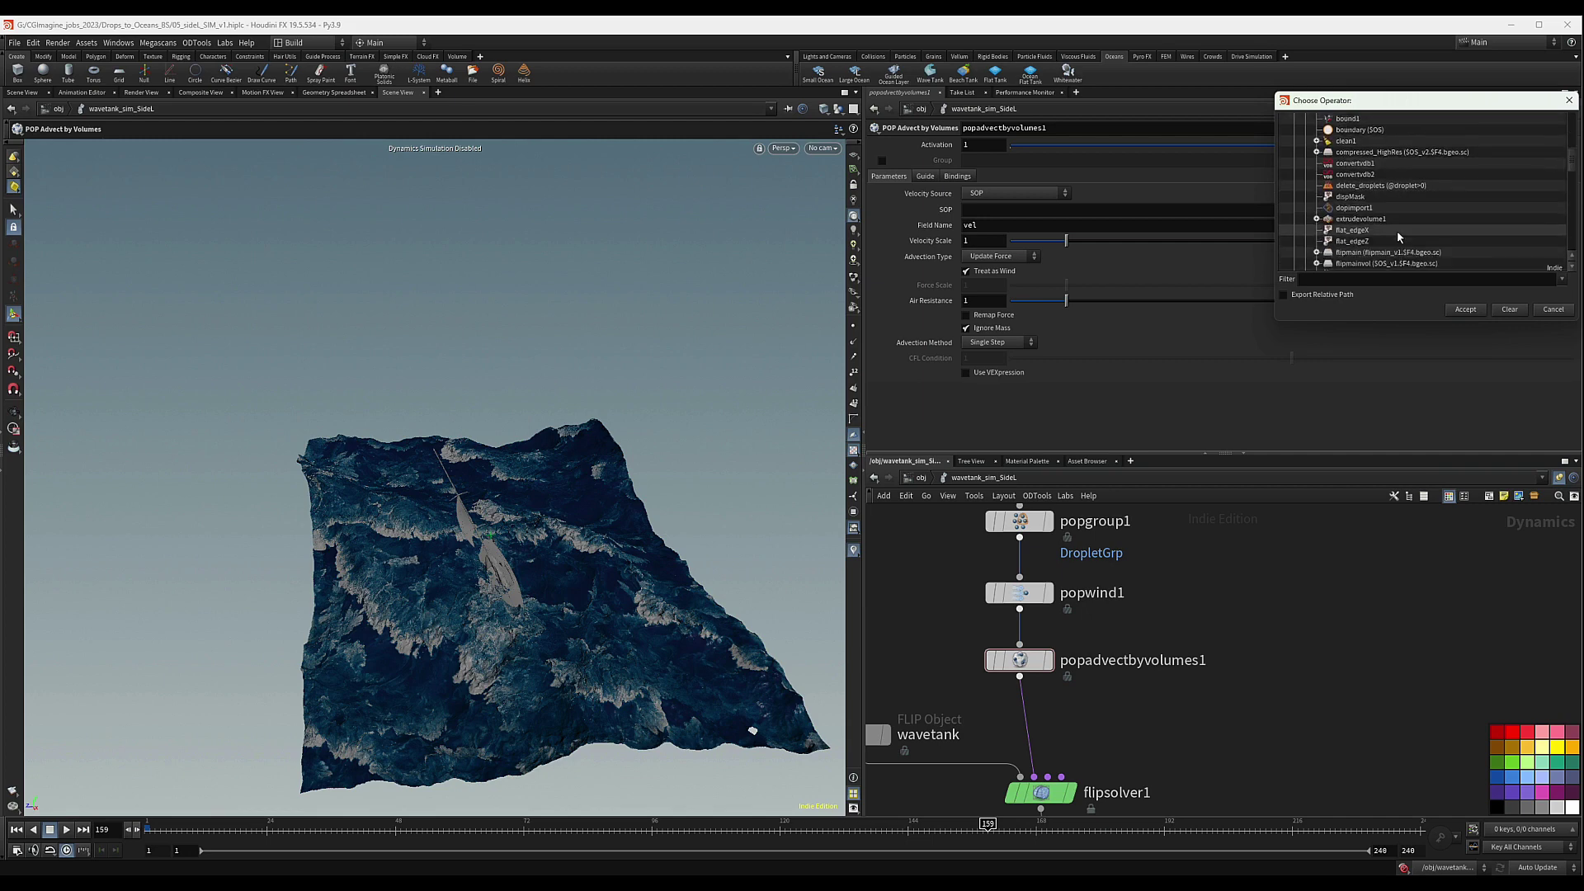
{"action": "scroll", "coordinate": [1400, 244], "scroll_direction": "up", "scroll_amount": 10}
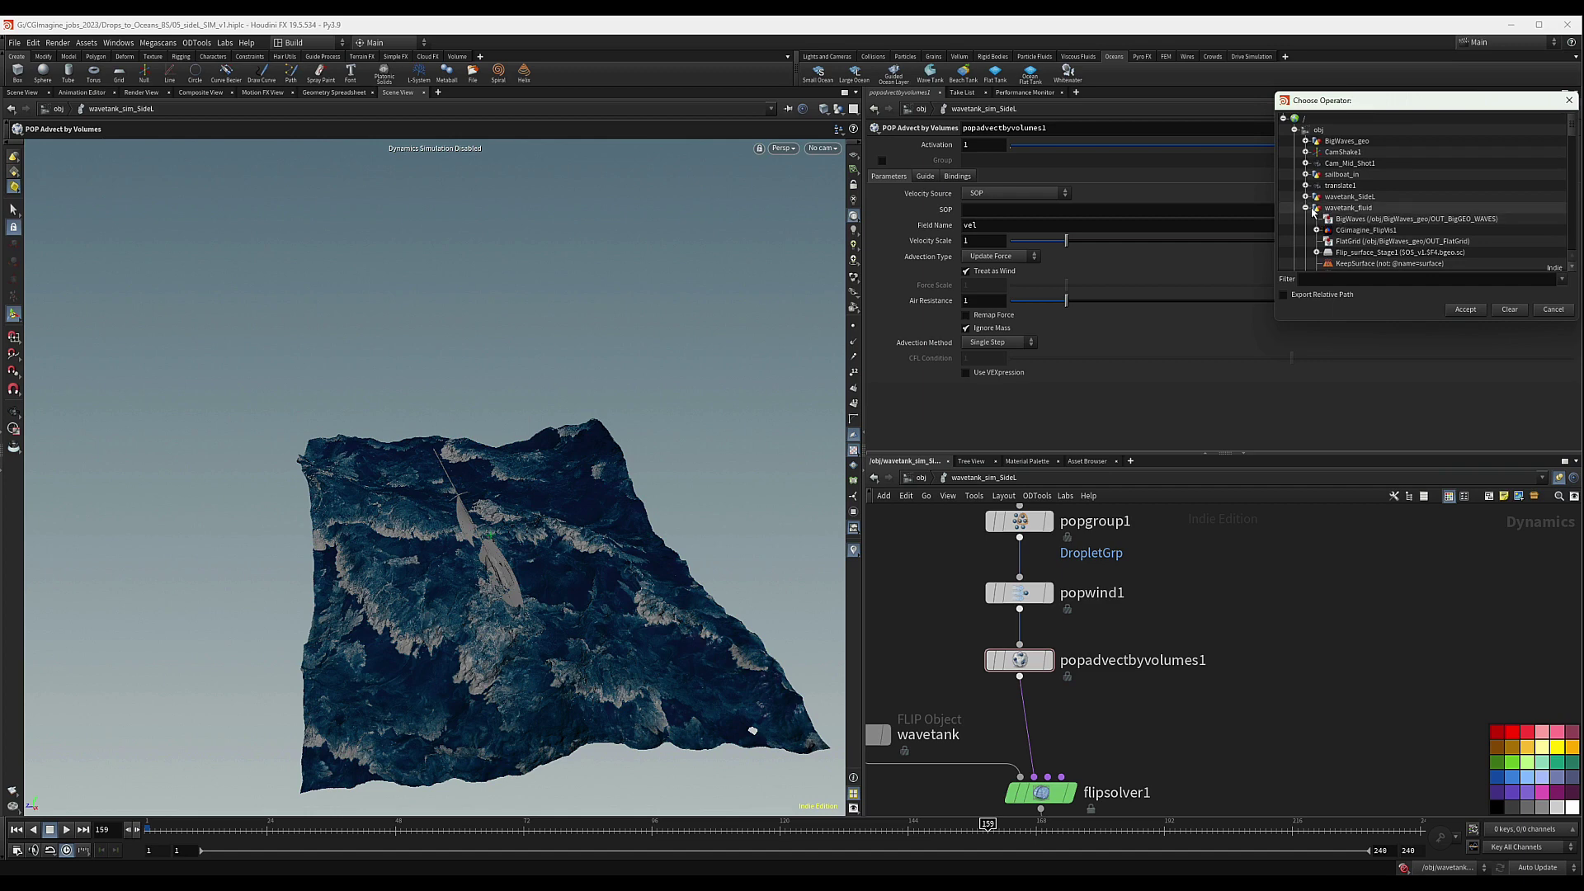
{"action": "left_click", "coordinate": [1550, 312]}
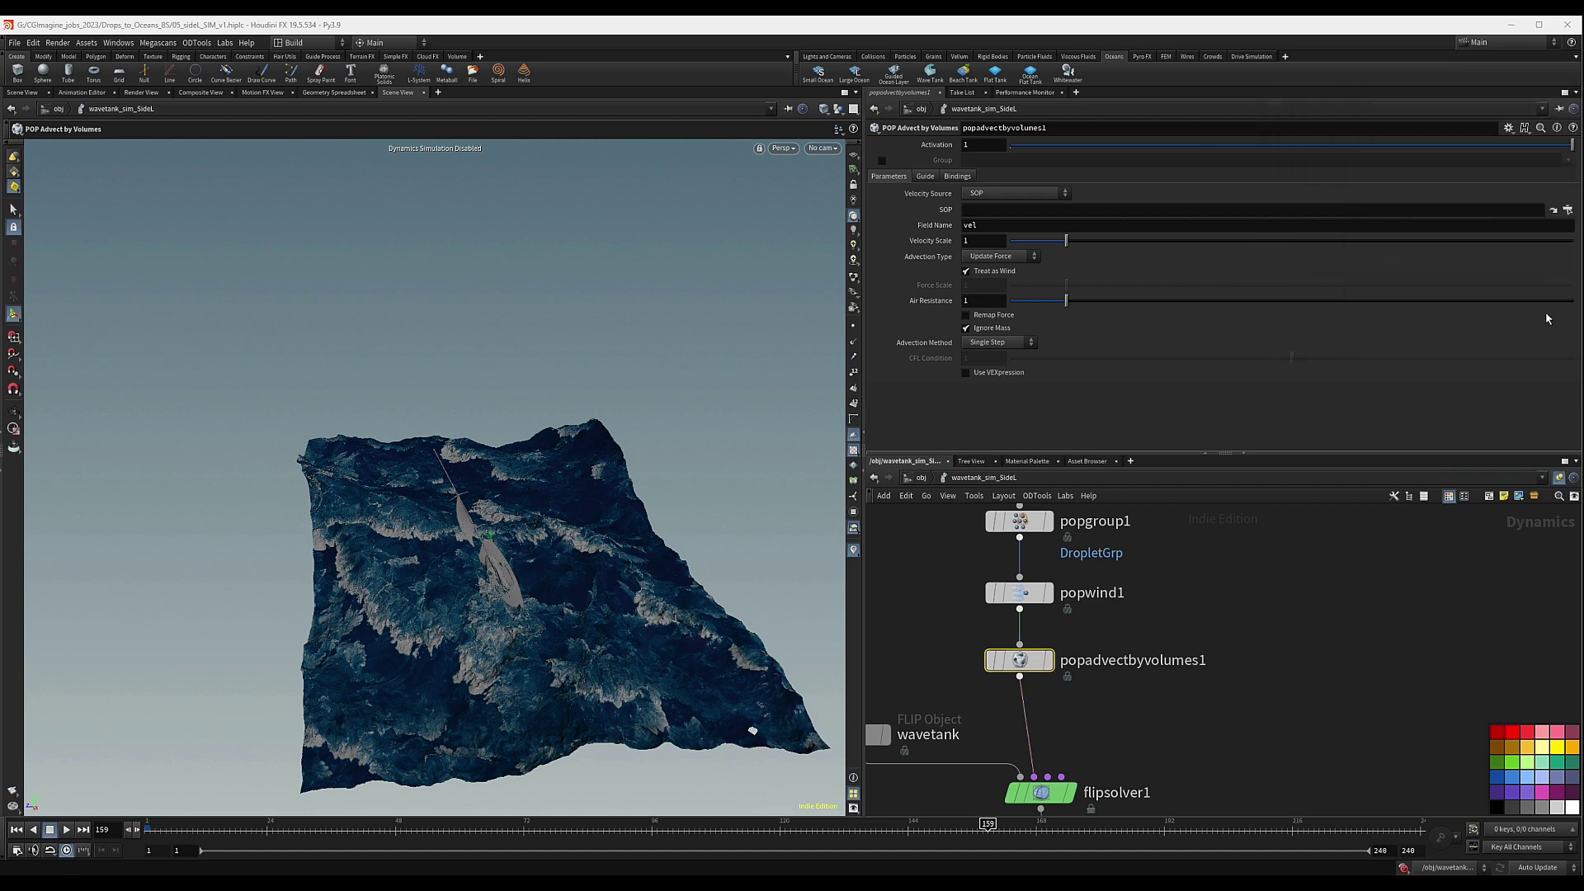
Open the wavetank_fluid network and examine it from the RENDER nulls up to the KeepSurface and KeepVel nodes
{"action": "left_click", "coordinate": [921, 477]}
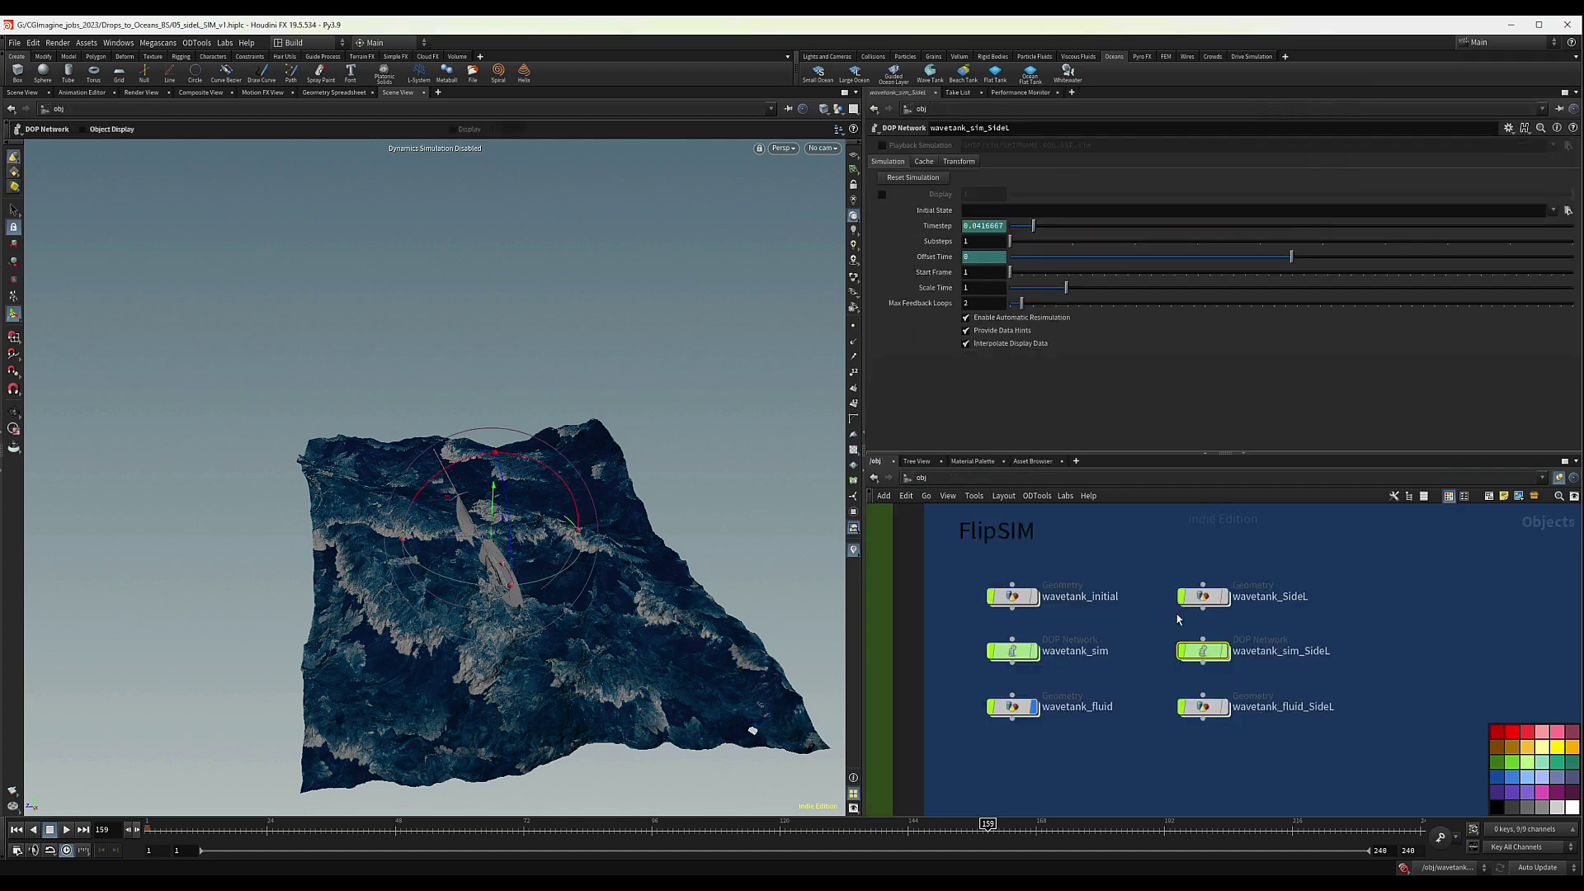
{"action": "double_click", "coordinate": [1012, 708]}
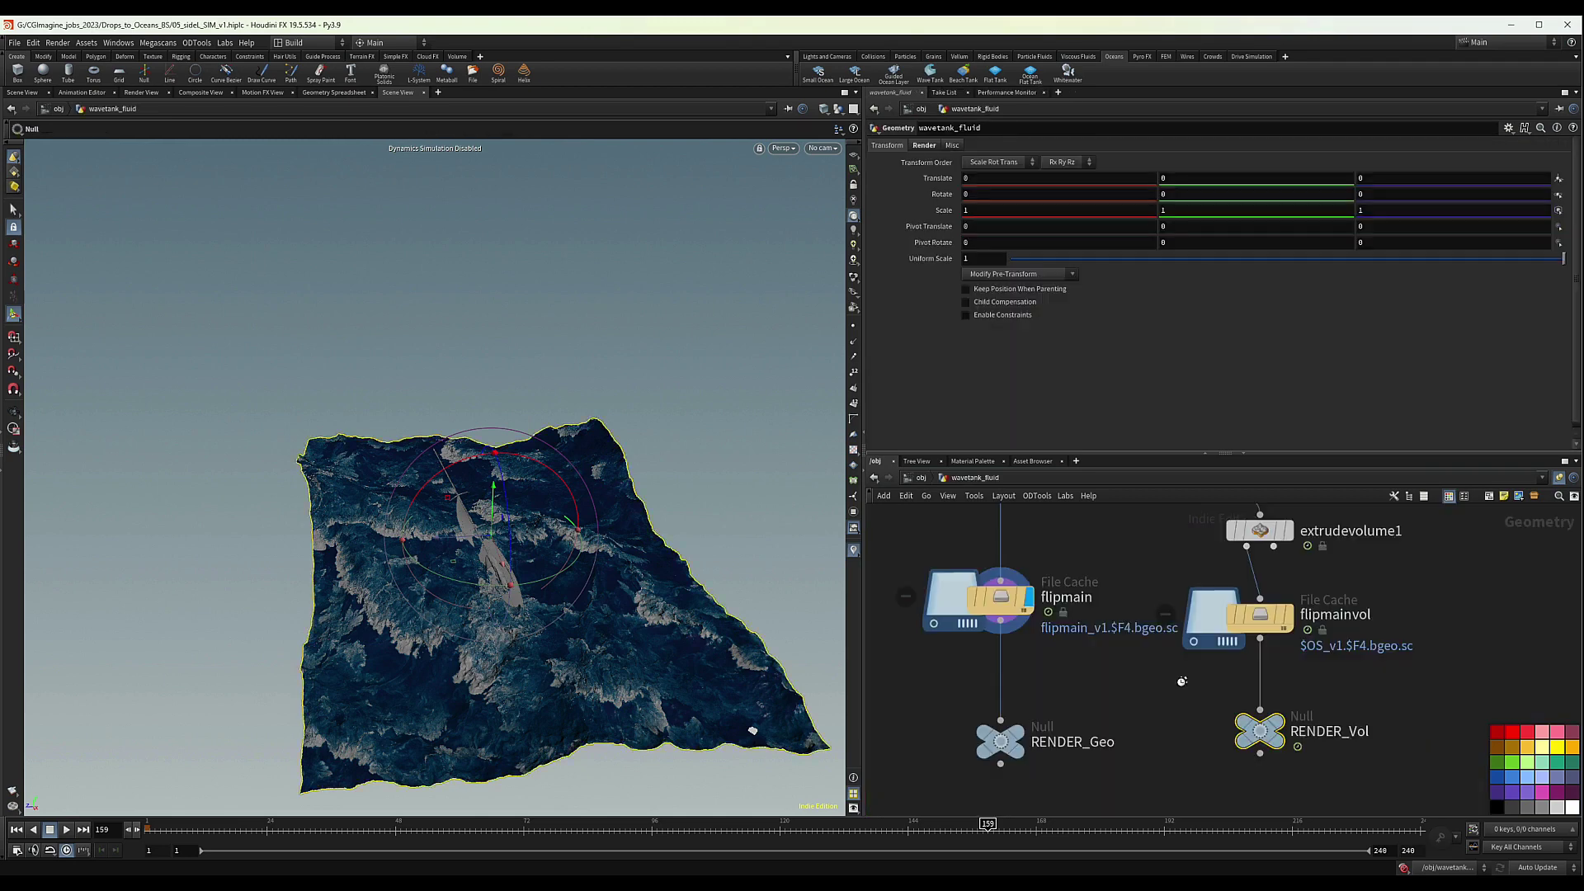
{"action": "left_click", "coordinate": [1246, 732]}
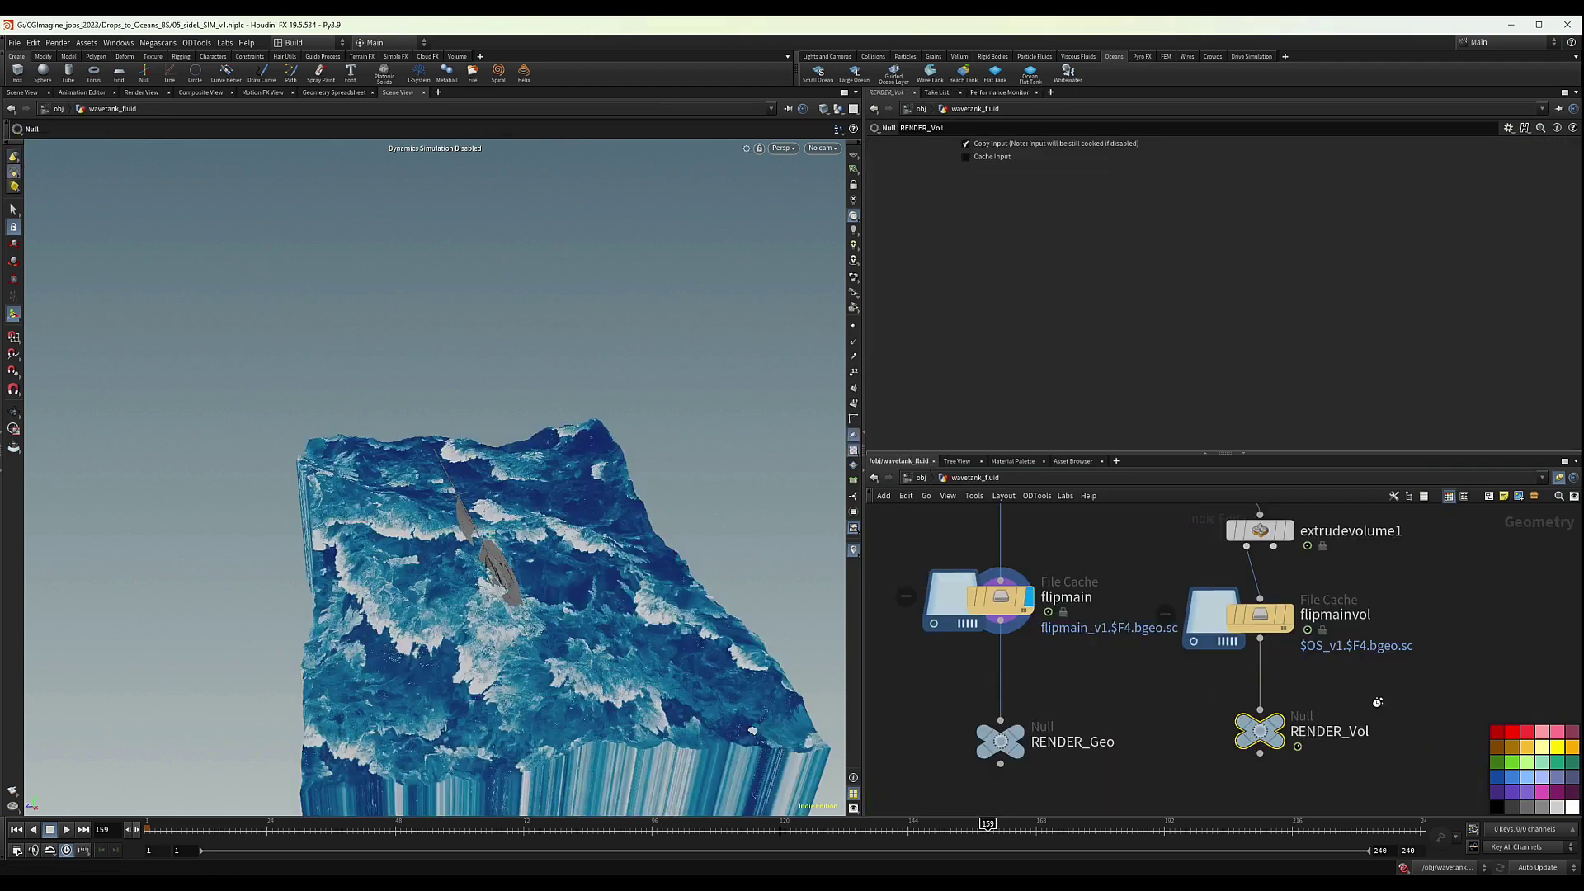
{"action": "scroll", "coordinate": [1313, 741], "scroll_direction": "down", "scroll_amount": 5}
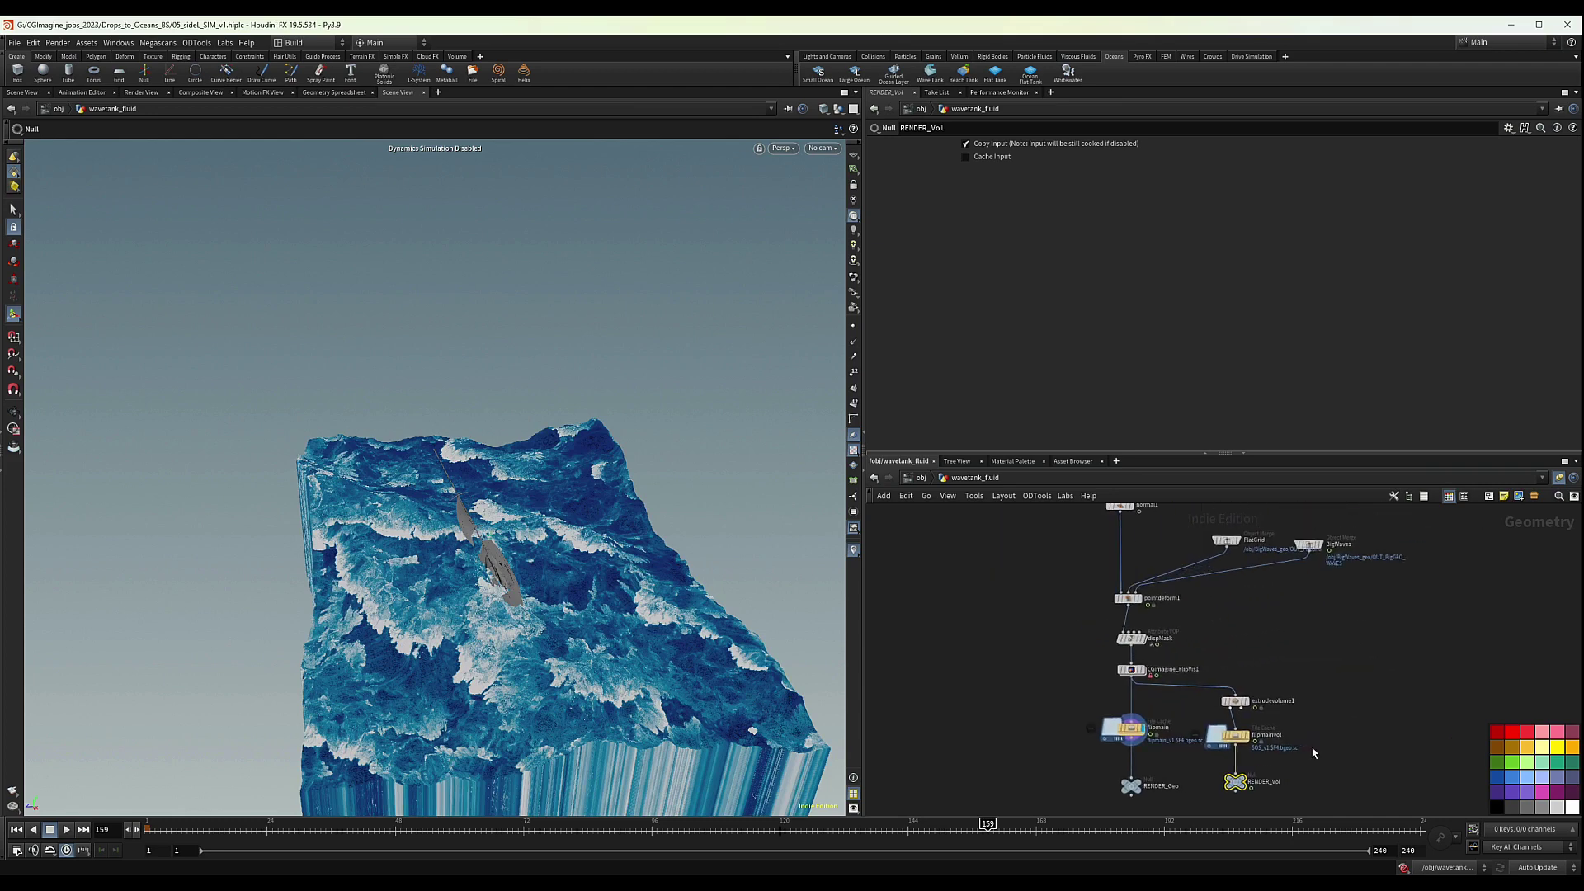
{"action": "left_click", "coordinate": [1324, 661]}
{"action": "left_click_drag", "start_coordinate": [1155, 770], "coordinate": [1101, 796]}
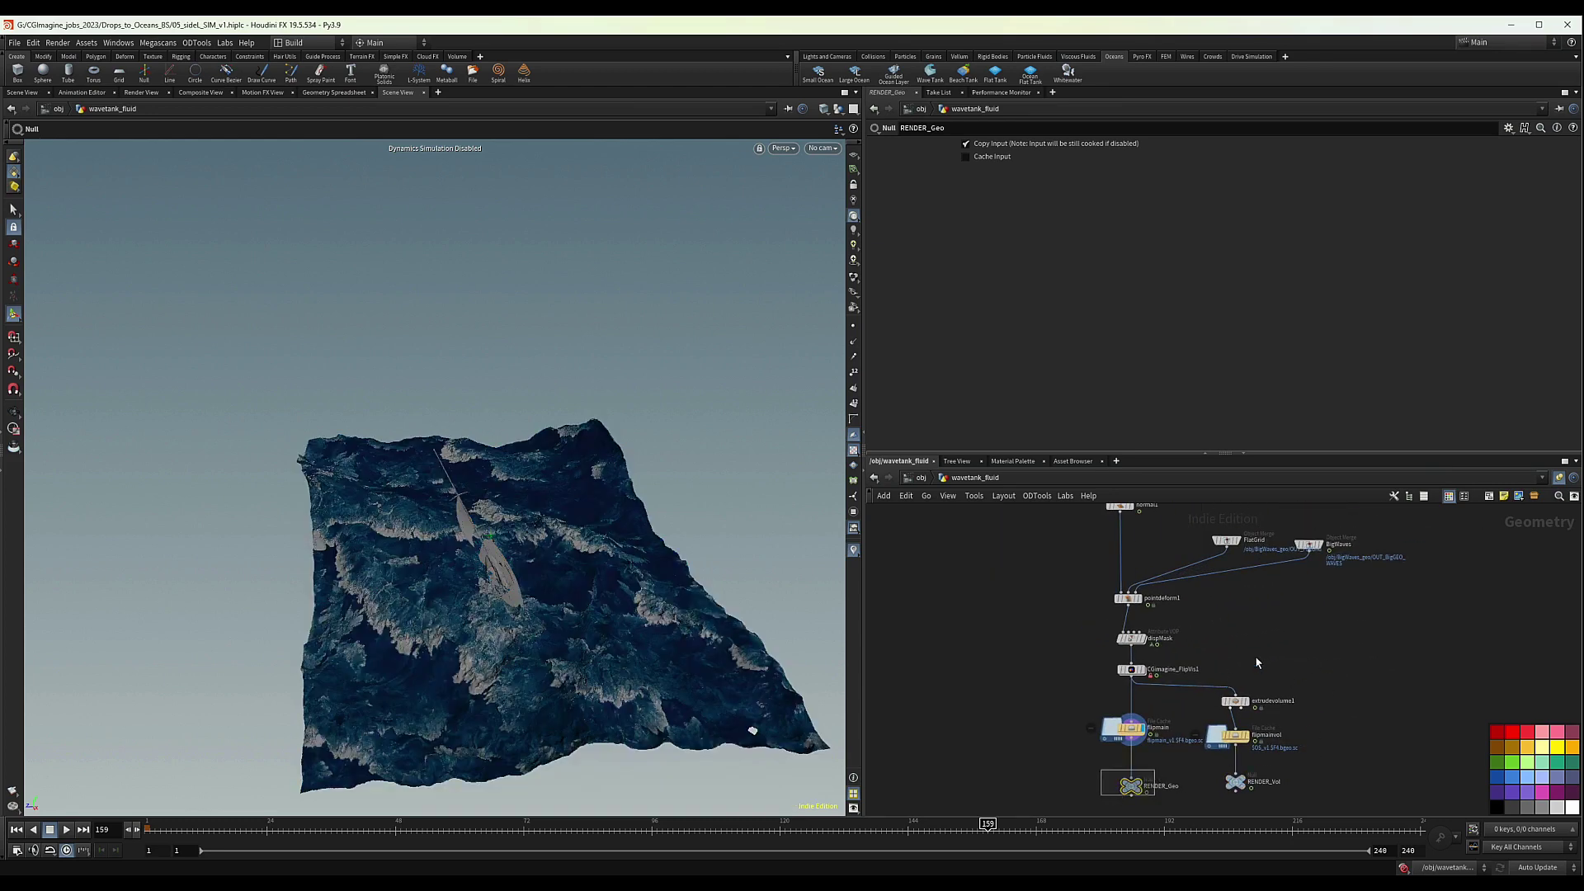
{"action": "middle_click_drag", "start_coordinate": [1440, 512], "coordinate": [1369, 721]}
{"action": "scroll", "coordinate": [1299, 683], "scroll_direction": "down", "scroll_amount": 4}
{"action": "middle_click_drag", "start_coordinate": [1301, 538], "coordinate": [1260, 622]}
{"action": "scroll", "coordinate": [1260, 627], "scroll_direction": "up", "scroll_amount": 6}
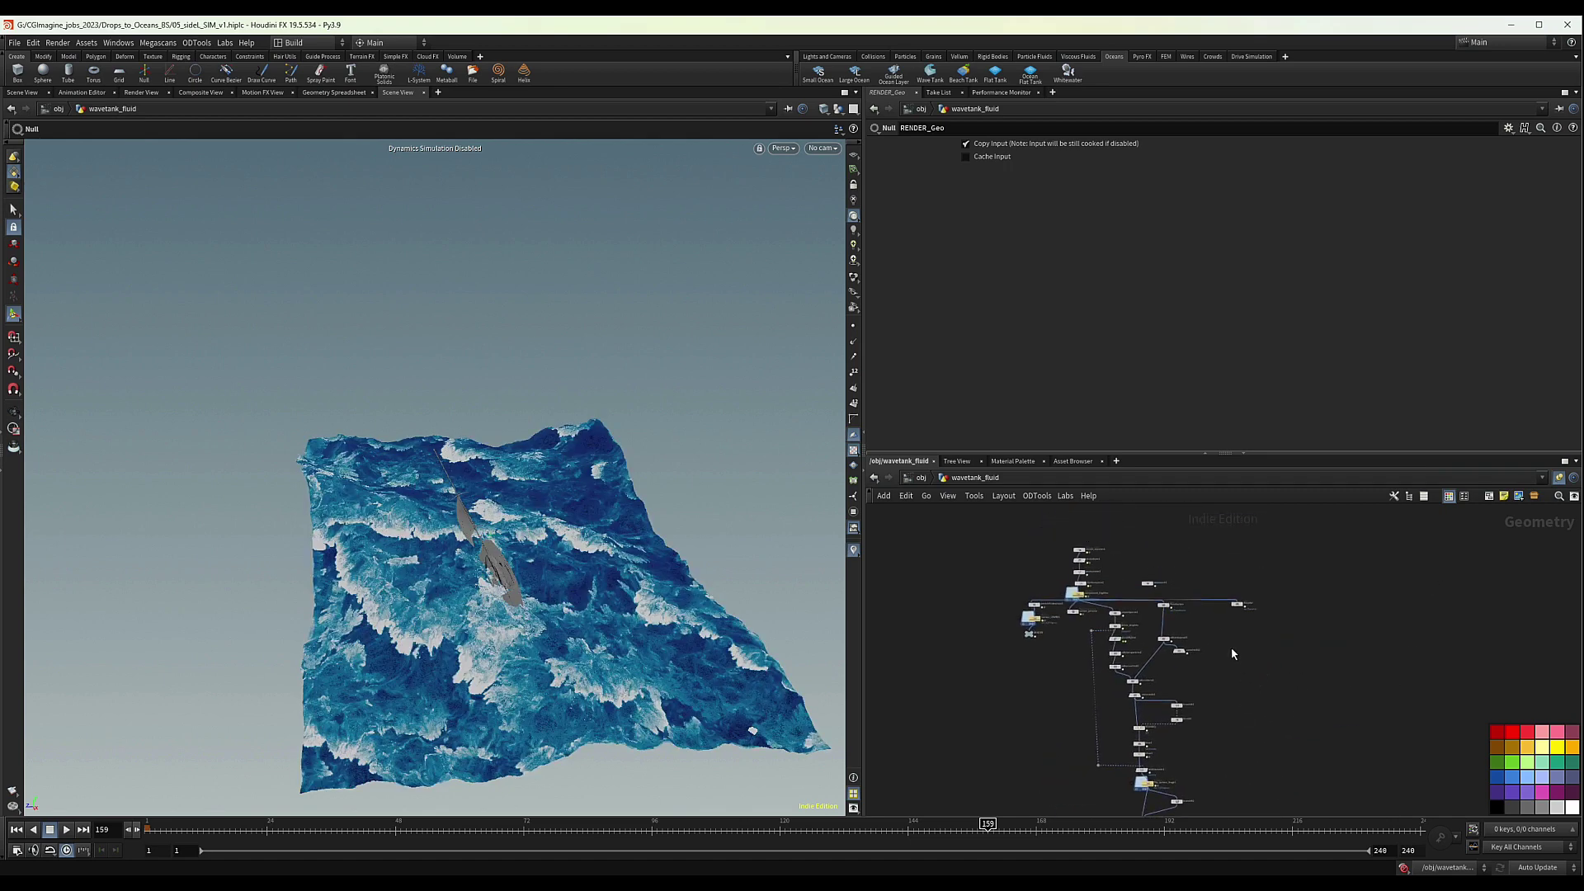
{"action": "scroll", "coordinate": [1294, 675], "scroll_direction": "down", "scroll_amount": 2}
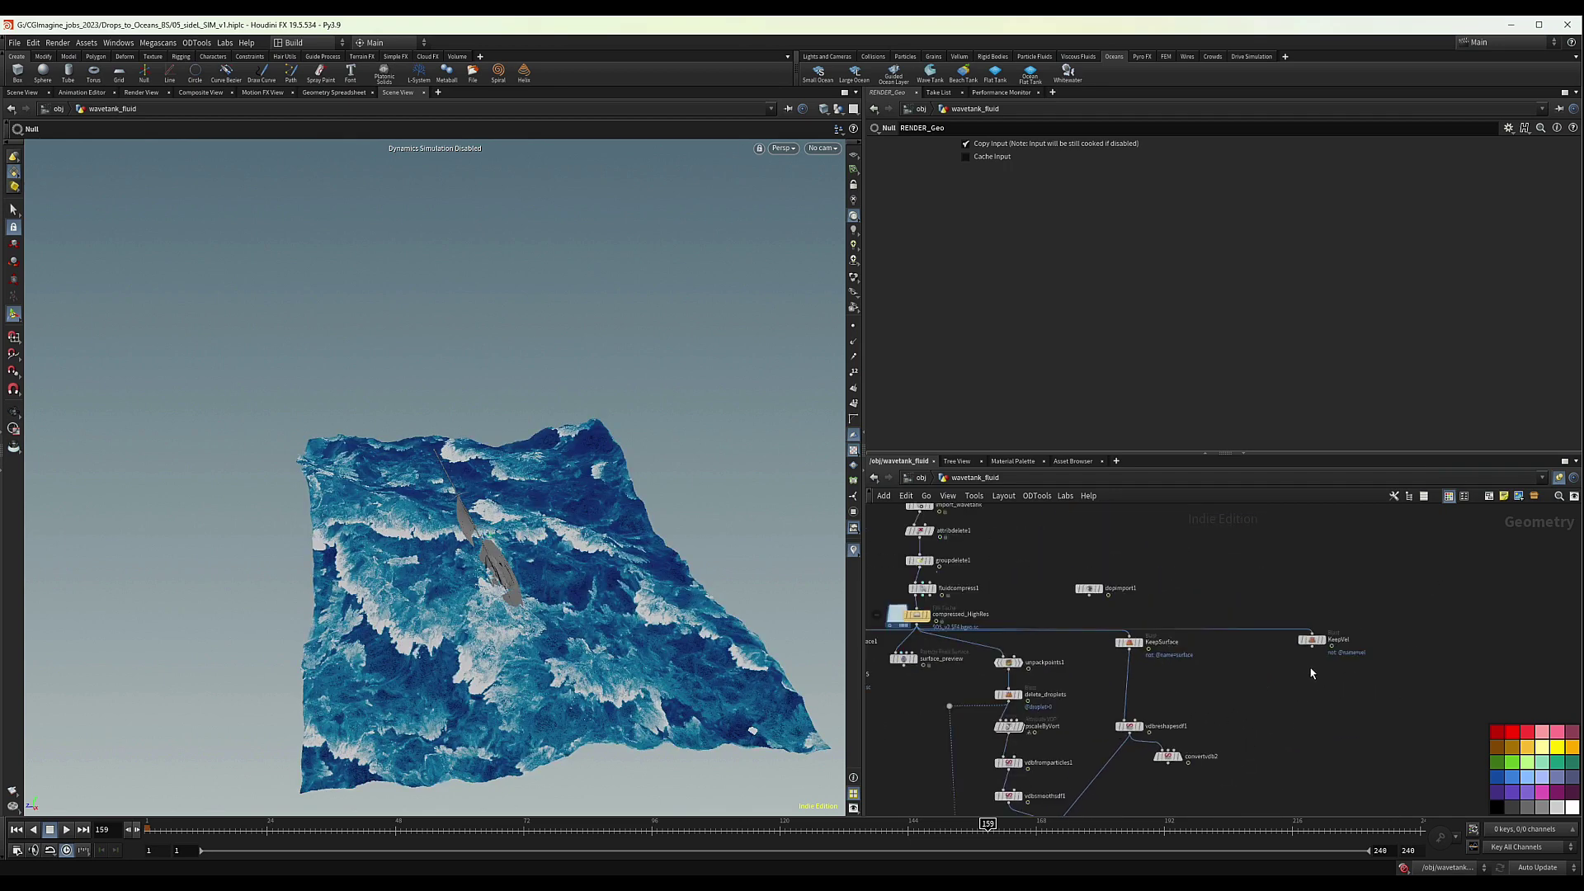
{"action": "middle_click_drag", "start_coordinate": [1267, 736], "coordinate": [1258, 645]}
{"action": "middle_click_drag", "start_coordinate": [1348, 577], "coordinate": [1298, 609]}
{"action": "scroll", "coordinate": [1283, 612], "scroll_direction": "up", "scroll_amount": 2}
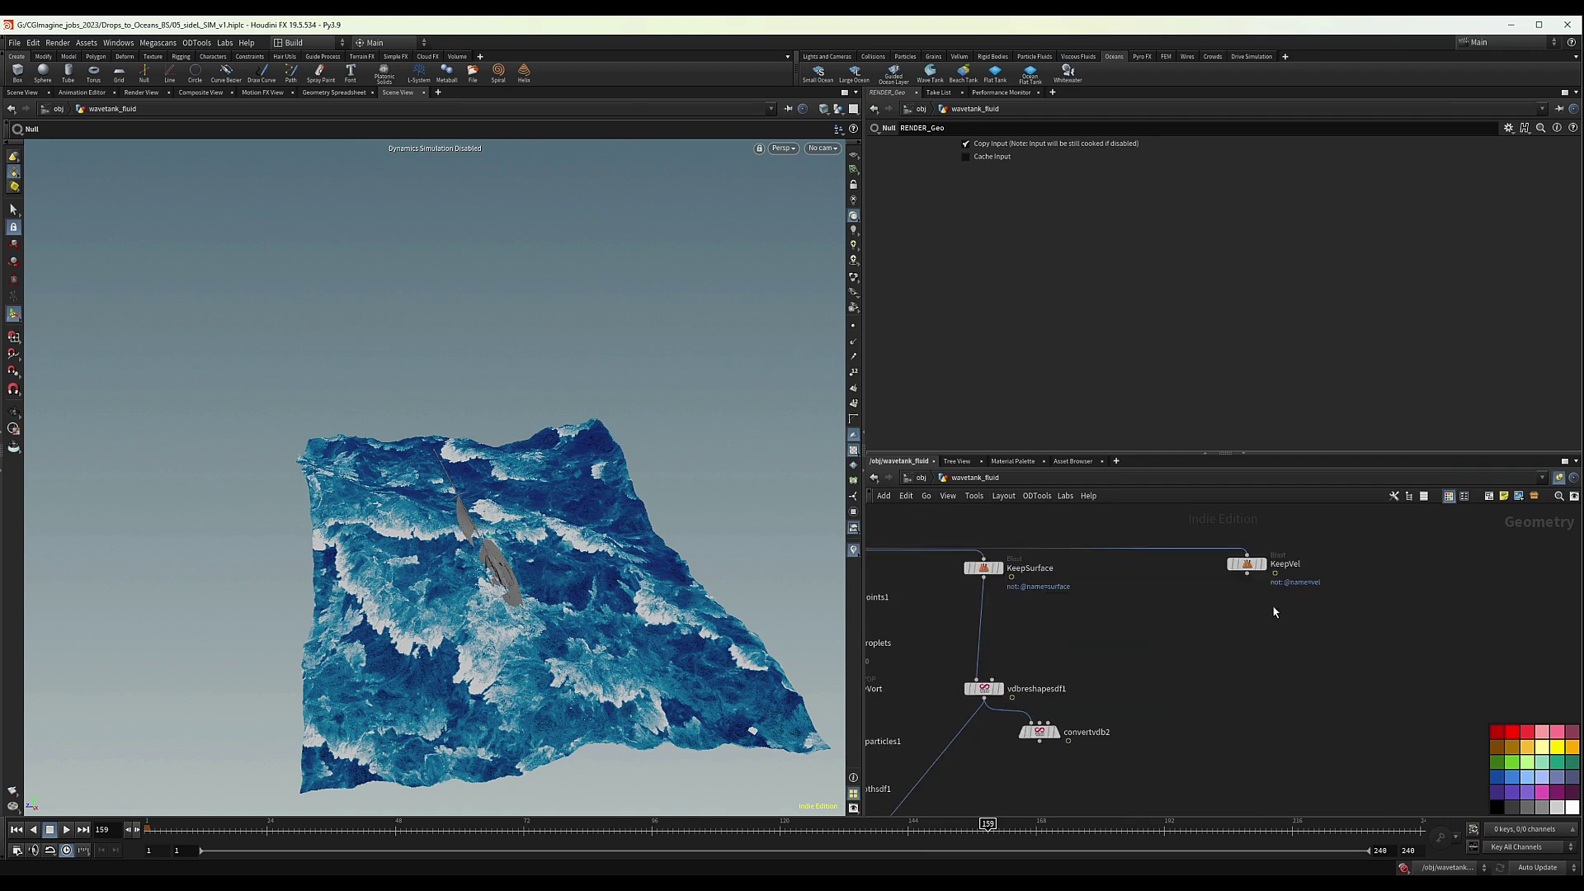
Add a null connected to KeepVel's output and name it OUT_VEL
{"action": "key", "text": "Tab"}
{"action": "type", "text": "null"}
{"action": "key", "text": "Return"}
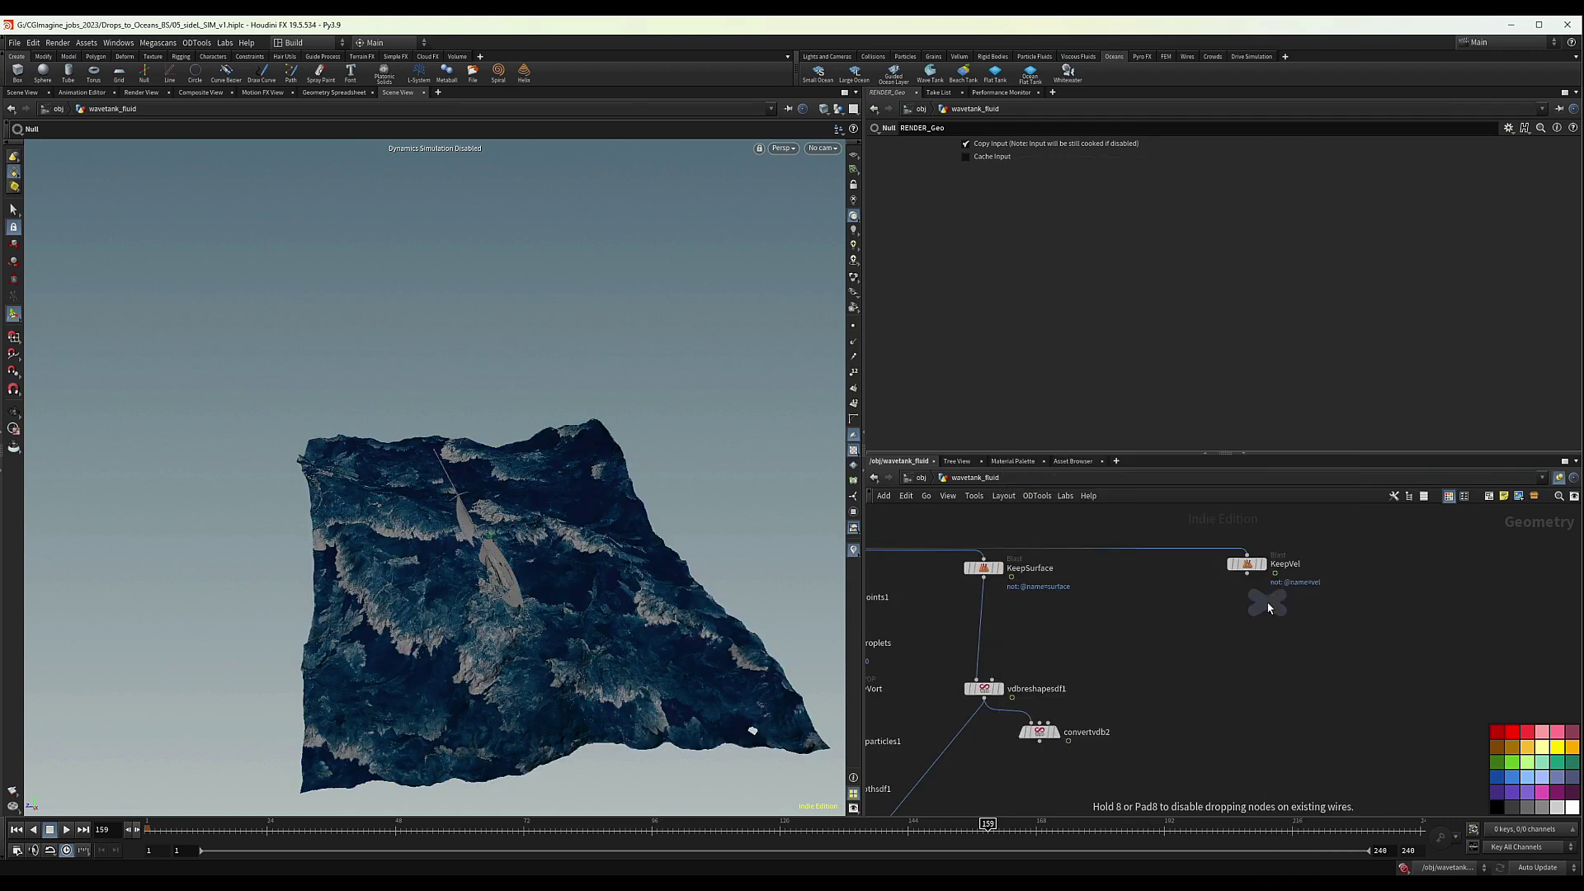
{"action": "left_click", "coordinate": [1250, 638]}
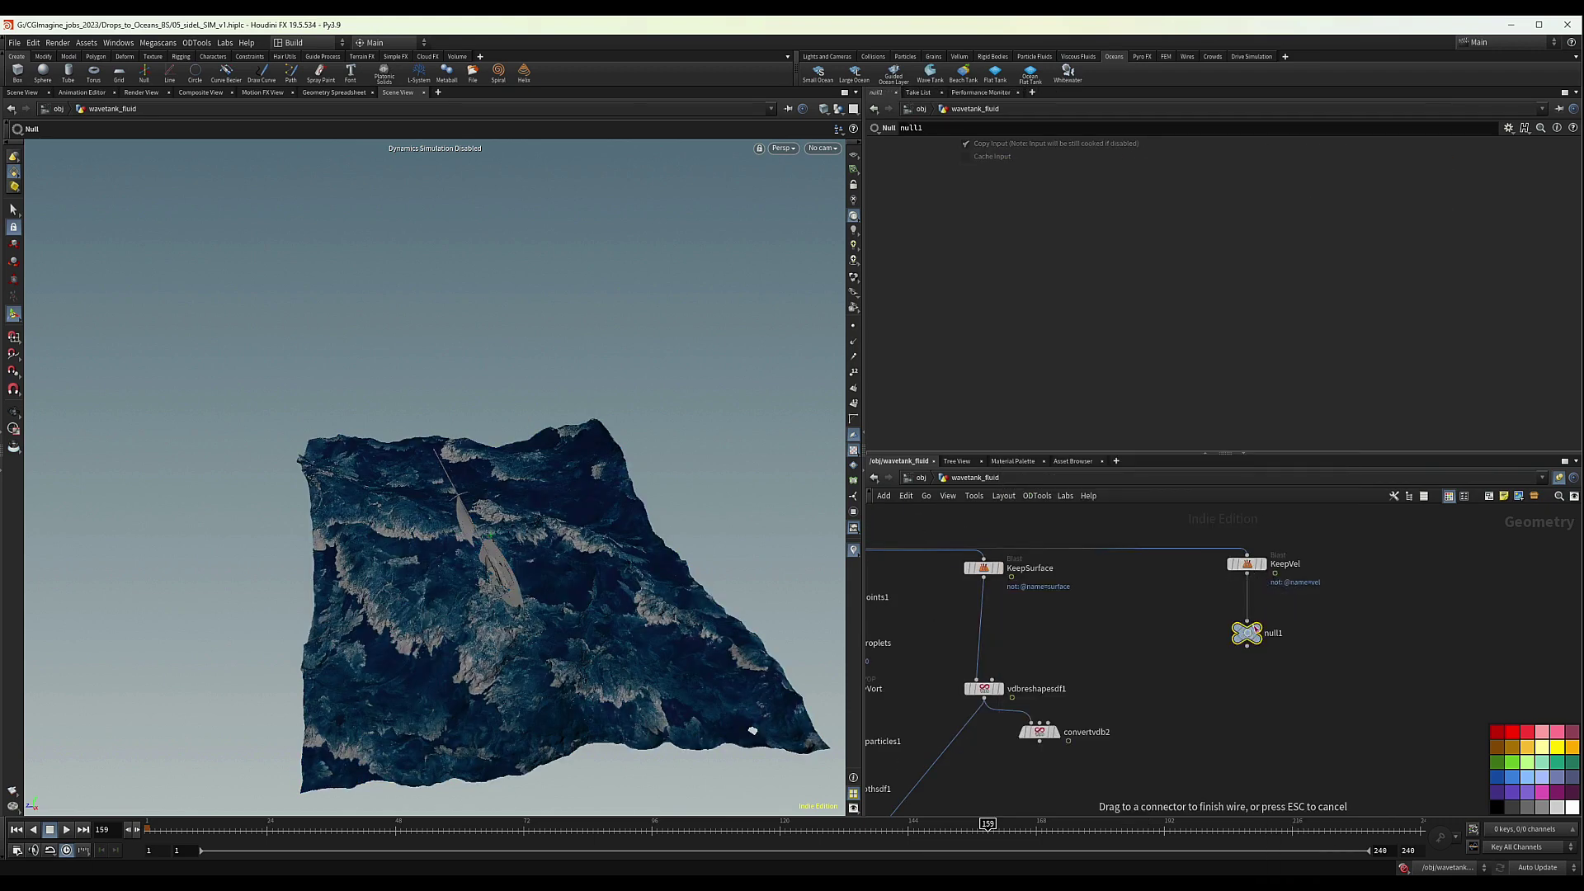
{"action": "double_click", "coordinate": [1274, 633]}
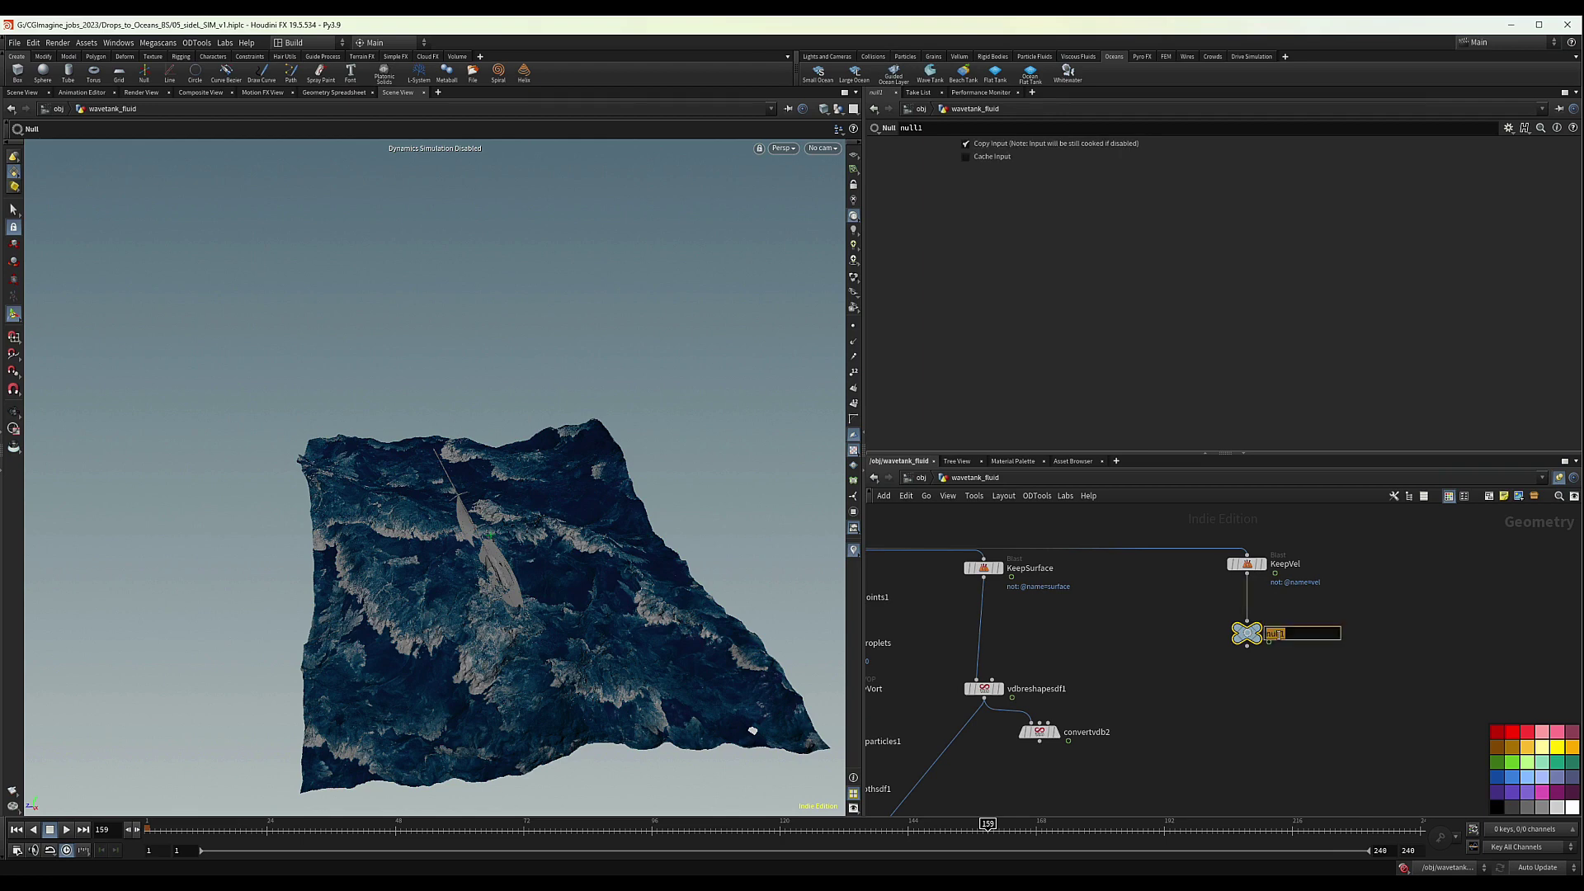
{"action": "type", "text": "OUTVEL"}
{"action": "key", "text": "Return"}
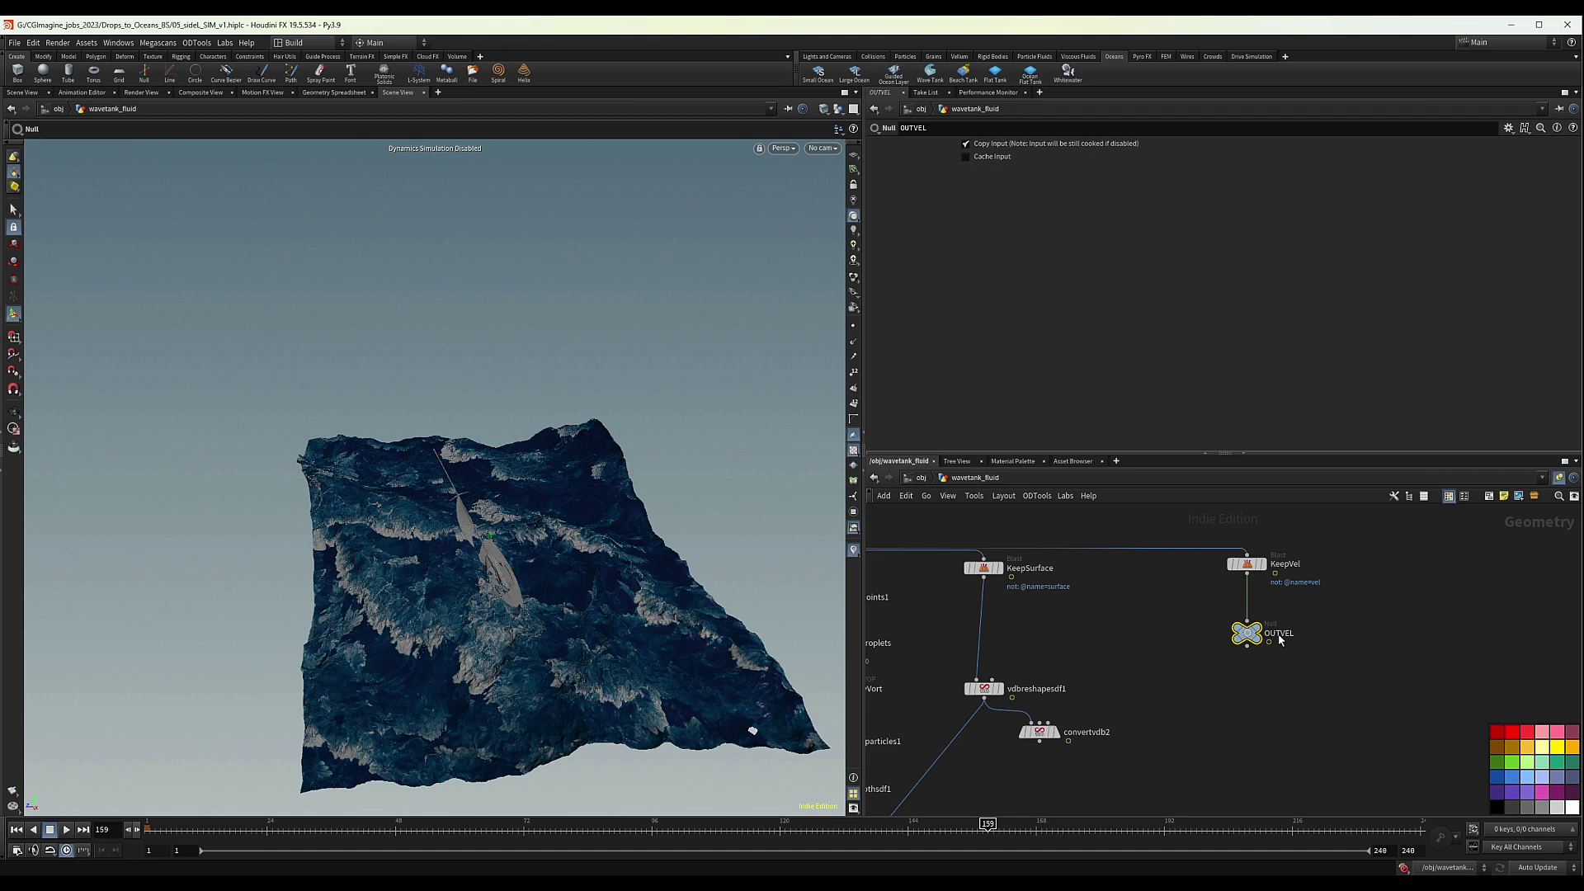
{"action": "double_click", "coordinate": [1278, 634]}
{"action": "left_click", "coordinate": [1283, 634]}
{"action": "type", "text": "_"}
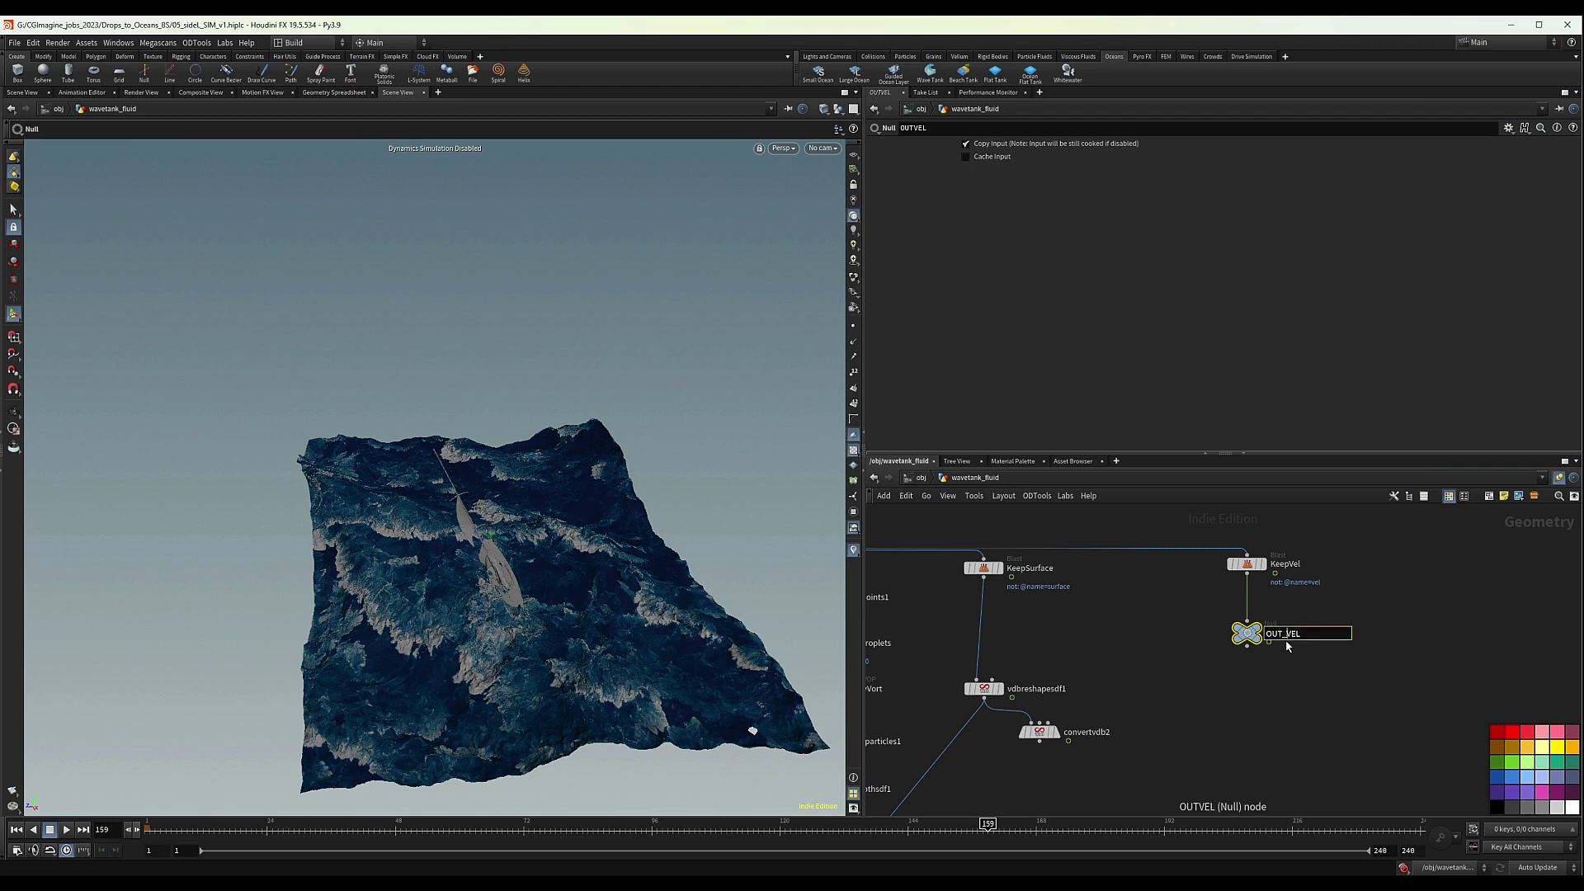
{"action": "left_click", "coordinate": [1265, 670]}
Duplicate the OUT_VEL null, connect the copy to KeepSurface's output and name it OUT_SUR
{"action": "left_click_drag", "start_coordinate": [1247, 634], "coordinate": [1097, 633], "text": "alt"}
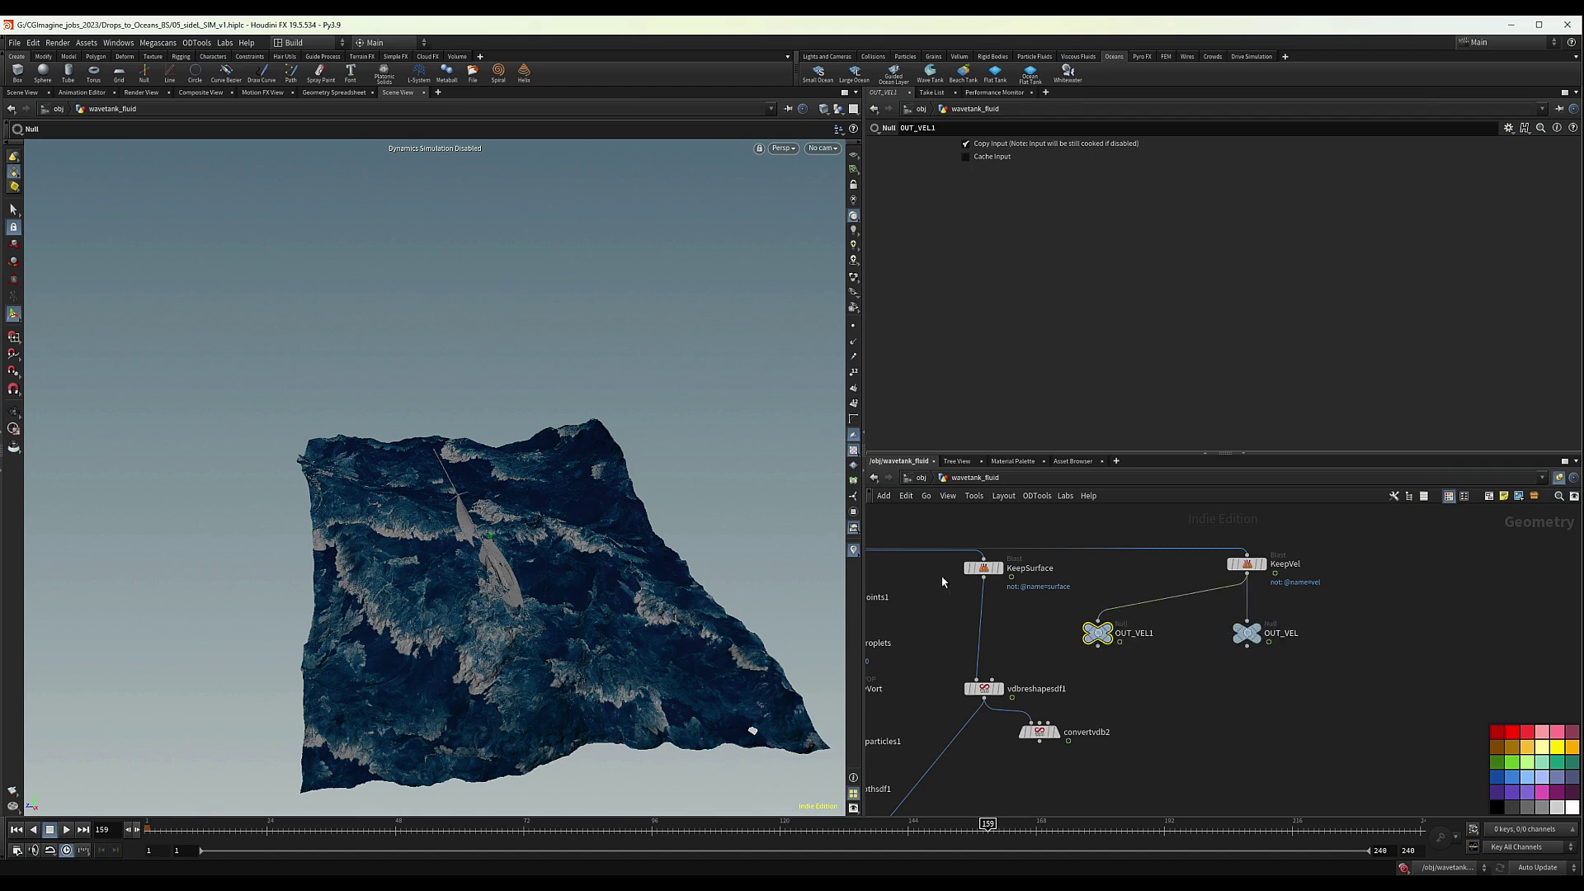
{"action": "left_click_drag", "start_coordinate": [985, 579], "coordinate": [1136, 634]}
{"action": "double_click", "coordinate": [1159, 633]}
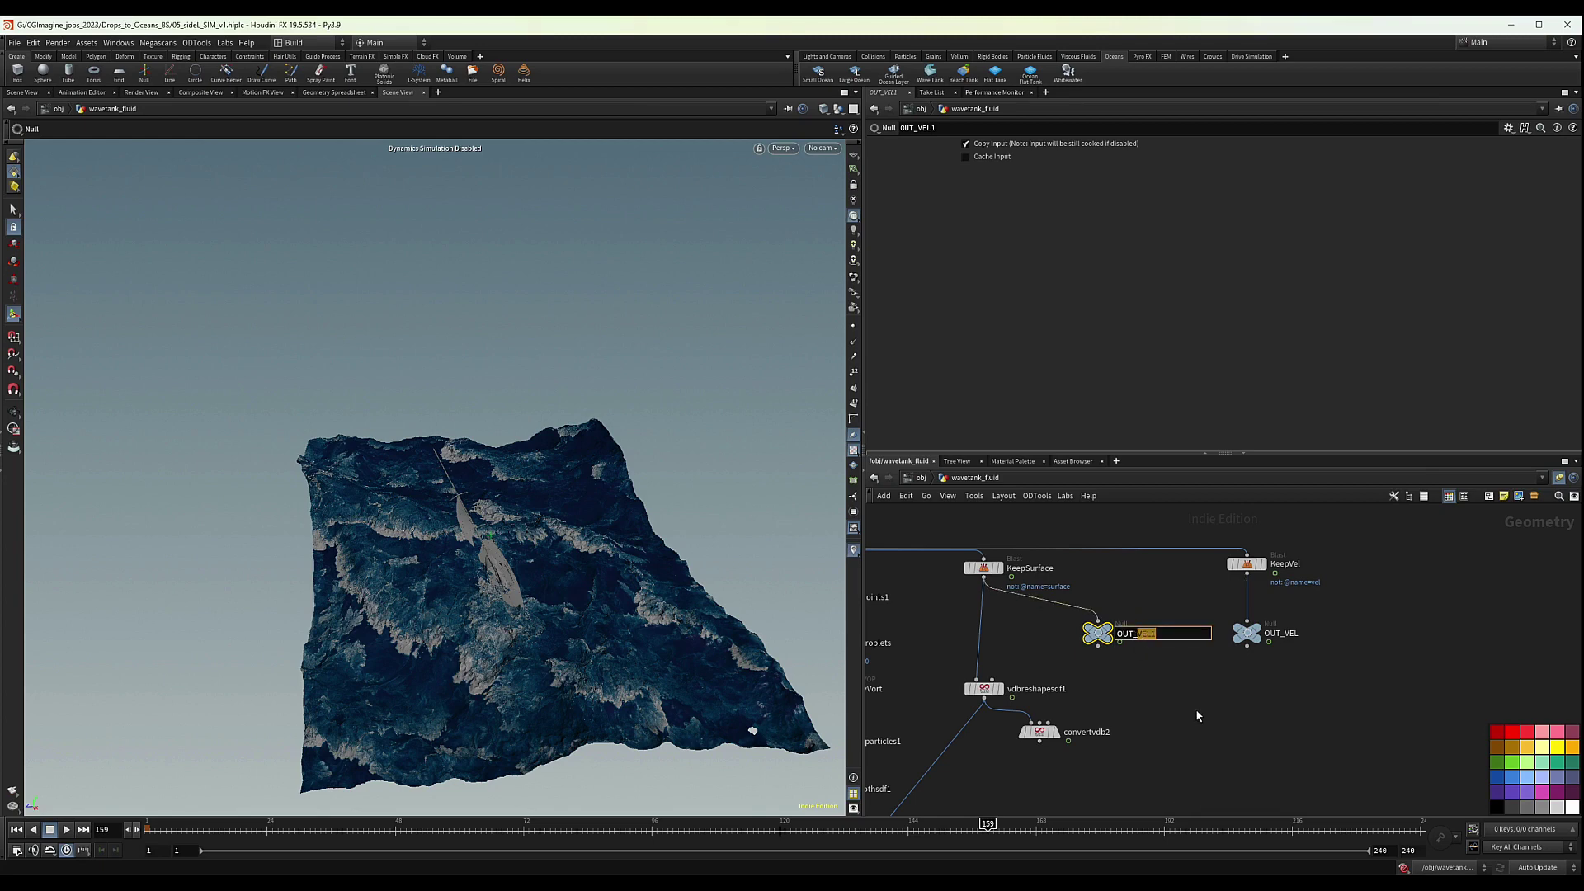
{"action": "type", "text": "SUR"}
{"action": "key", "text": "Return"}
Copy the OUT_VEL null and paste its path as the velocity source SOP of popadvectbyvolumes1 in wavetank_sim_SideL
{"action": "left_click_drag", "start_coordinate": [1306, 591], "coordinate": [1222, 666]}
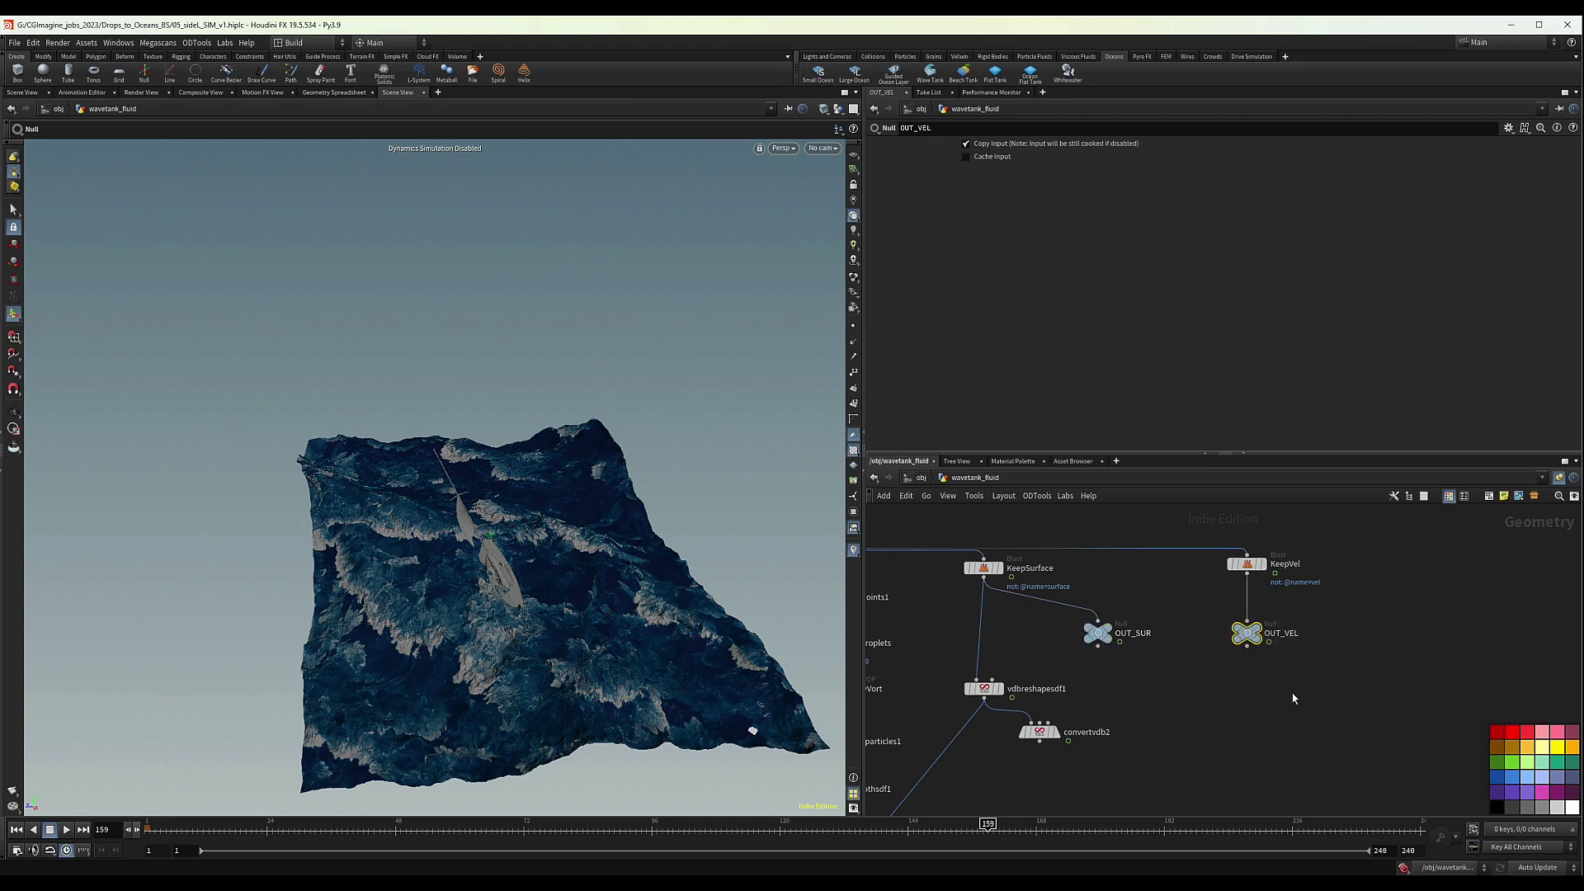
{"action": "key", "text": "ctrl+c"}
{"action": "left_click", "coordinate": [930, 477]}
{"action": "left_click", "coordinate": [918, 480]}
{"action": "left_click", "coordinate": [923, 479]}
{"action": "double_click", "coordinate": [1202, 707]}
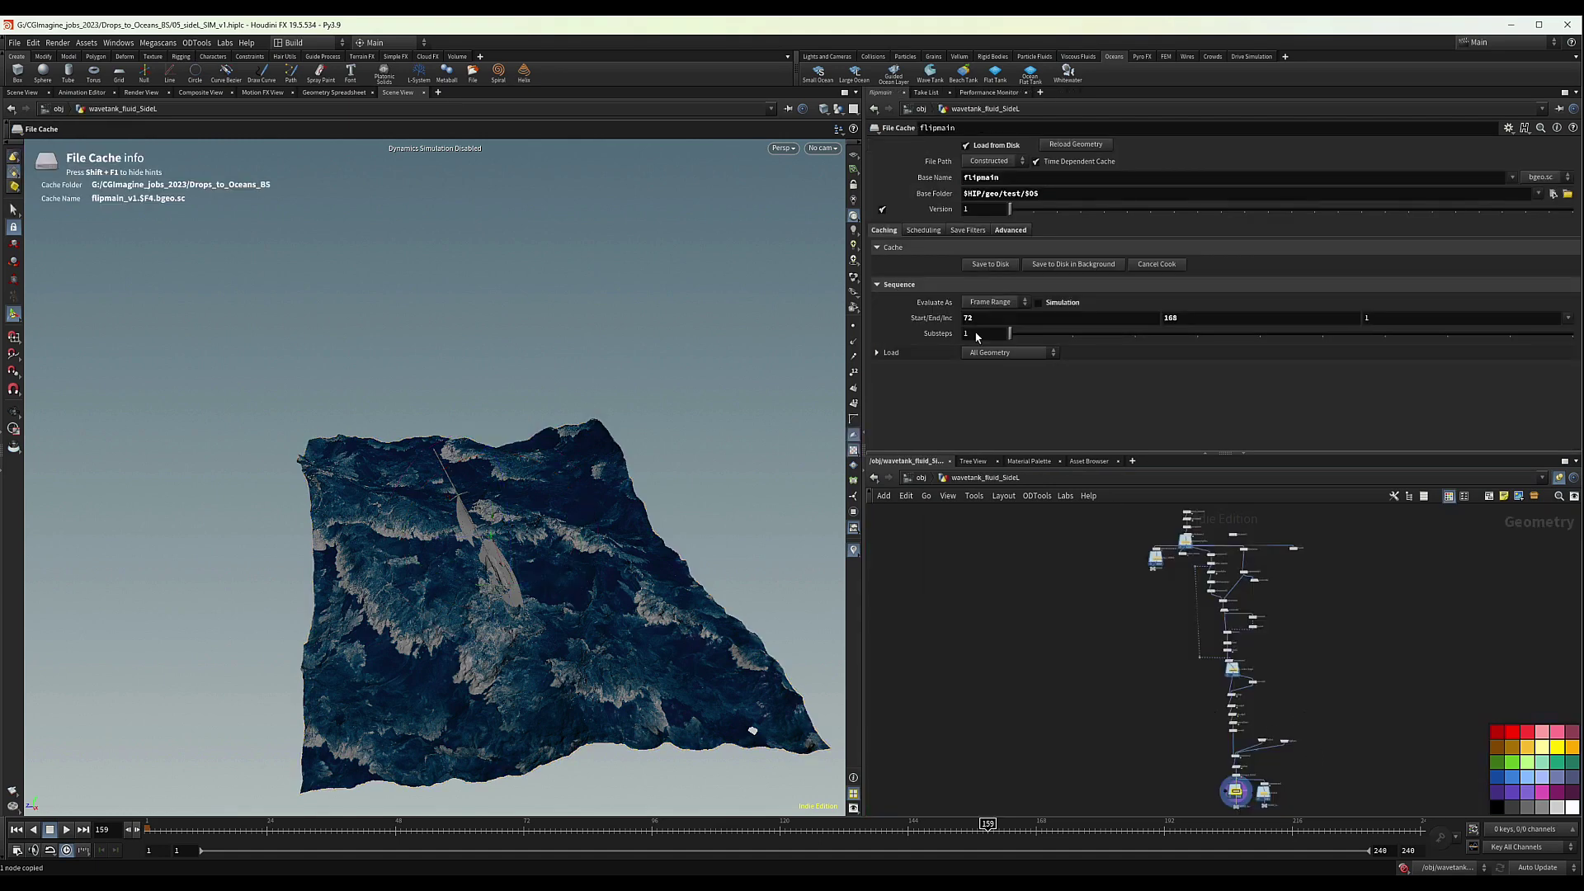
{"action": "middle_click_drag", "start_coordinate": [1329, 707], "coordinate": [1315, 684]}
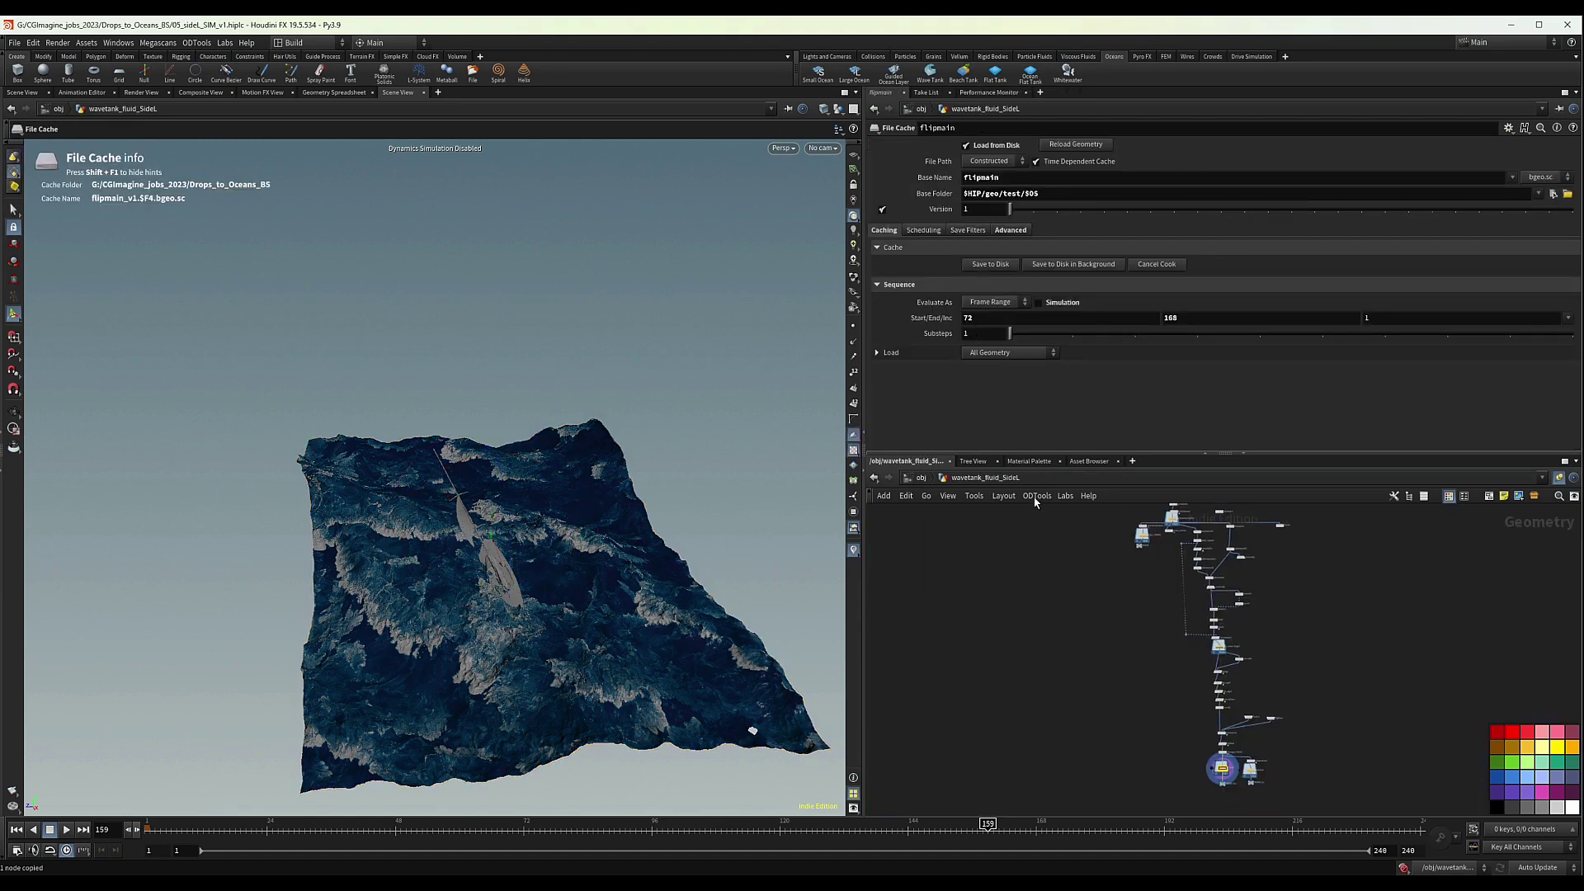
{"action": "left_click", "coordinate": [921, 478]}
{"action": "double_click", "coordinate": [1203, 651]}
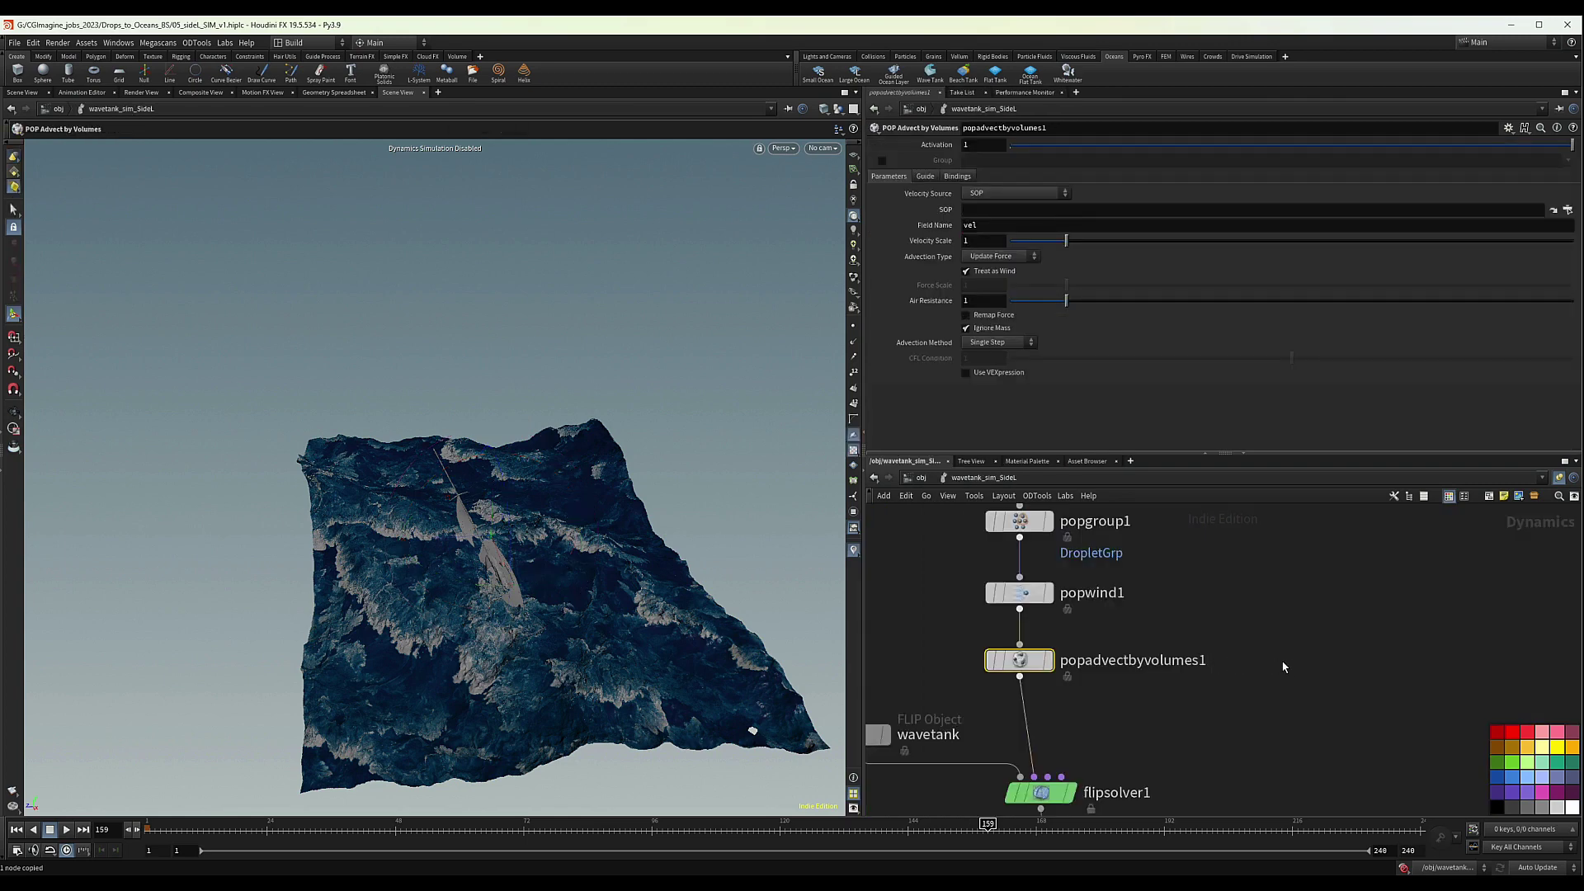
{"action": "left_click", "coordinate": [1053, 213]}
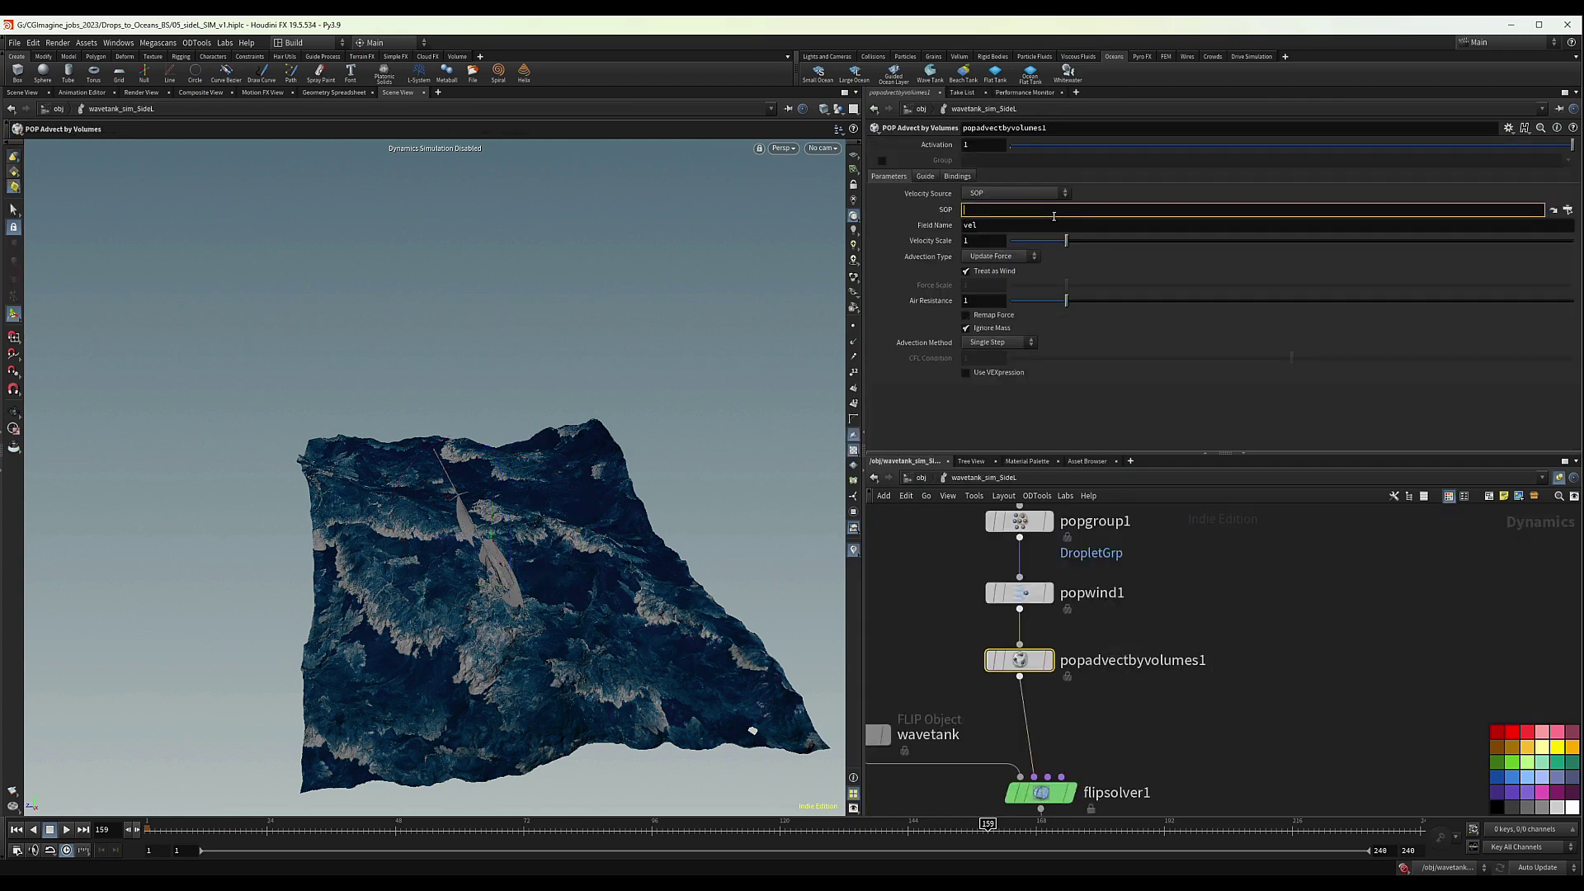
{"action": "key", "text": "ctrl+v"}
{"action": "left_click", "coordinate": [1227, 555]}
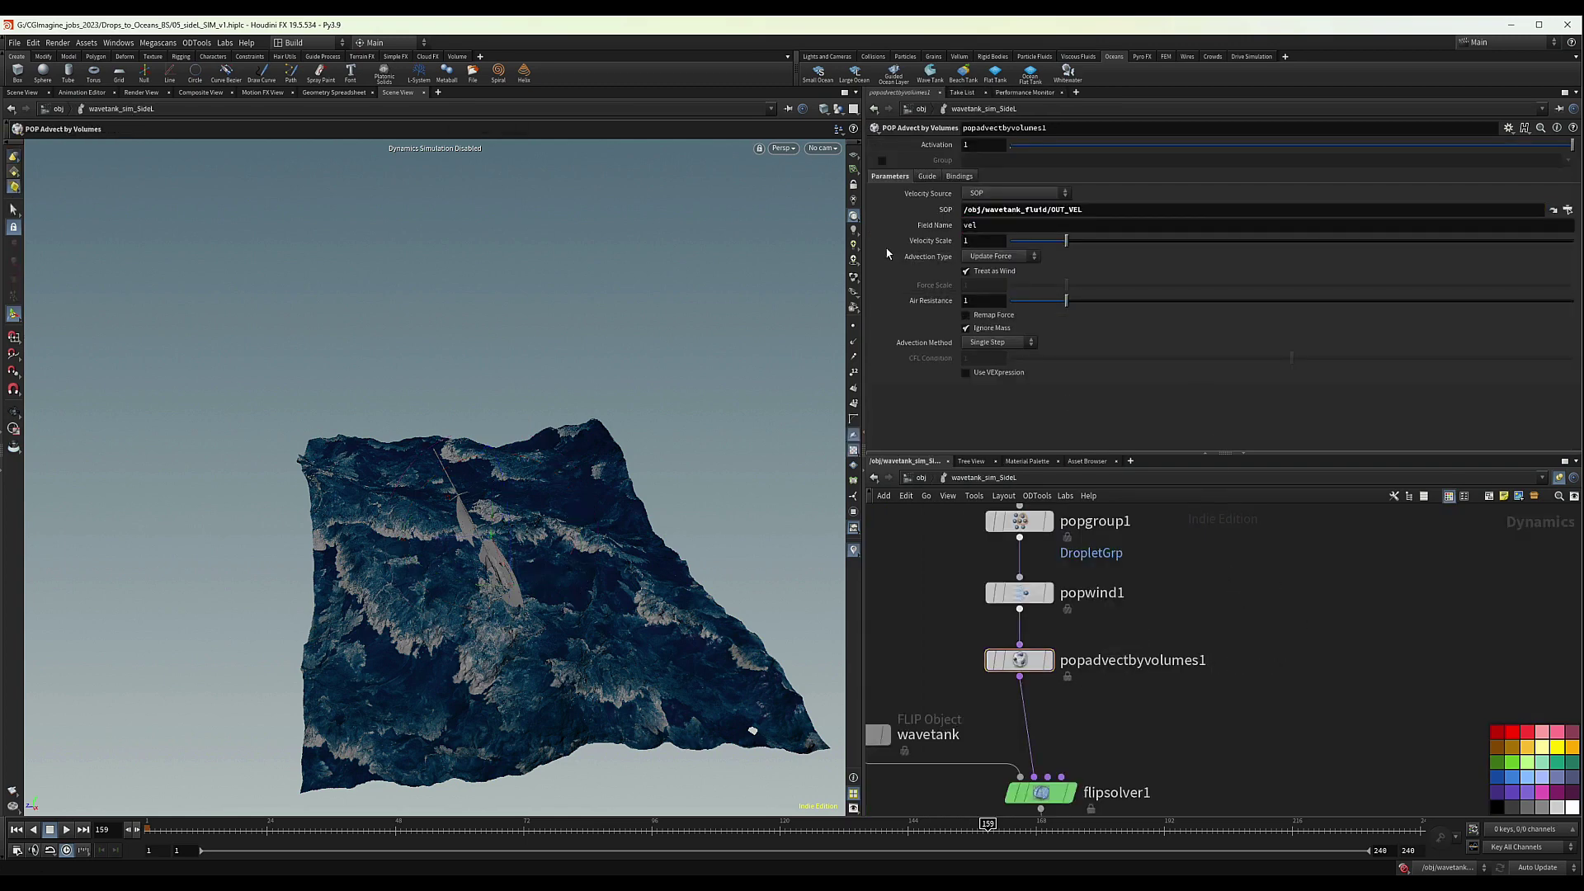
Turn off Treat as Wind on popadvectbyvolumes1 and set its Force Scale to 2
{"action": "left_click", "coordinate": [978, 298]}
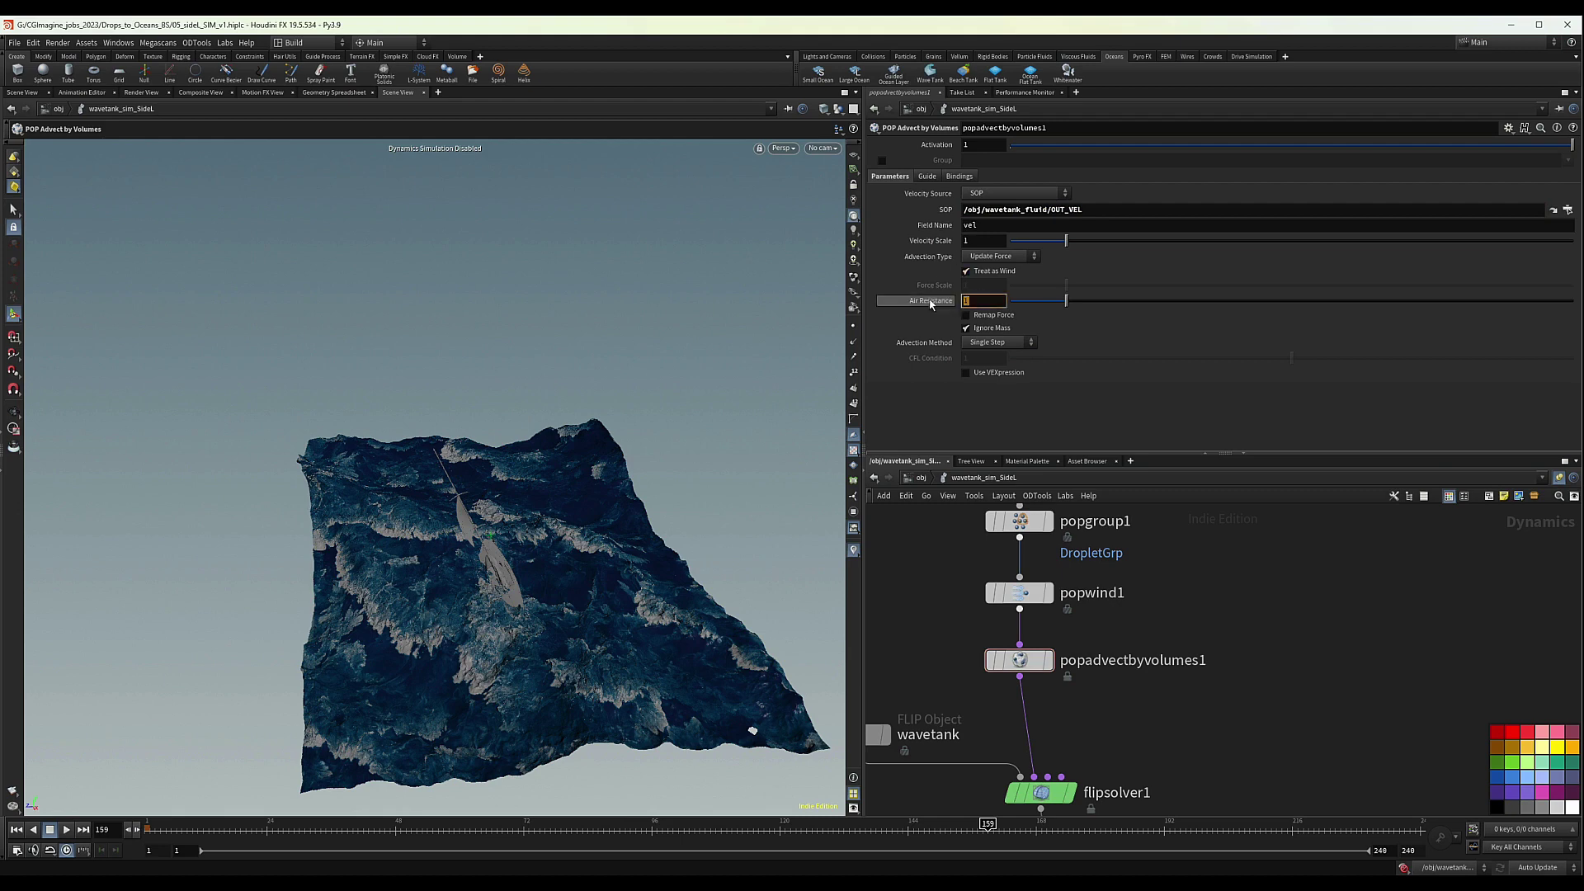
{"action": "left_click", "coordinate": [967, 273]}
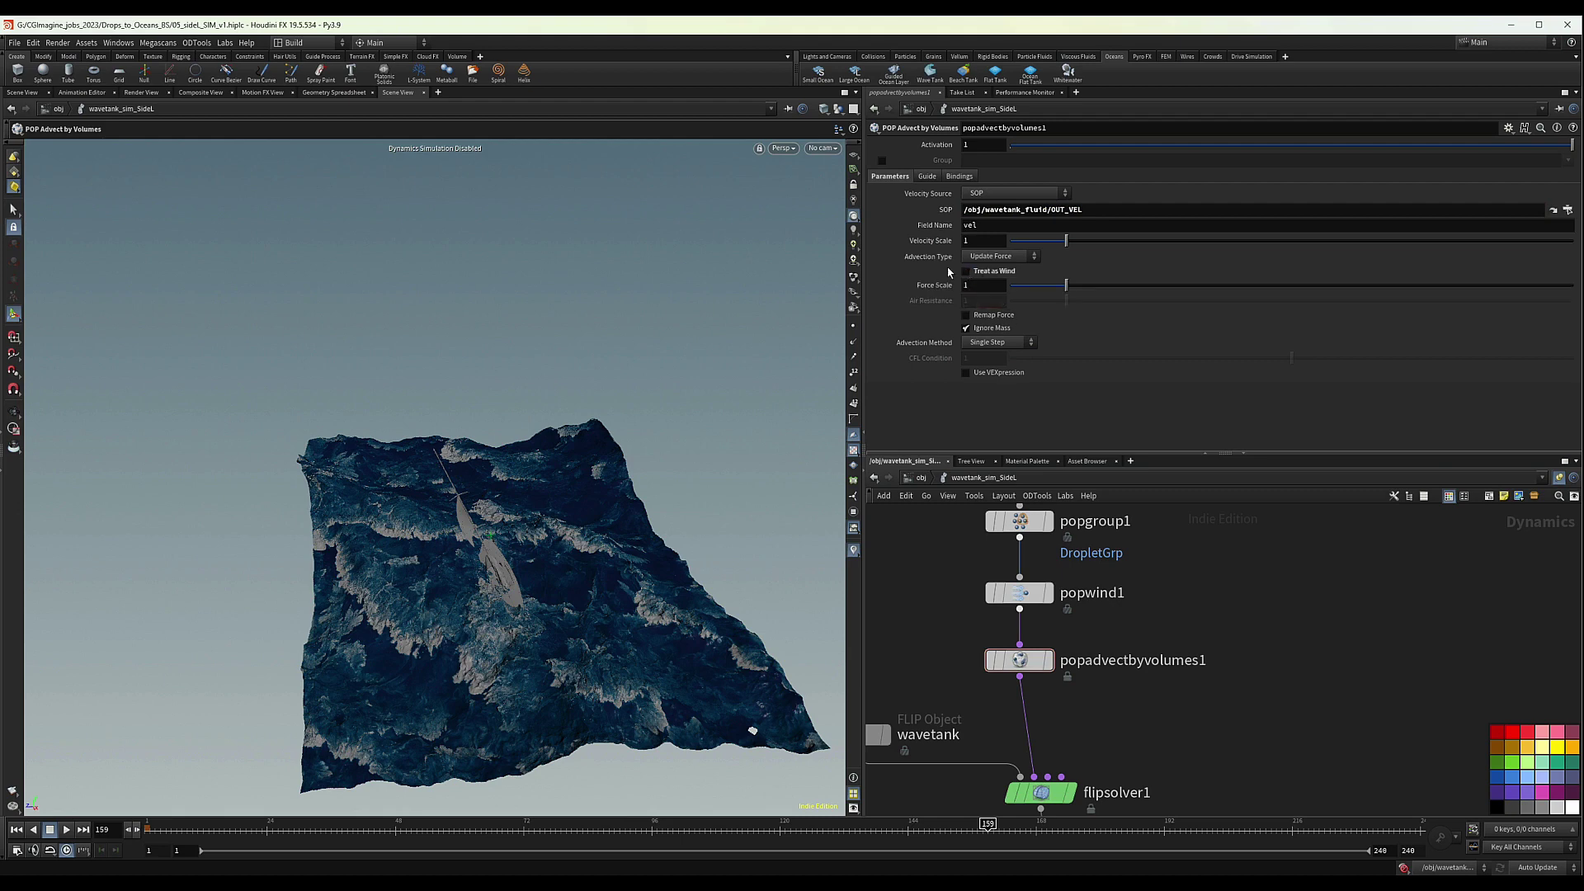
{"action": "left_click_drag", "start_coordinate": [913, 288], "coordinate": [911, 289]}
{"action": "type", "text": "2"}
{"action": "key", "text": "Return"}
Delete the merge1 node and connect flipsolver1's output directly to gravity1
{"action": "middle_click_drag", "start_coordinate": [1231, 745], "coordinate": [1175, 679]}
{"action": "left_click_drag", "start_coordinate": [1175, 657], "coordinate": [1053, 721]}
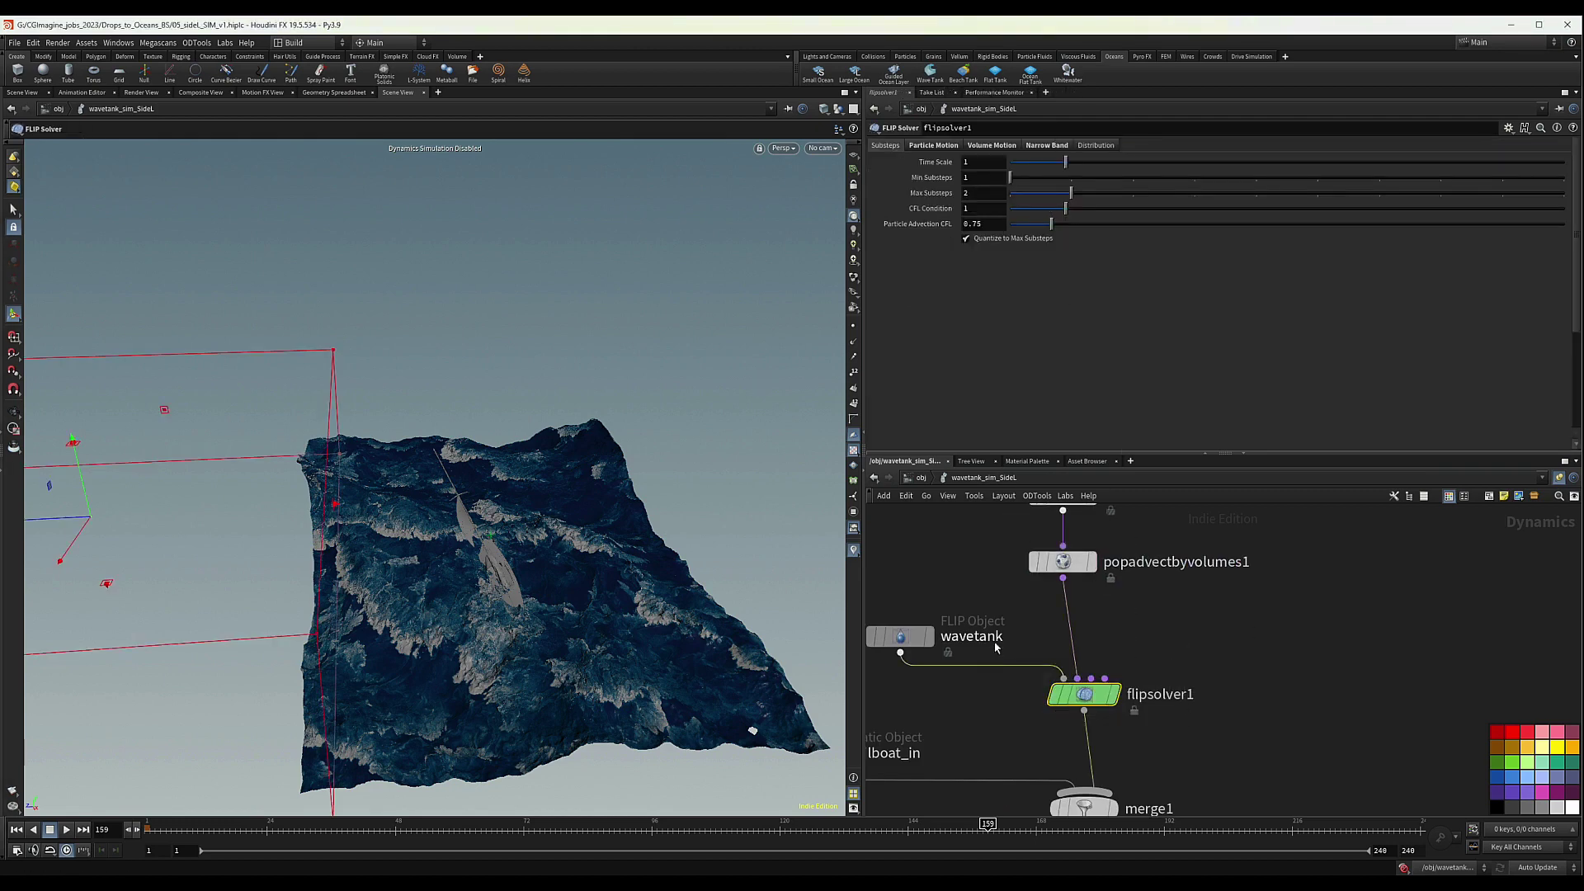
{"action": "middle_click_drag", "start_coordinate": [946, 593], "coordinate": [1089, 510]}
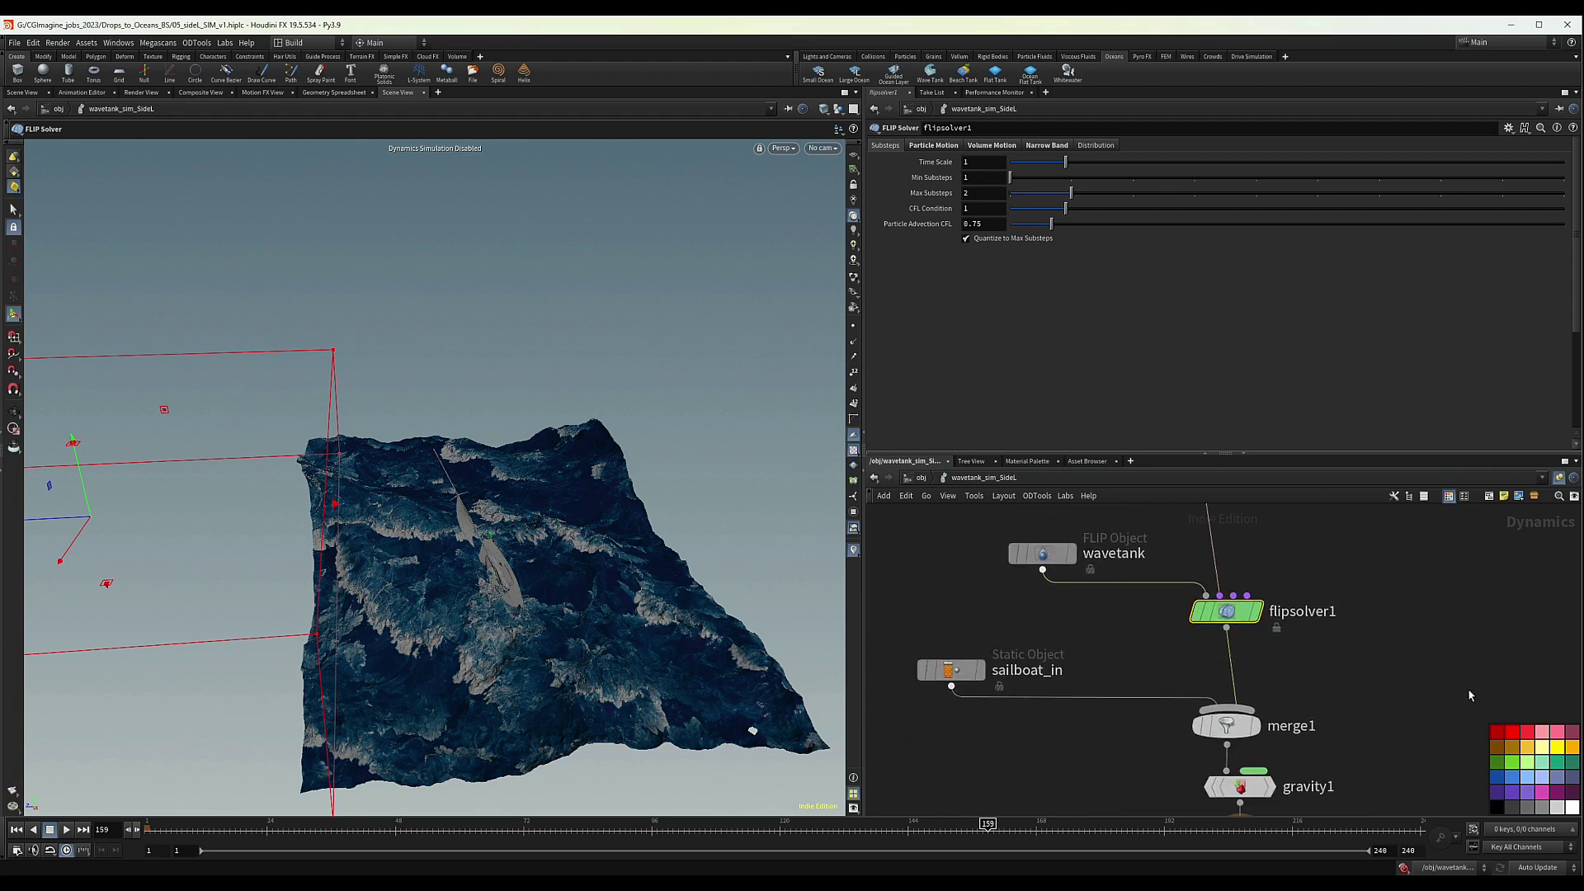
{"action": "left_click_drag", "start_coordinate": [1423, 689], "coordinate": [1139, 768]}
{"action": "key", "text": "Delete"}
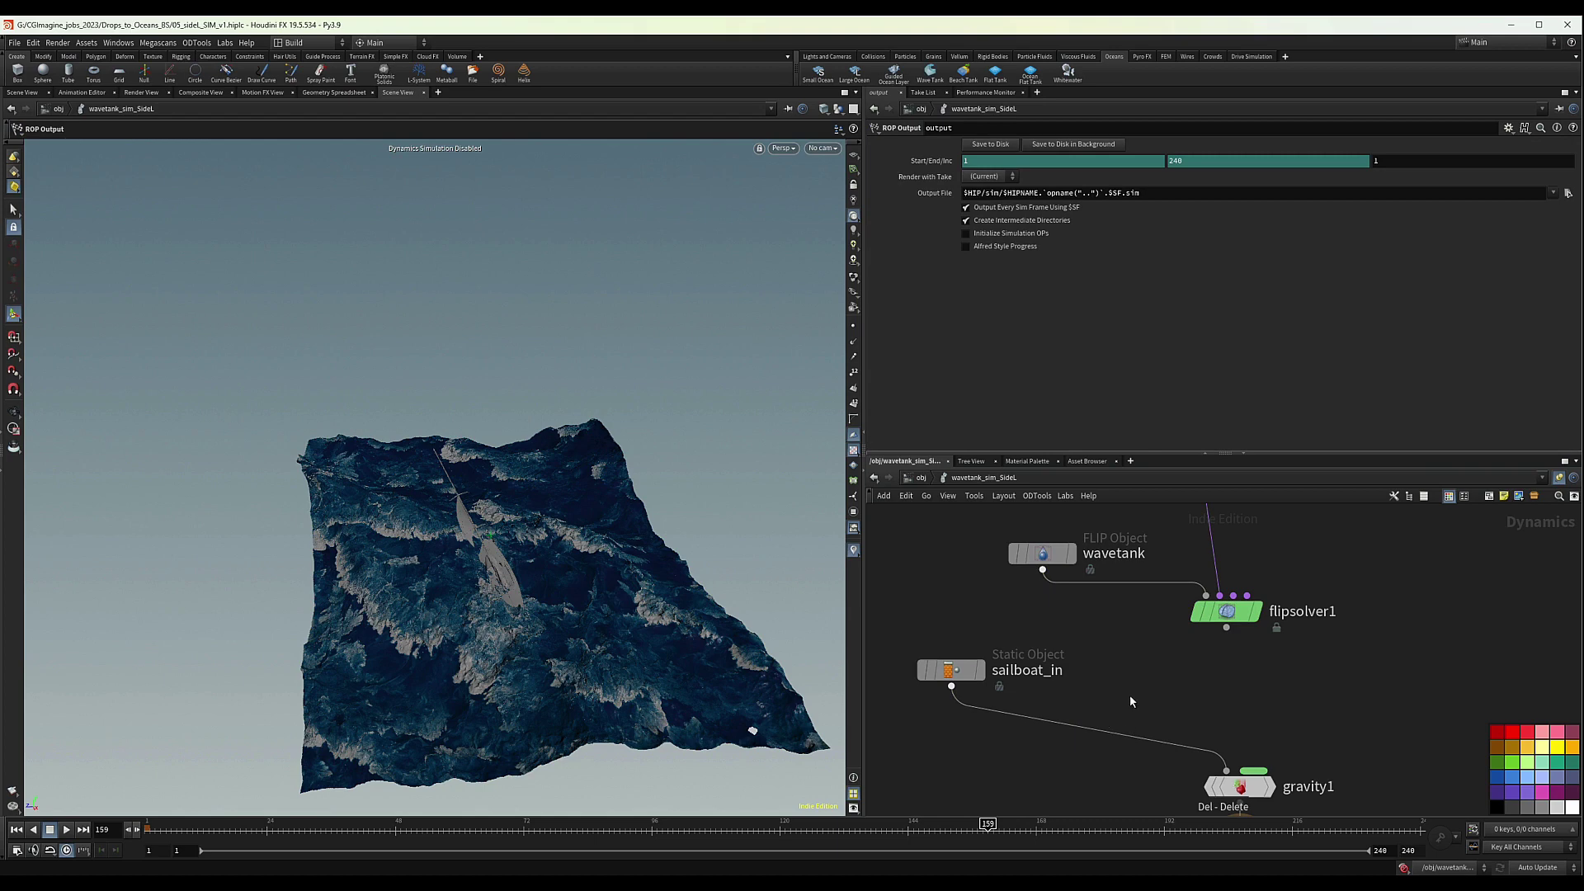
{"action": "left_click_drag", "start_coordinate": [1227, 629], "coordinate": [1227, 771]}
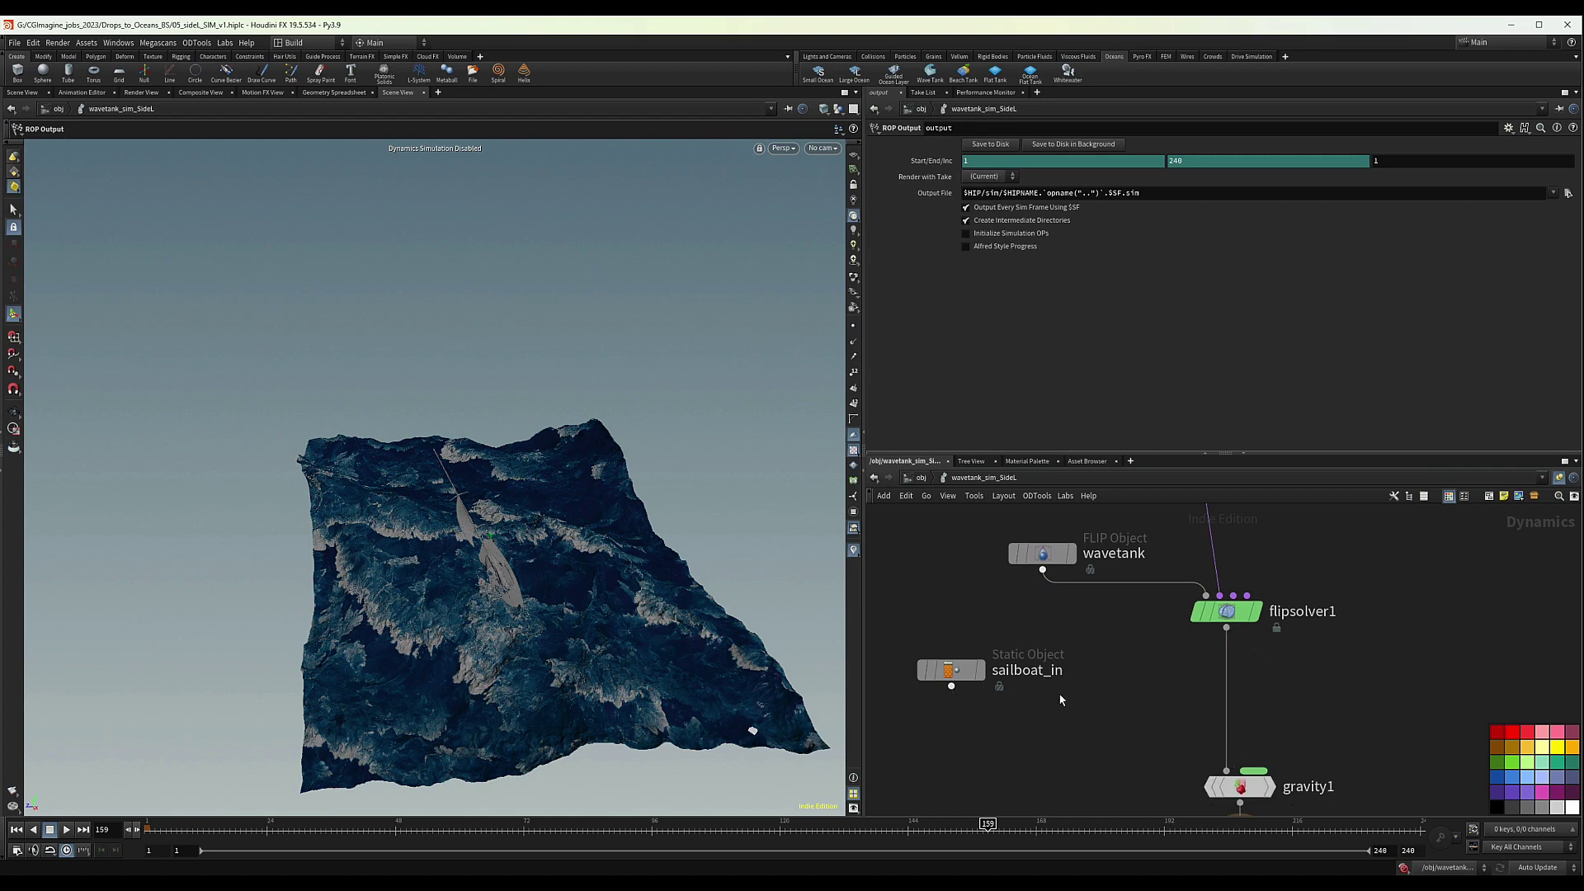
Delete the sailboat_in static object from the SideL simulation network
{"action": "scroll", "coordinate": [1062, 700], "scroll_direction": "down", "scroll_amount": 3}
{"action": "left_click_drag", "start_coordinate": [1040, 718], "coordinate": [980, 671]}
{"action": "key", "text": "Delete"}
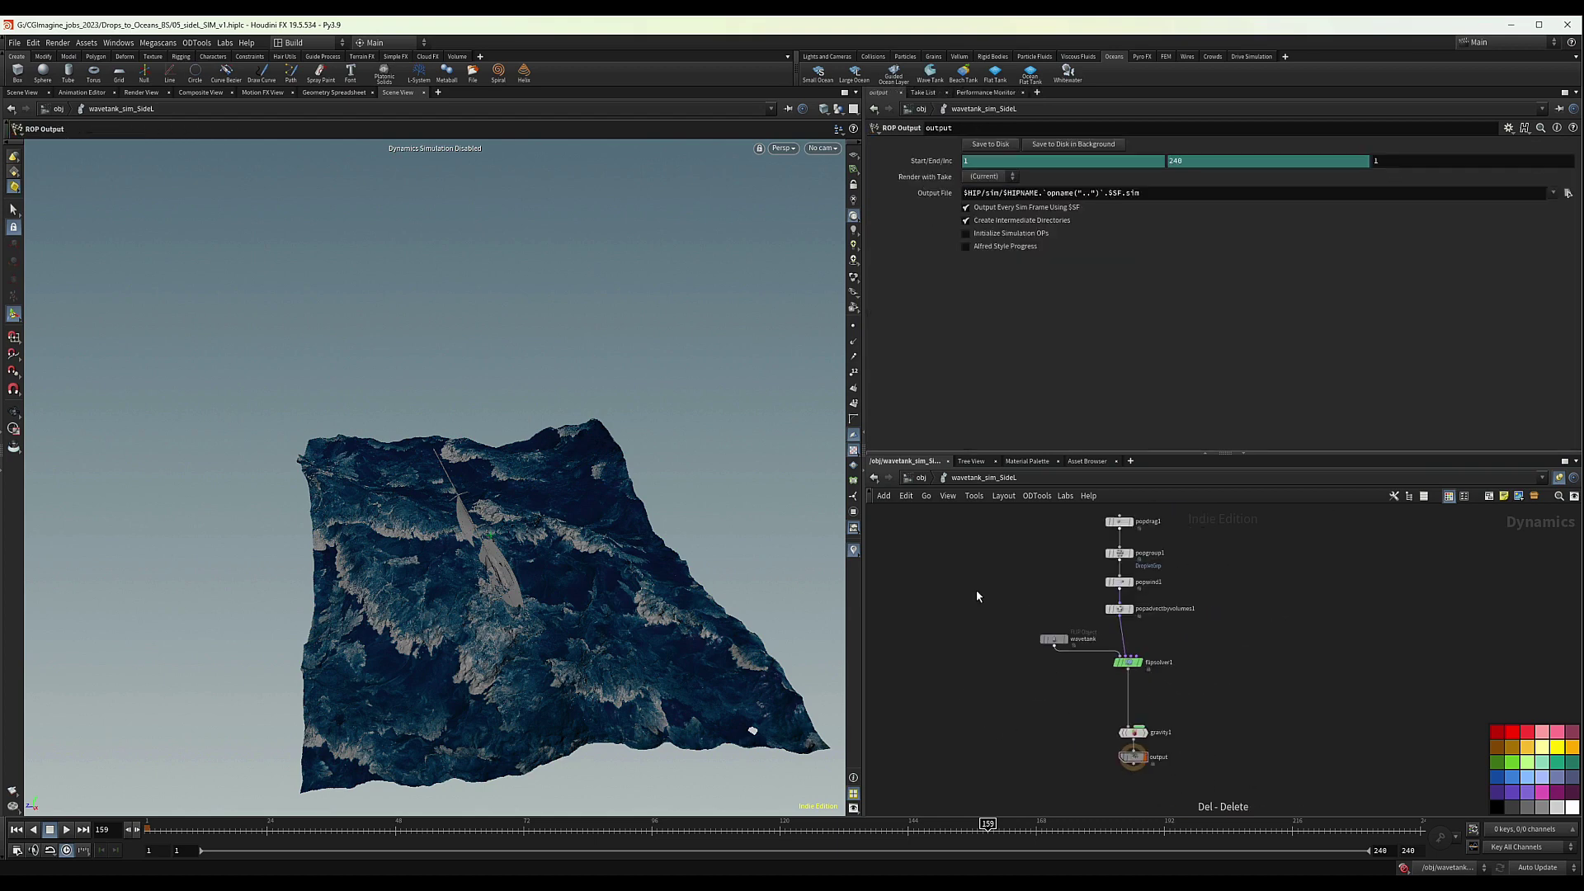
Check the wavetank FLIP object's properties and move gravity1 closer to flipsolver1
{"action": "scroll", "coordinate": [1008, 702], "scroll_direction": "down", "scroll_amount": 3}
{"action": "left_click_drag", "start_coordinate": [1117, 645], "coordinate": [1058, 688]}
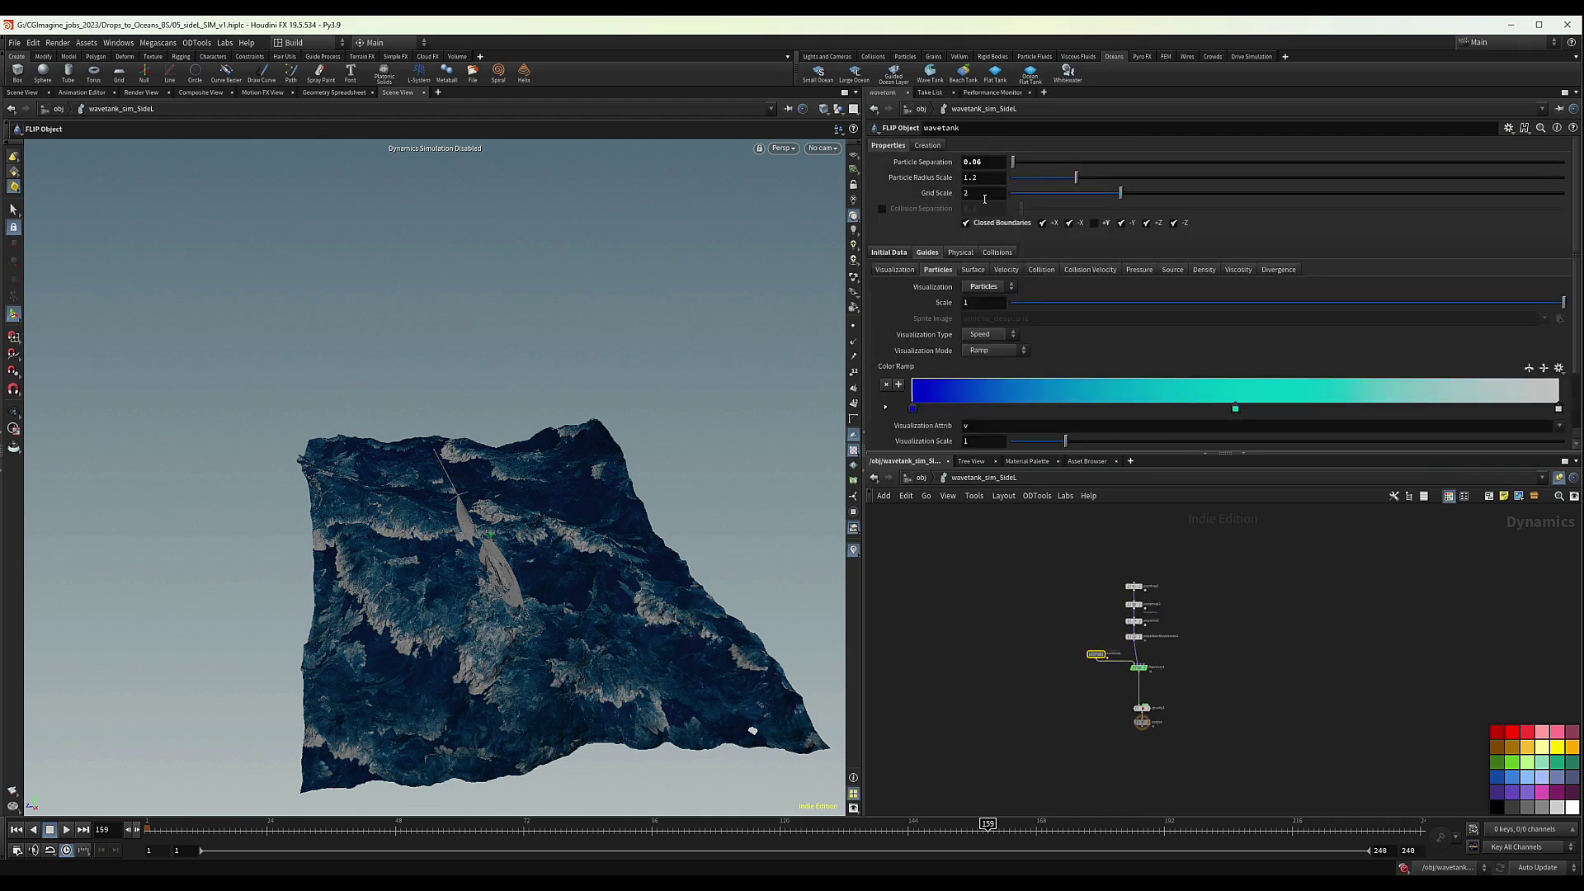
{"action": "middle_click_drag", "start_coordinate": [1279, 687], "coordinate": [1249, 628]}
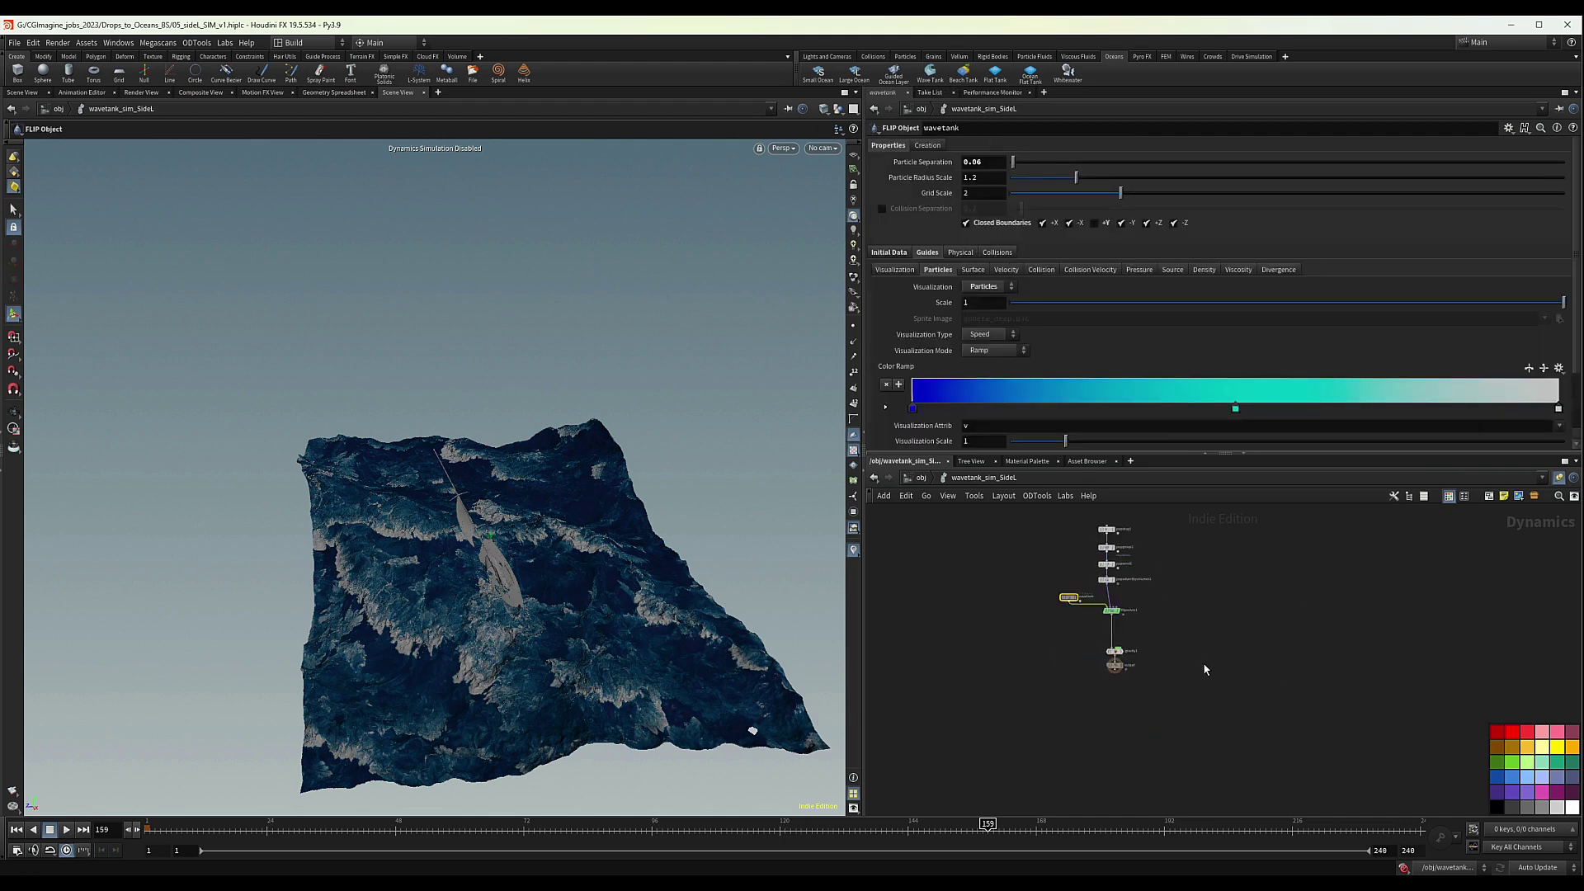
{"action": "scroll", "coordinate": [1147, 664], "scroll_direction": "up", "scroll_amount": 3}
{"action": "left_click_drag", "start_coordinate": [1087, 665], "coordinate": [1088, 627]}
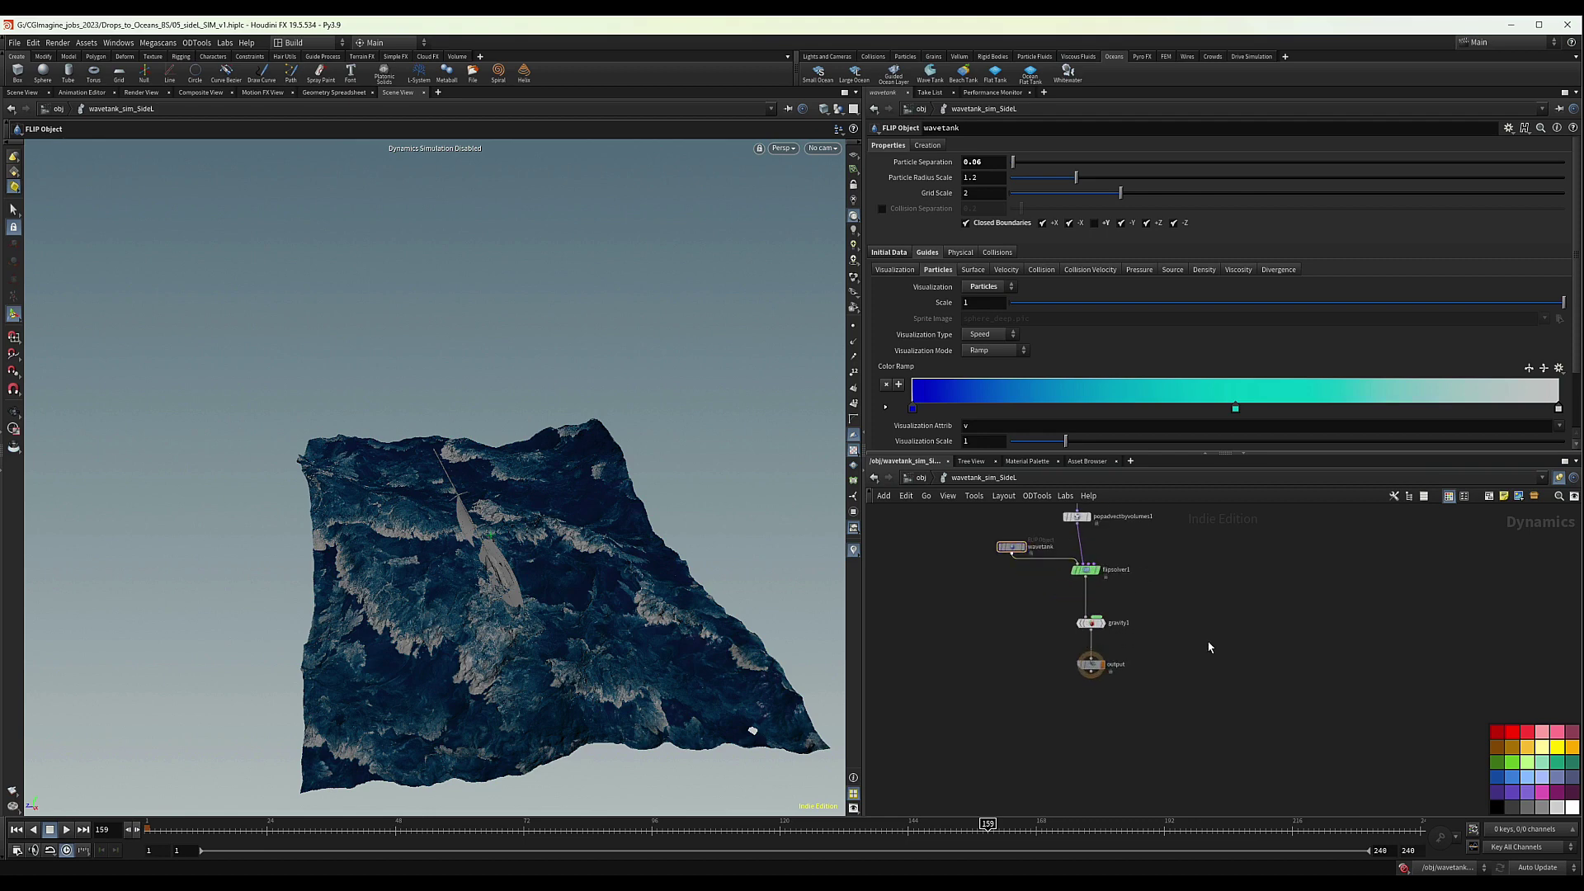
{"action": "left_click", "coordinate": [1091, 664]}
In the wavetank_fluid_SideL network, rename the compressed_HighRes file cache as compressed_SideL_Advected
{"action": "left_click", "coordinate": [920, 483]}
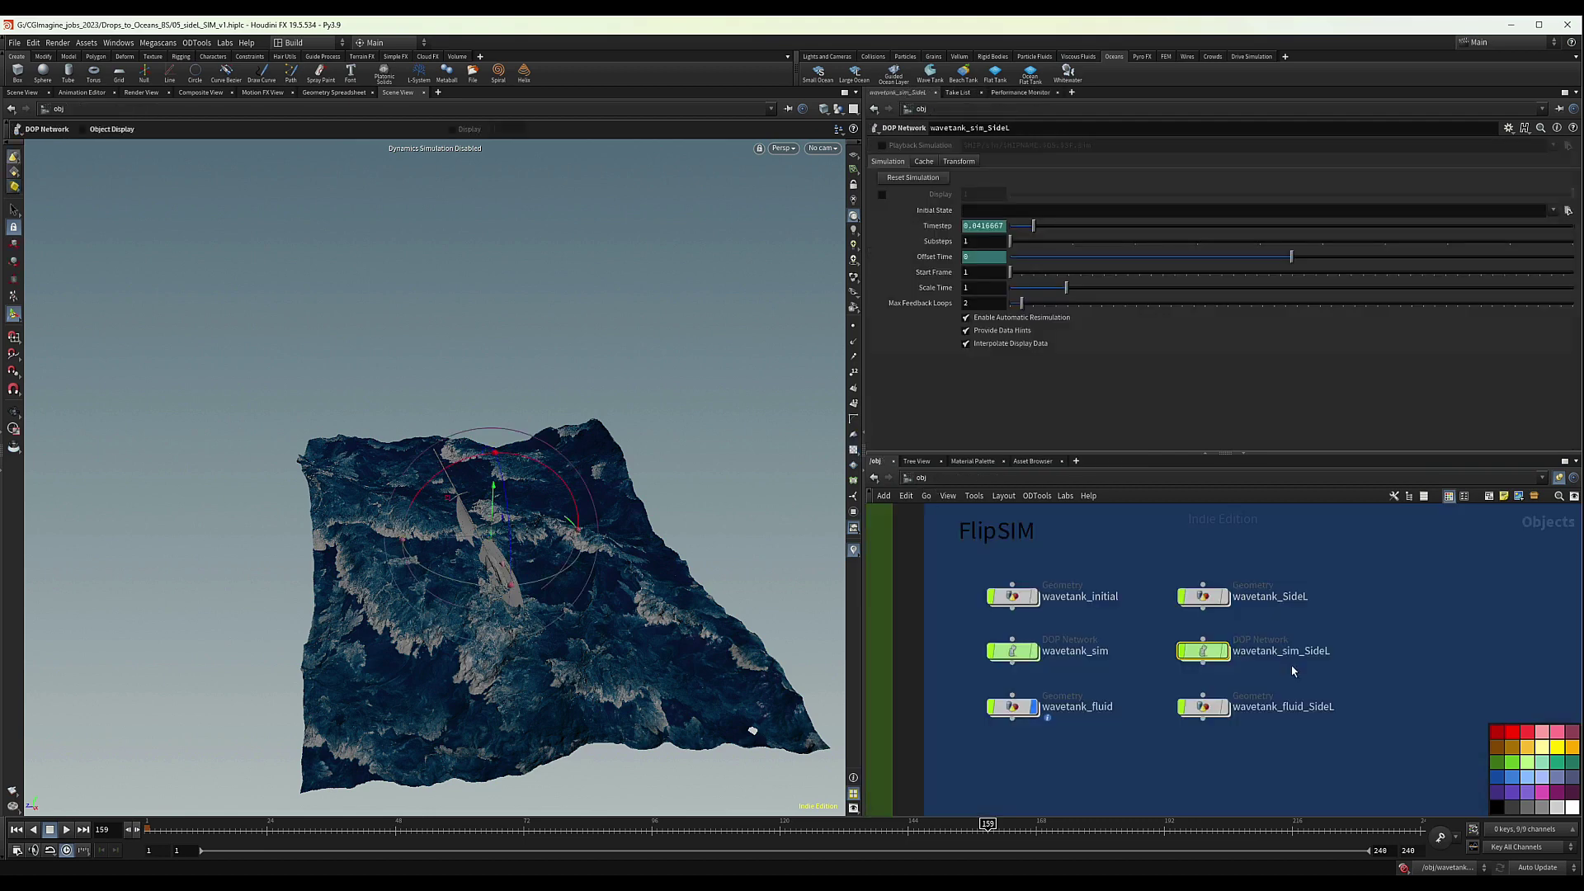
{"action": "left_click", "coordinate": [1209, 708]}
{"action": "left_click", "coordinate": [1218, 708]}
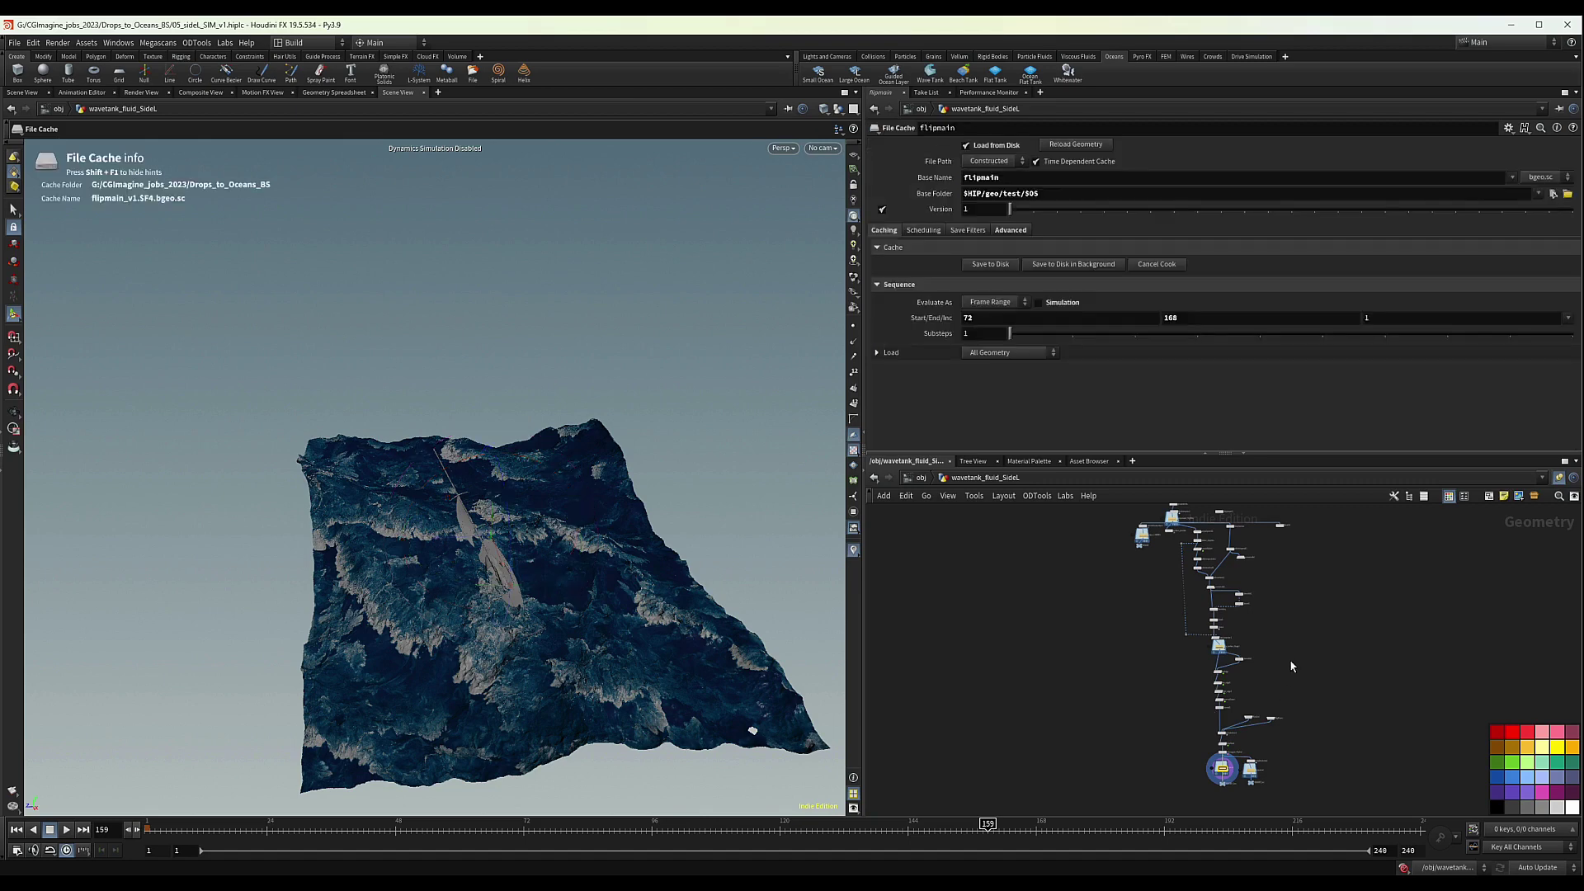
{"action": "scroll", "coordinate": [1133, 590], "scroll_direction": "up", "scroll_amount": 5}
{"action": "scroll", "coordinate": [1133, 590], "scroll_direction": "up", "scroll_amount": 5}
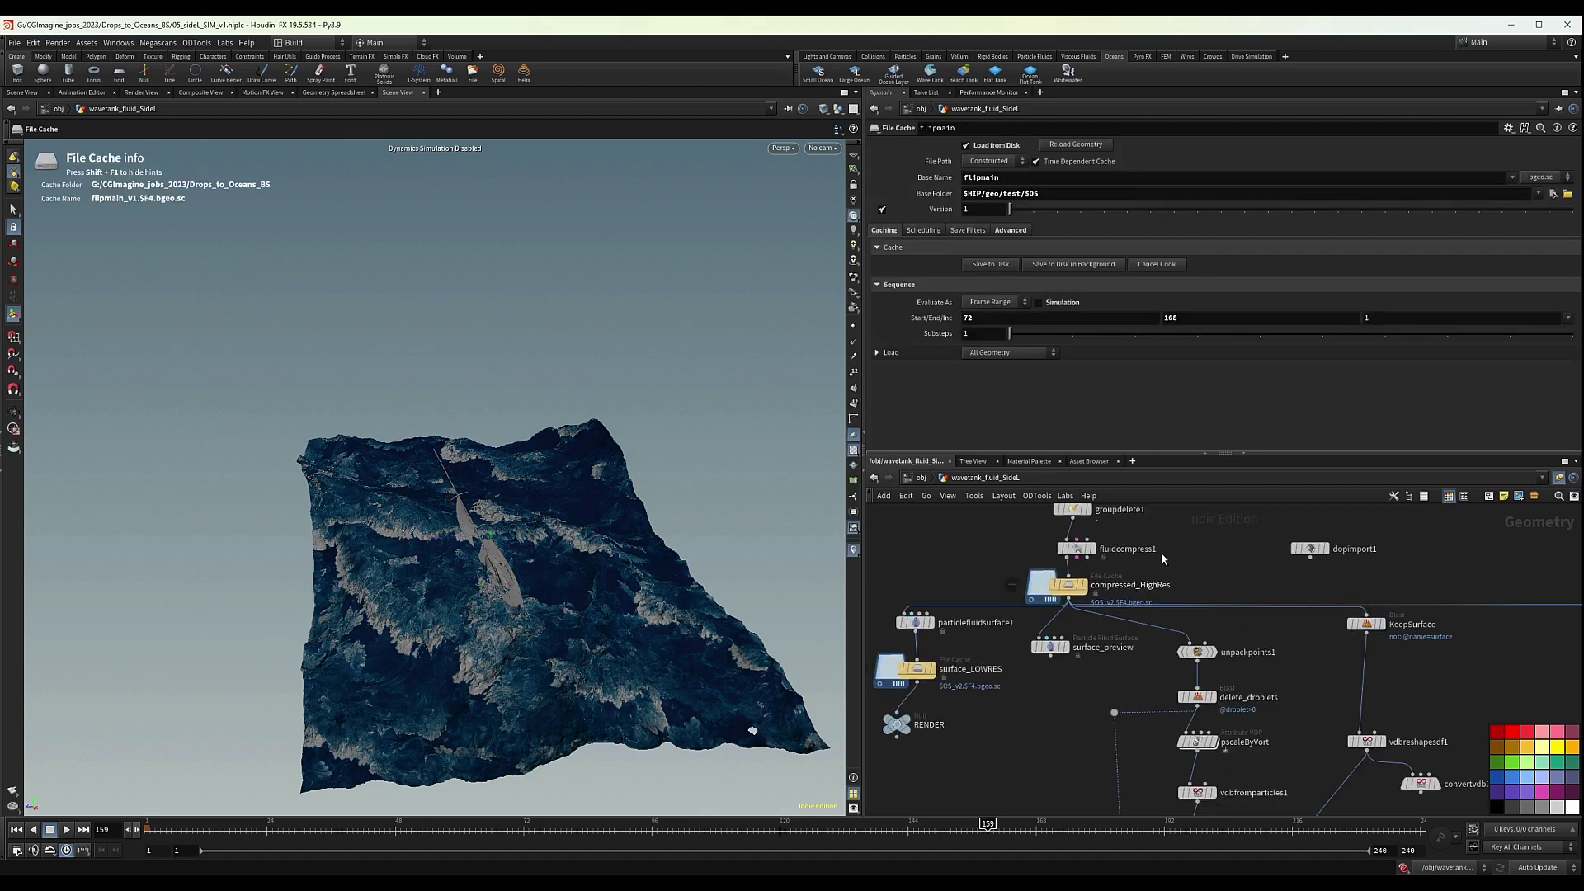
{"action": "scroll", "coordinate": [1198, 686], "scroll_direction": "up", "scroll_amount": 3}
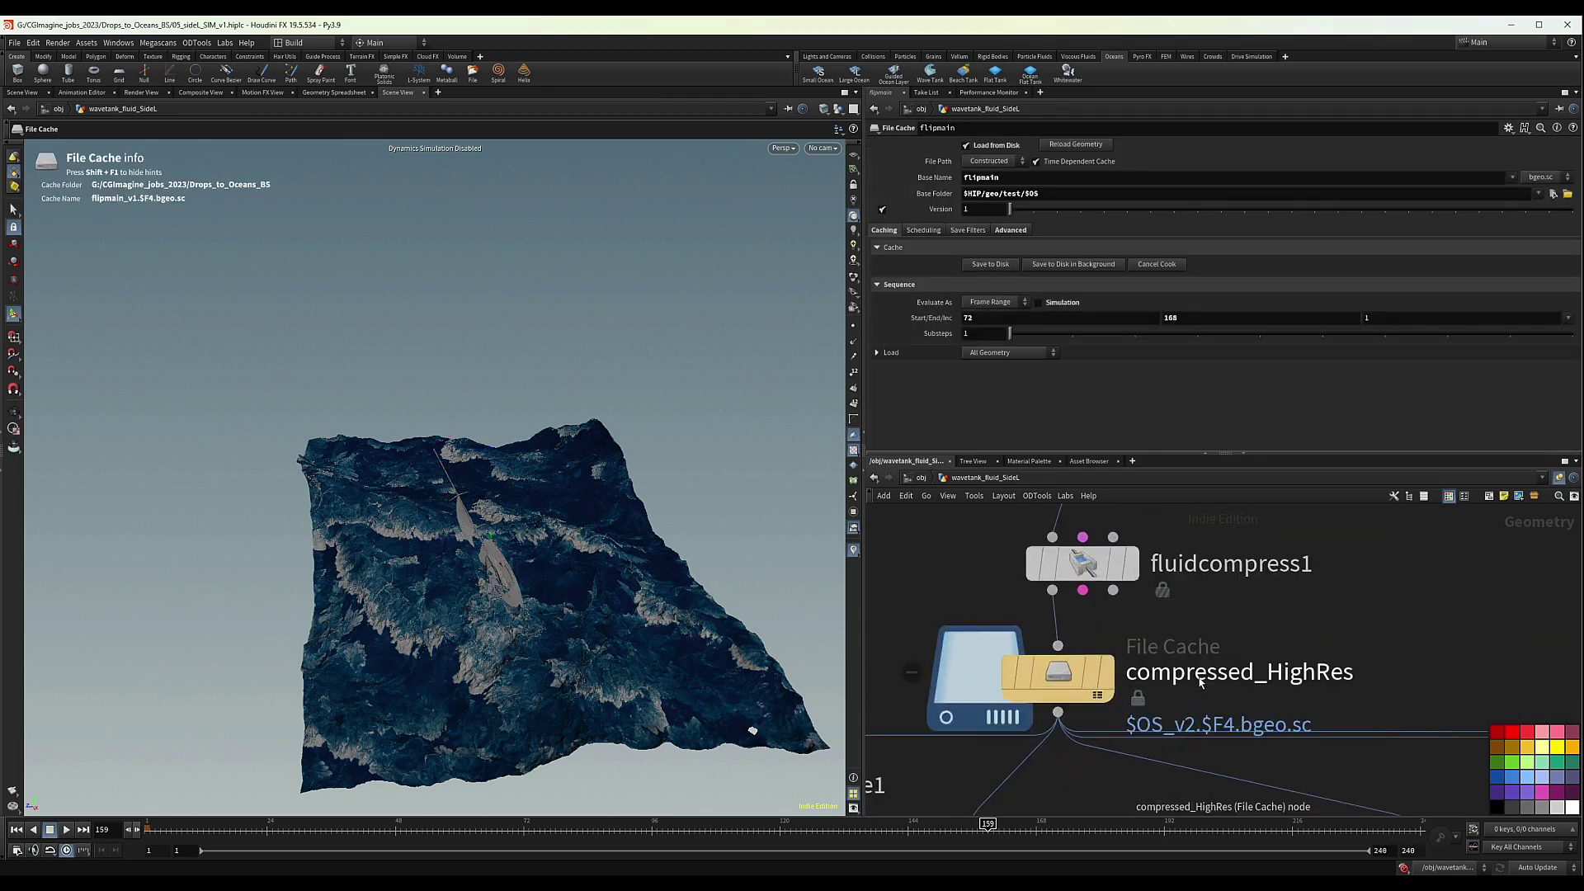
{"action": "double_click", "coordinate": [1264, 672]}
{"action": "left_click_drag", "start_coordinate": [1272, 672], "coordinate": [1402, 675]}
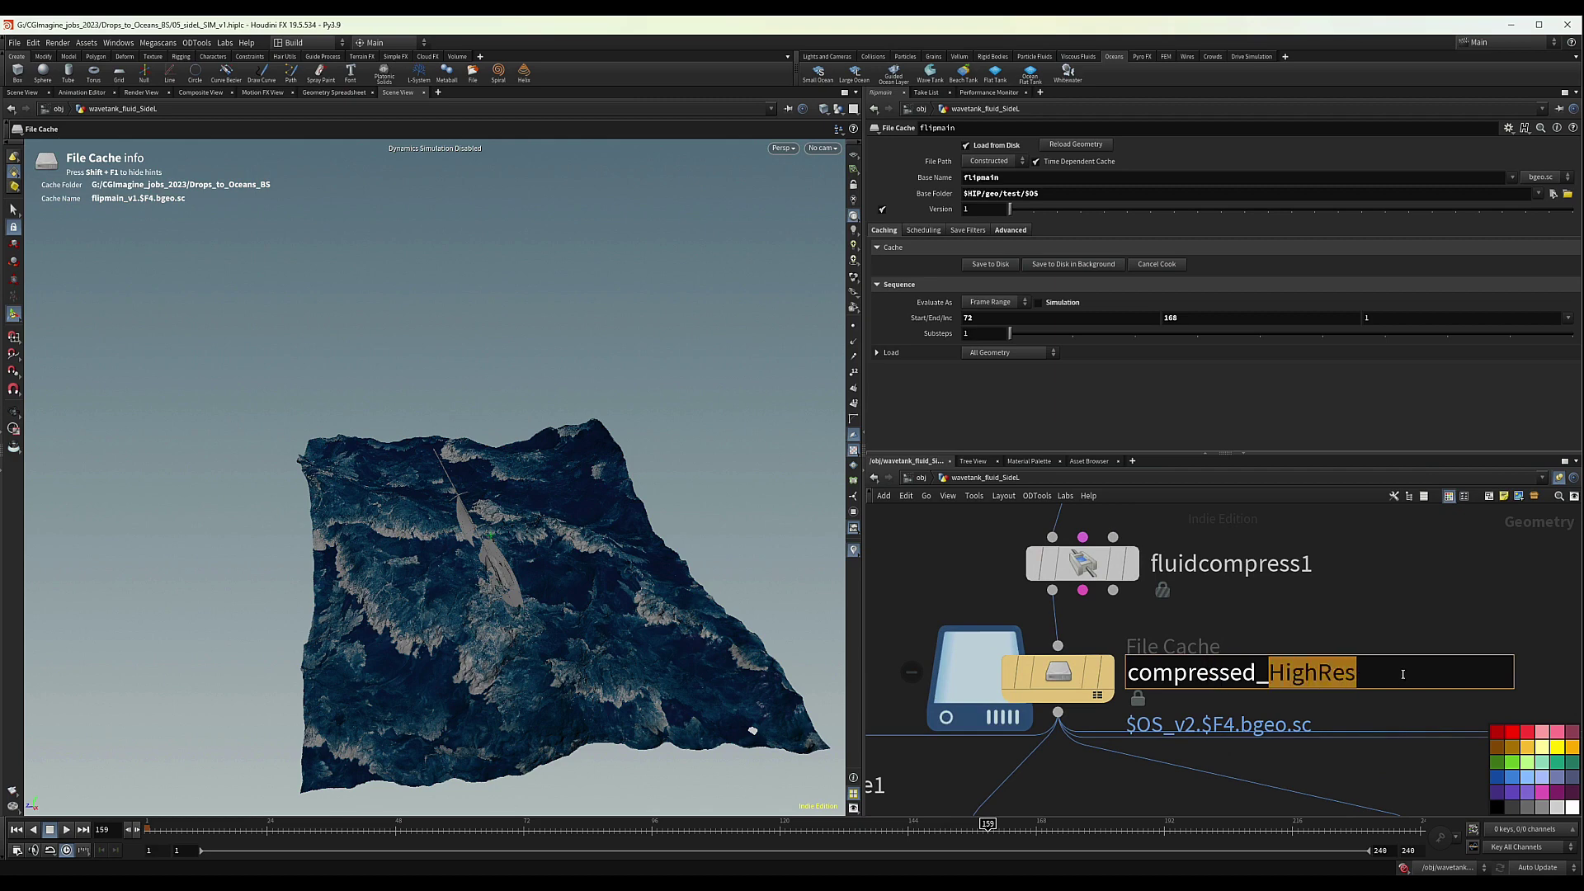
{"action": "type", "text": "SideL"}
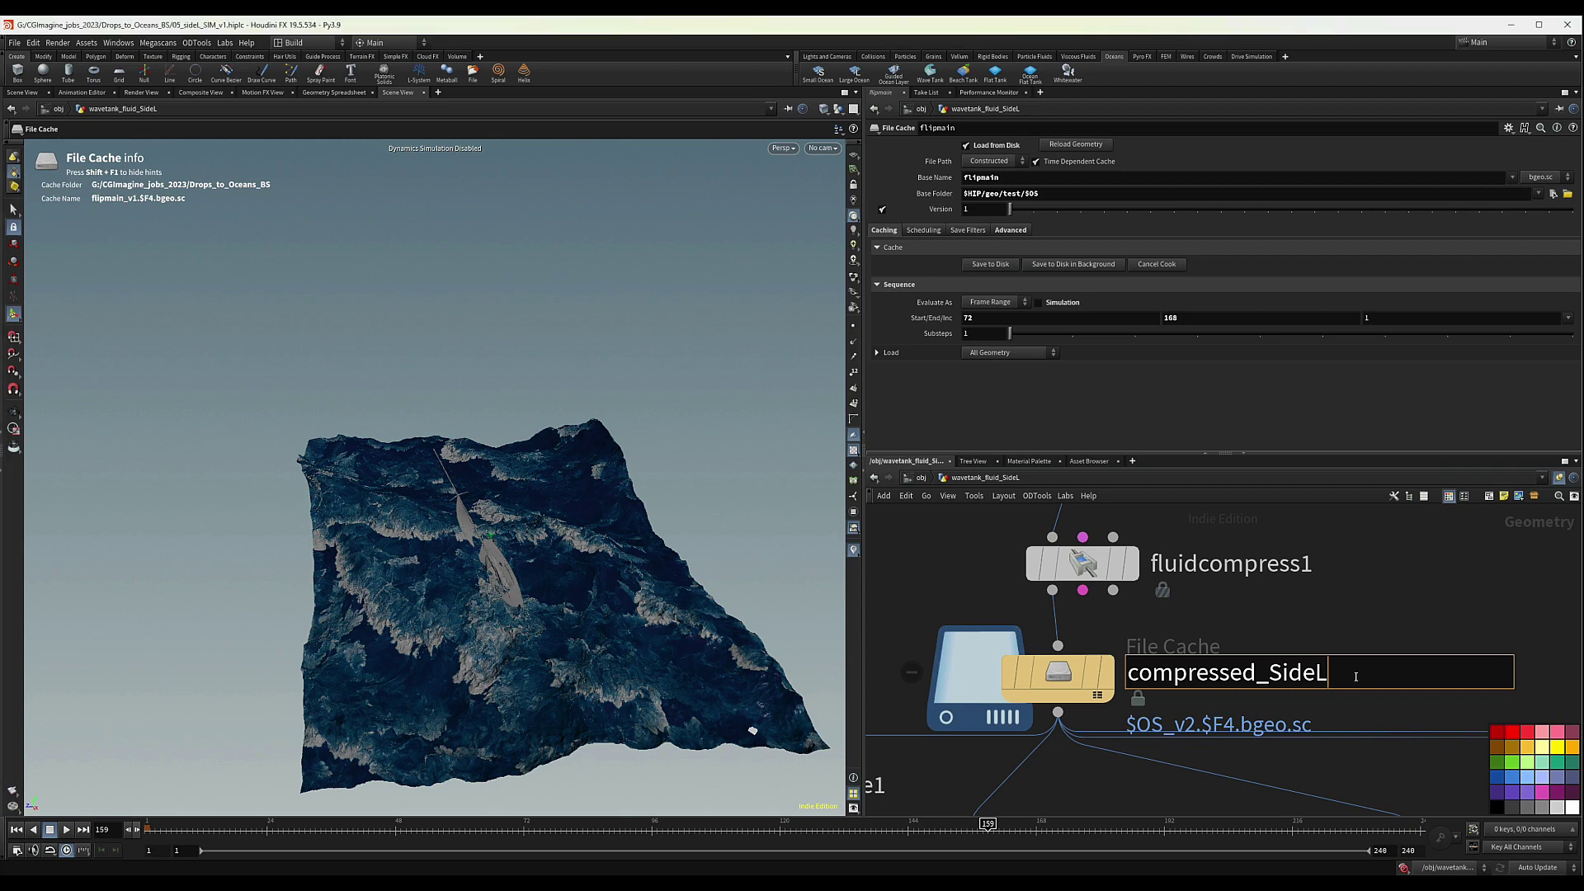
{"action": "type", "text": "_Advected"}
{"action": "key", "text": "Return"}
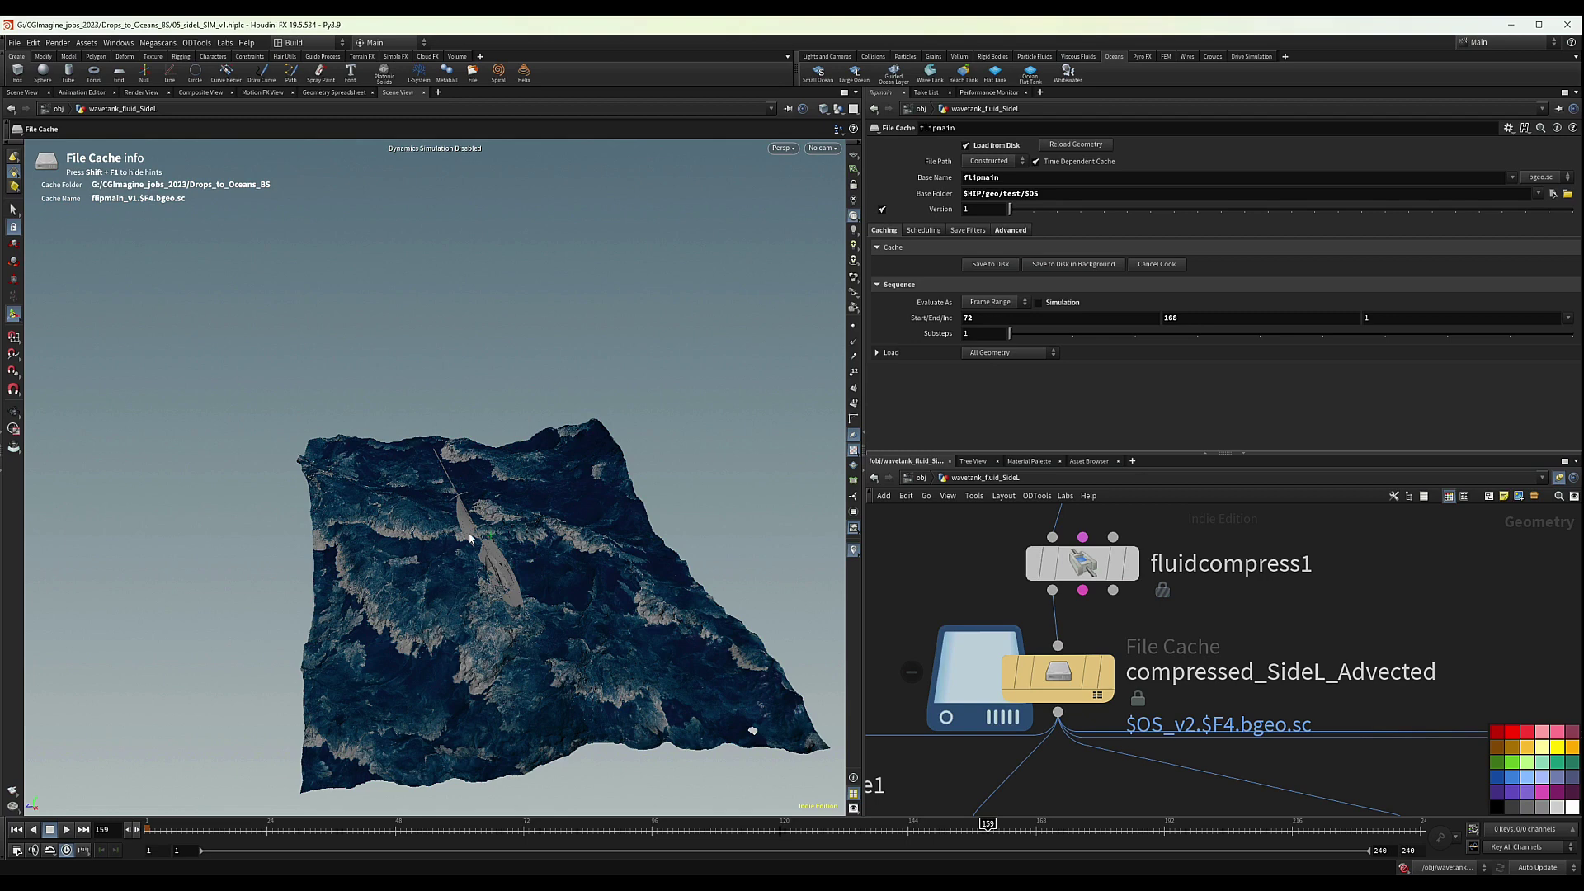
Select the compressed_SideL_Advected file cache and examine its caching settings and the nodes connected to it
{"action": "scroll", "coordinate": [1335, 604], "scroll_direction": "down", "scroll_amount": 5}
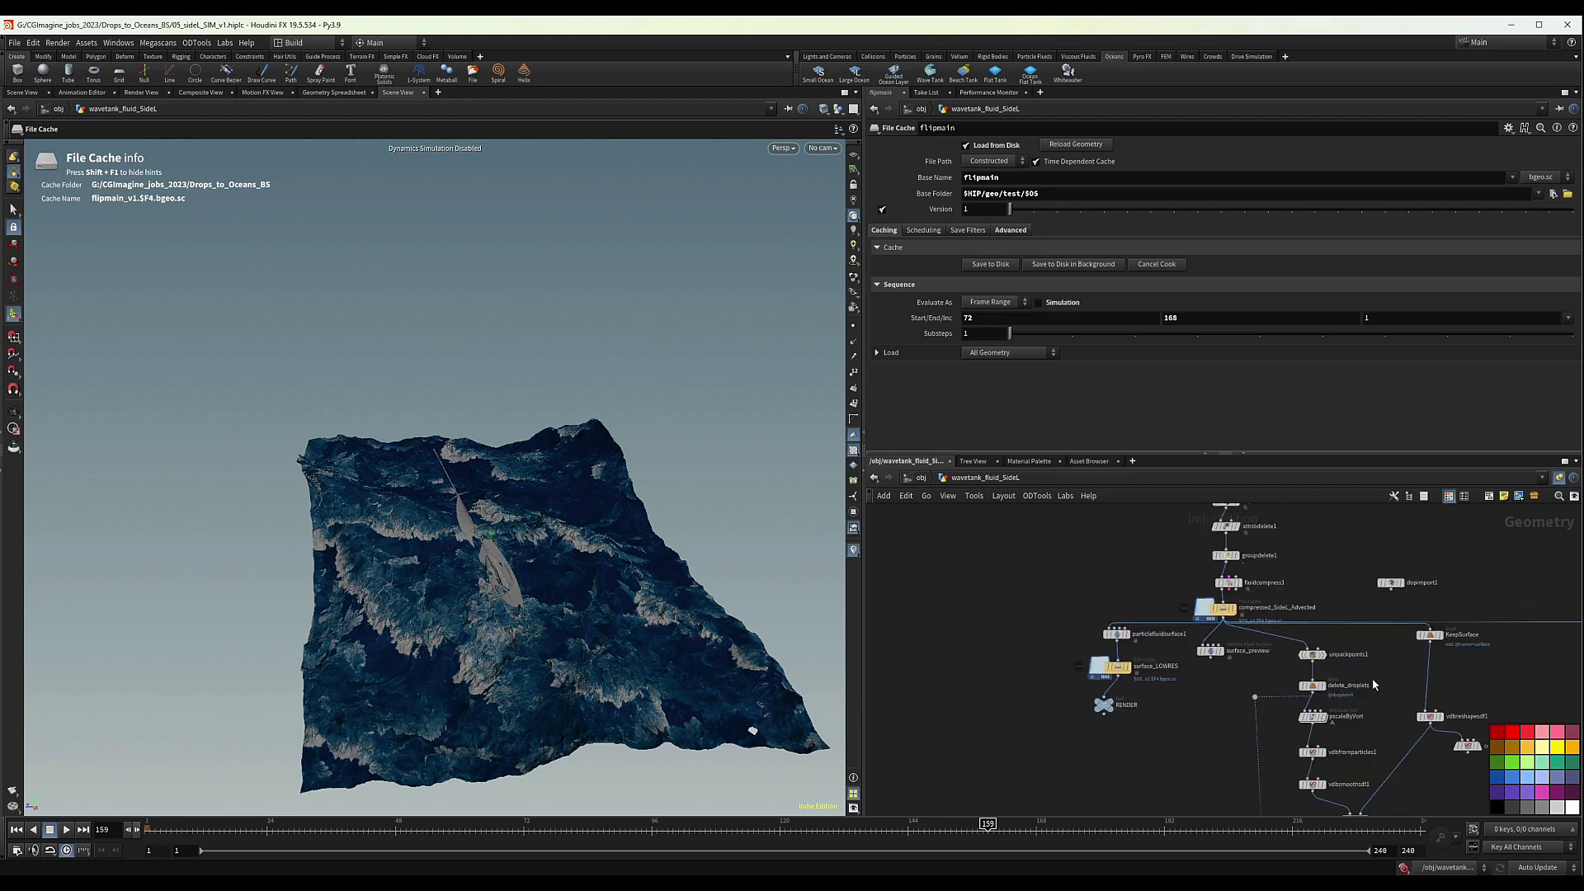
{"action": "scroll", "coordinate": [1335, 604], "scroll_direction": "up", "scroll_amount": 5}
{"action": "left_click", "coordinate": [1334, 624]}
{"action": "scroll", "coordinate": [1335, 623], "scroll_direction": "down", "scroll_amount": 5}
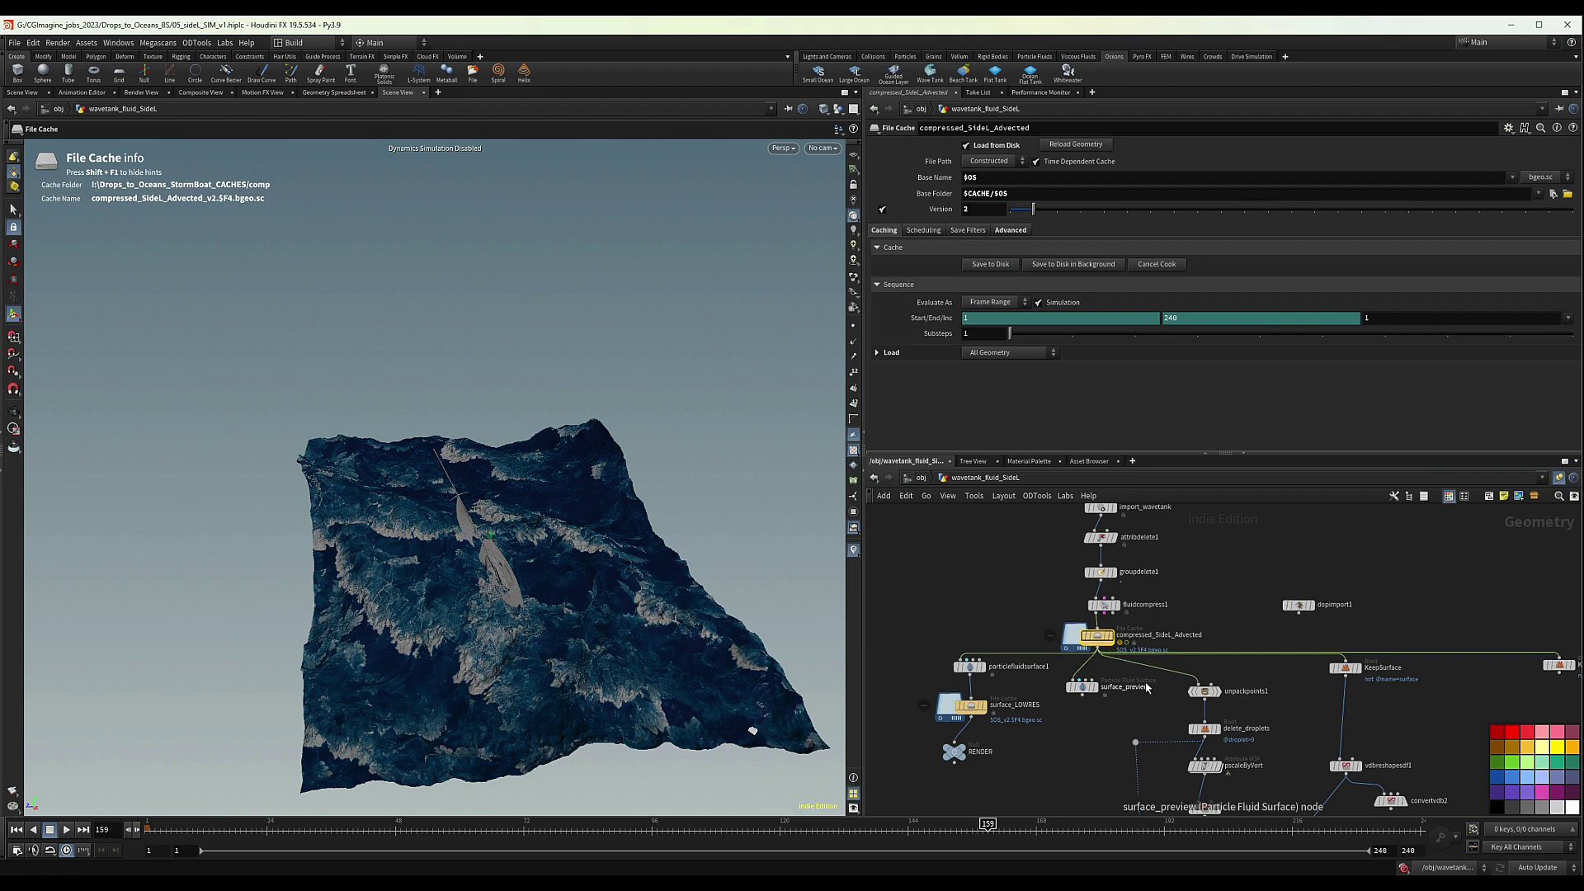
{"action": "scroll", "coordinate": [1145, 687], "scroll_direction": "down", "scroll_amount": 3}
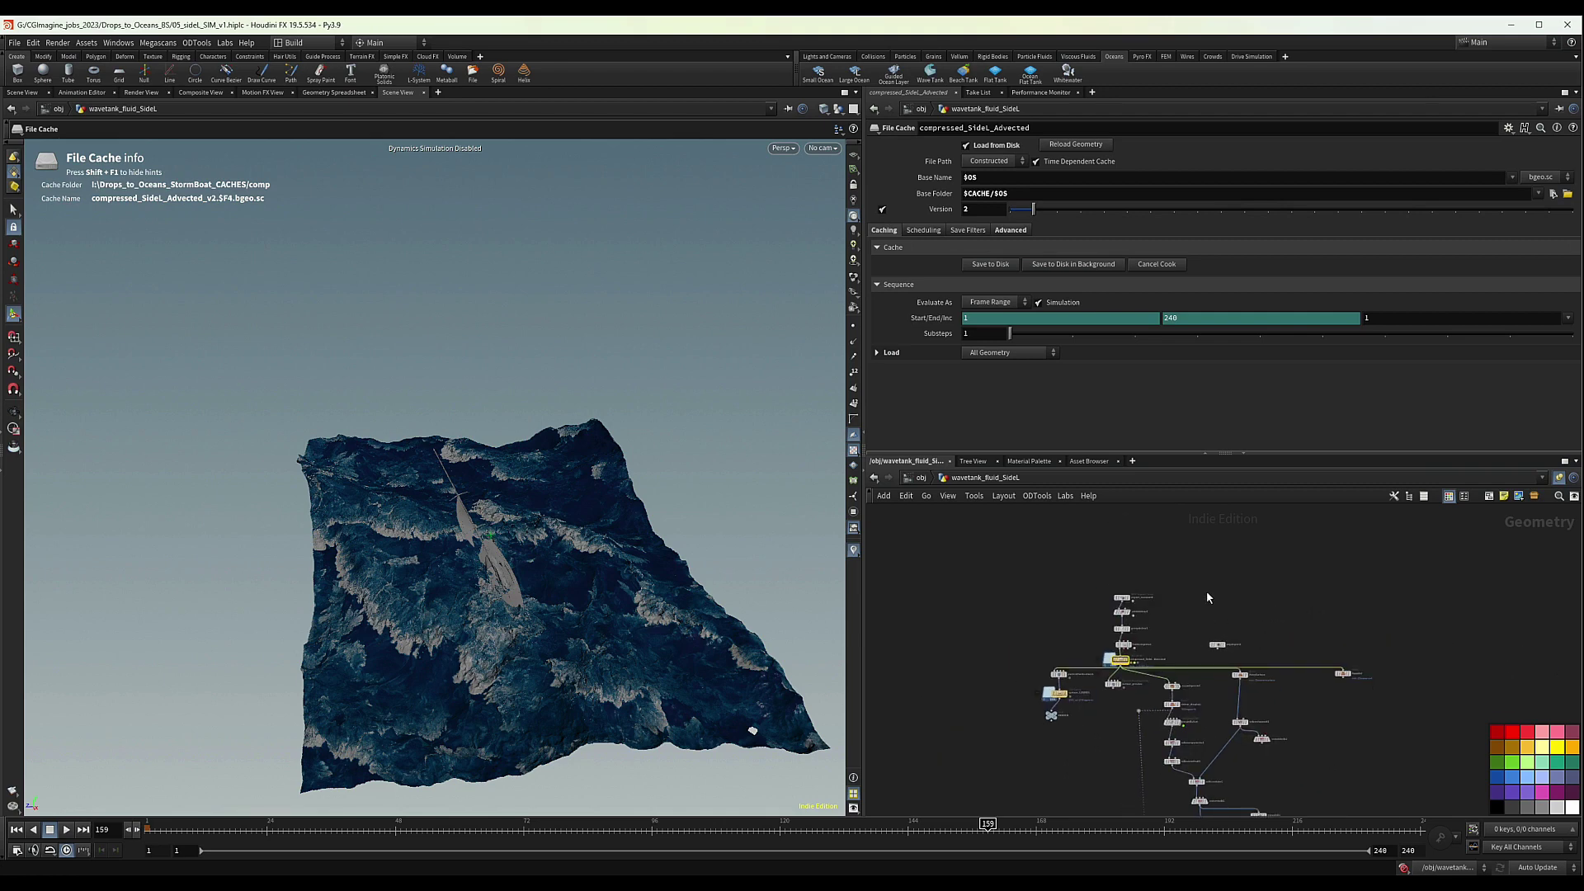
{"action": "scroll", "coordinate": [1206, 594], "scroll_direction": "up", "scroll_amount": 3}
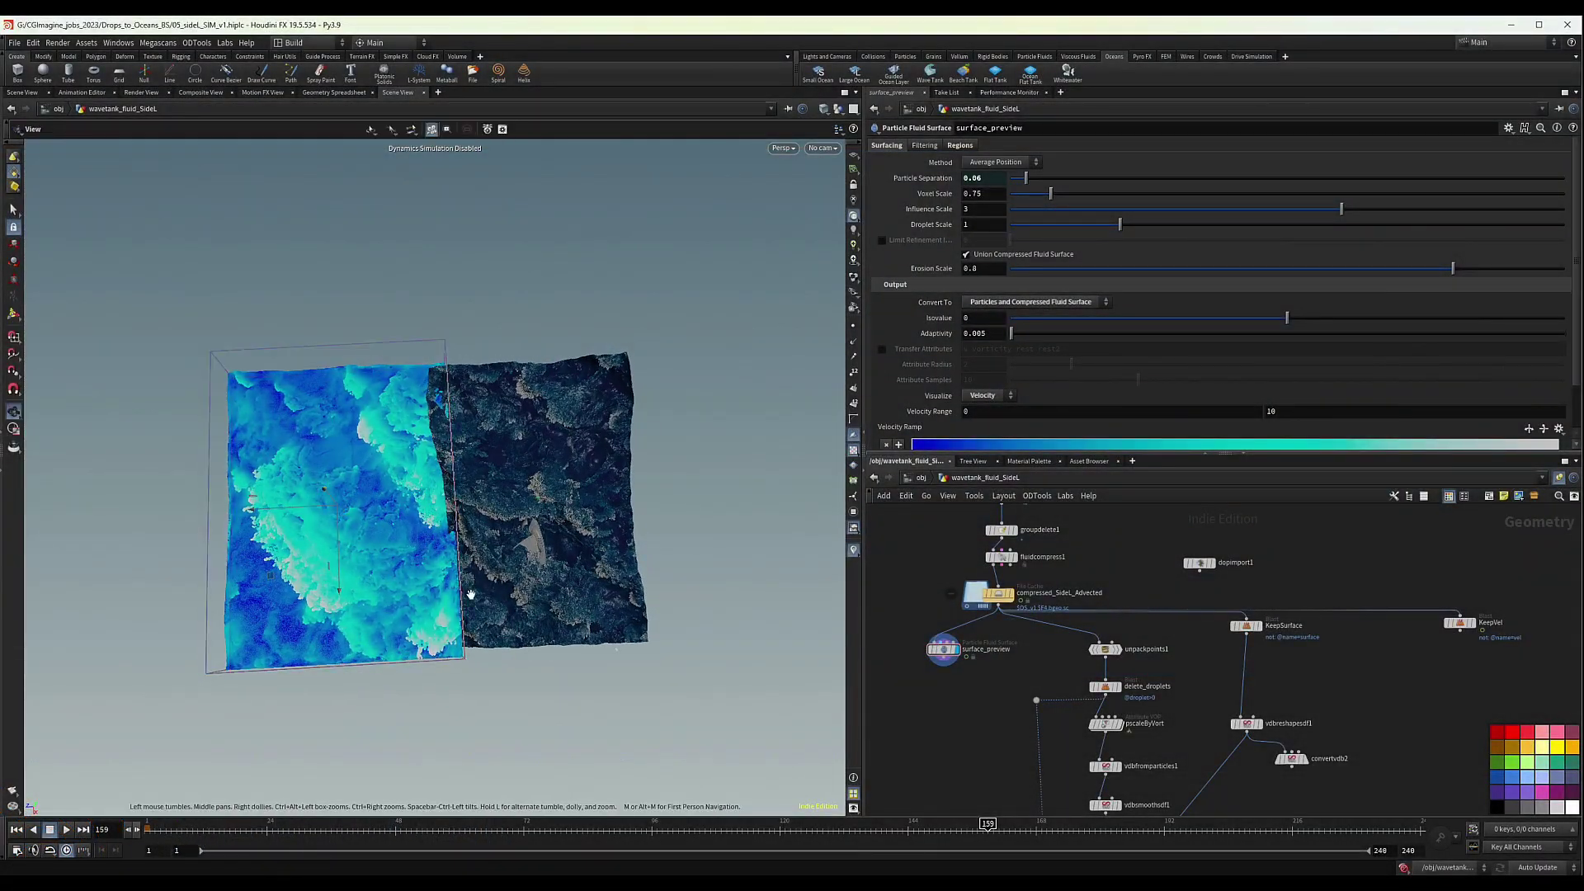
Examine the previewed SideL fluid surface beside the original tank from above, from the side and along their shared border
{"action": "left_click_drag", "start_coordinate": [460, 495], "coordinate": [454, 432]}
{"action": "right_click_drag", "start_coordinate": [407, 565], "coordinate": [788, 534]}
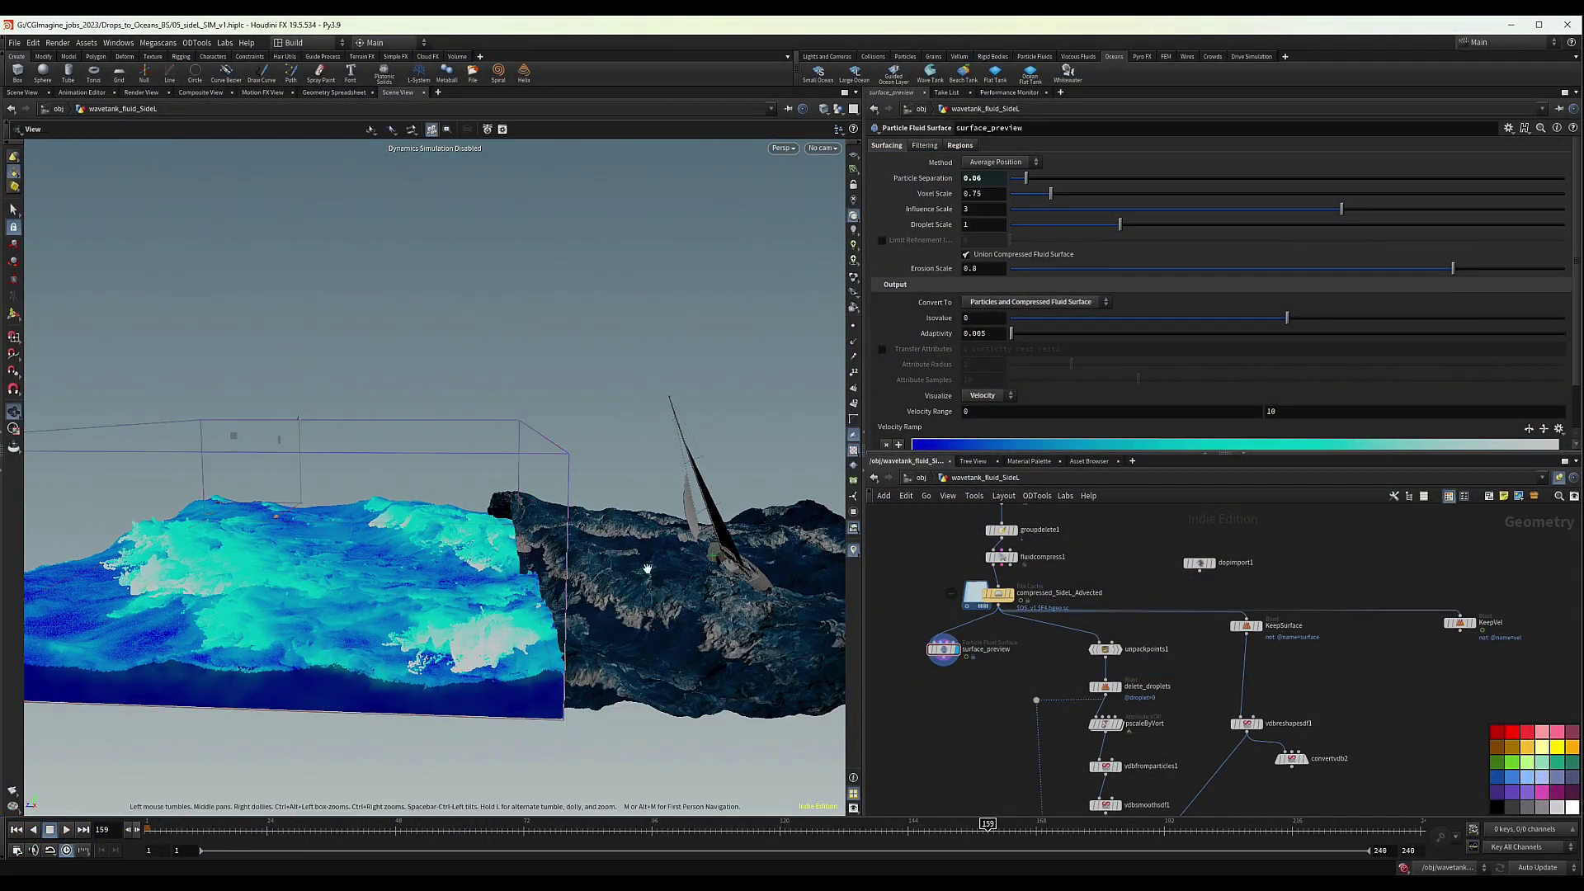
{"action": "left_click_drag", "start_coordinate": [621, 564], "coordinate": [512, 526]}
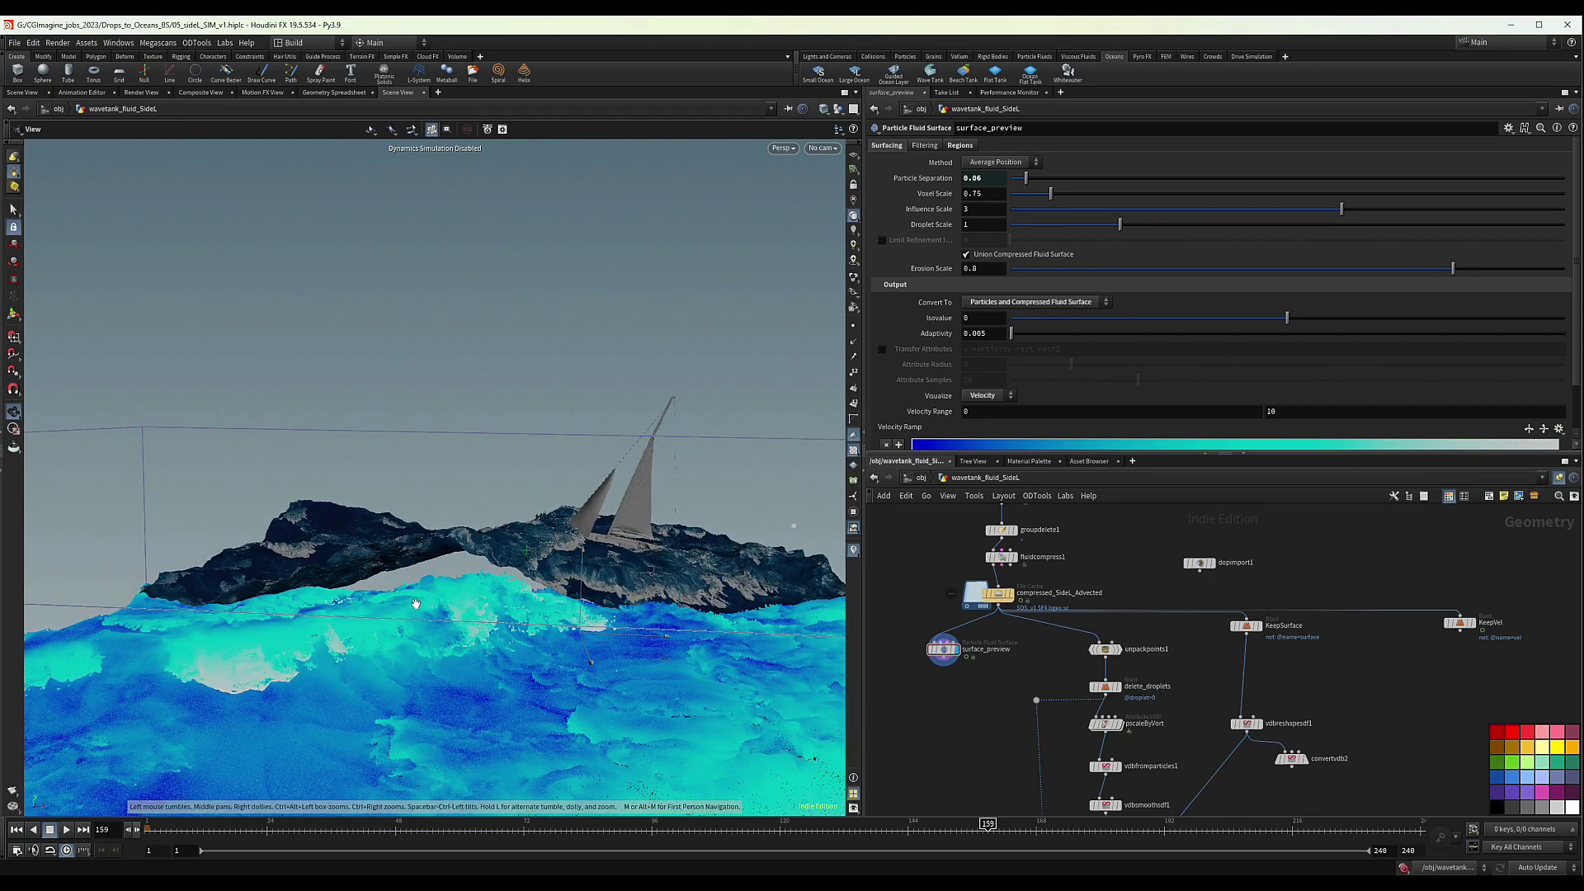
{"action": "left_click_drag", "start_coordinate": [525, 648], "coordinate": [397, 554]}
{"action": "key", "text": "Return"}
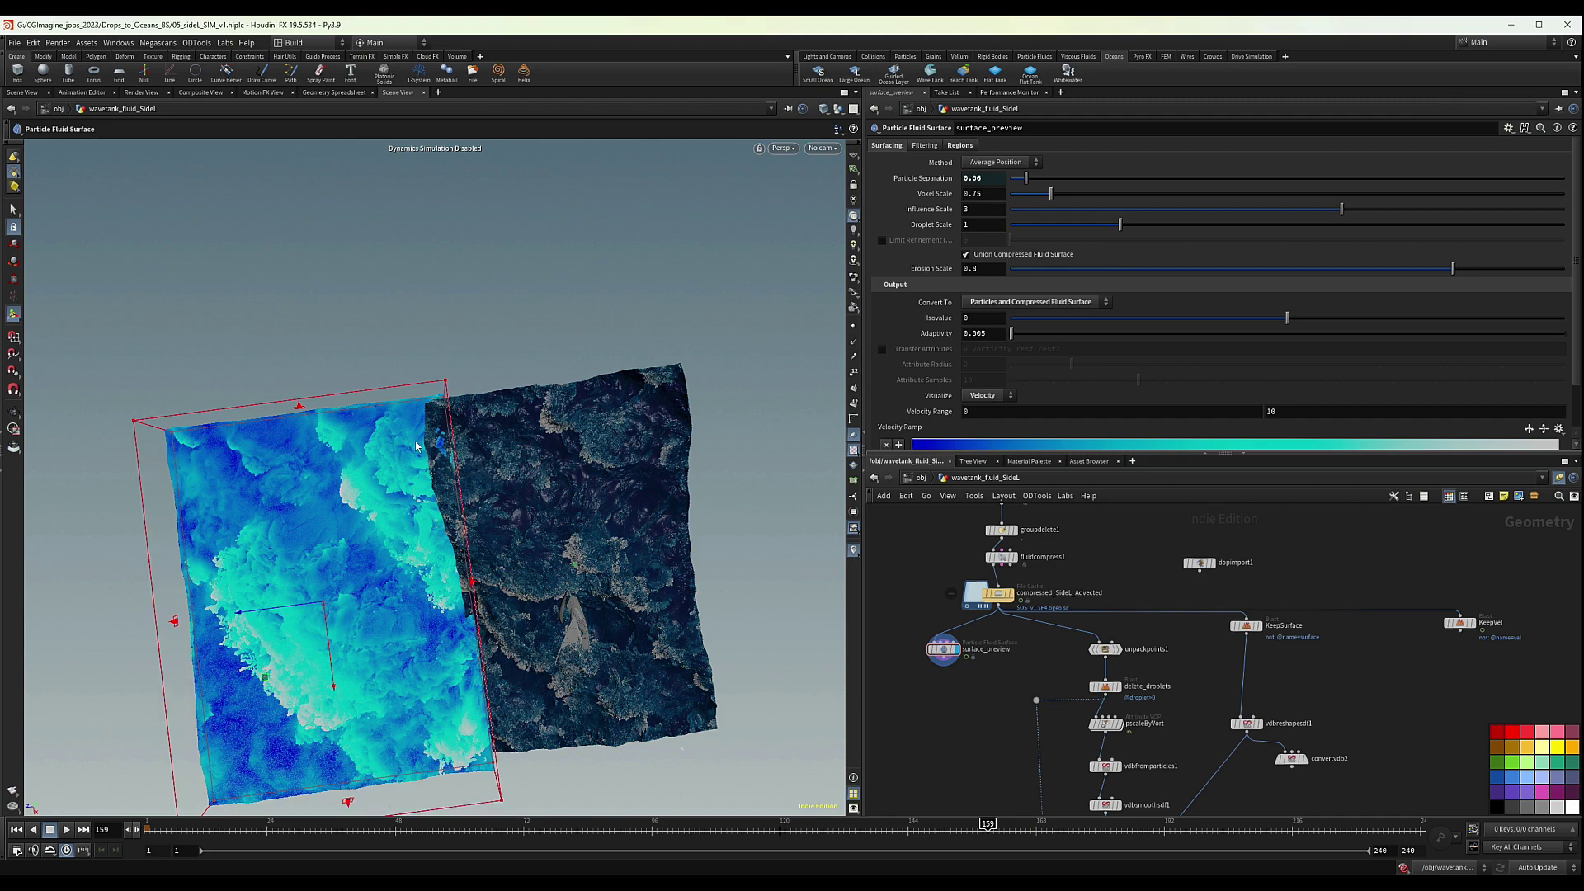
{"action": "left_click_drag", "start_coordinate": [394, 458], "coordinate": [446, 633], "text": "alt"}
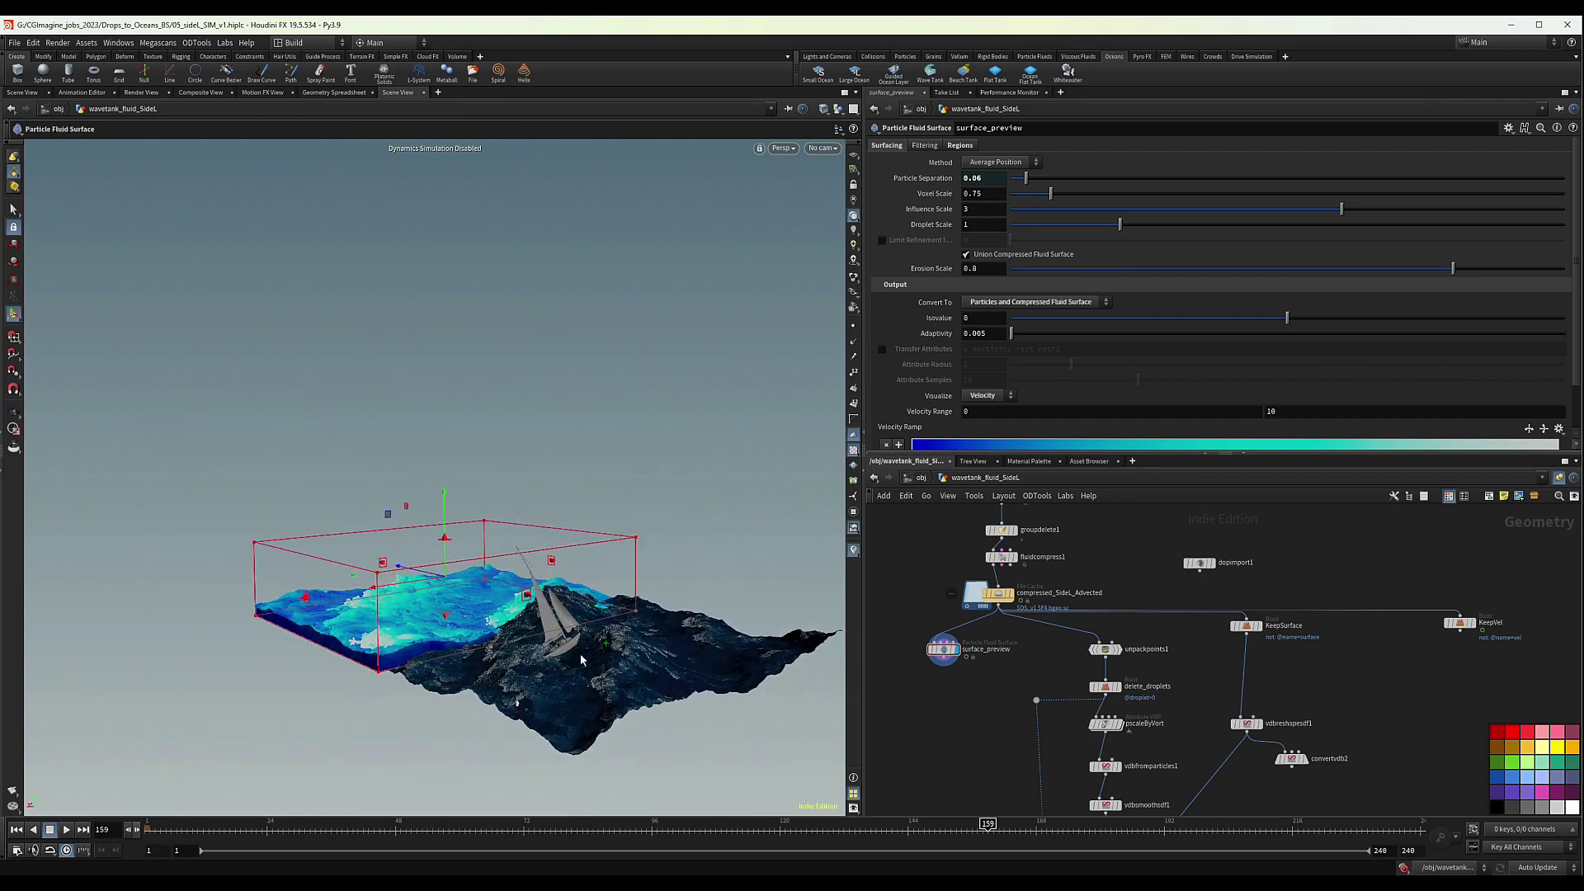
{"action": "left_click_drag", "start_coordinate": [571, 660], "coordinate": [517, 650], "text": "alt"}
{"action": "left_click_drag", "start_coordinate": [389, 597], "coordinate": [586, 646]}
{"action": "left_click_drag", "start_coordinate": [448, 577], "coordinate": [571, 672]}
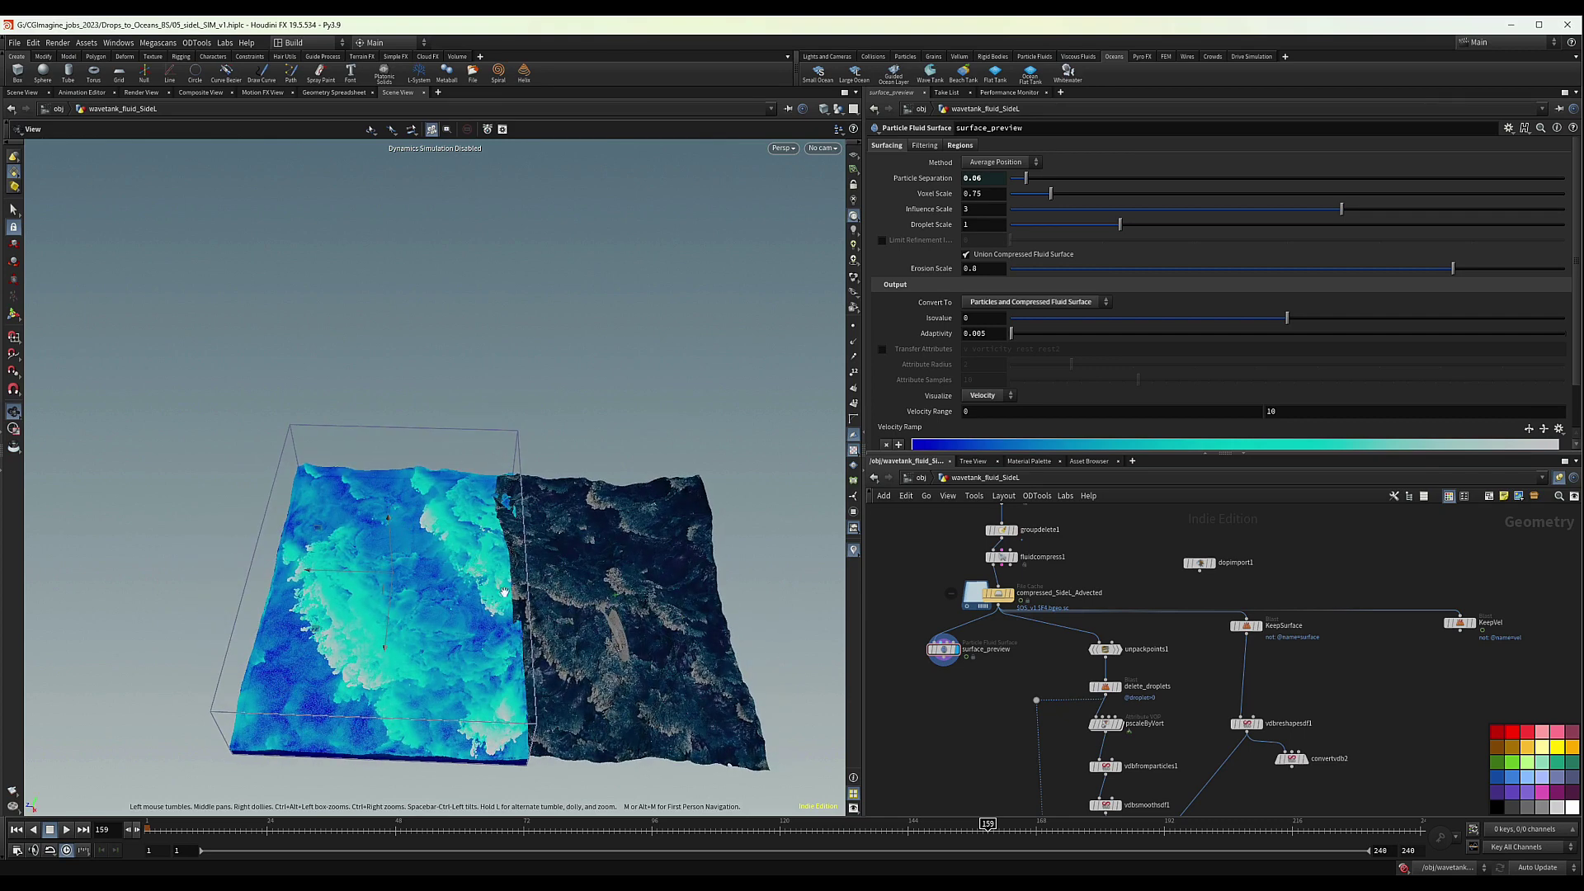
{"action": "key", "text": "Return"}
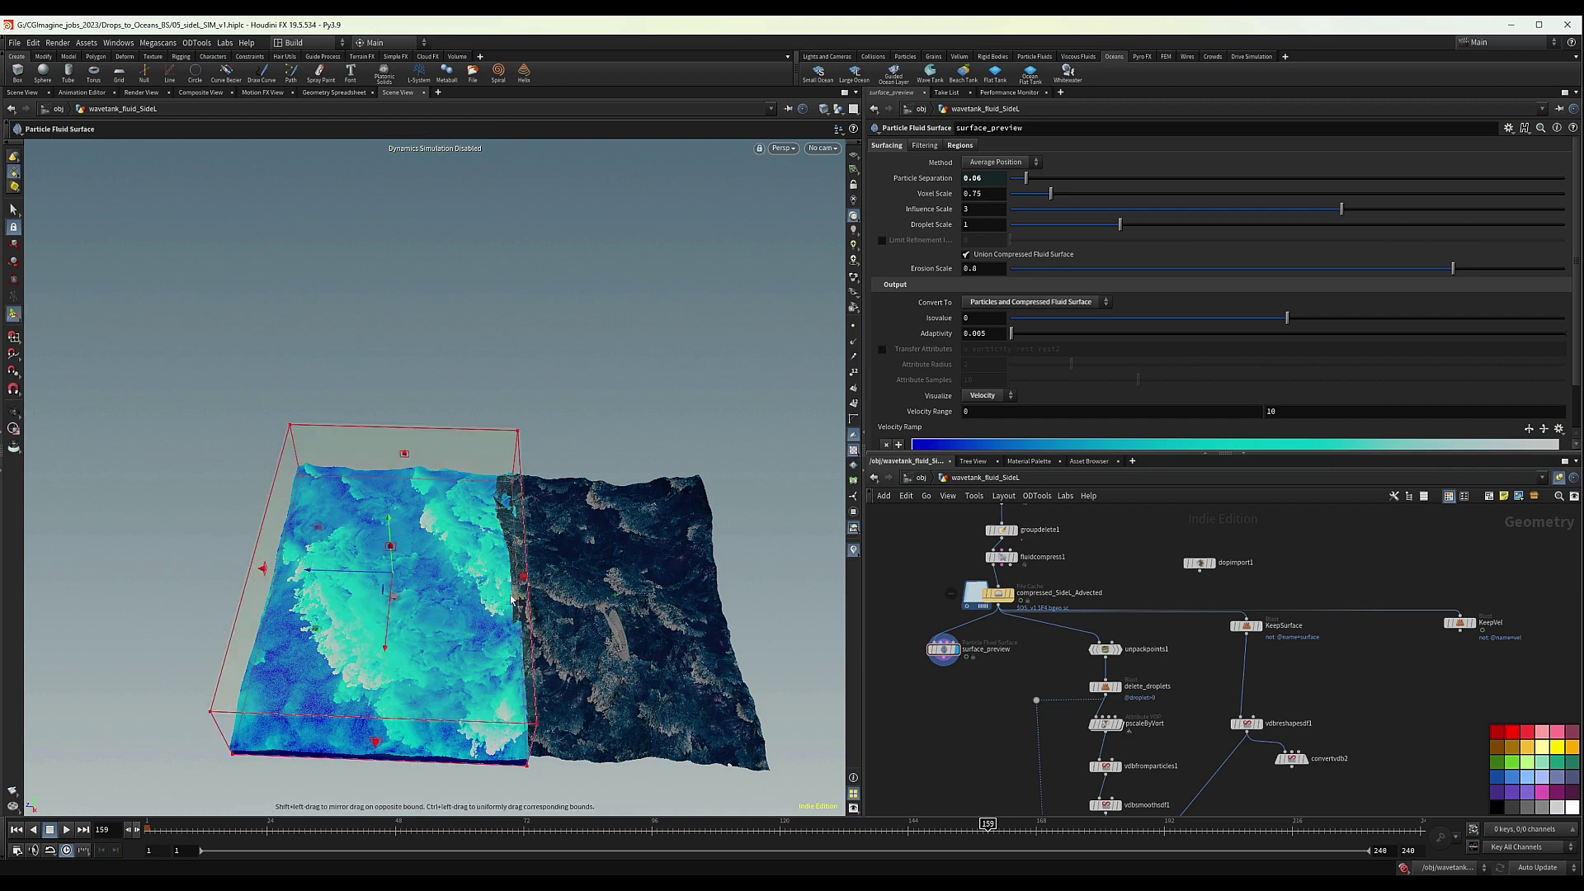
{"action": "scroll", "coordinate": [561, 594], "scroll_direction": "up", "scroll_amount": 5}
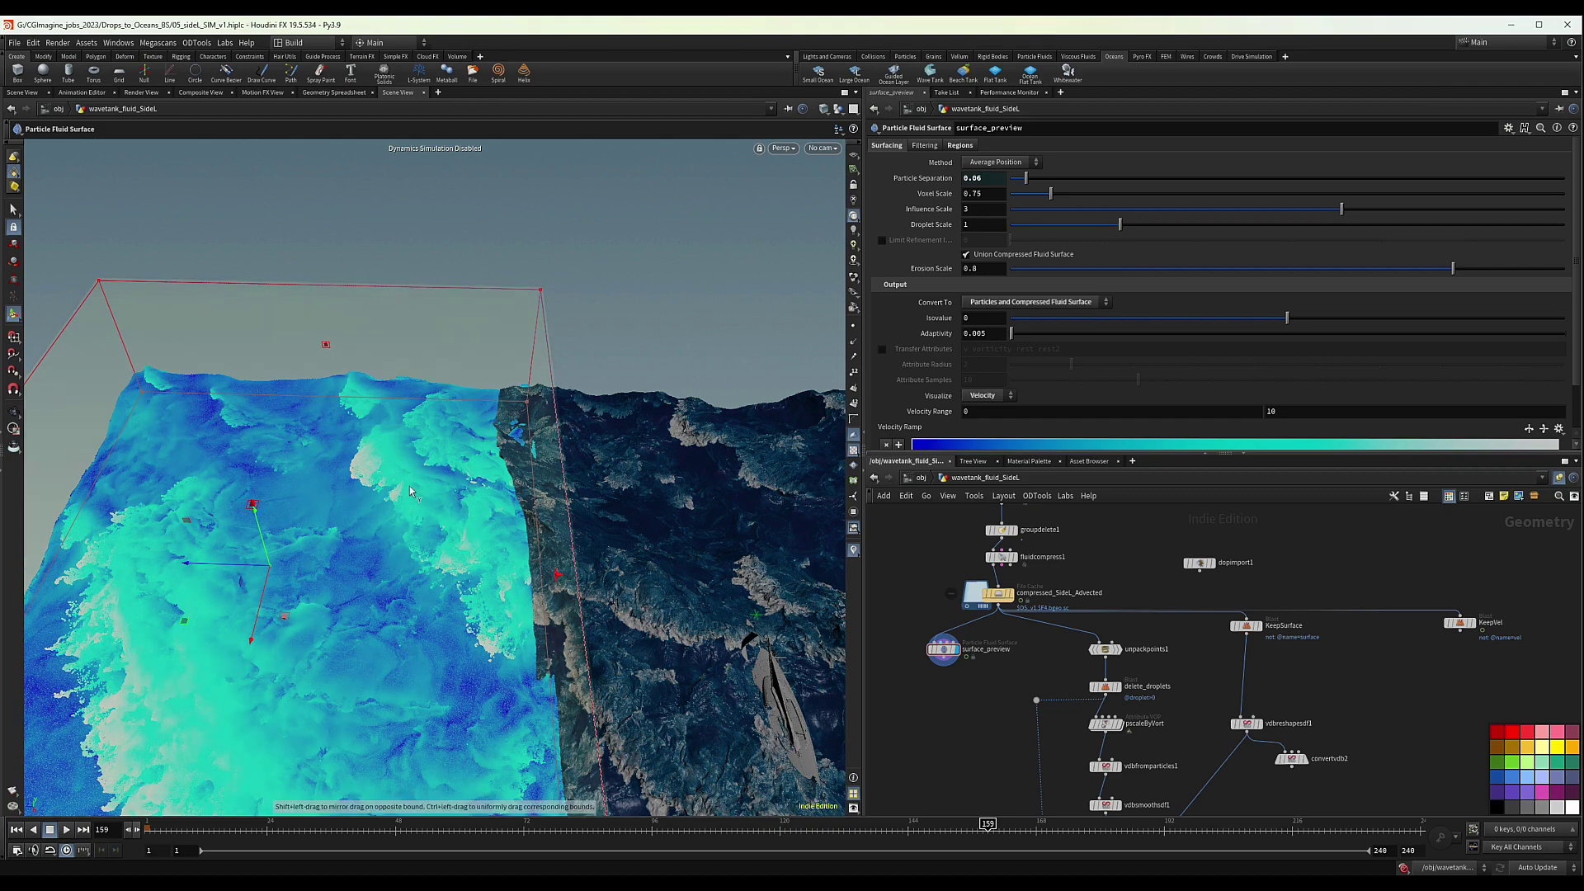
{"action": "middle_click_drag", "start_coordinate": [657, 718], "coordinate": [307, 402], "text": "alt"}
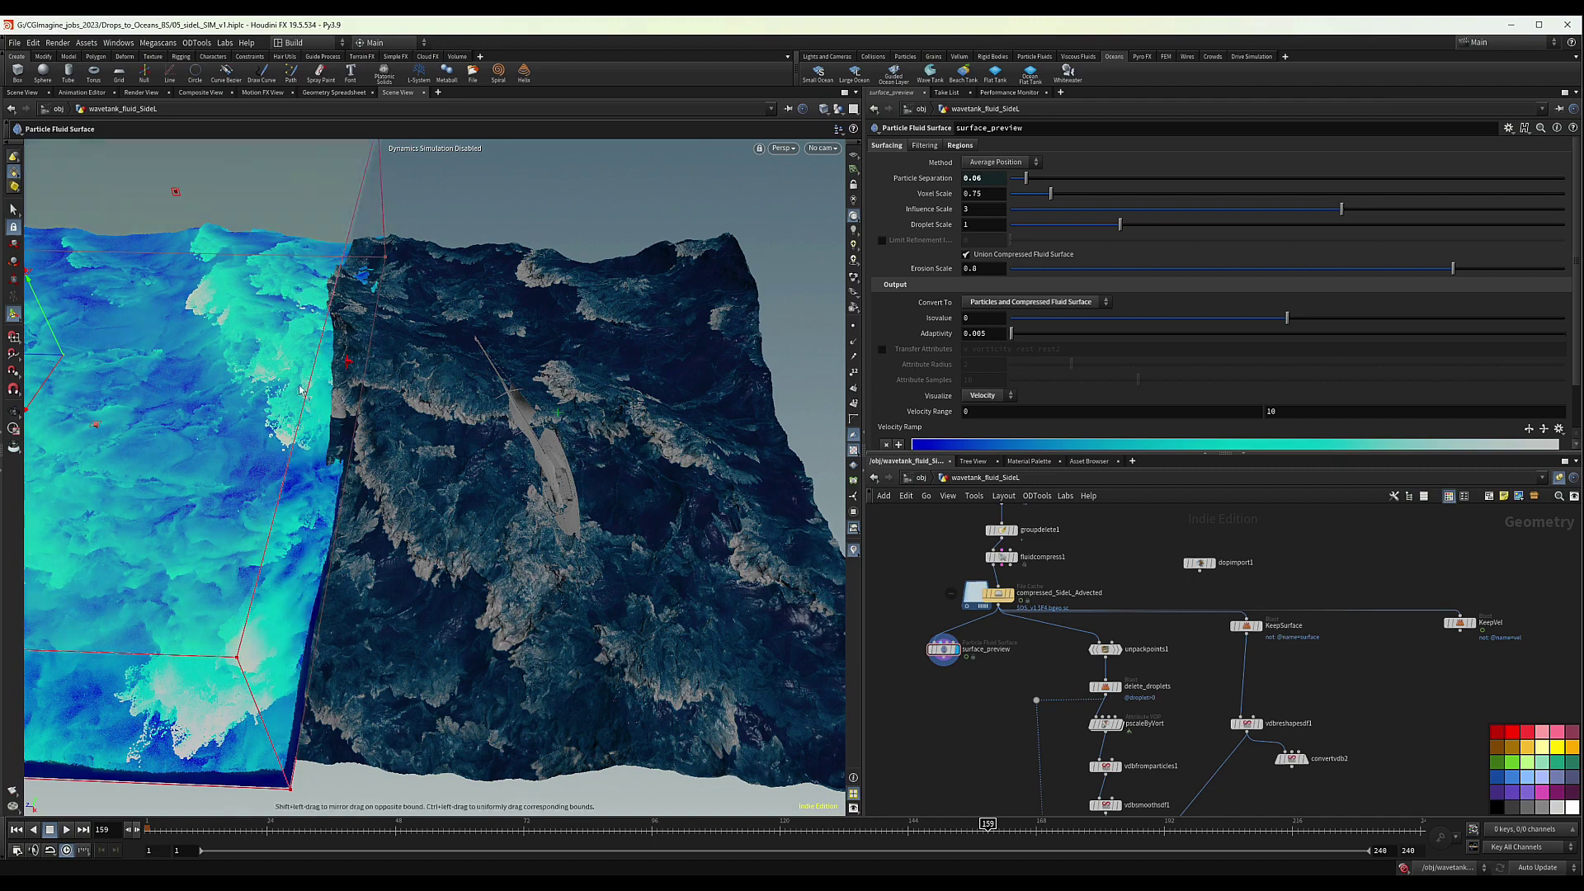
Inspect the SideL fluid preview and the original tank at frame 159 from several oblique and overhead angles
{"action": "left_click_drag", "start_coordinate": [354, 306], "coordinate": [361, 331], "text": "alt"}
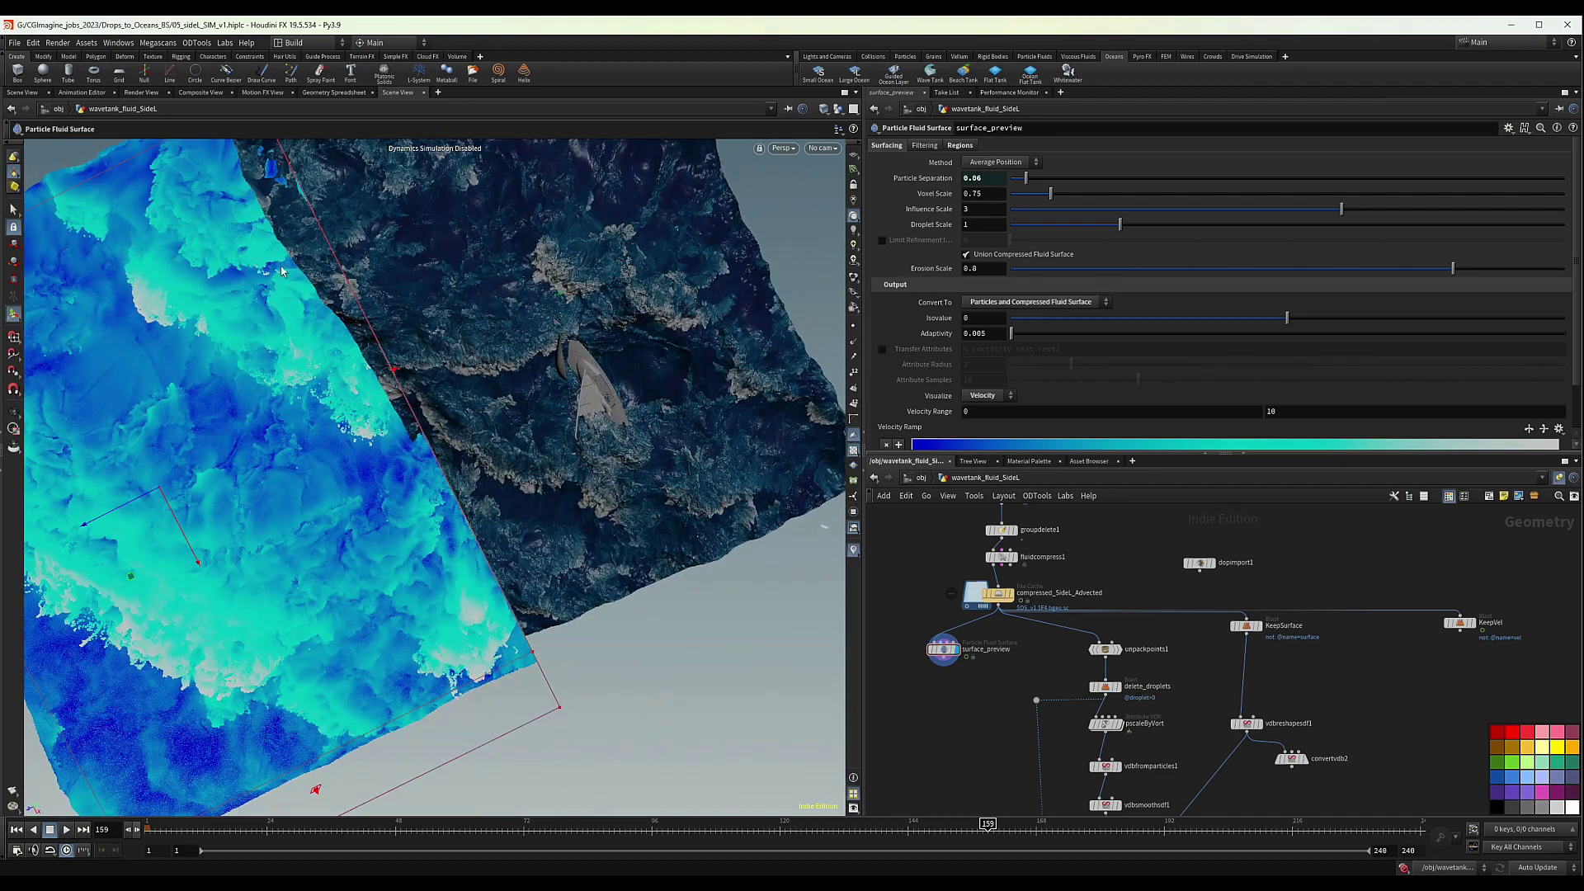
{"action": "key", "text": "Escape"}
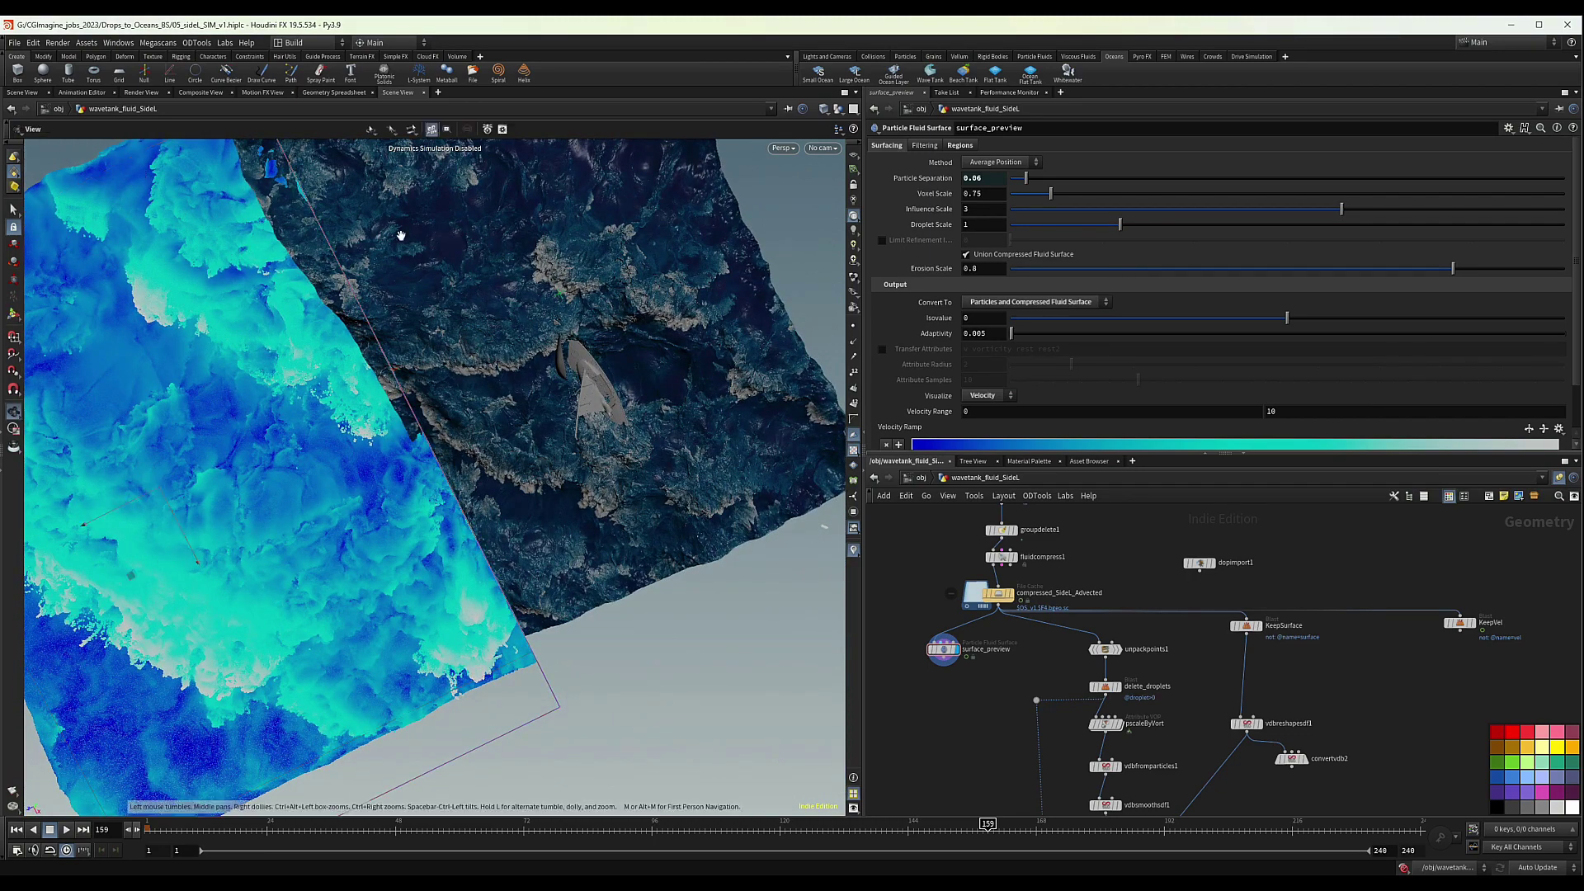
{"action": "left_click_drag", "start_coordinate": [401, 236], "coordinate": [467, 222]}
{"action": "key", "text": "Return"}
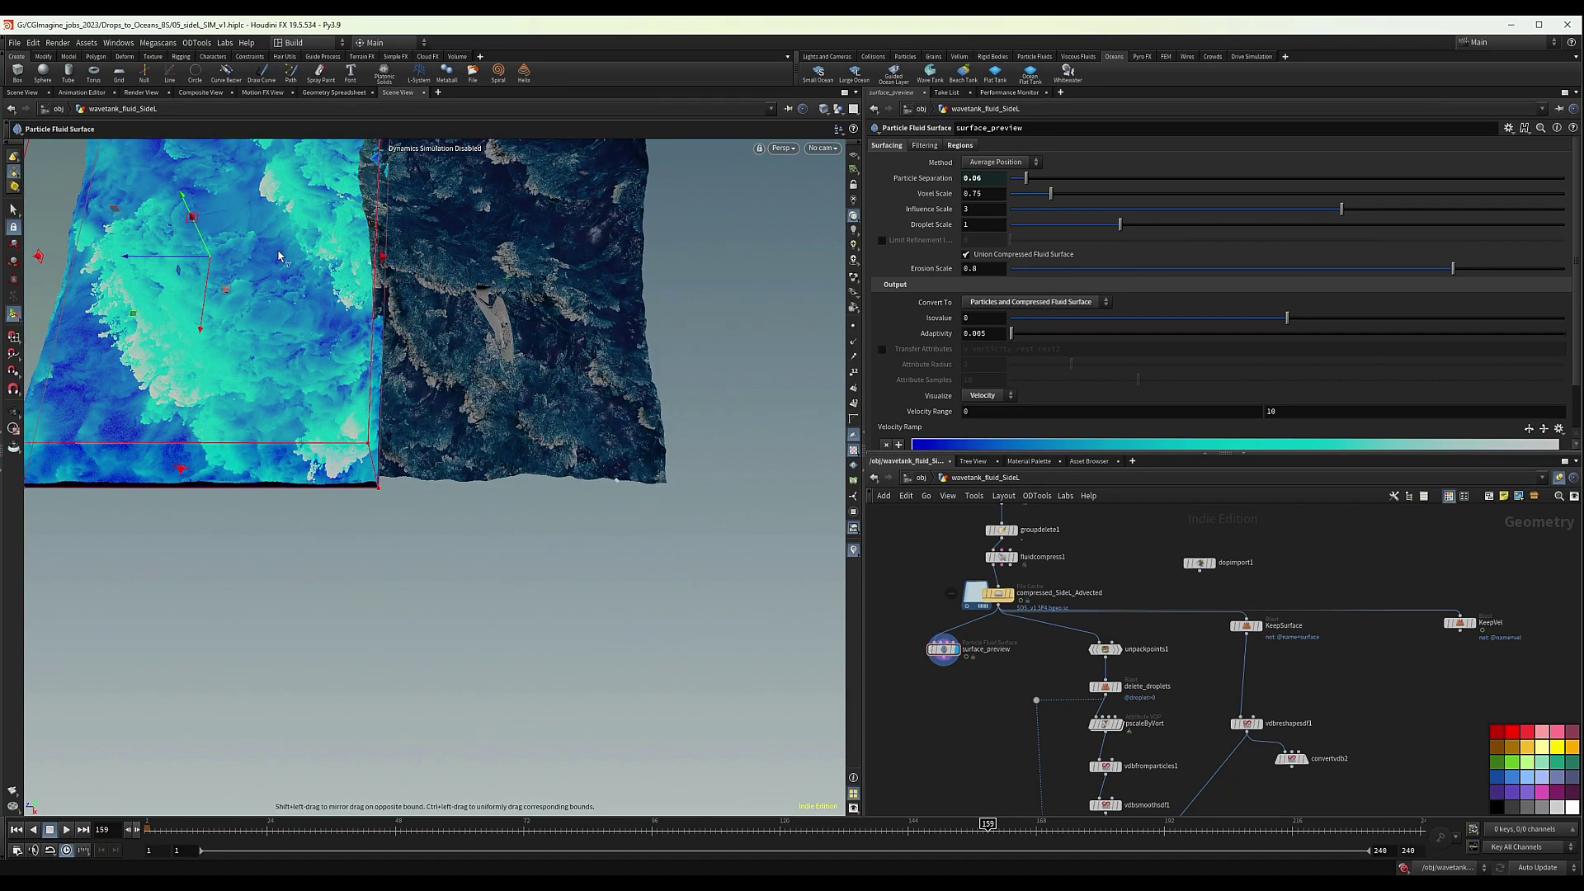
{"action": "middle_click_drag", "start_coordinate": [240, 208], "coordinate": [238, 289], "text": "alt"}
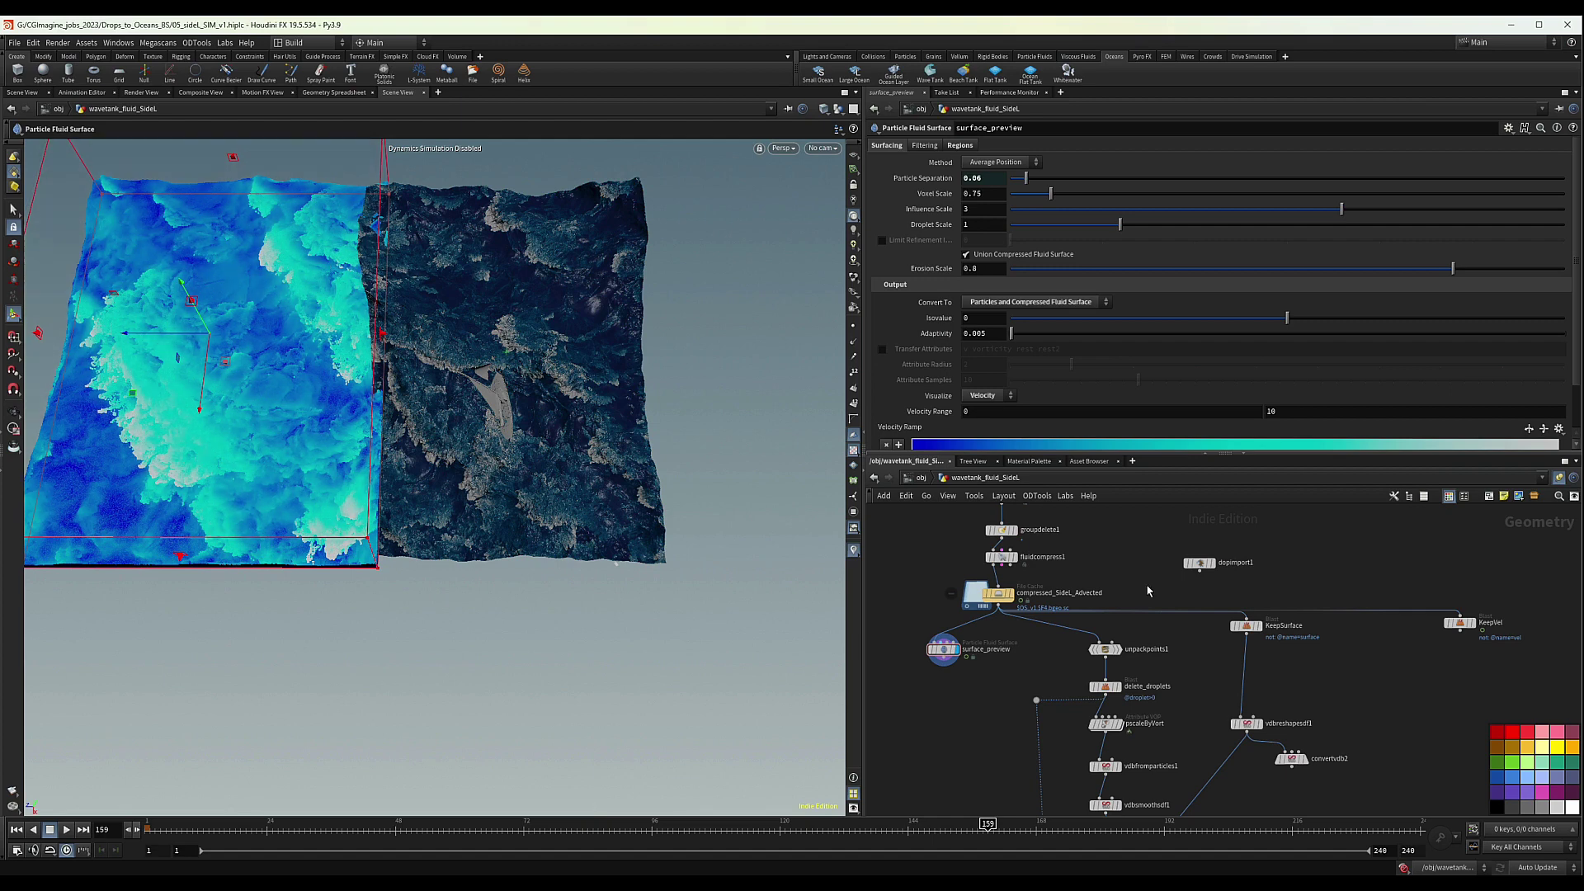
Add a Null after KeepVel in the SideL network and name it OUT_Vel
{"action": "scroll", "coordinate": [1041, 673], "scroll_direction": "down", "scroll_amount": 2}
{"action": "scroll", "coordinate": [1041, 673], "scroll_direction": "down", "scroll_amount": 3}
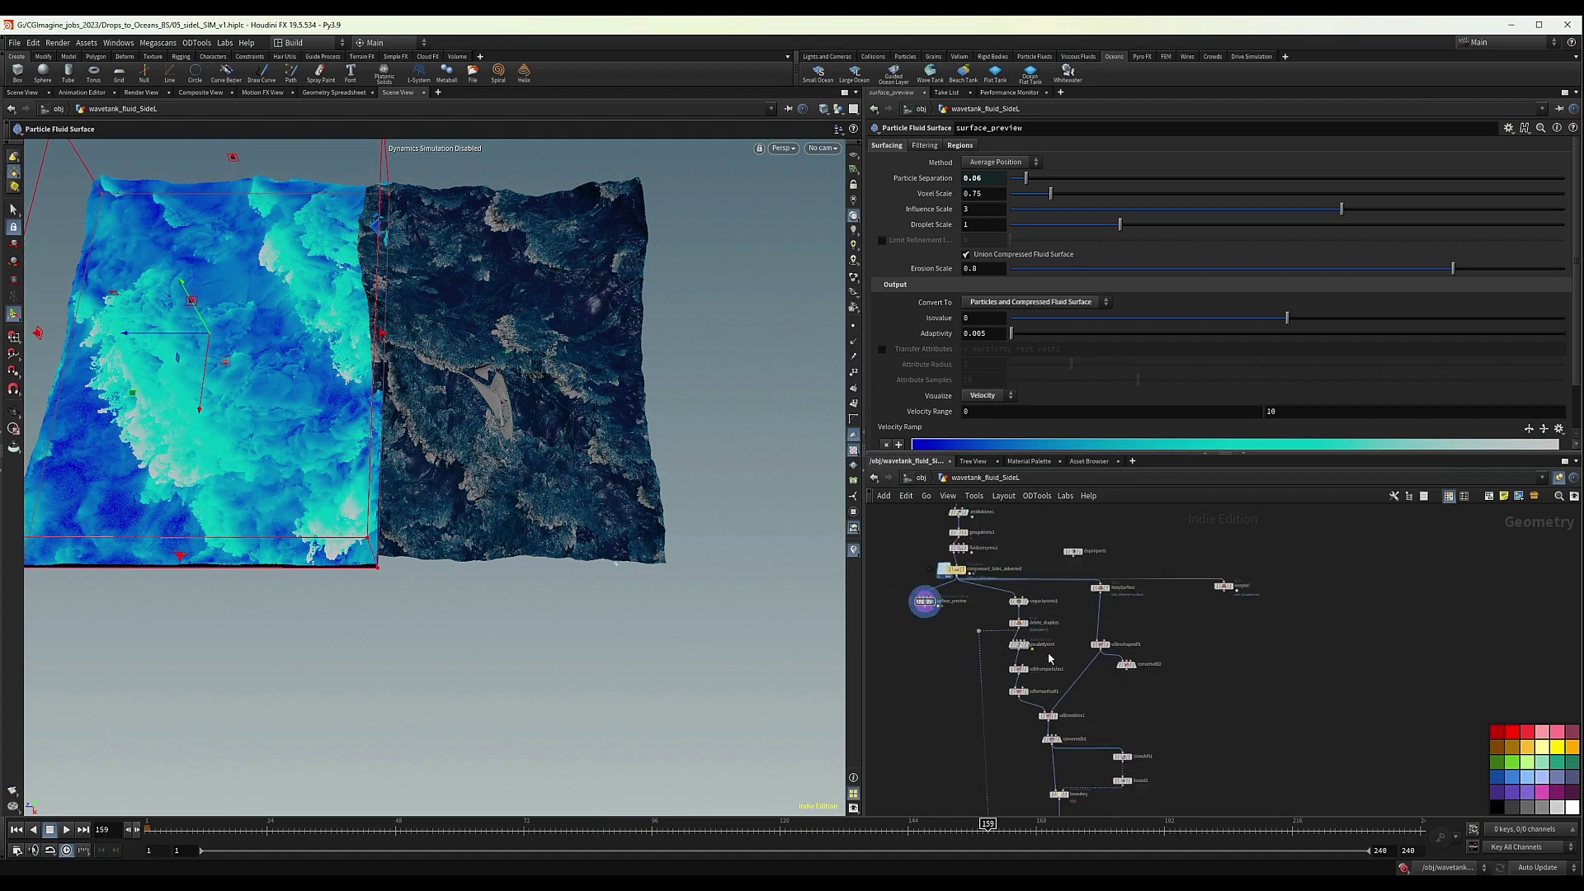
{"action": "scroll", "coordinate": [1234, 636], "scroll_direction": "up", "scroll_amount": 2}
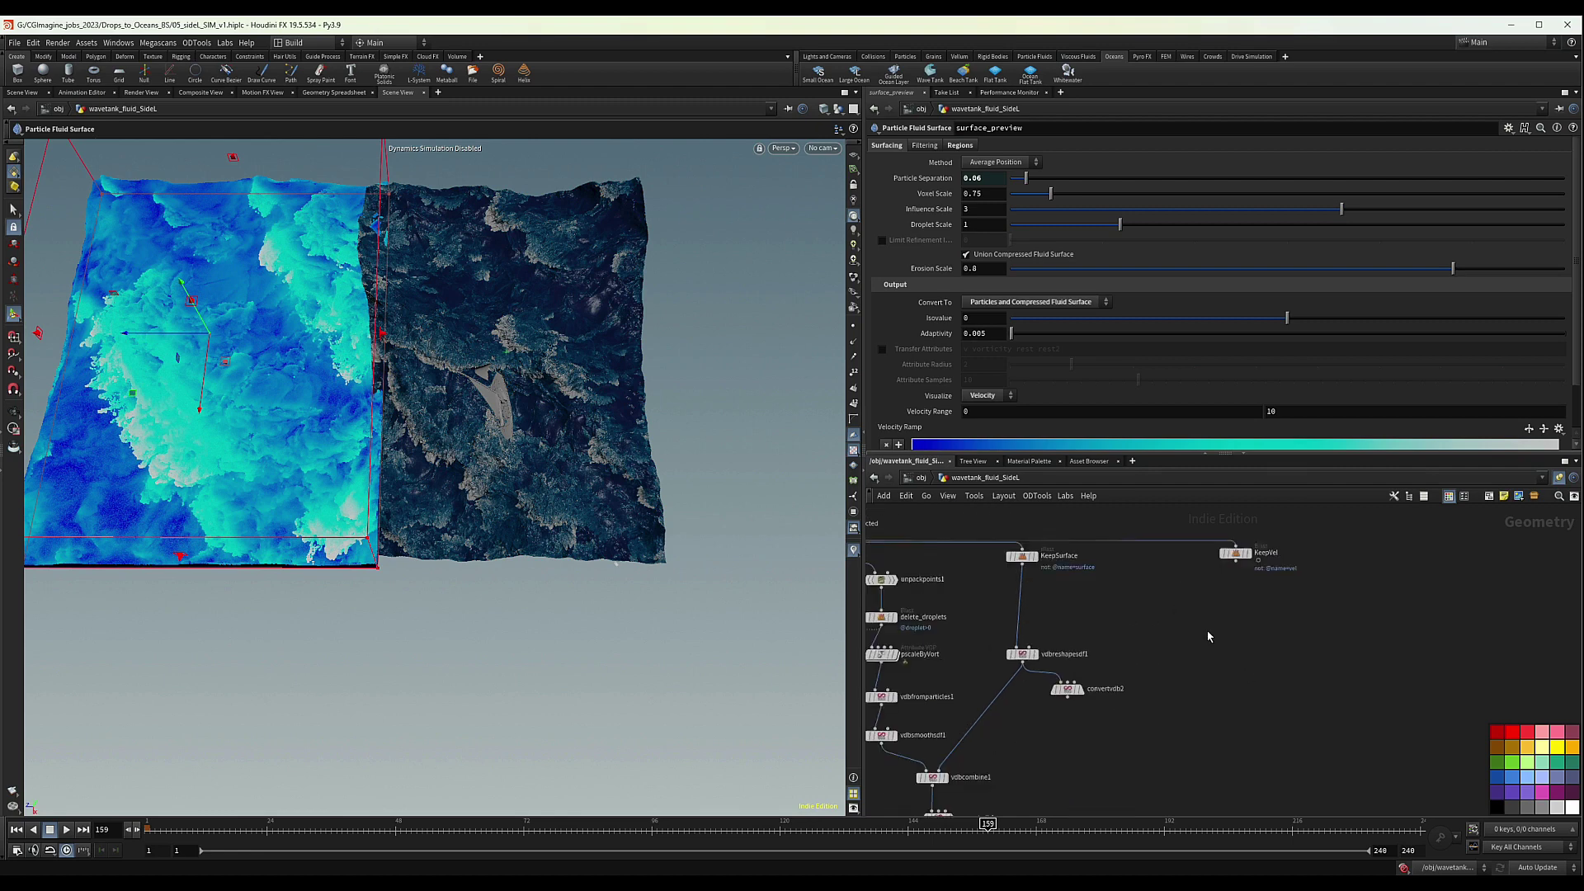
{"action": "key", "text": "Tab"}
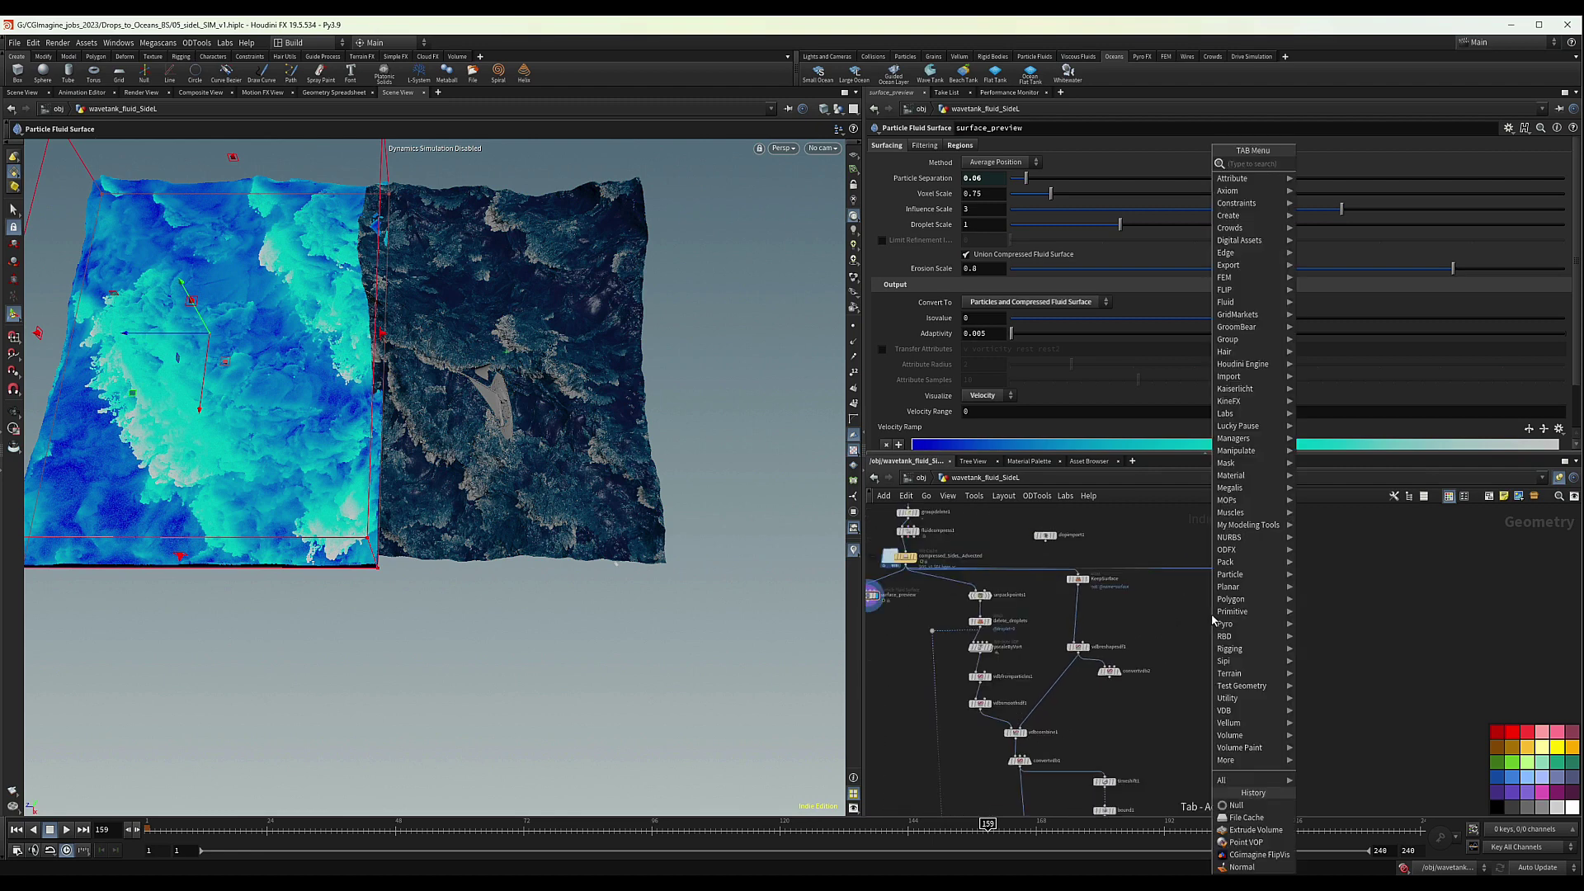
{"action": "type", "text": "null"}
{"action": "key", "text": "Return"}
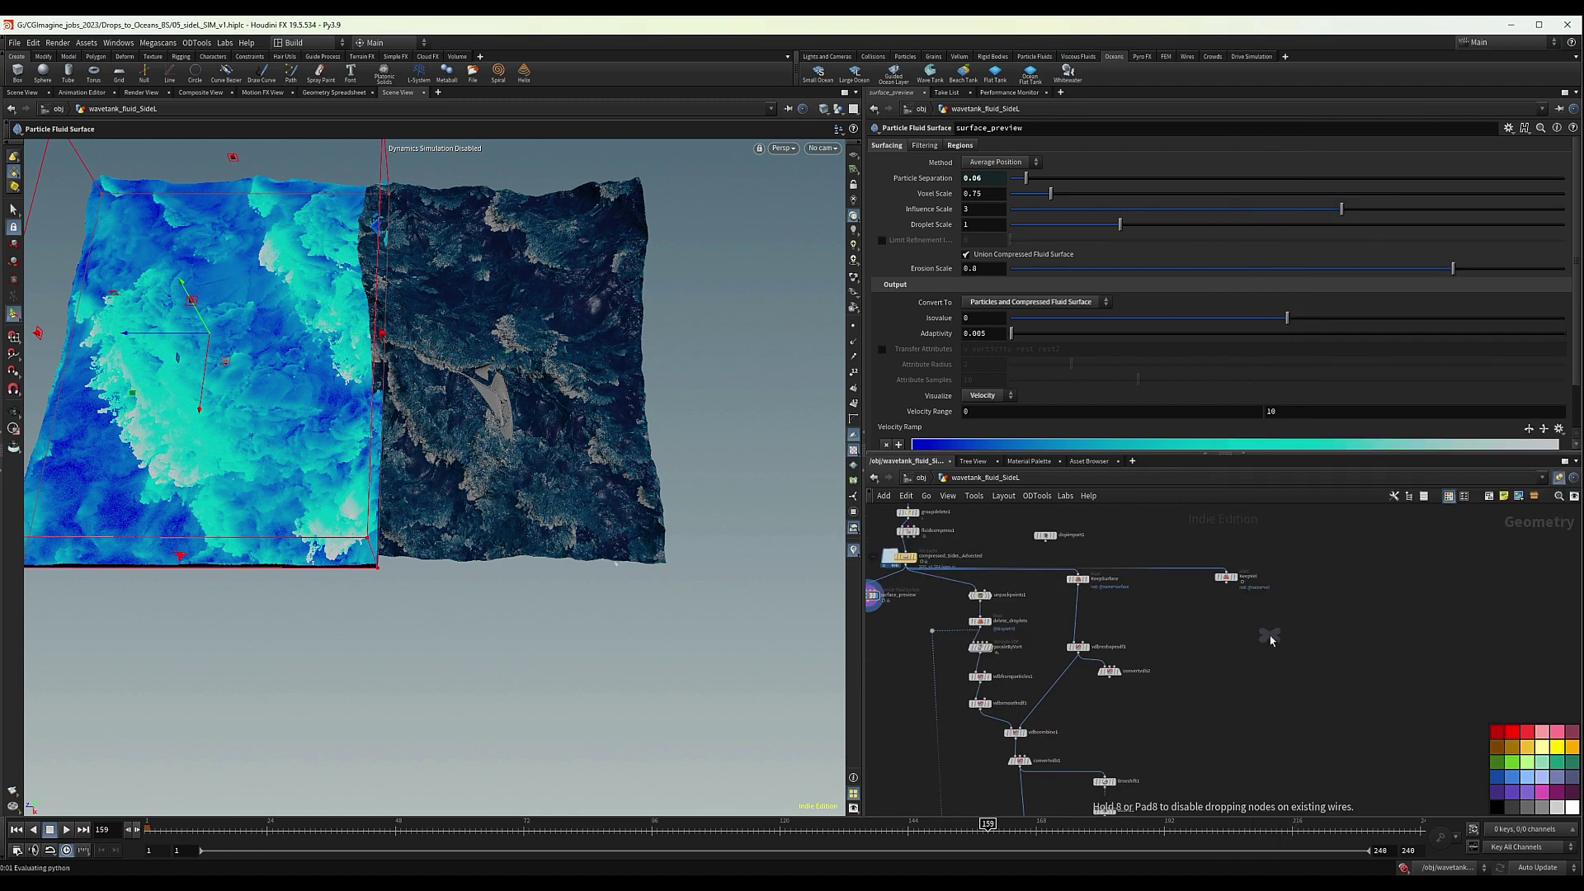
{"action": "left_click", "coordinate": [1226, 627]}
{"action": "scroll", "coordinate": [1225, 610], "scroll_direction": "up", "scroll_amount": 3}
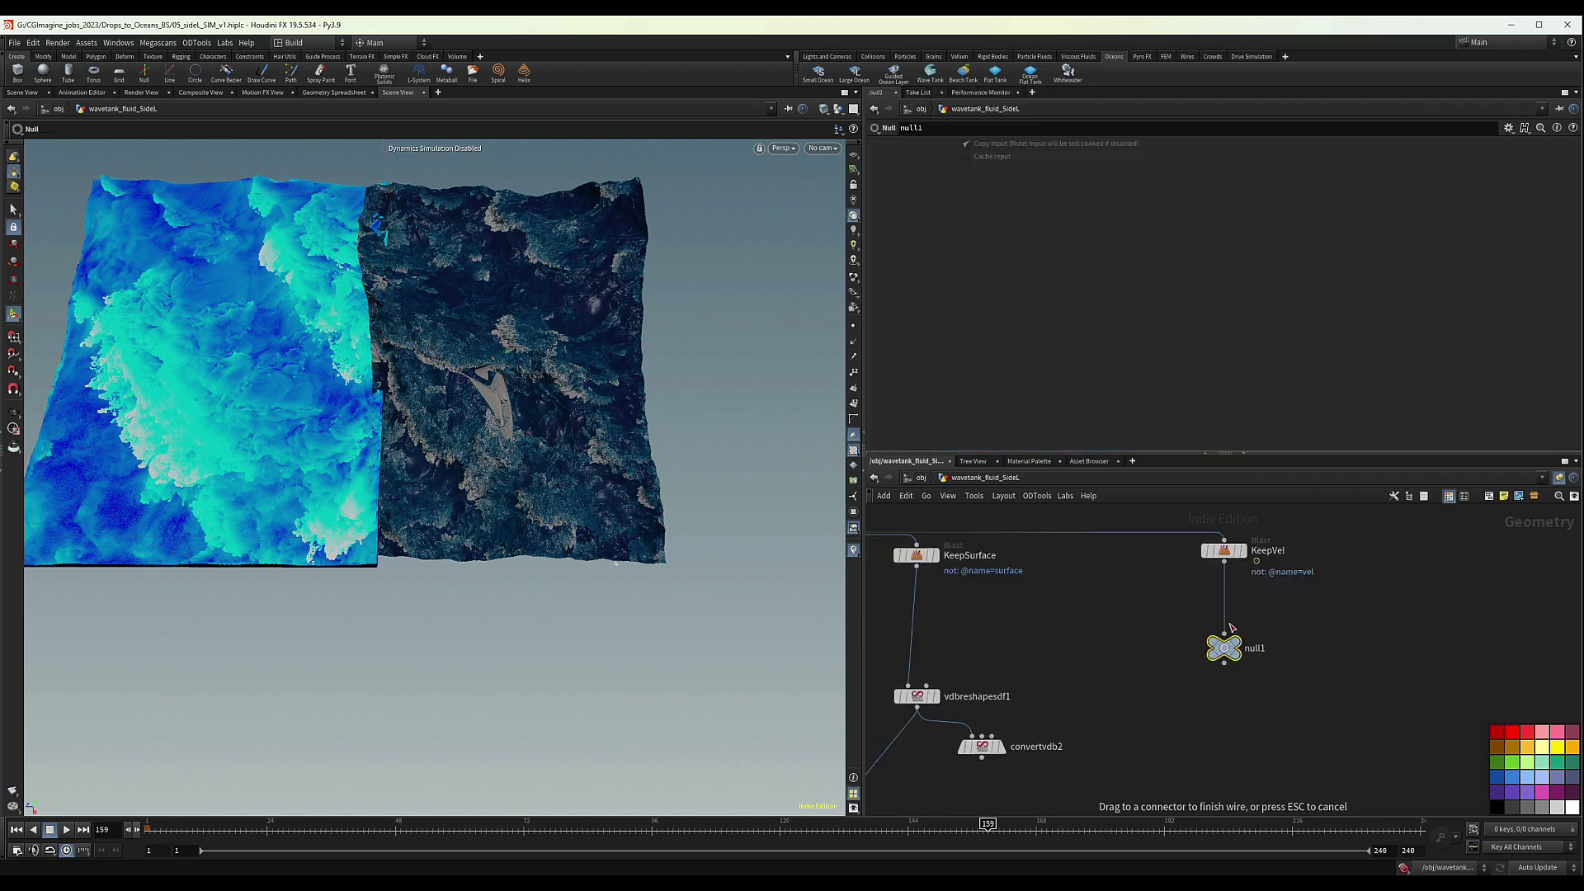
{"action": "double_click", "coordinate": [1255, 648]}
{"action": "type", "text": "OUT_Vel"}
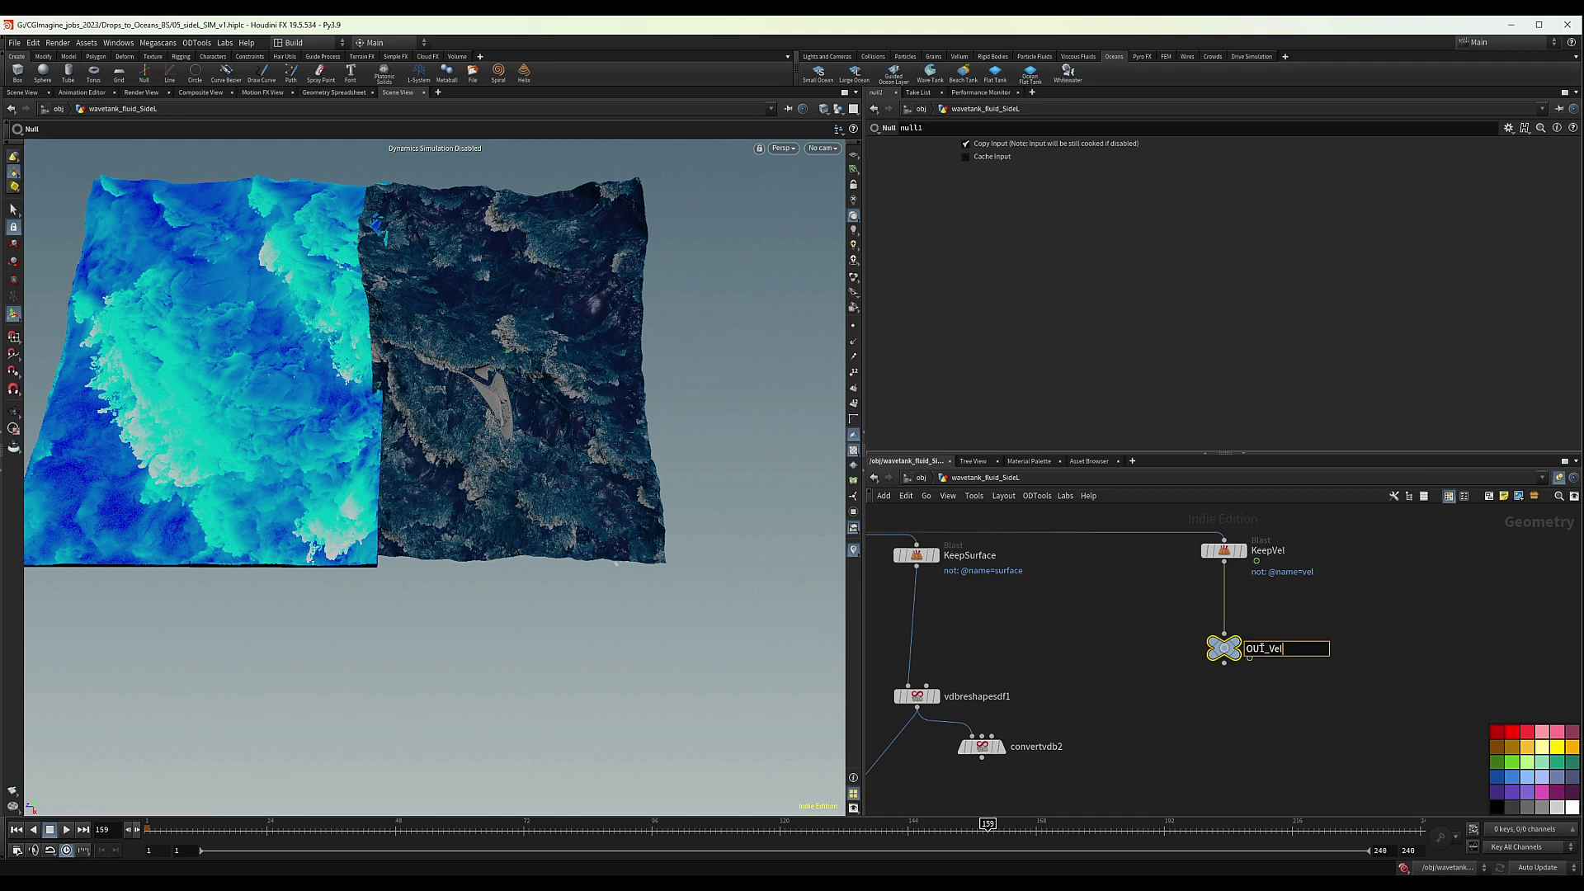
{"action": "key", "text": "Return"}
Duplicate the OUT_Vel null, connect the copy to KeepSurface and rename it OUT_Sur
{"action": "left_click_drag", "start_coordinate": [1223, 648], "coordinate": [1027, 648], "text": "alt"}
{"action": "left_click_drag", "start_coordinate": [916, 566], "coordinate": [1027, 633]}
{"action": "double_click", "coordinate": [1083, 649]}
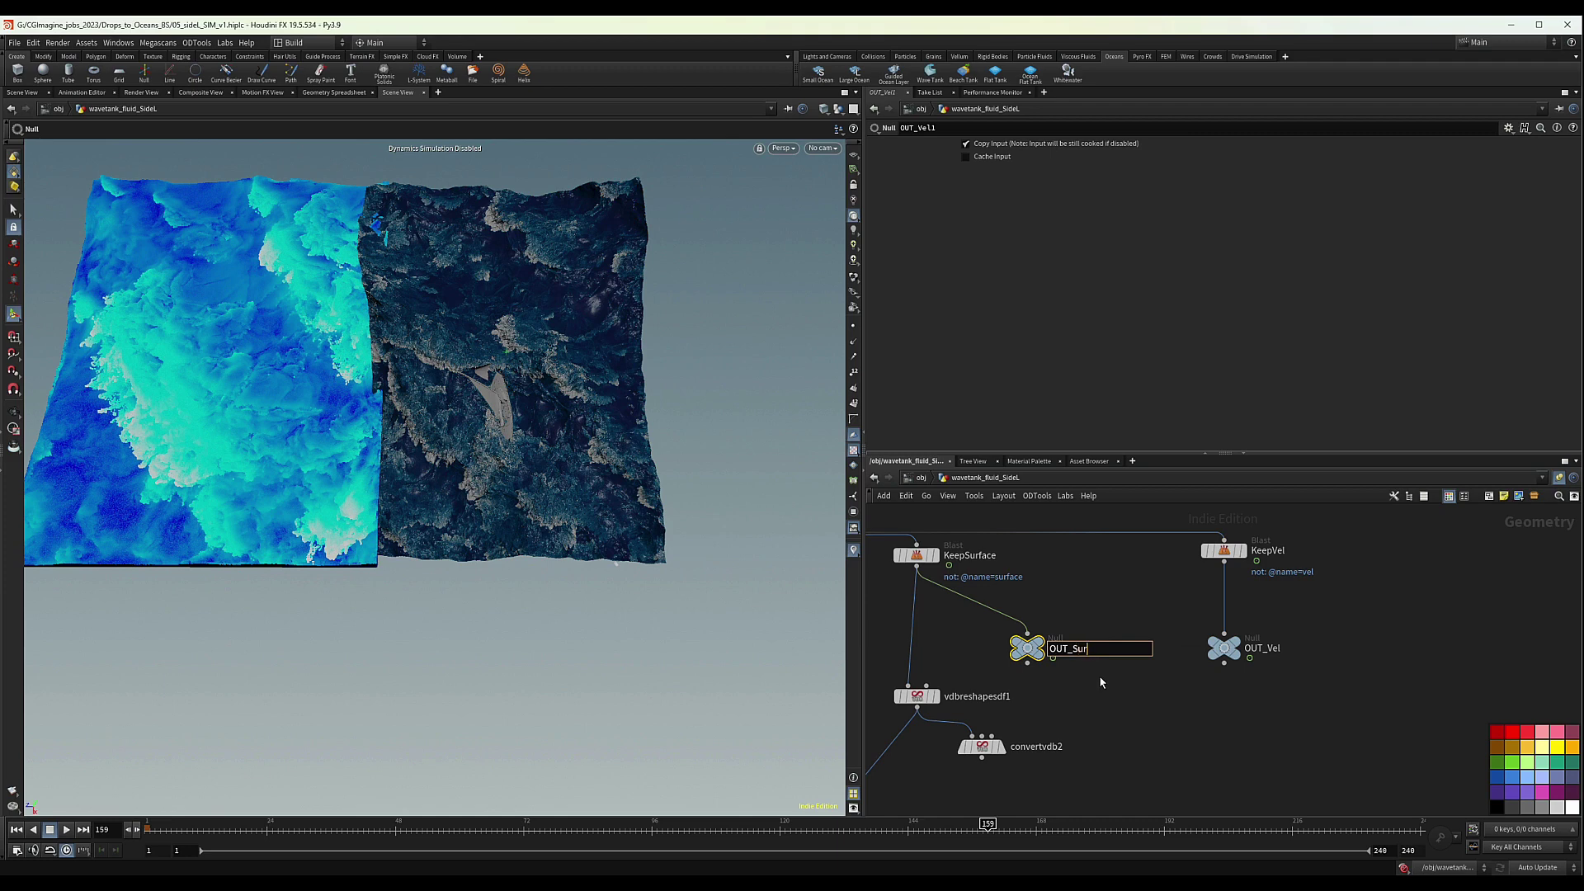
{"action": "key", "text": "Return"}
Display the attribtransfer1 node and inspect its meshed SideL surface beside the original tank from the side and above
{"action": "scroll", "coordinate": [1104, 681], "scroll_direction": "down", "scroll_amount": 3}
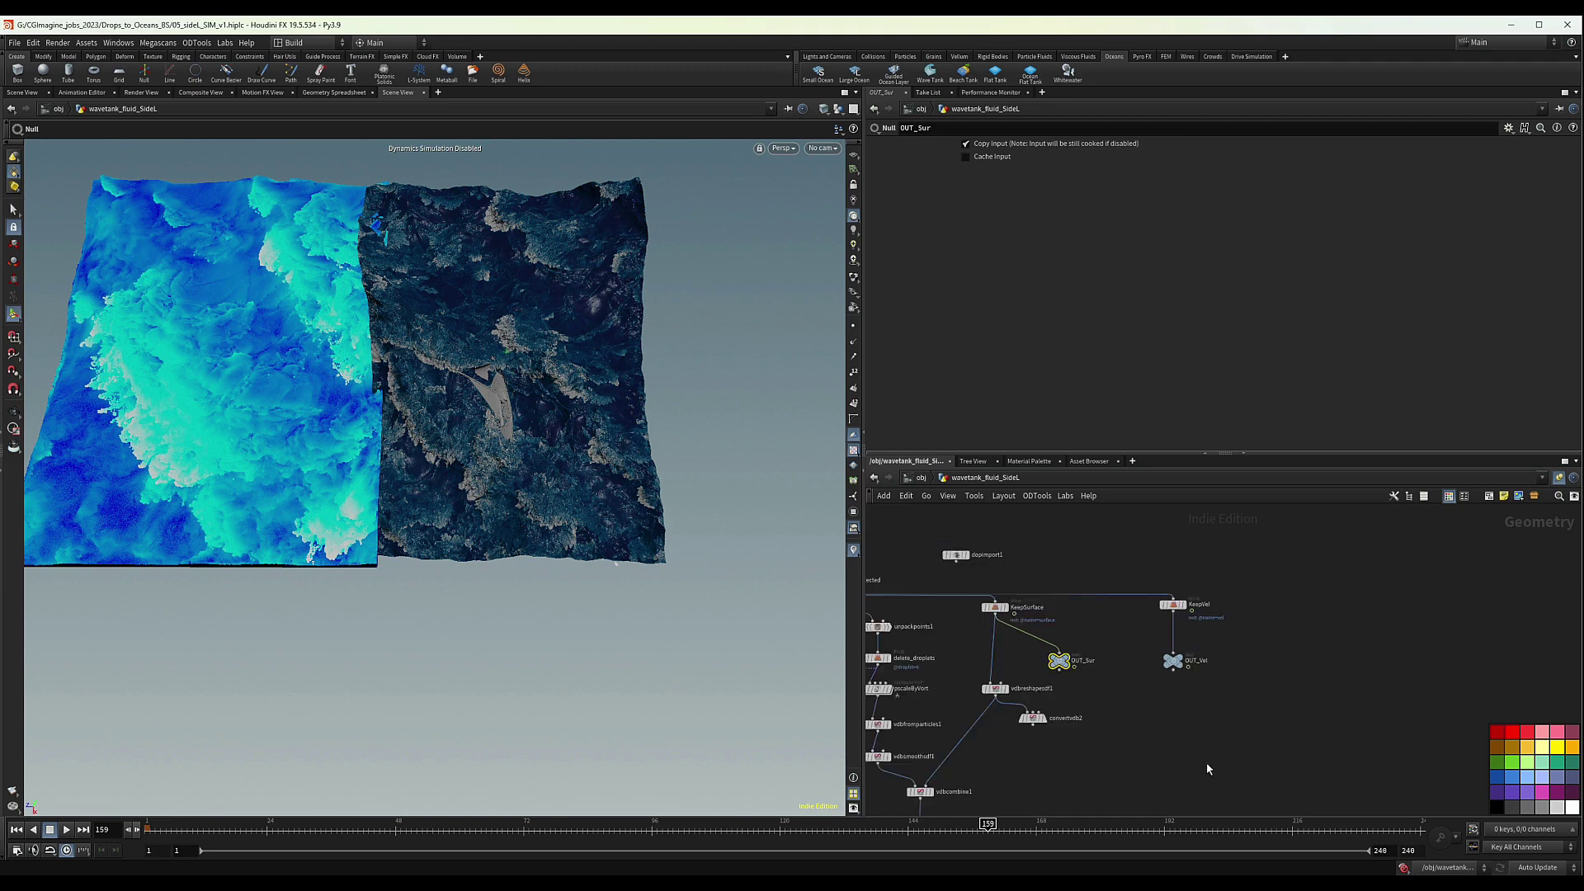
{"action": "scroll", "coordinate": [1206, 763], "scroll_direction": "down", "scroll_amount": 3}
{"action": "middle_click_drag", "start_coordinate": [1205, 781], "coordinate": [1202, 608]}
{"action": "scroll", "coordinate": [1143, 724], "scroll_direction": "up", "scroll_amount": 4}
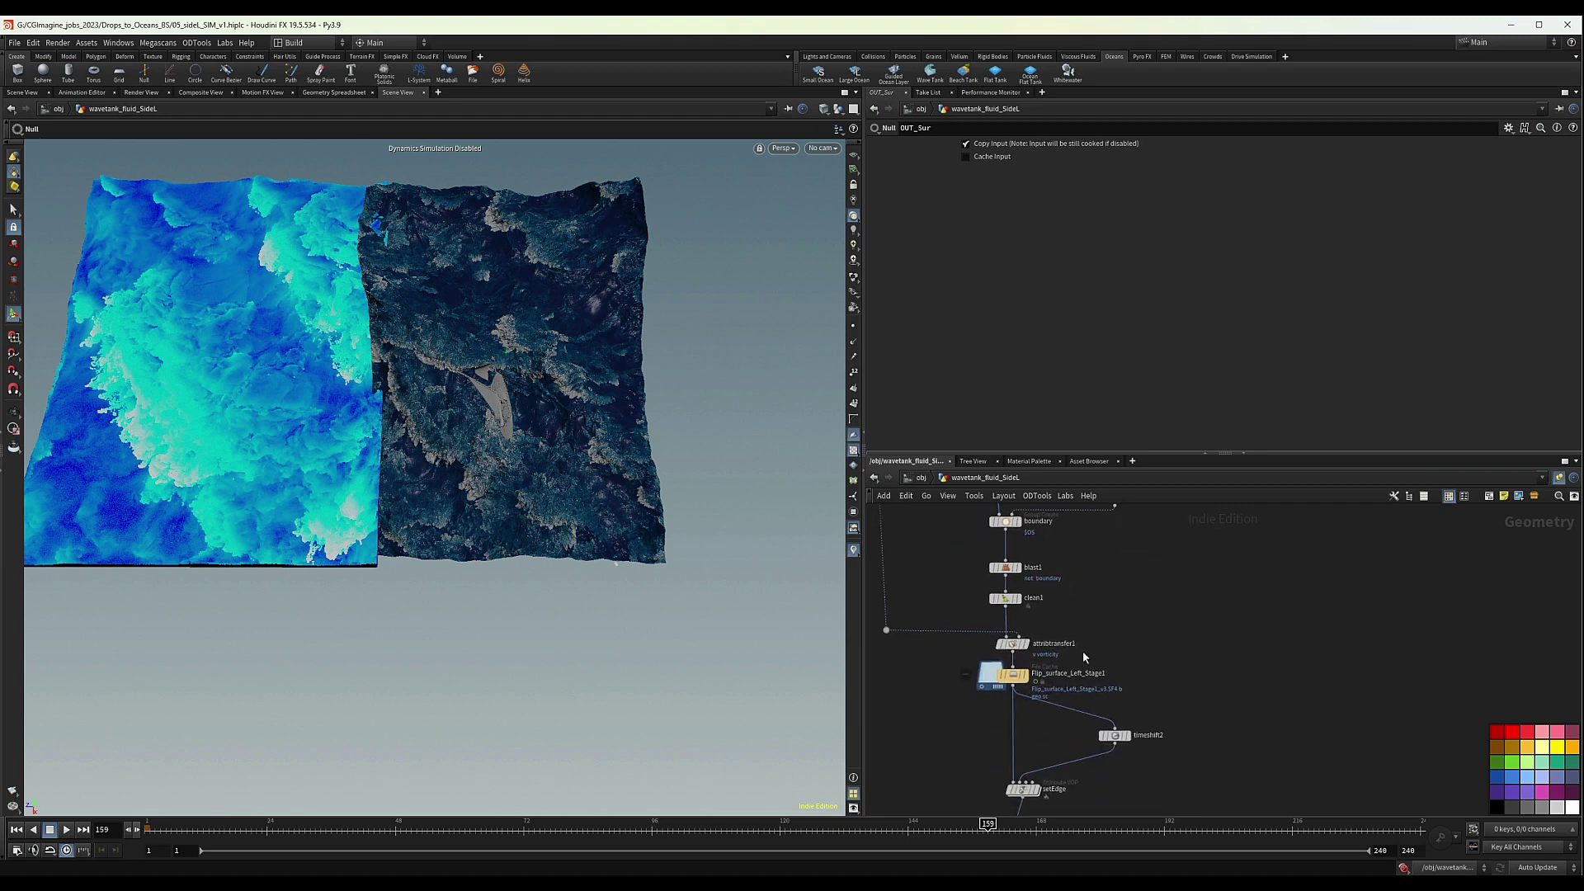
{"action": "mouse_move", "coordinate": [1029, 650]}
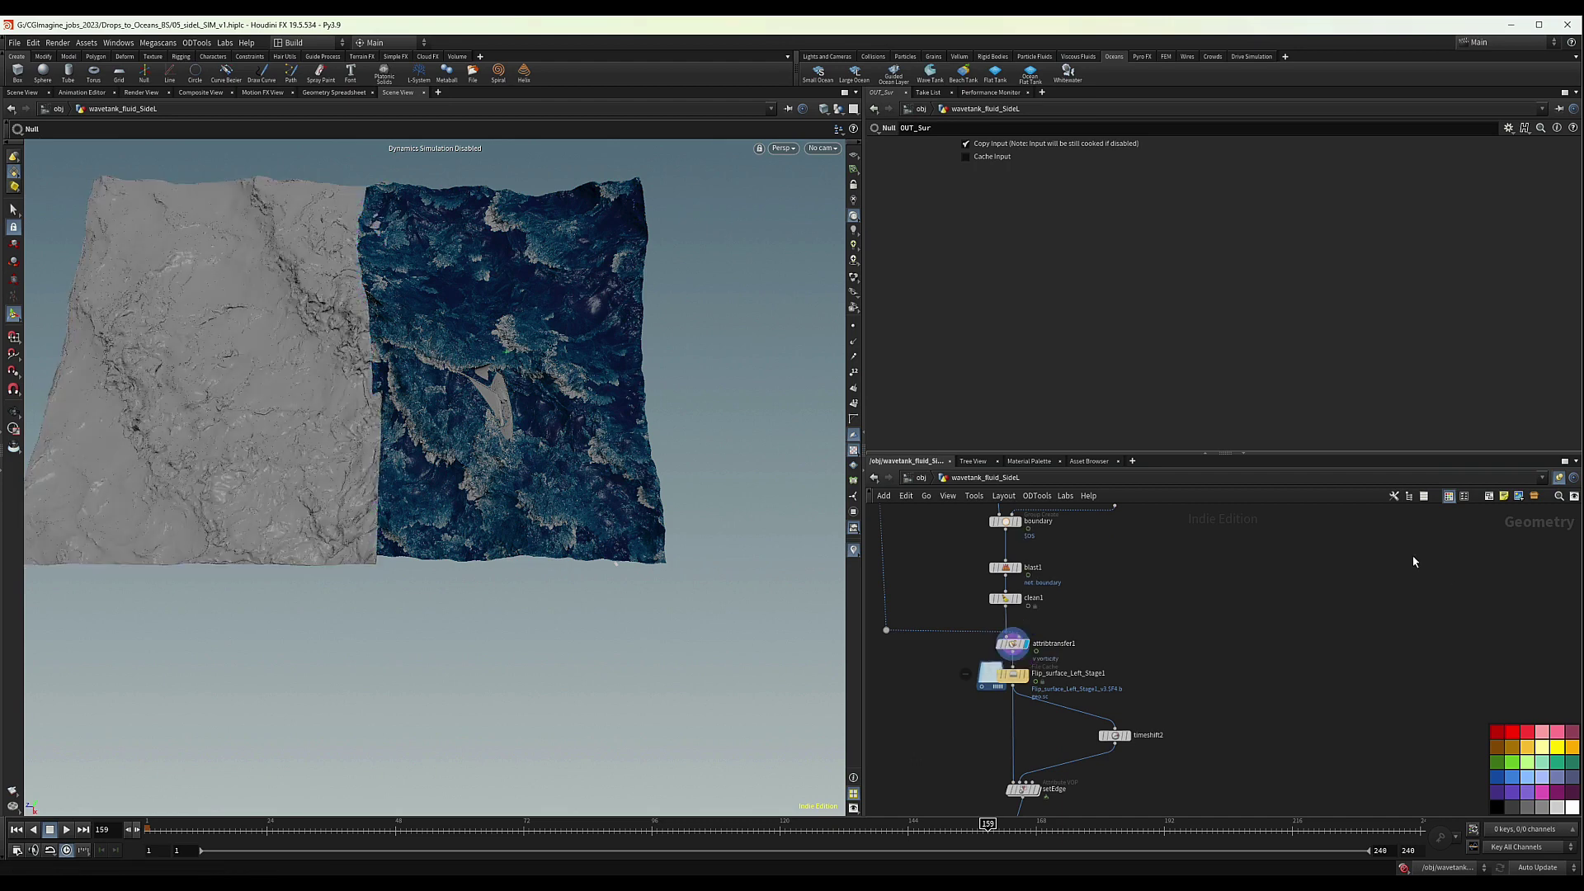
{"action": "key", "text": "Escape"}
{"action": "left_click_drag", "start_coordinate": [297, 449], "coordinate": [280, 272]}
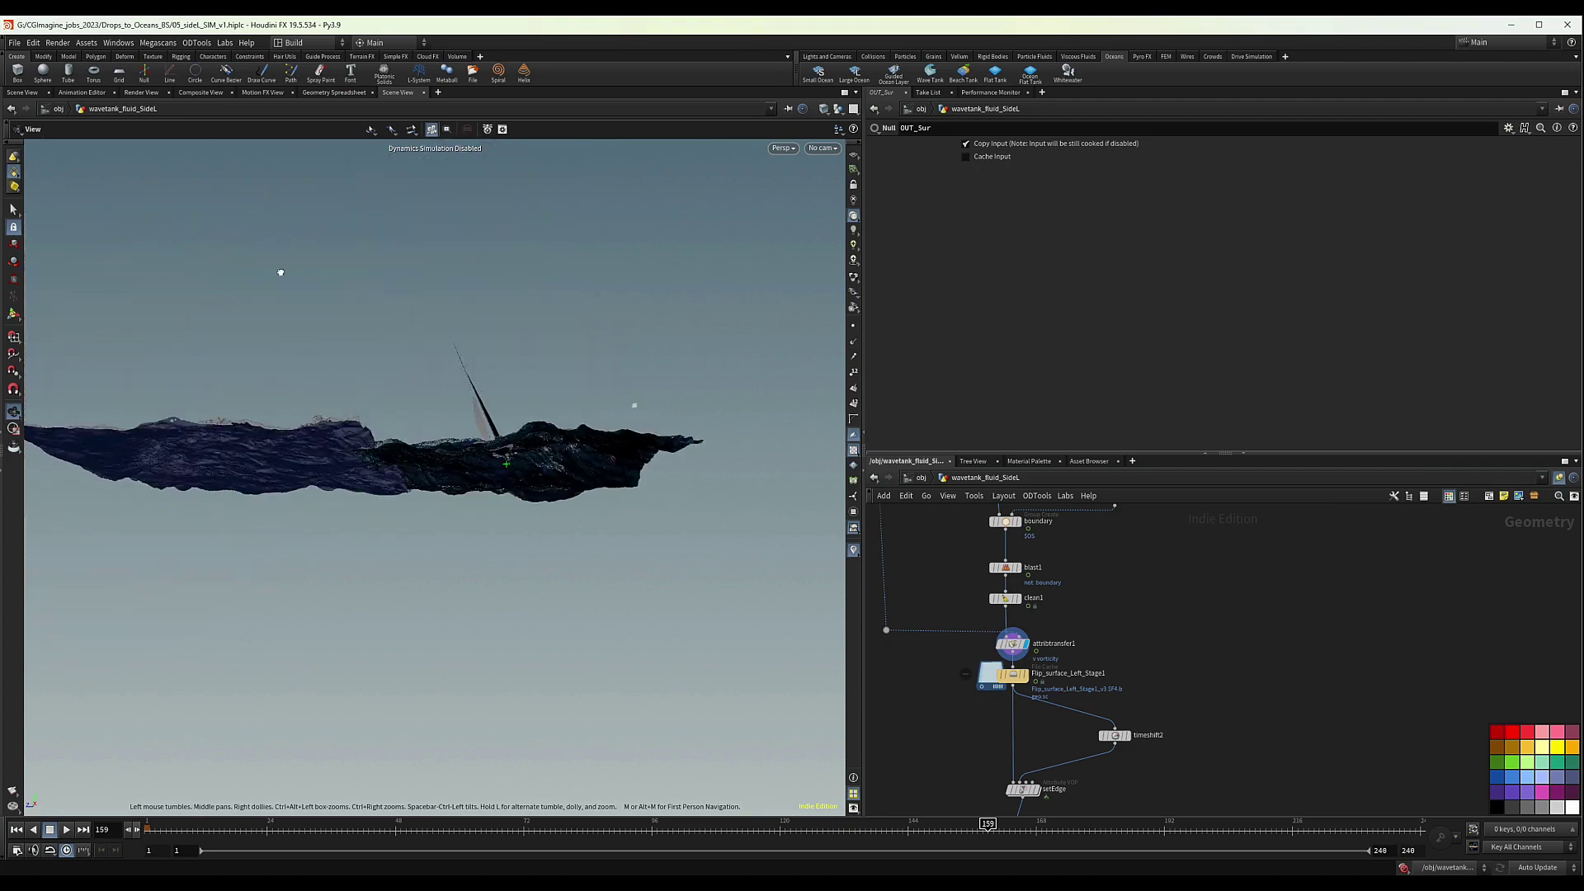
{"action": "left_click_drag", "start_coordinate": [311, 459], "coordinate": [380, 530]}
Display the Flip_surface_Left_Stage1 file cache and place it slightly farther below attribtransfer1
{"action": "scroll", "coordinate": [1060, 681], "scroll_direction": "down", "scroll_amount": 1}
{"action": "middle_click_drag", "start_coordinate": [1163, 693], "coordinate": [1200, 595]}
{"action": "scroll", "coordinate": [1051, 631], "scroll_direction": "up", "scroll_amount": 4}
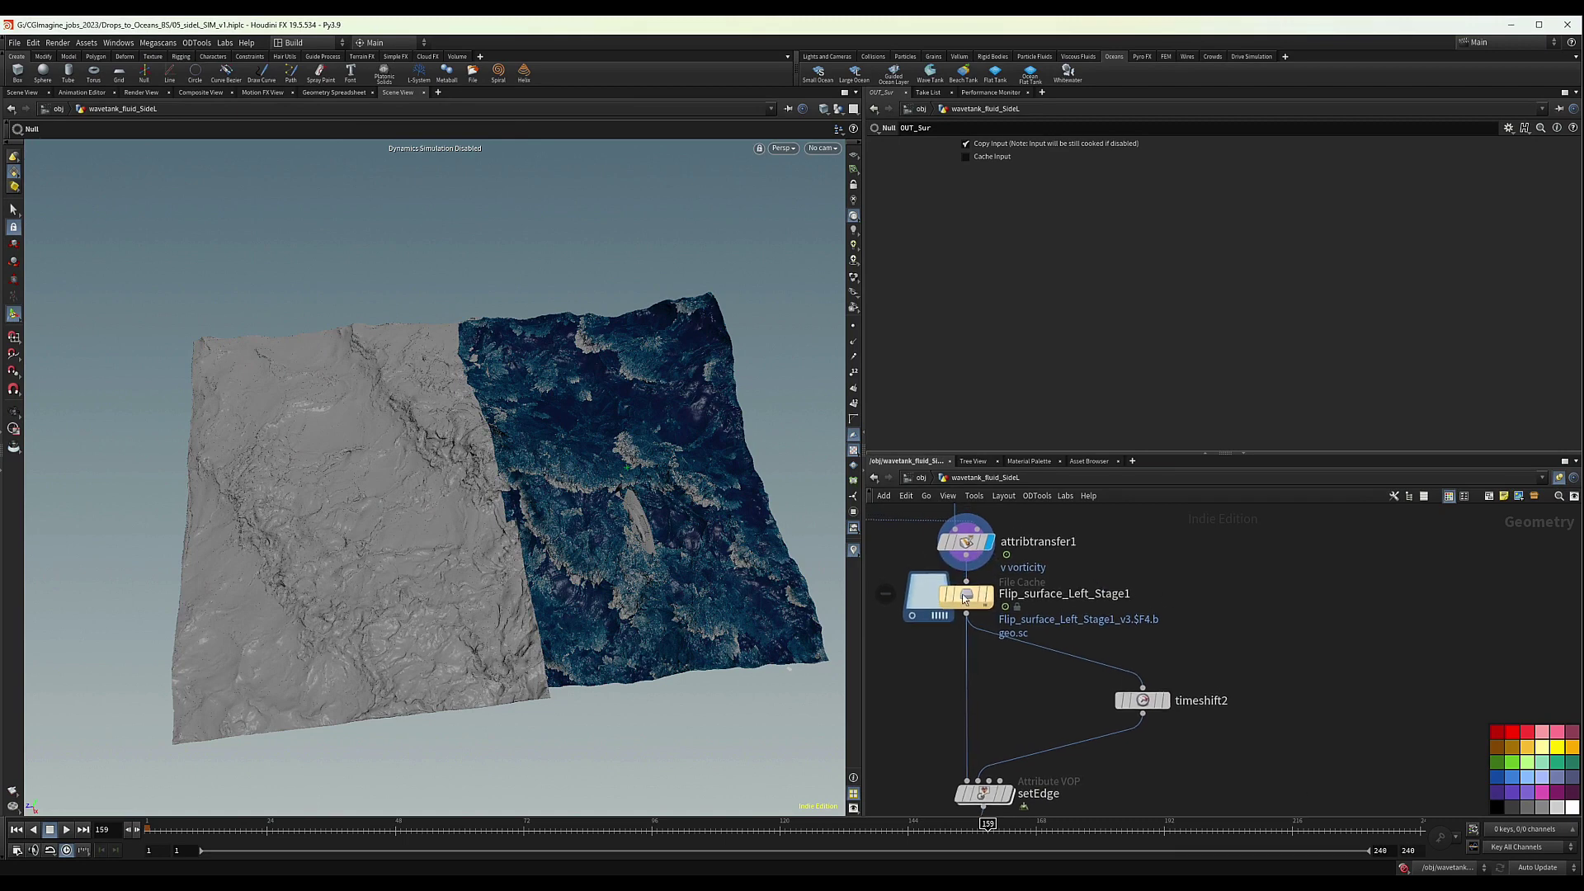
{"action": "left_click_drag", "start_coordinate": [964, 599], "coordinate": [963, 590]}
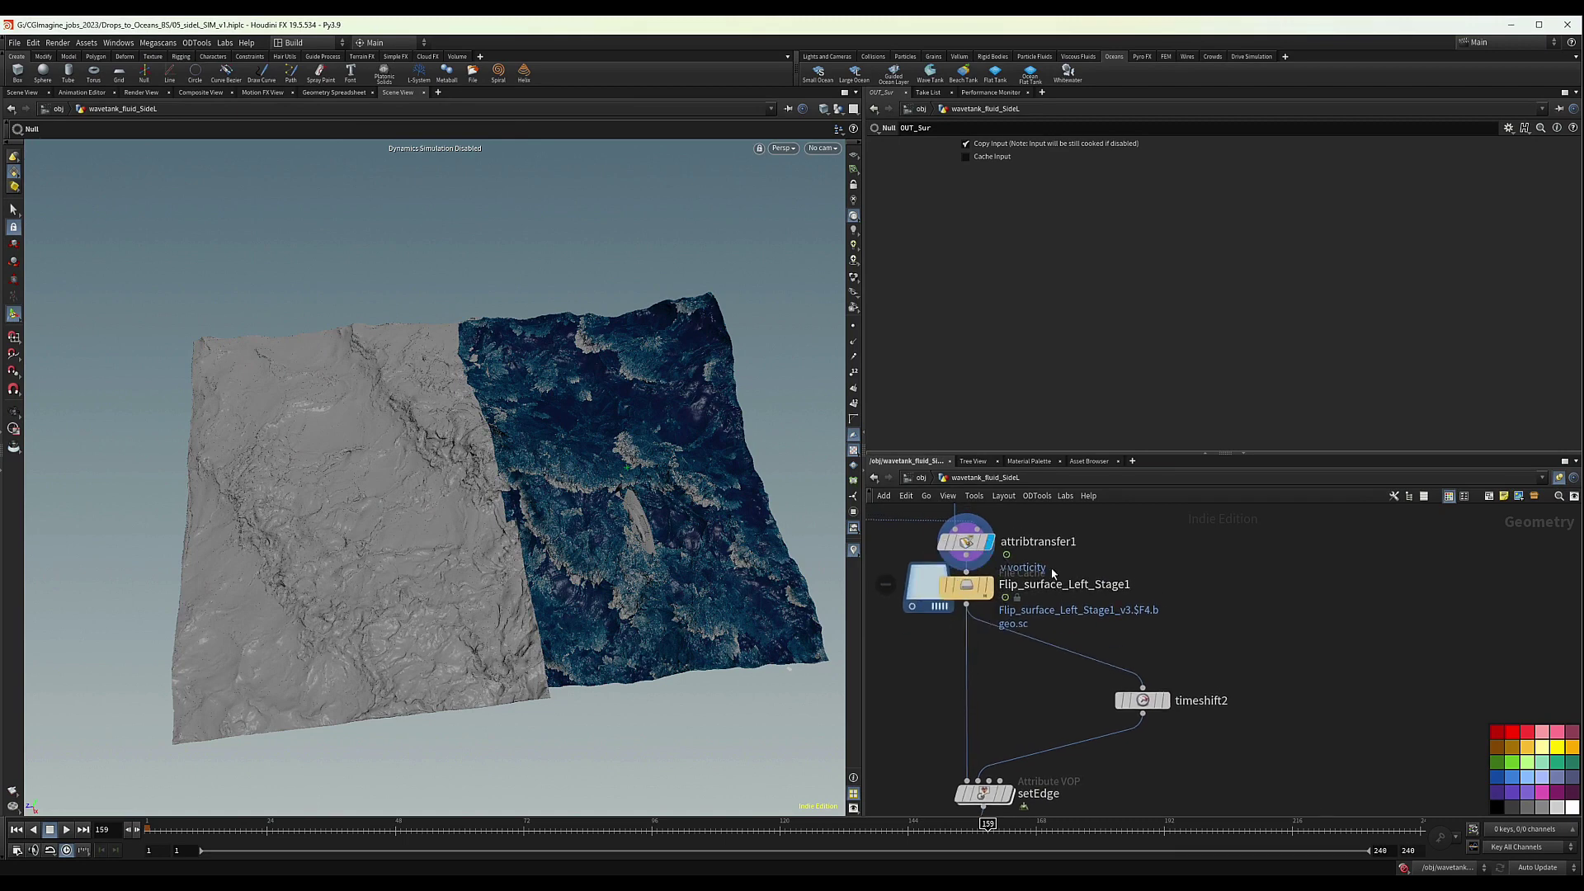
{"action": "mouse_move", "coordinate": [987, 587]}
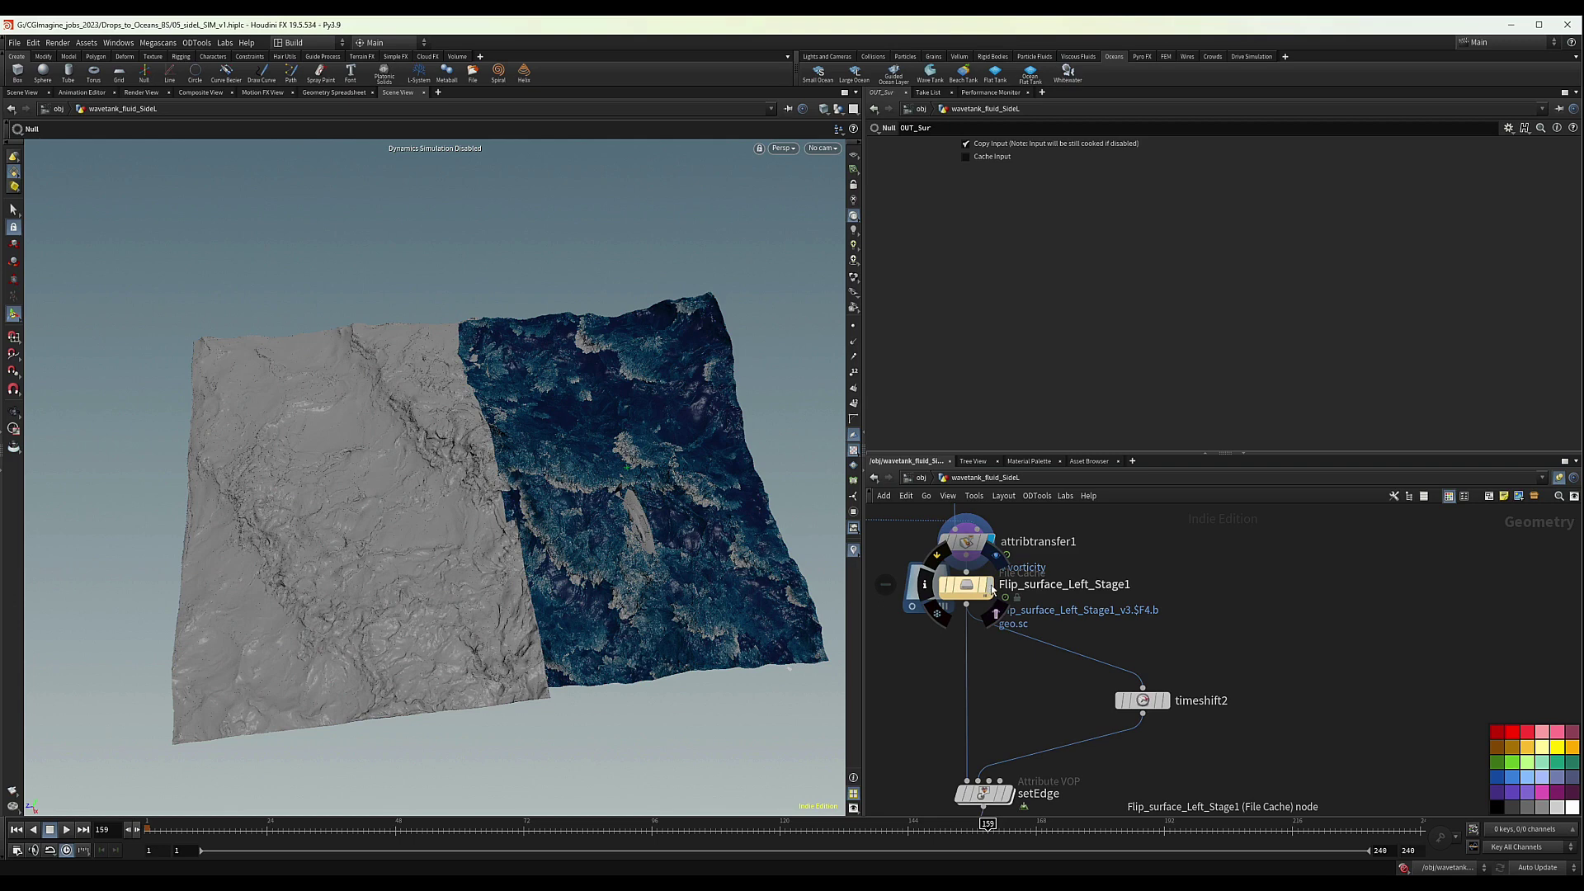
{"action": "left_click", "coordinate": [971, 589]}
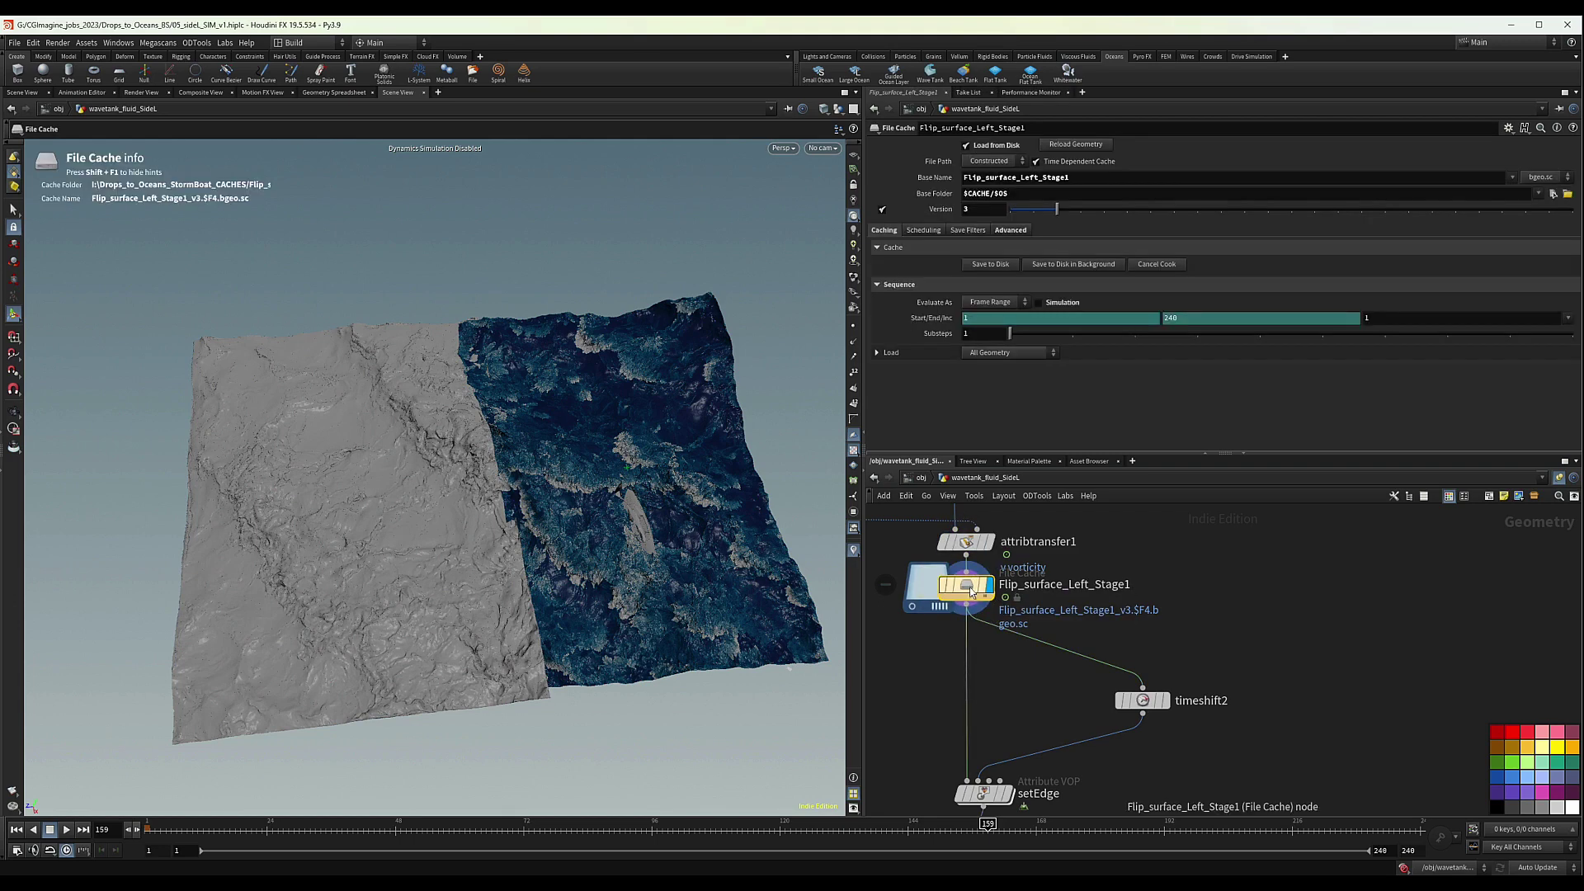
{"action": "left_click_drag", "start_coordinate": [971, 589], "coordinate": [971, 607]}
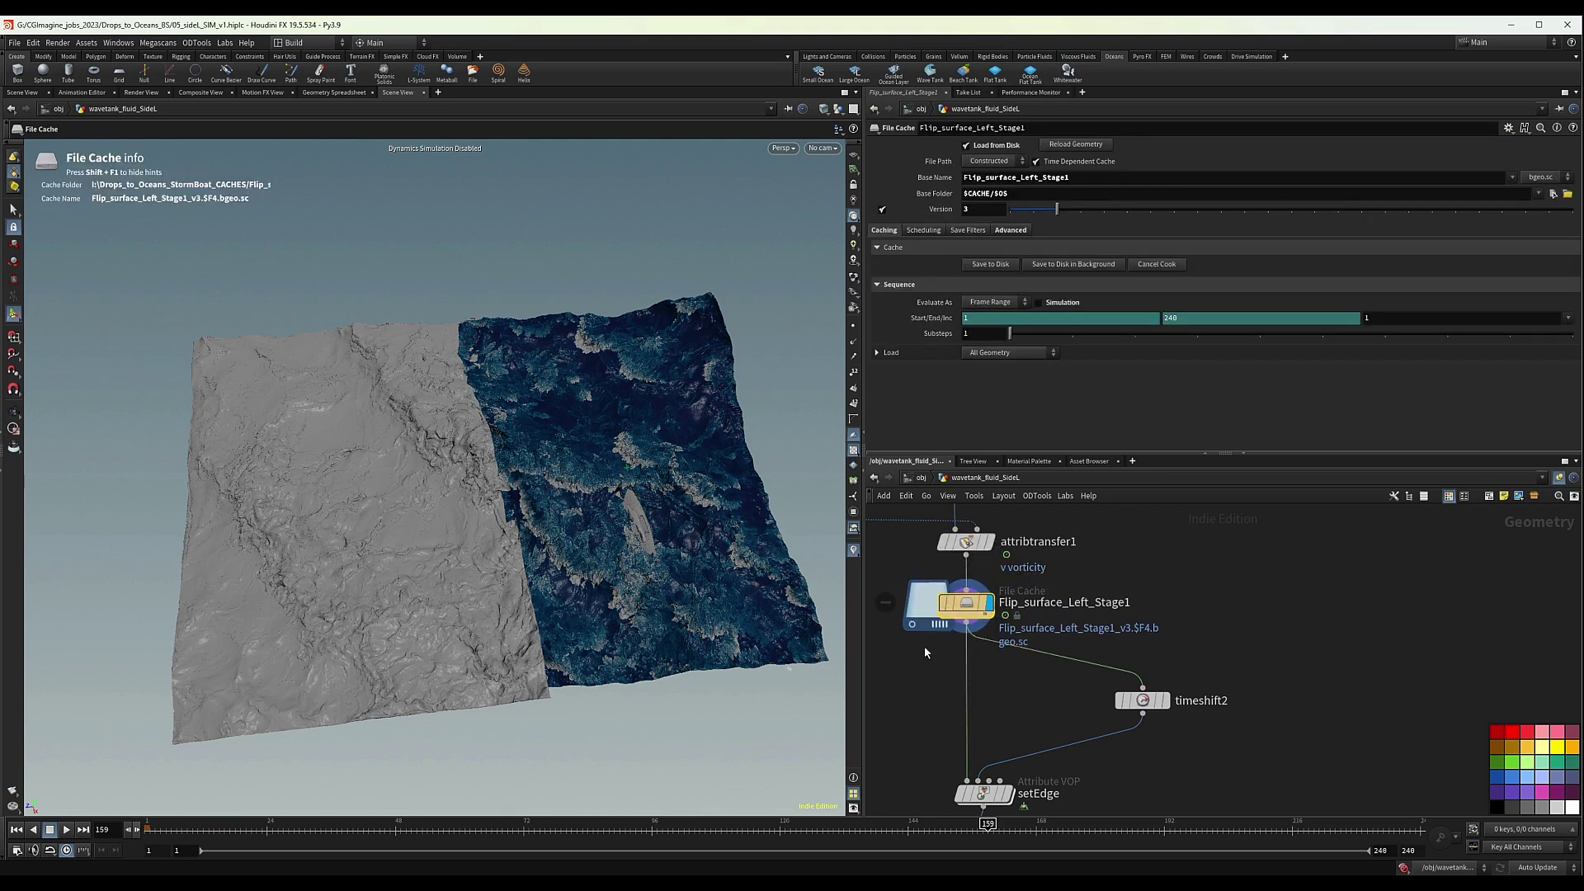
Go to frame 93 and examine how the cached left surface meets the original tank along their shared edge
{"action": "left_click_drag", "start_coordinate": [456, 576], "coordinate": [676, 765], "text": "alt"}
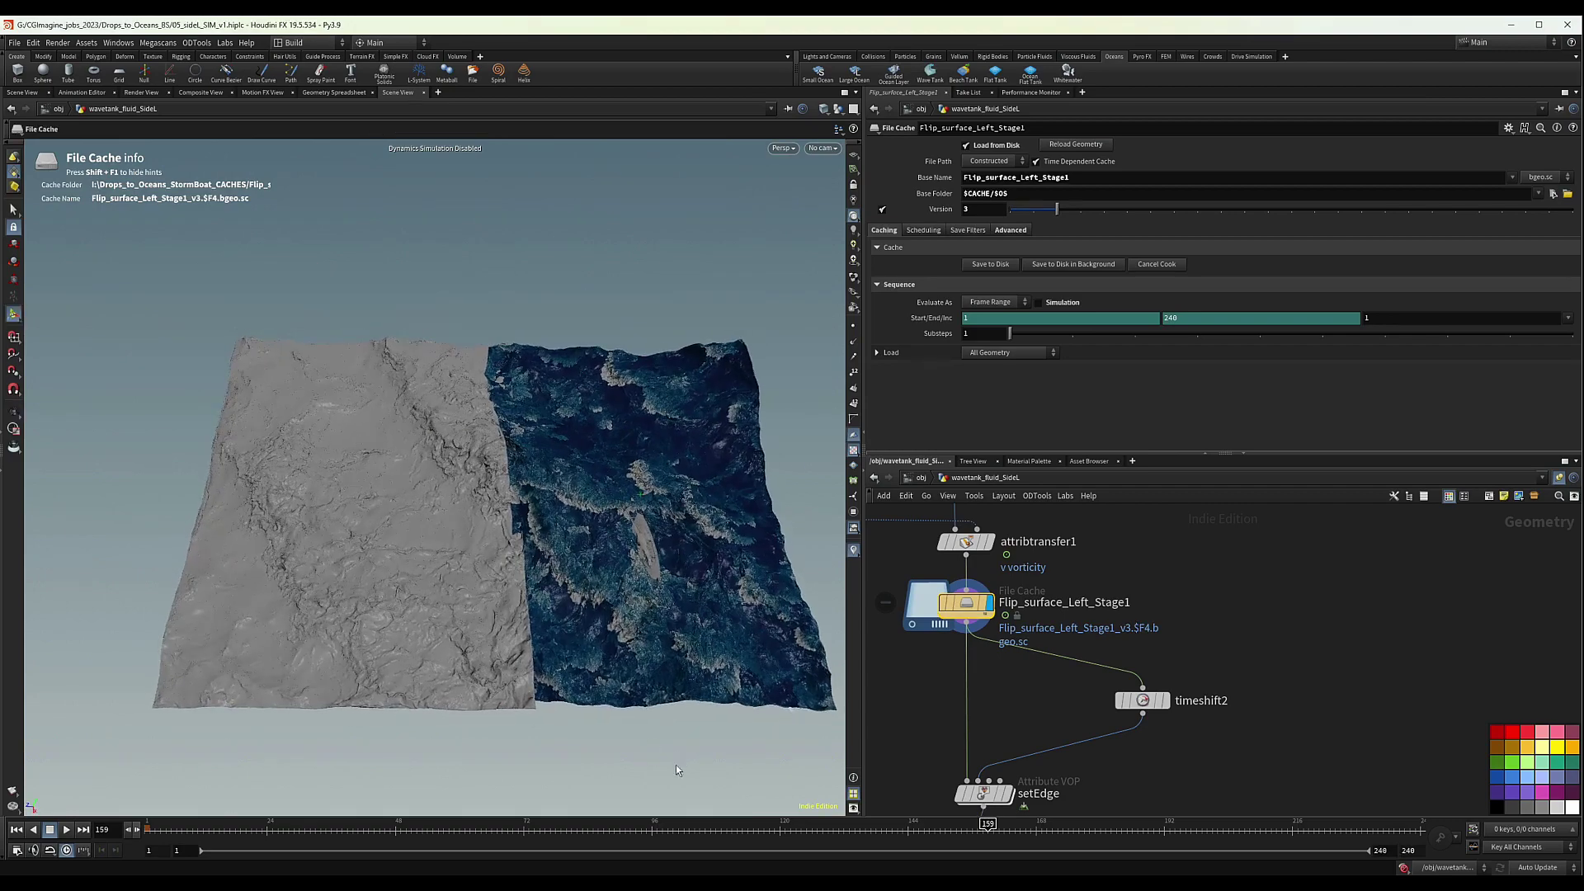
{"action": "left_click", "coordinate": [635, 837]}
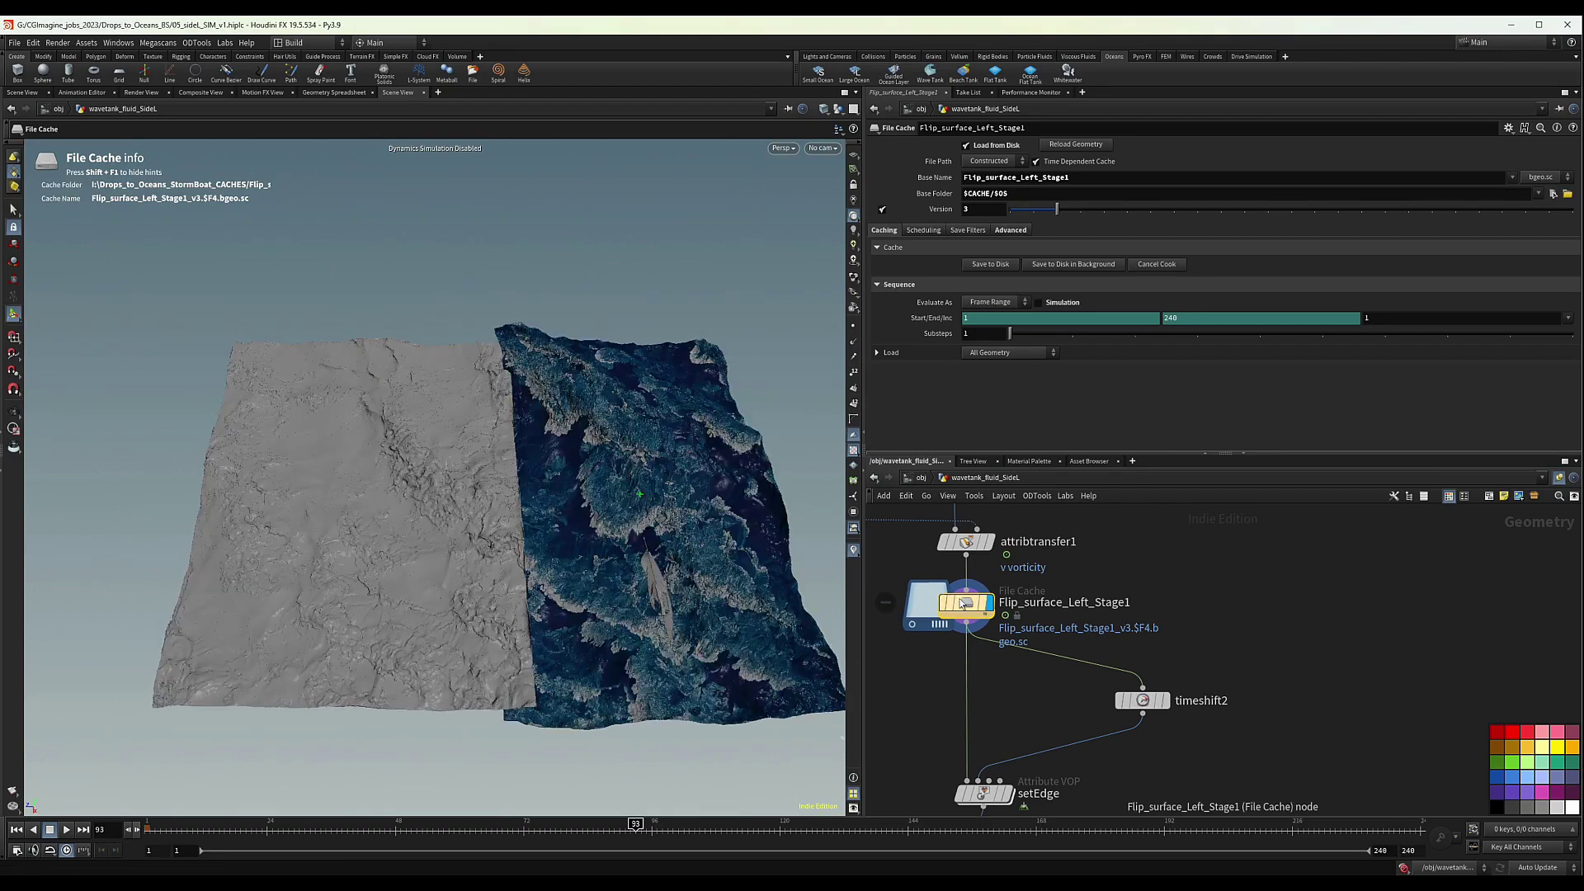
{"action": "left_click_drag", "start_coordinate": [428, 490], "coordinate": [385, 425], "text": "alt"}
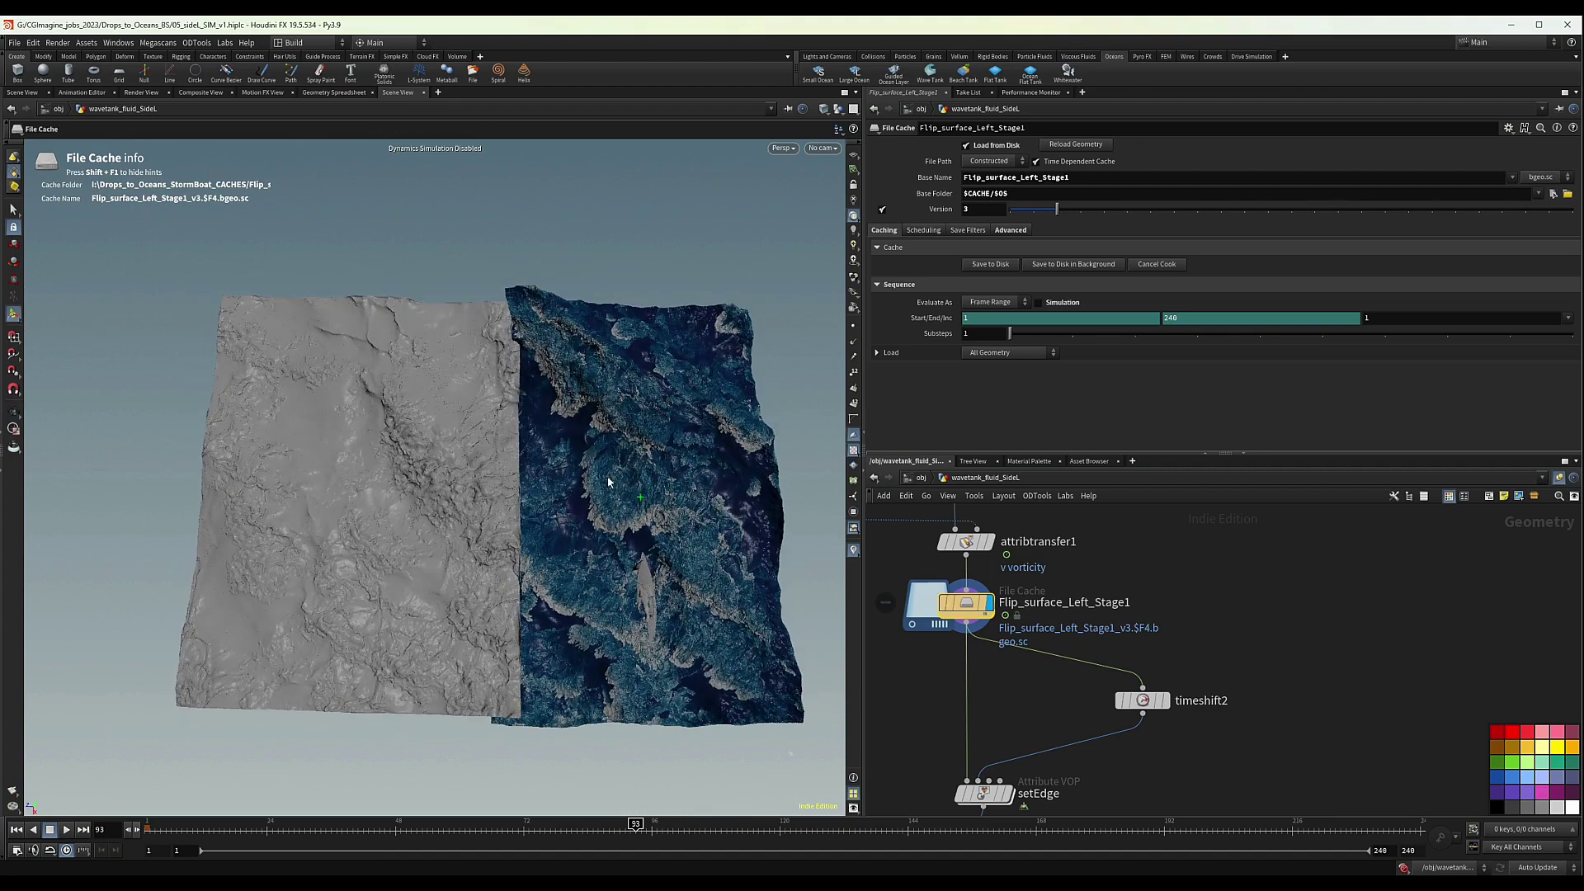
{"action": "mouse_move", "coordinate": [573, 502]}
{"action": "left_mouse_down", "text": "alt"}
{"action": "mouse_move", "coordinate": [572, 463]}
{"action": "mouse_move", "coordinate": [573, 485]}
{"action": "left_mouse_up", "text": "alt"}
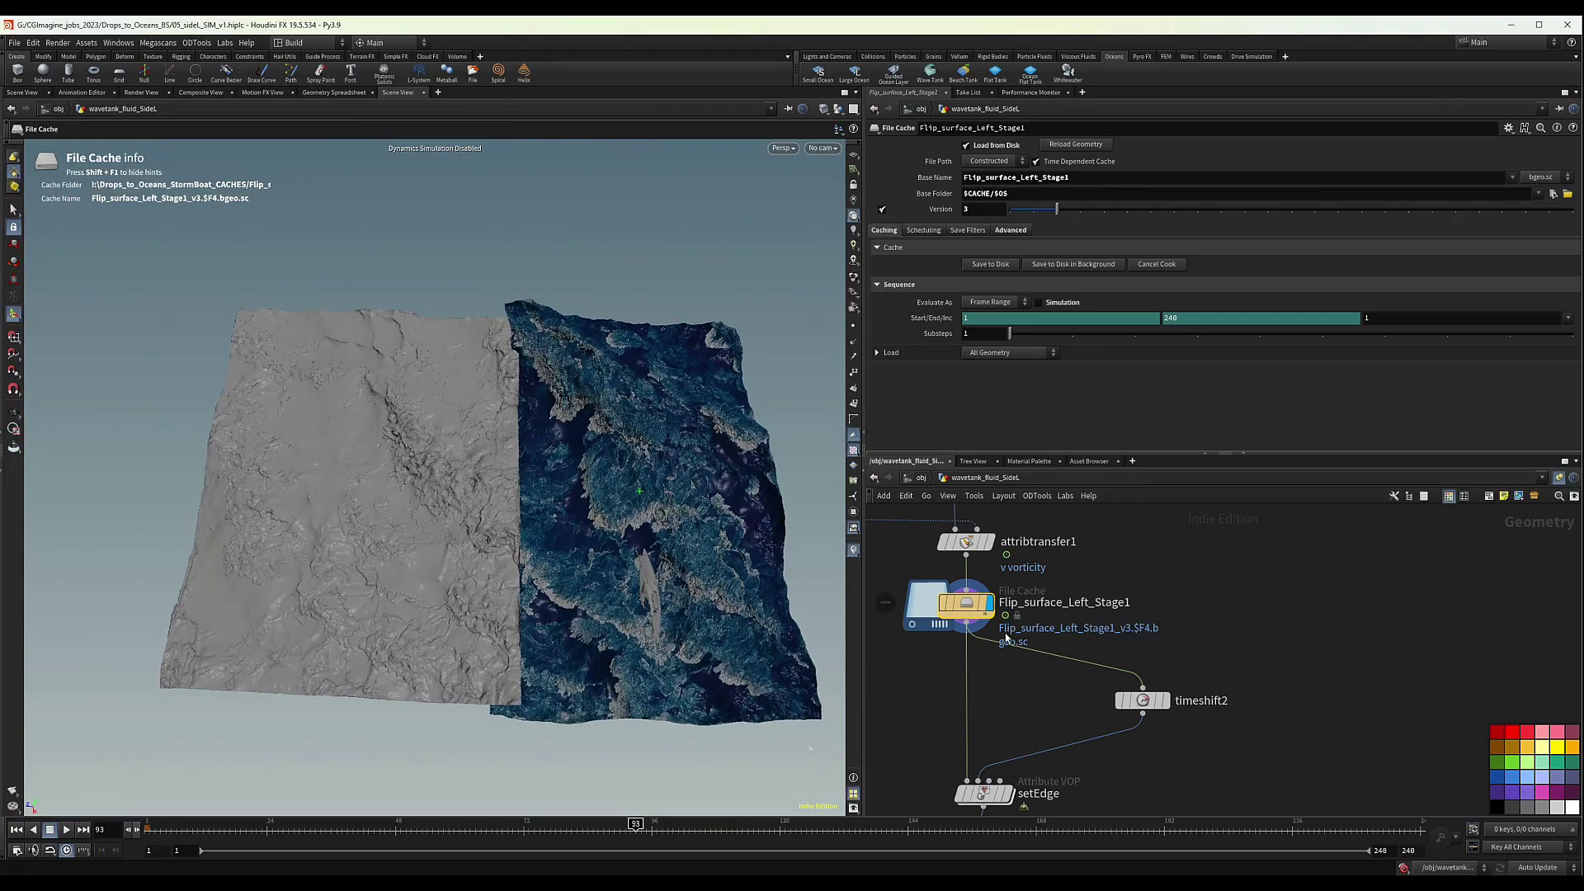
{"action": "scroll", "coordinate": [1004, 632], "scroll_direction": "down", "scroll_amount": 3}
{"action": "middle_click_drag", "start_coordinate": [1026, 657], "coordinate": [1023, 630]}
{"action": "middle_click_drag", "start_coordinate": [1067, 692], "coordinate": [1073, 644]}
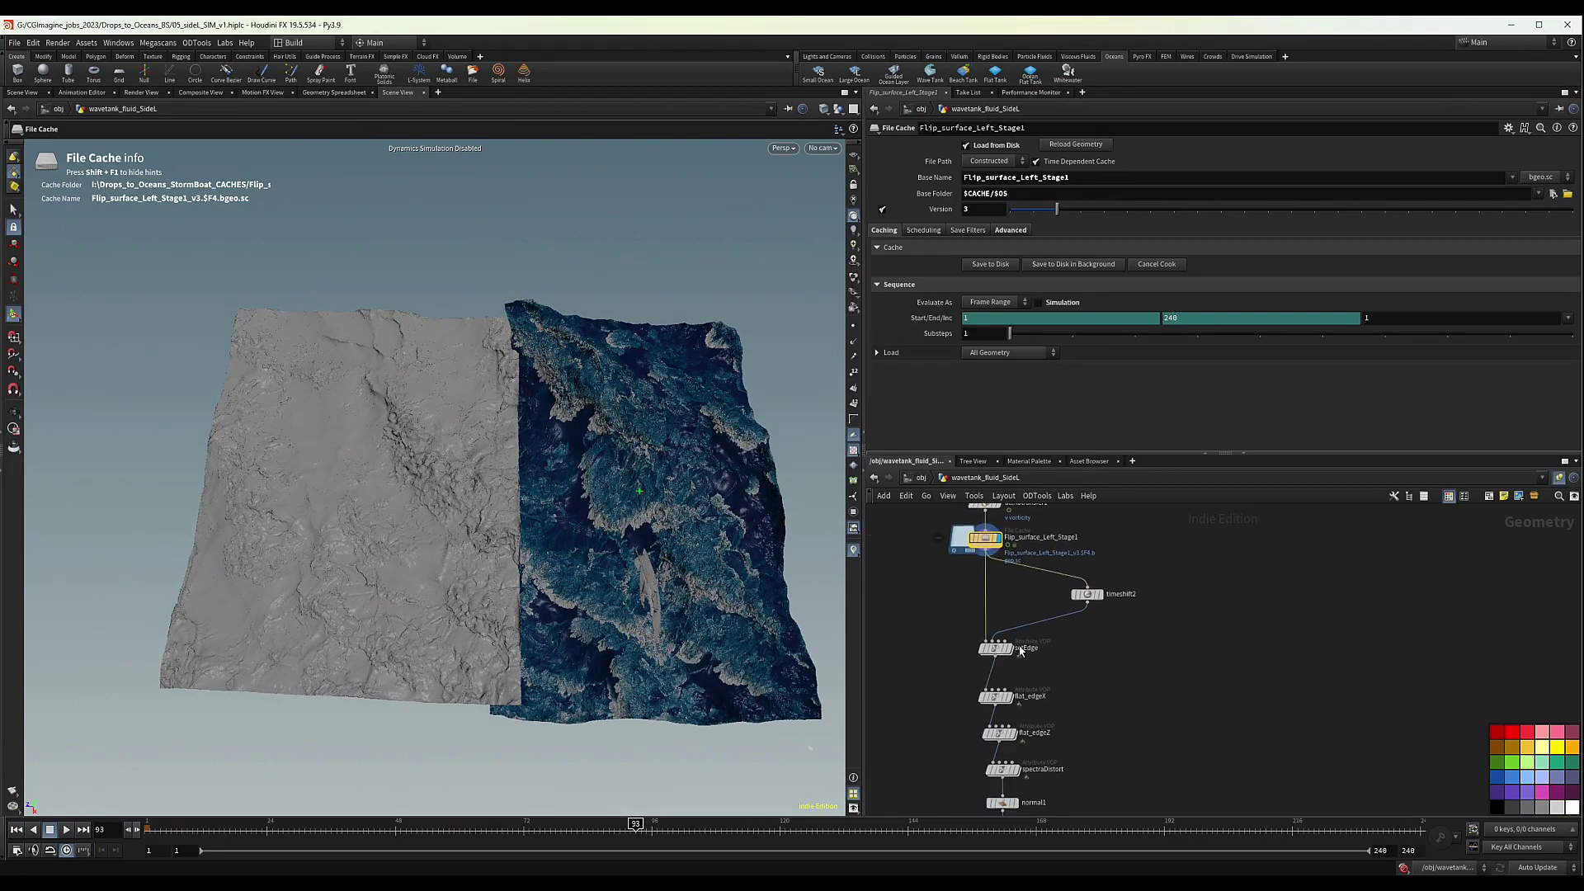
{"action": "left_click_drag", "start_coordinate": [536, 643], "coordinate": [540, 589], "text": "alt"}
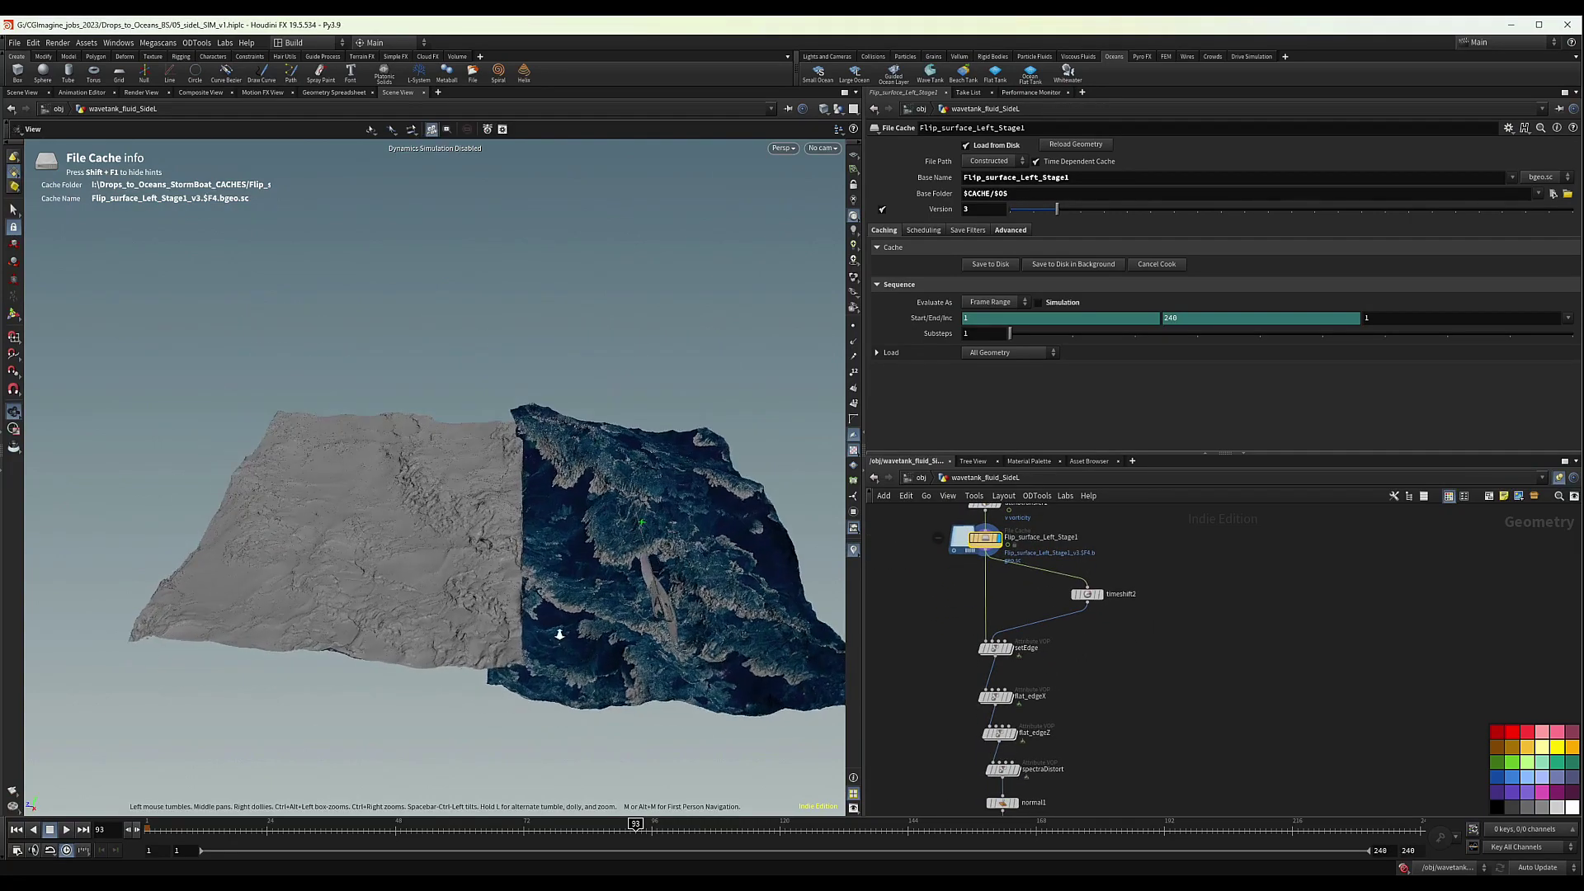
{"action": "right_click_drag", "start_coordinate": [559, 633], "coordinate": [647, 623], "text": "alt"}
{"action": "left_click_drag", "start_coordinate": [555, 651], "coordinate": [566, 658], "text": "alt"}
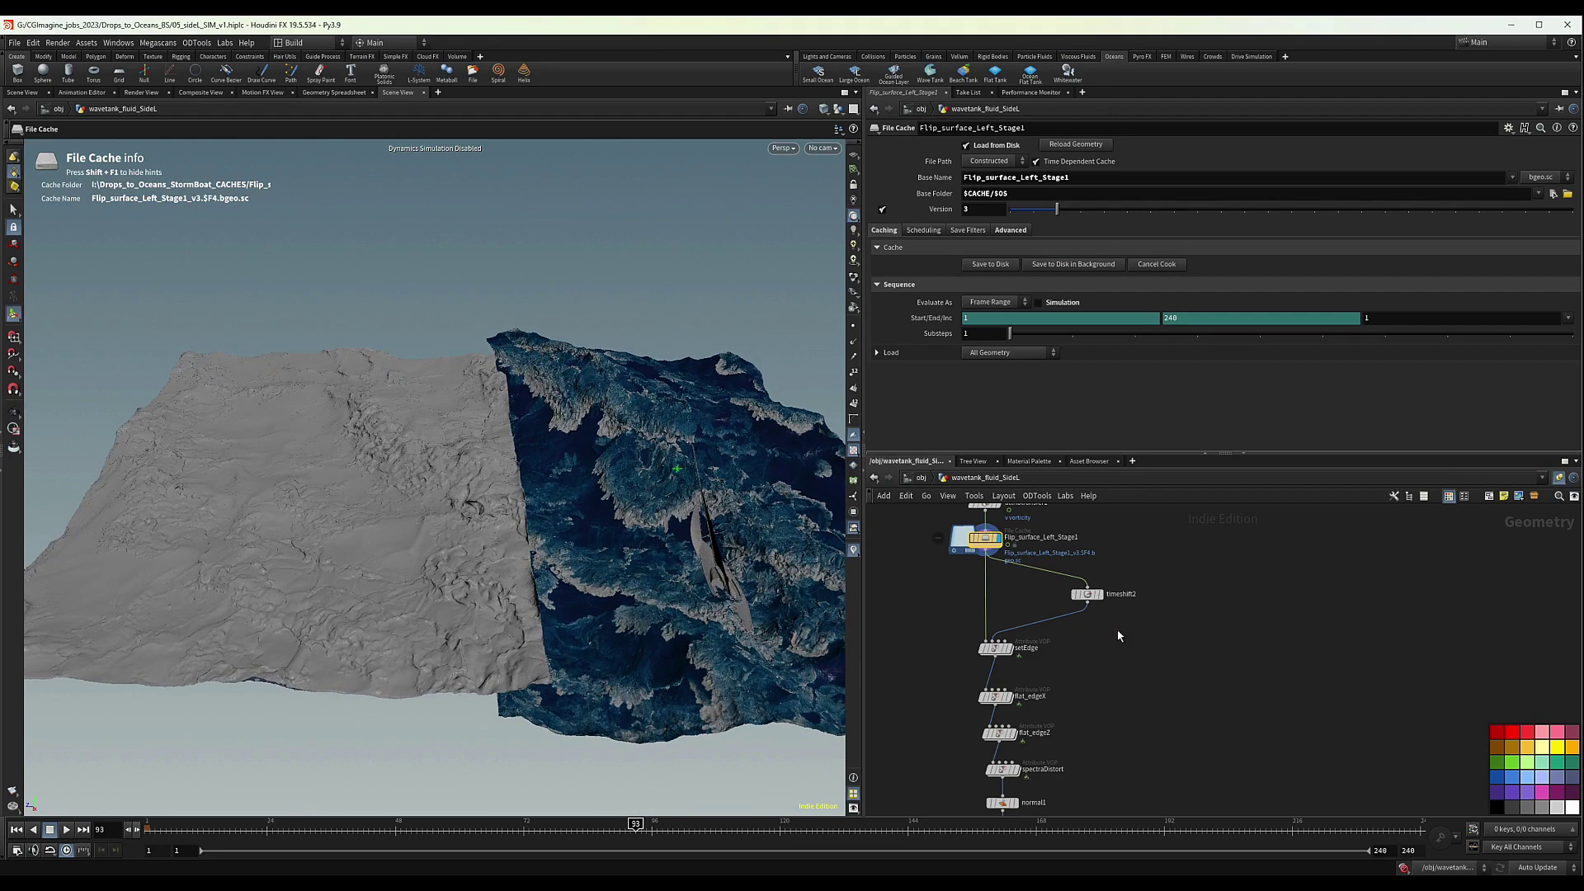
{"action": "mouse_move", "coordinate": [566, 575]}
{"action": "left_mouse_down"}
{"action": "mouse_move", "coordinate": [569, 594]}
{"action": "mouse_move", "coordinate": [598, 577]}
{"action": "left_mouse_up"}
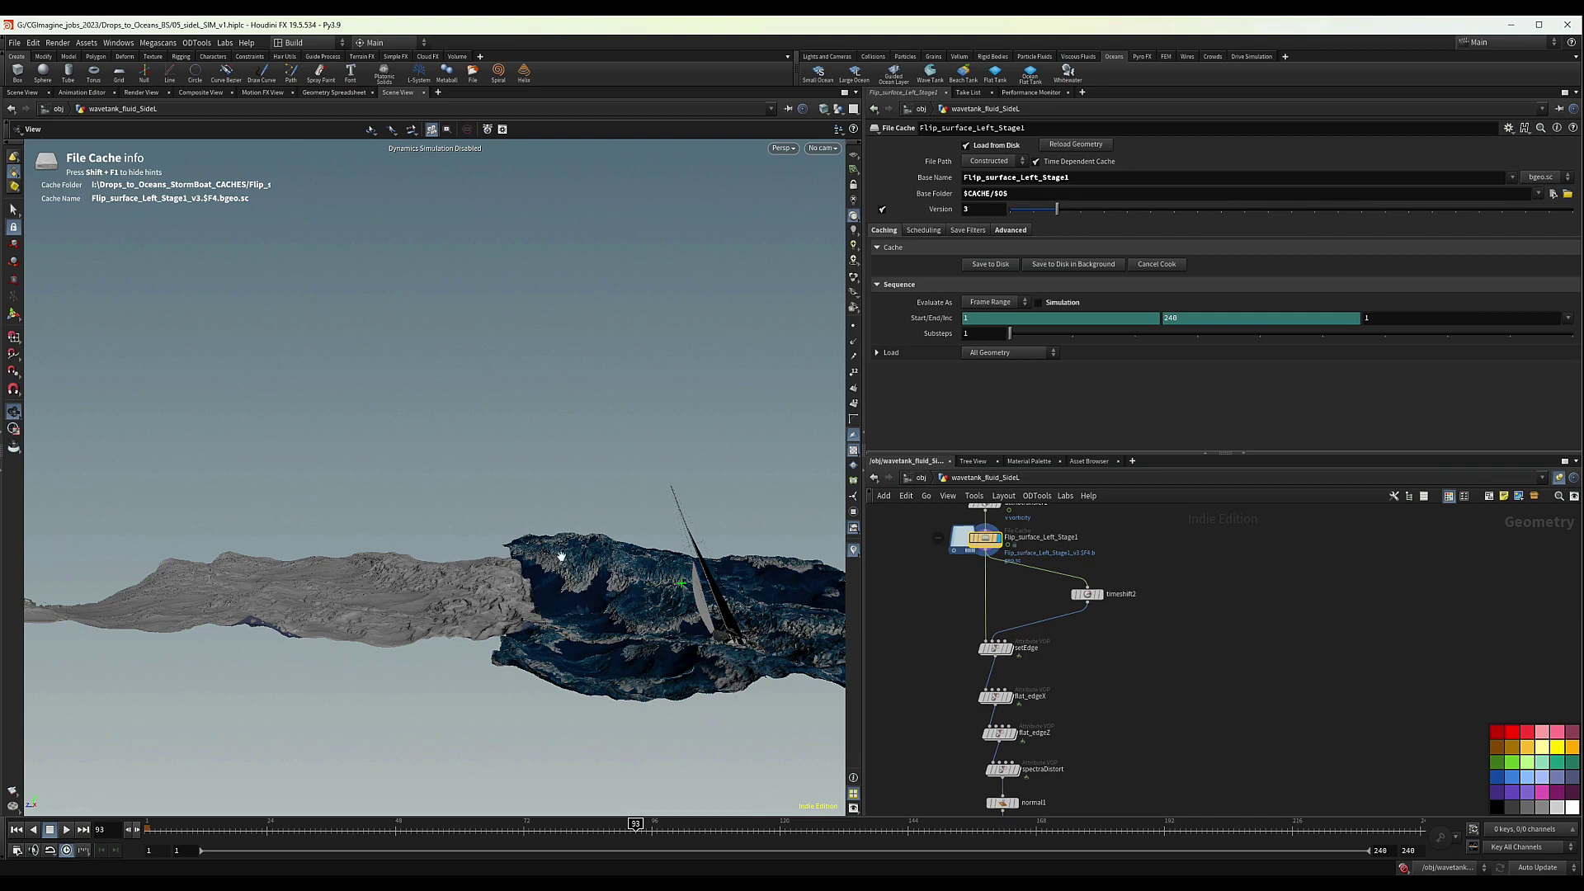
{"action": "left_click_drag", "start_coordinate": [558, 587], "coordinate": [610, 619]}
Insert a Transform node between Flip_surface_Left_Stage1 and its outputs to setEdge and timeshift2, and display it
{"action": "scroll", "coordinate": [974, 627], "scroll_direction": "up", "scroll_amount": 3}
{"action": "key", "text": "Tab"}
{"action": "type", "text": "tran"}
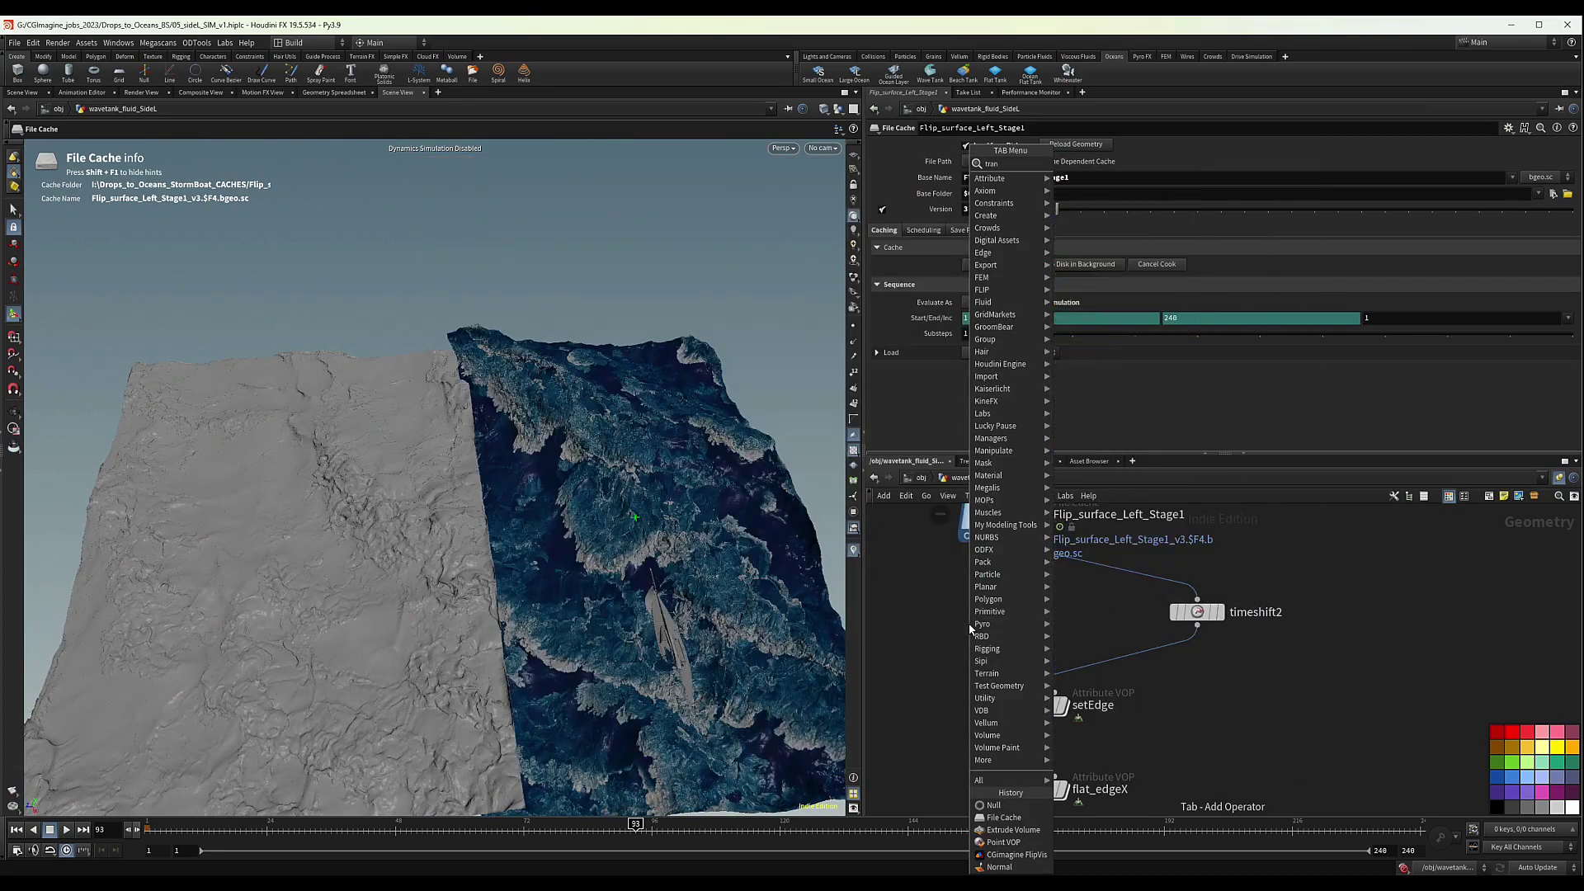
{"action": "key", "text": "Return"}
{"action": "left_click", "coordinate": [968, 622]}
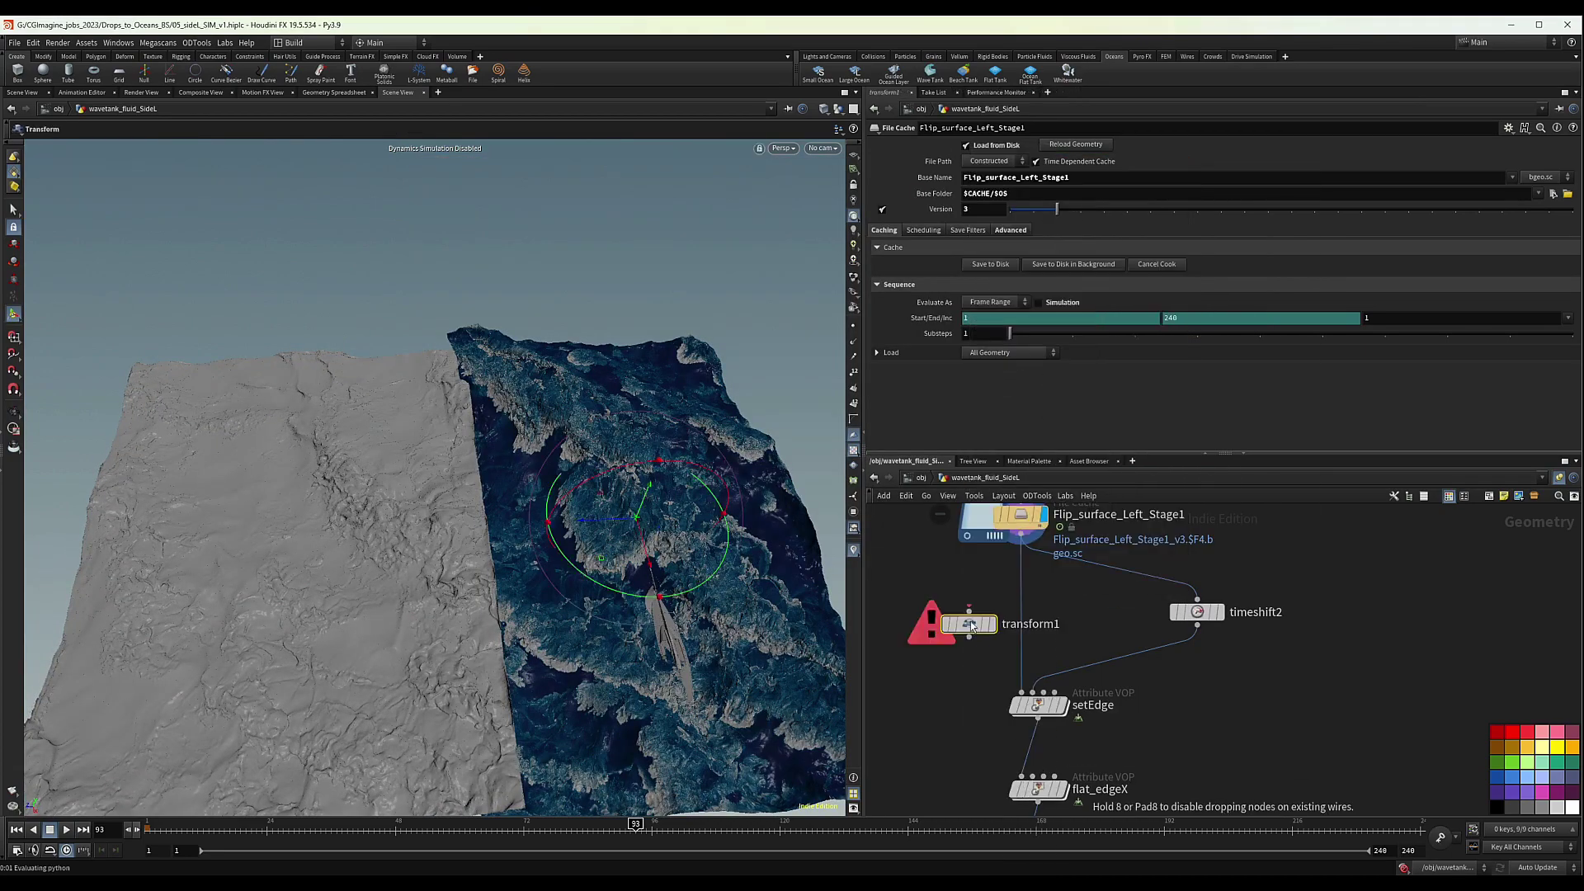
{"action": "left_click_drag", "start_coordinate": [1021, 536], "coordinate": [971, 585]}
{"action": "mouse_move", "coordinate": [1126, 555]}
{"action": "left_mouse_down"}
{"action": "mouse_move", "coordinate": [1012, 591]}
{"action": "mouse_move", "coordinate": [1050, 579]}
{"action": "left_mouse_up"}
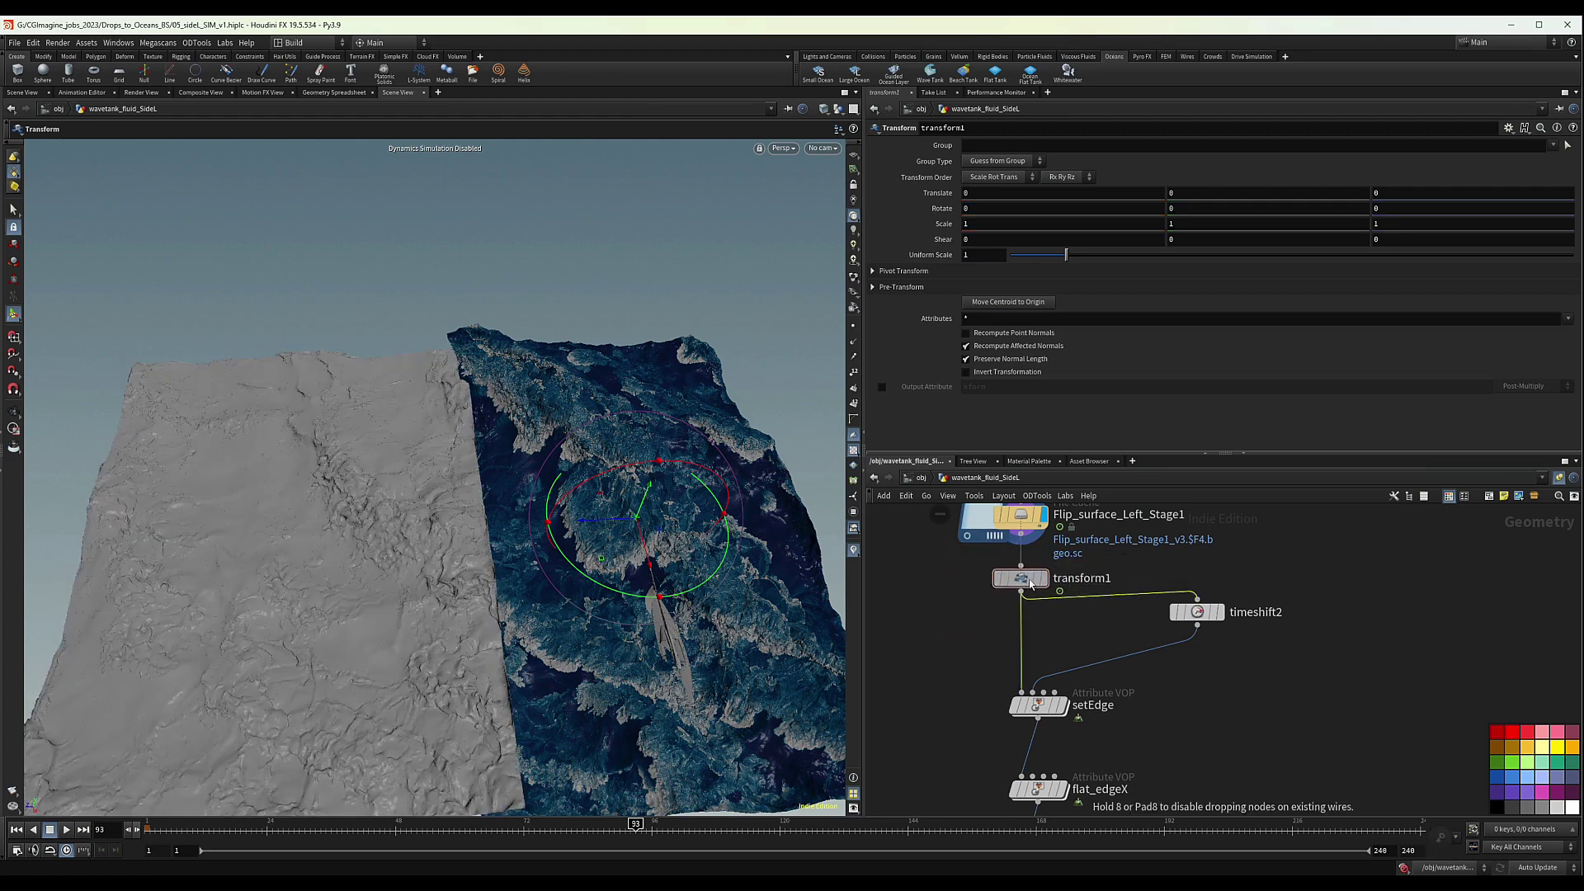
{"action": "left_click", "coordinate": [1046, 579]}
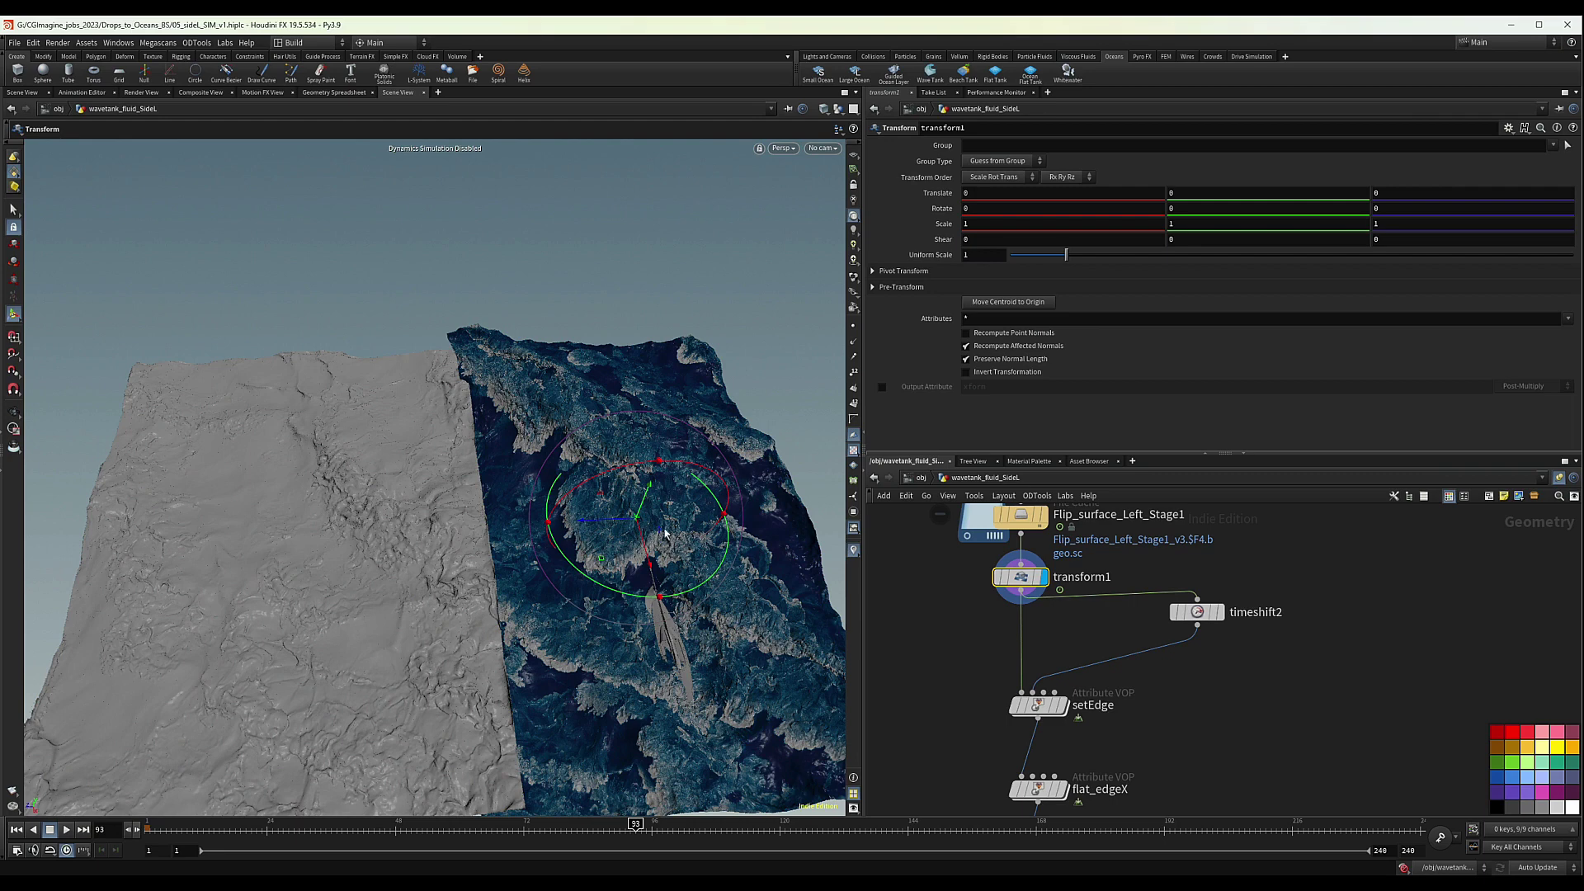
Shift the left surface along Z by setting transform1's Z translation to 2.31
{"action": "left_click_drag", "start_coordinate": [585, 524], "coordinate": [569, 525]}
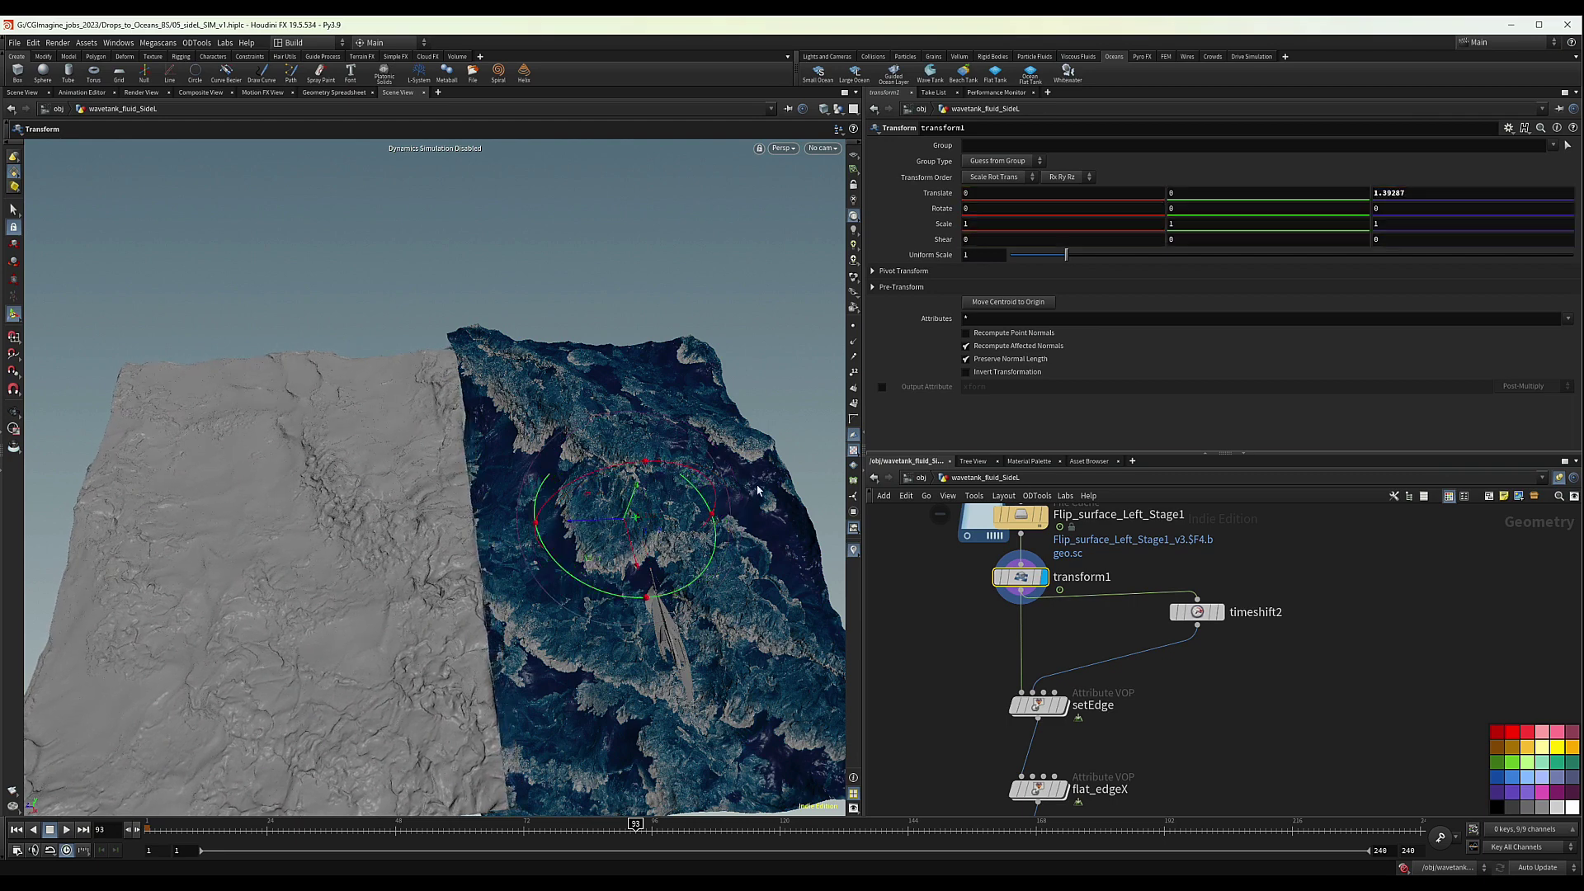
{"action": "left_click", "coordinate": [1446, 192]}
{"action": "type", "text": "2.31"}
{"action": "key", "text": "Return"}
Check the seam between the shifted left surface and the original tank in perspective and in the top view
{"action": "key", "text": "Escape"}
{"action": "left_click_drag", "start_coordinate": [678, 544], "coordinate": [601, 723]}
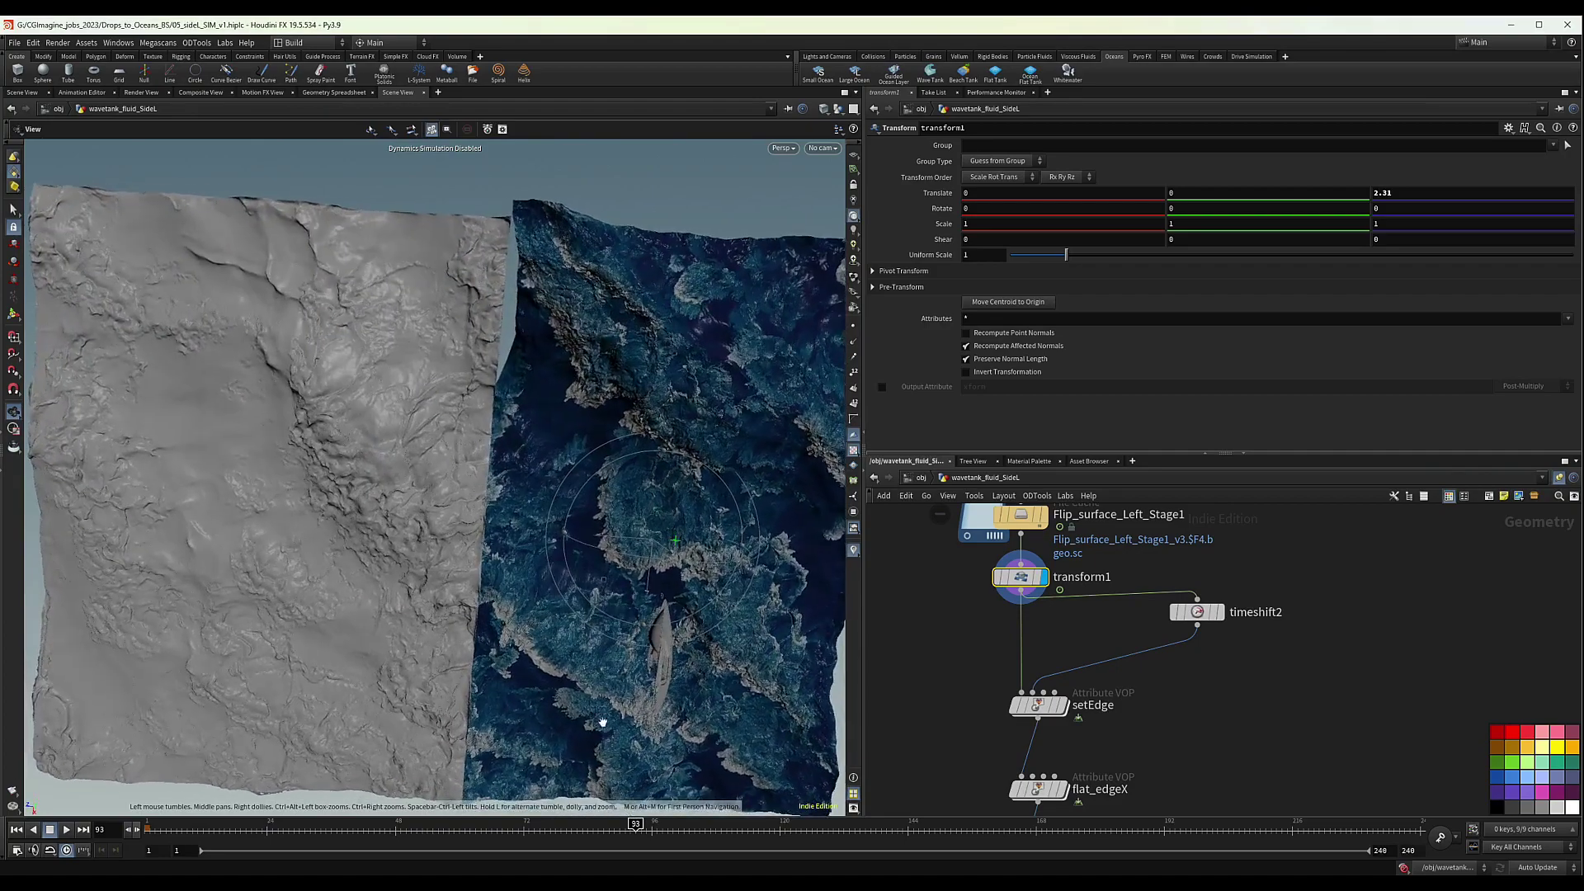
{"action": "left_click_drag", "start_coordinate": [533, 448], "coordinate": [434, 368]}
{"action": "key", "text": "space+2"}
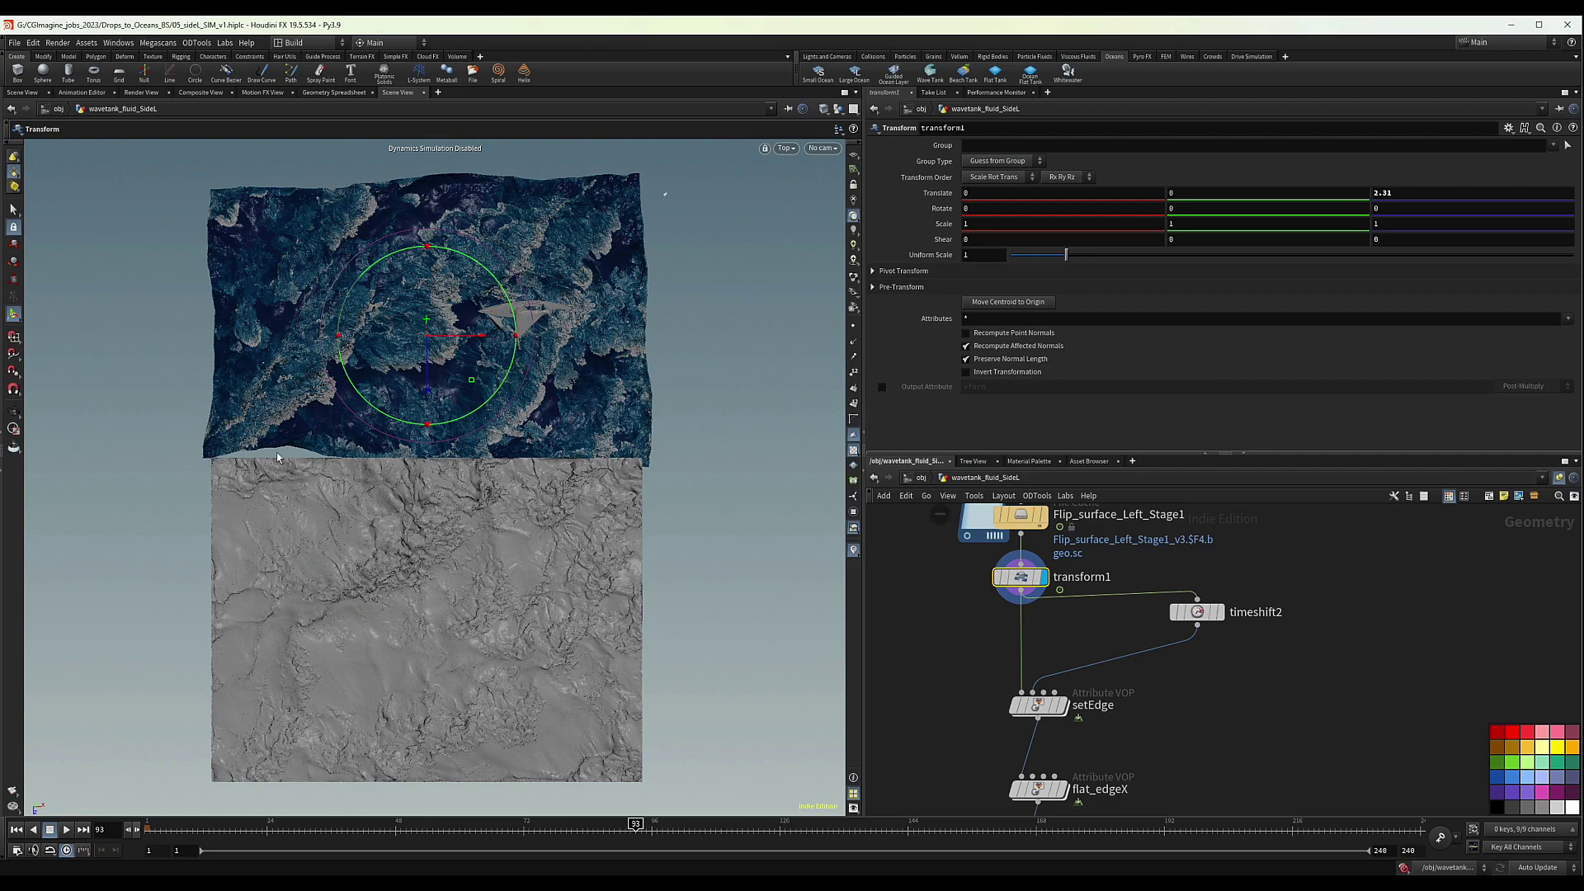
Duplicate normal1 as a side branch, connect the copy to flat_edgeZ's output and display it
{"action": "key", "text": "space+1"}
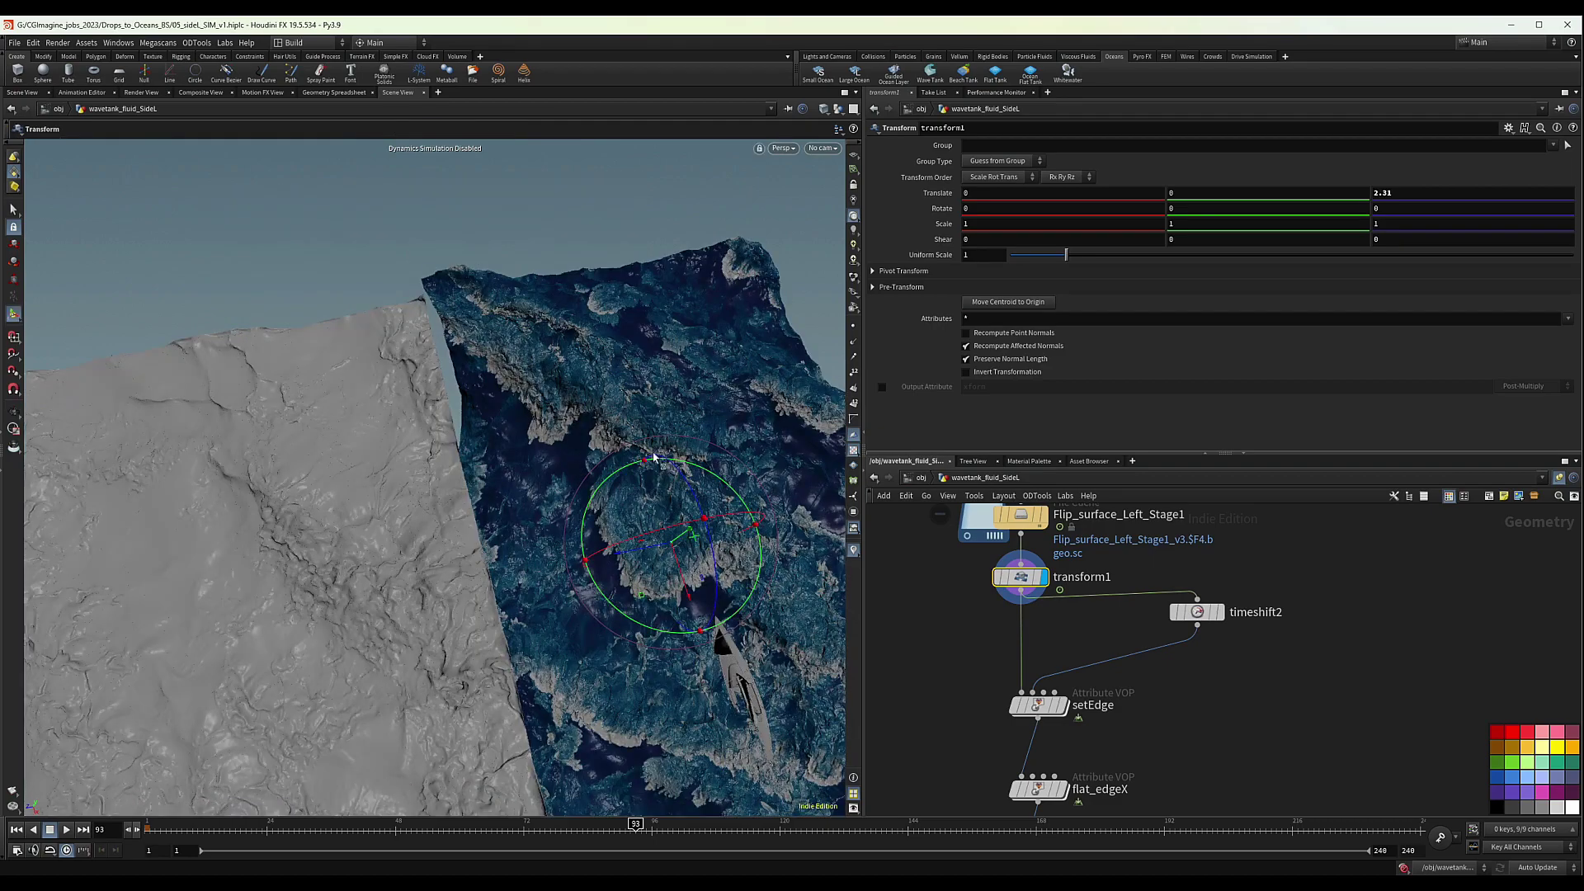
{"action": "left_click_drag", "start_coordinate": [654, 458], "coordinate": [485, 483]}
{"action": "scroll", "coordinate": [1196, 642], "scroll_direction": "down", "scroll_amount": 3}
{"action": "middle_click_drag", "start_coordinate": [1240, 802], "coordinate": [1181, 610]}
{"action": "scroll", "coordinate": [1147, 621], "scroll_direction": "down", "scroll_amount": 3}
{"action": "left_click_drag", "start_coordinate": [1141, 670], "coordinate": [1056, 669]}
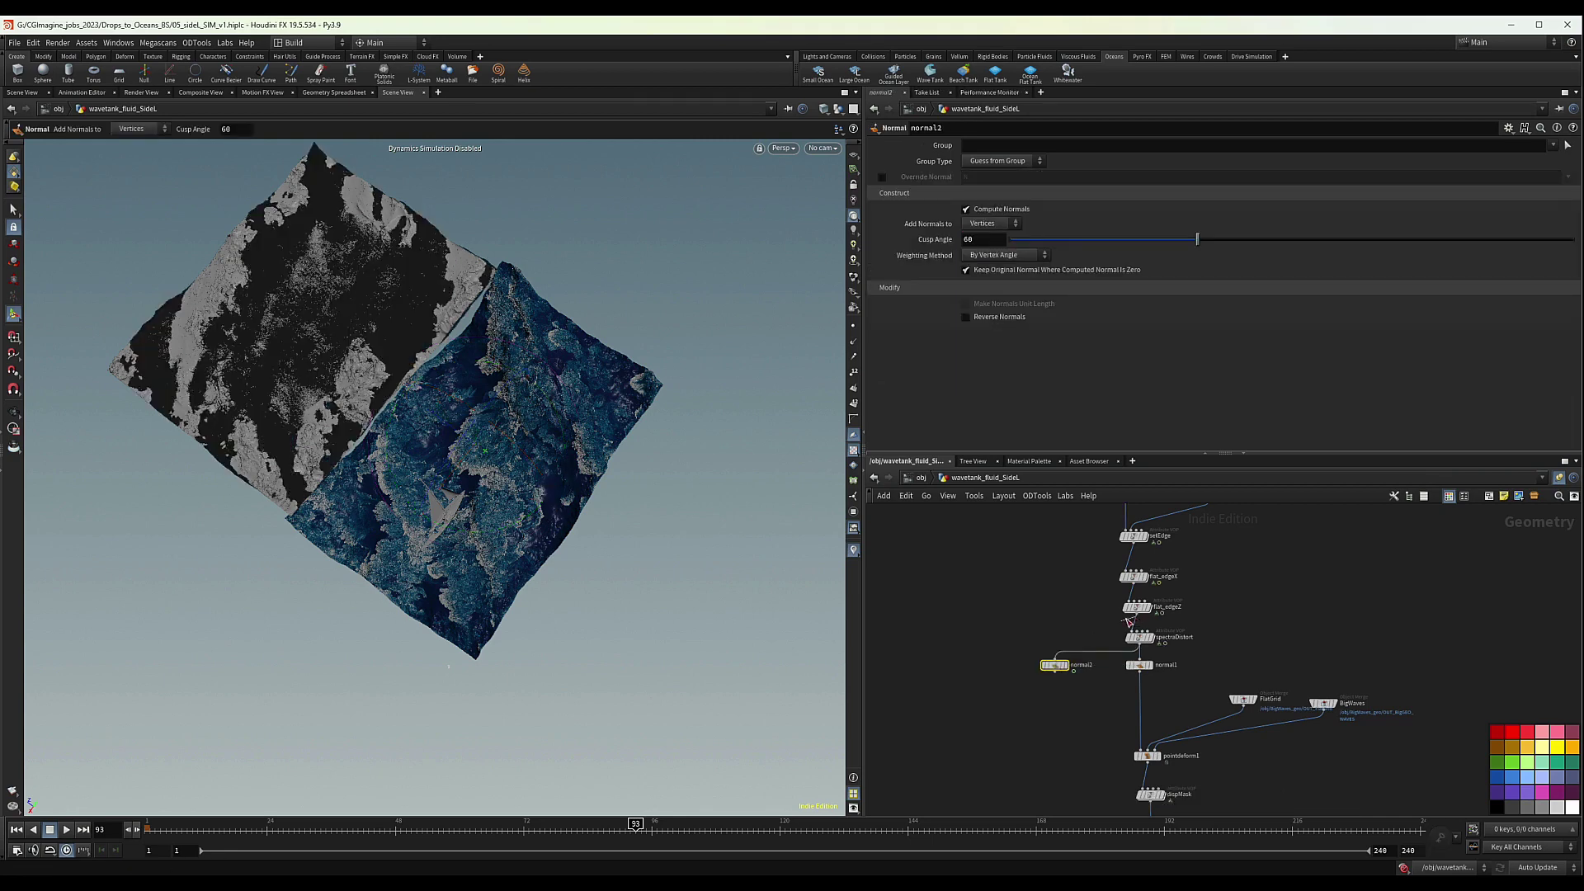
{"action": "left_click_drag", "start_coordinate": [1137, 615], "coordinate": [1056, 658]}
{"action": "left_click", "coordinate": [1066, 665]}
{"action": "left_click_drag", "start_coordinate": [968, 636], "coordinate": [1093, 688]}
Examine the flattened borders of the left surface and its shared edge with the original tank from several angles
{"action": "left_click_drag", "start_coordinate": [453, 376], "coordinate": [401, 322], "text": "alt"}
{"action": "right_click_drag", "start_coordinate": [404, 366], "coordinate": [577, 289]}
{"action": "right_click_drag", "start_coordinate": [401, 503], "coordinate": [318, 486]}
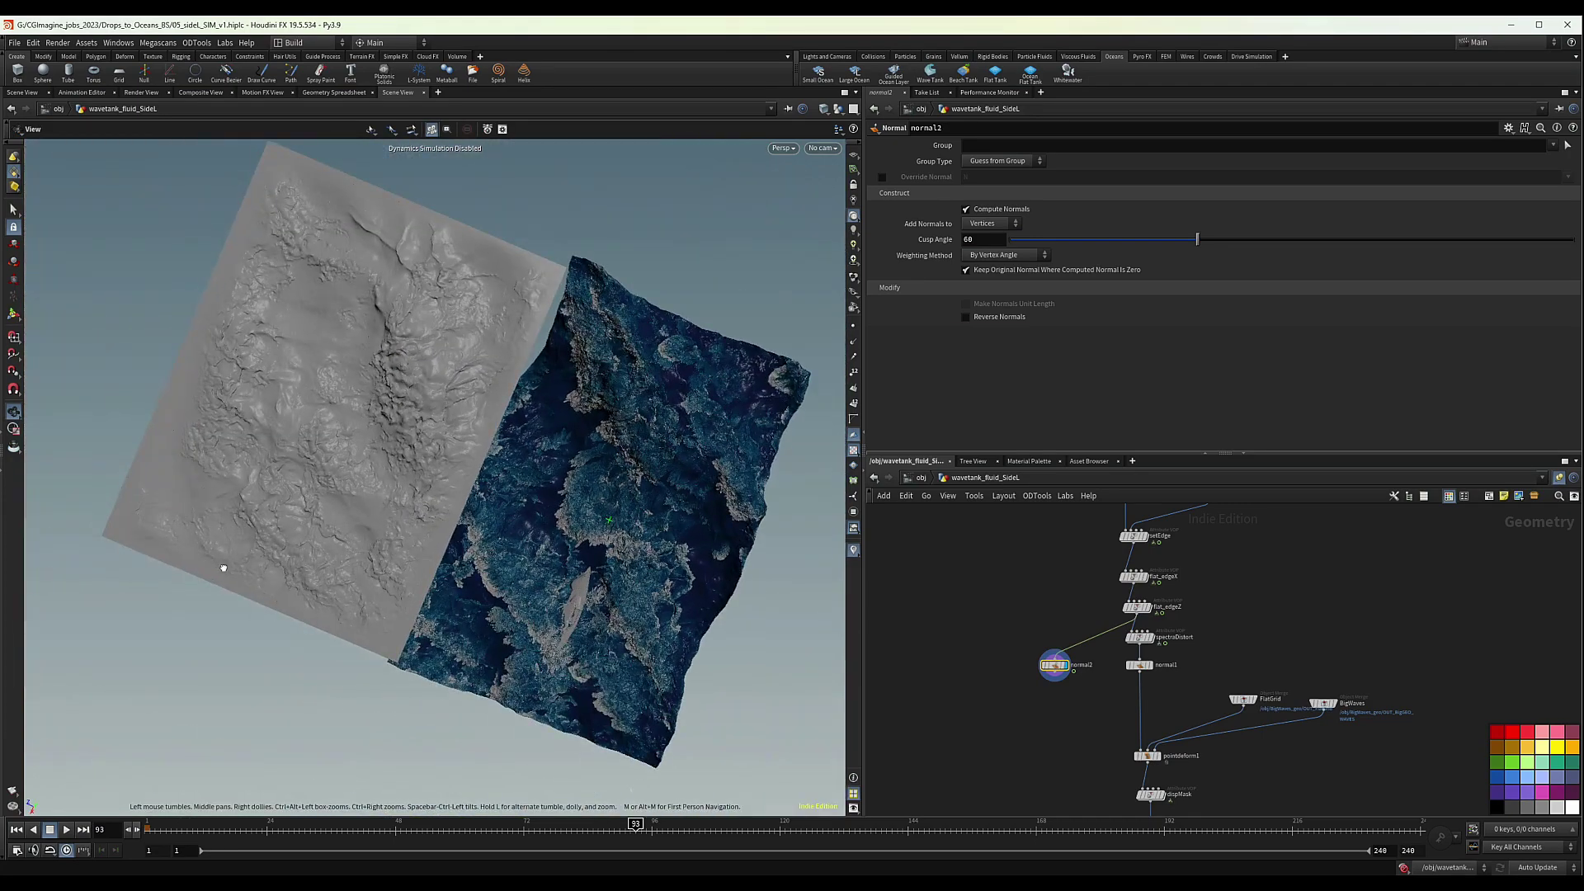
{"action": "left_click_drag", "start_coordinate": [224, 567], "coordinate": [255, 550]}
{"action": "left_click_drag", "start_coordinate": [186, 236], "coordinate": [424, 311]}
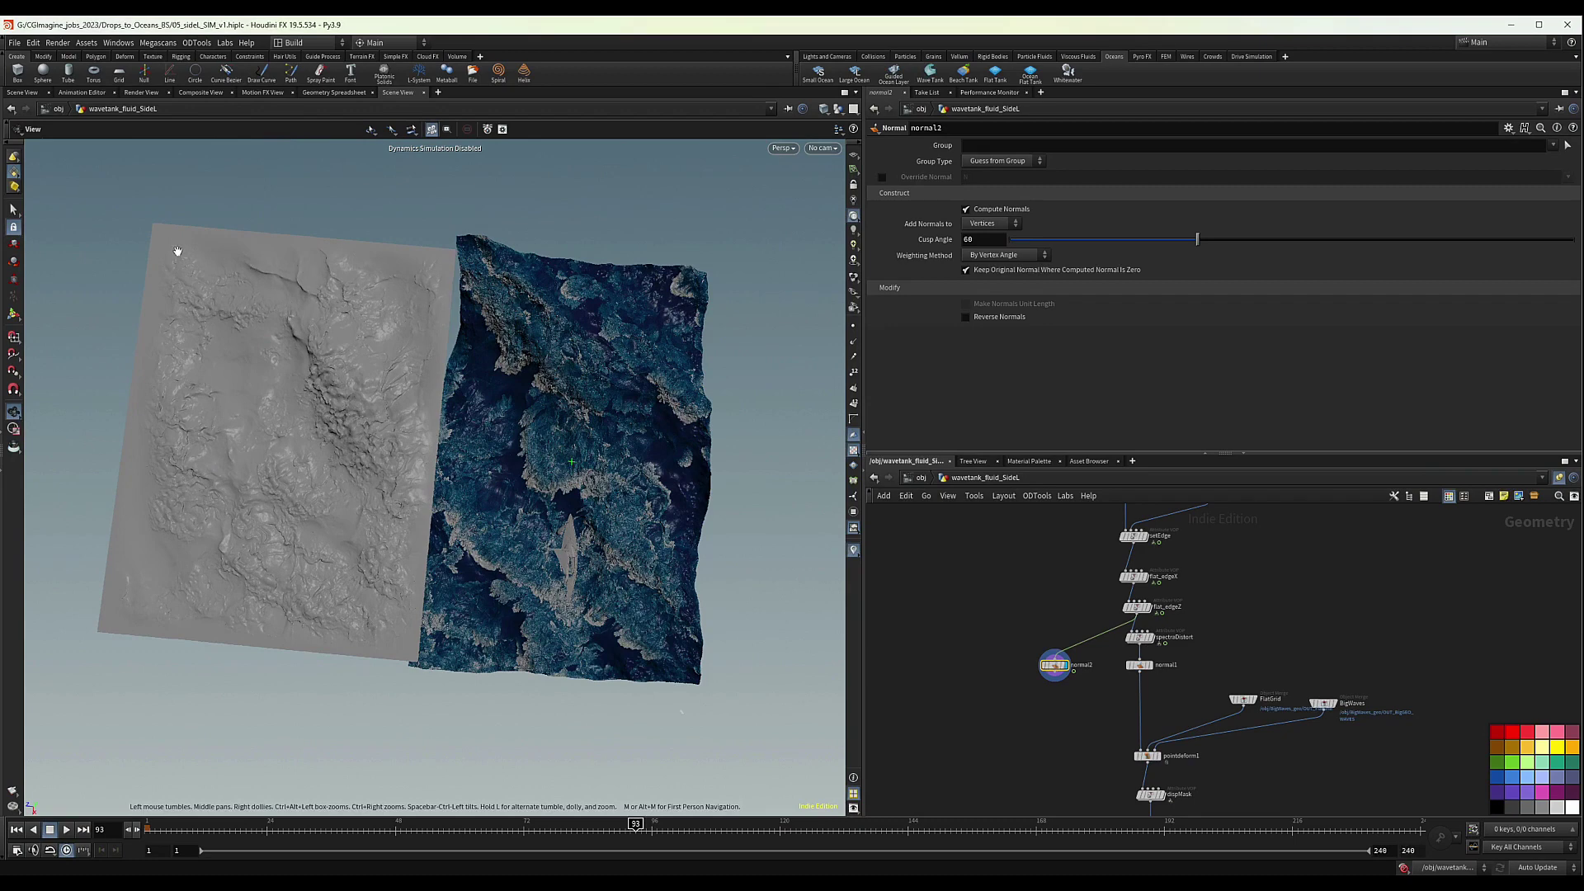
{"action": "key", "text": "Return"}
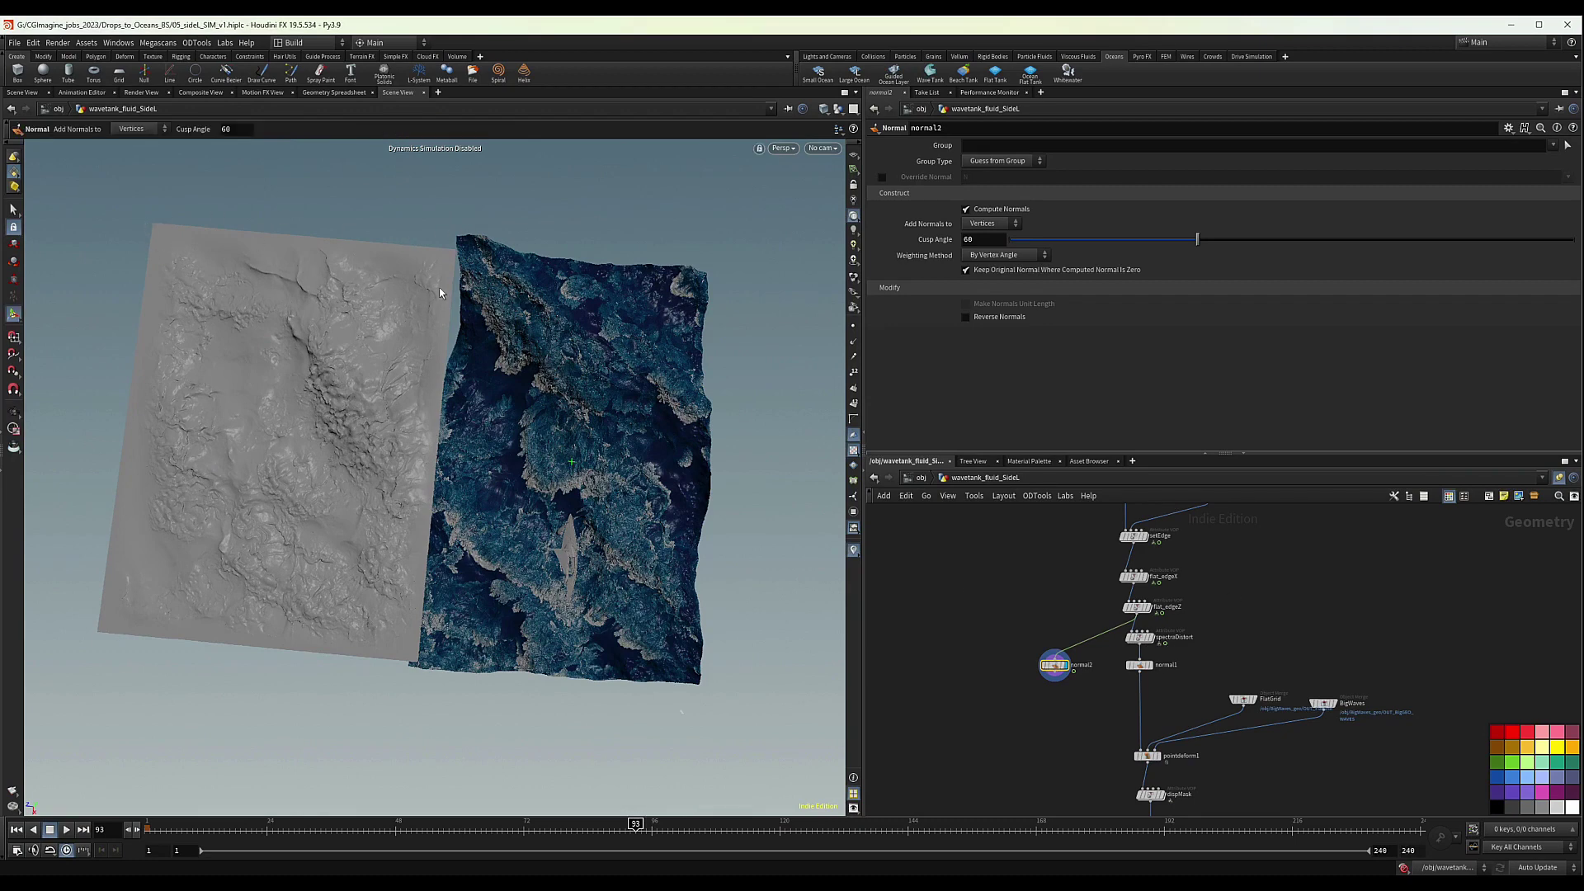
{"action": "left_click_drag", "start_coordinate": [479, 450], "coordinate": [459, 371], "text": "alt"}
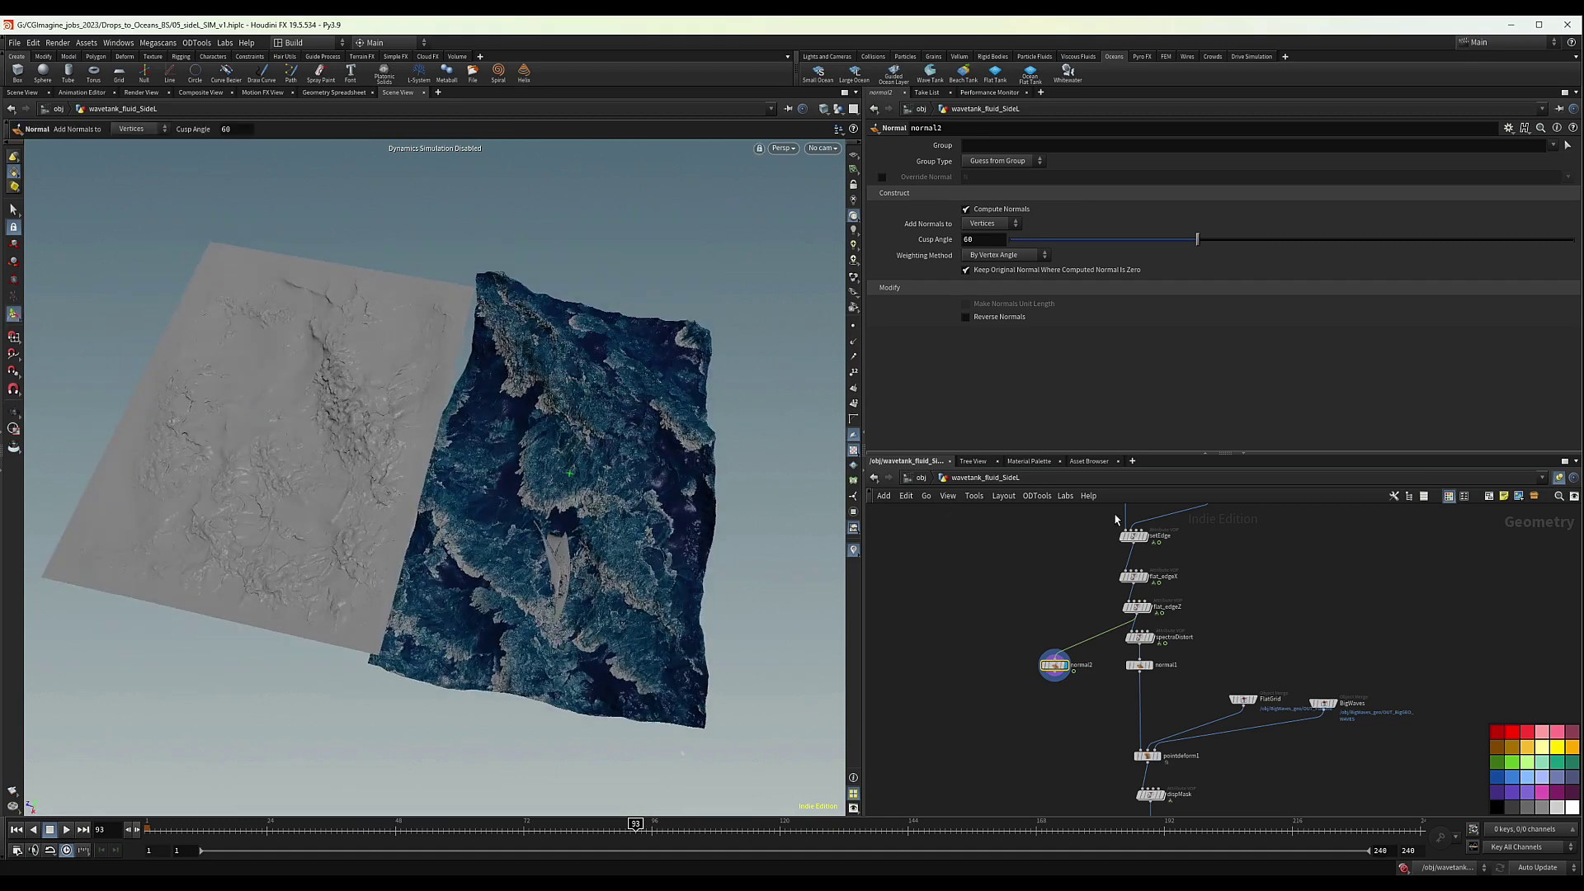
Rewire normal2's input to the output of spectraDistort
{"action": "middle_click_drag", "start_coordinate": [1228, 672], "coordinate": [1217, 612]}
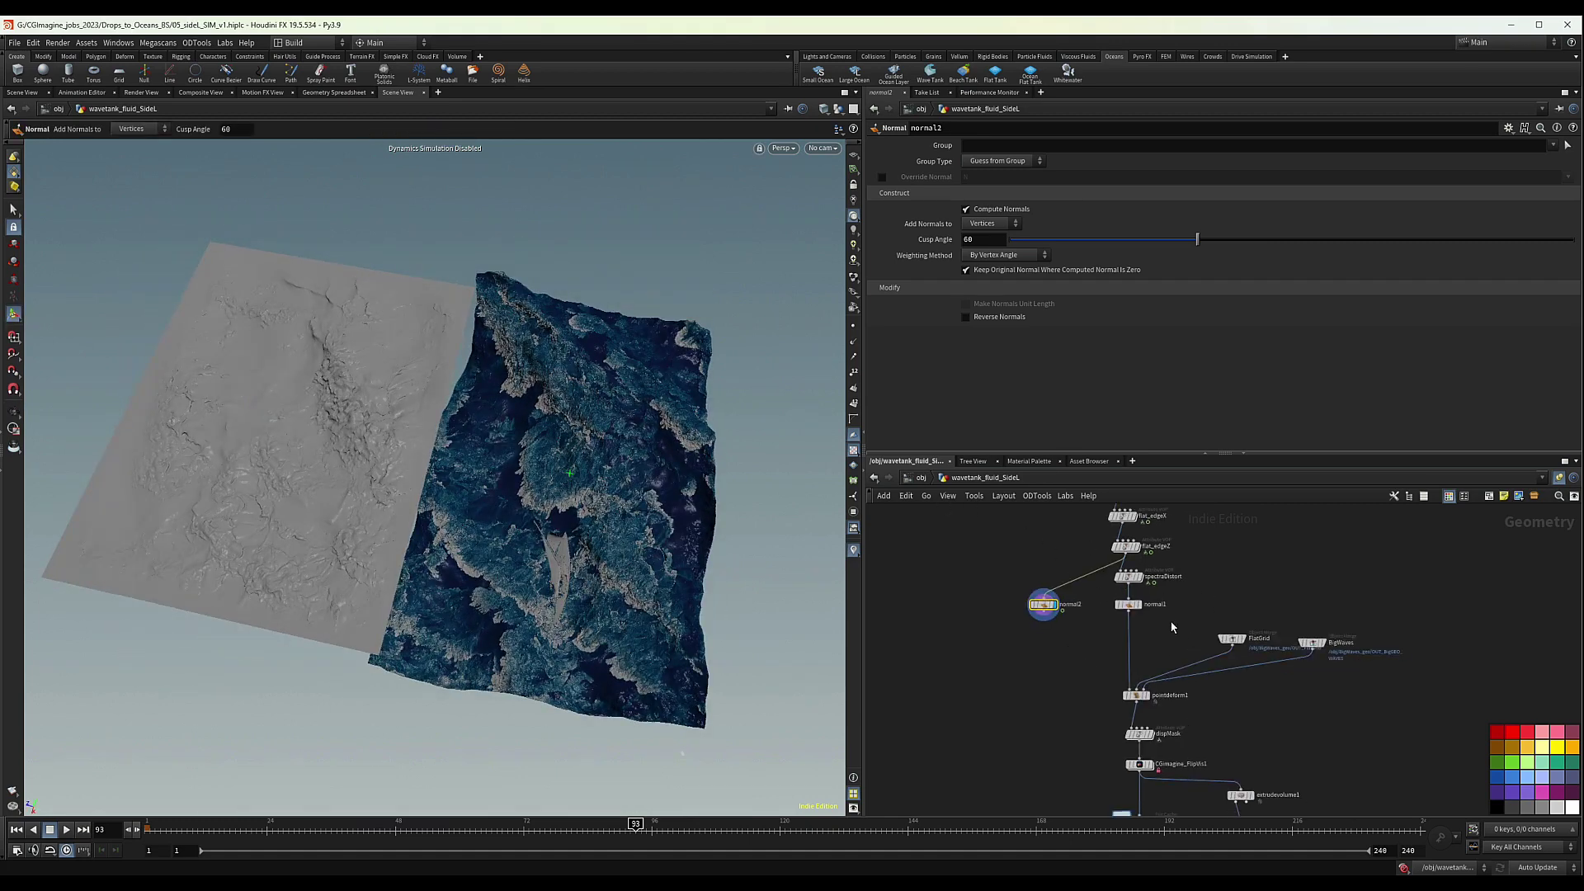
{"action": "scroll", "coordinate": [1172, 627], "scroll_direction": "up", "scroll_amount": 4}
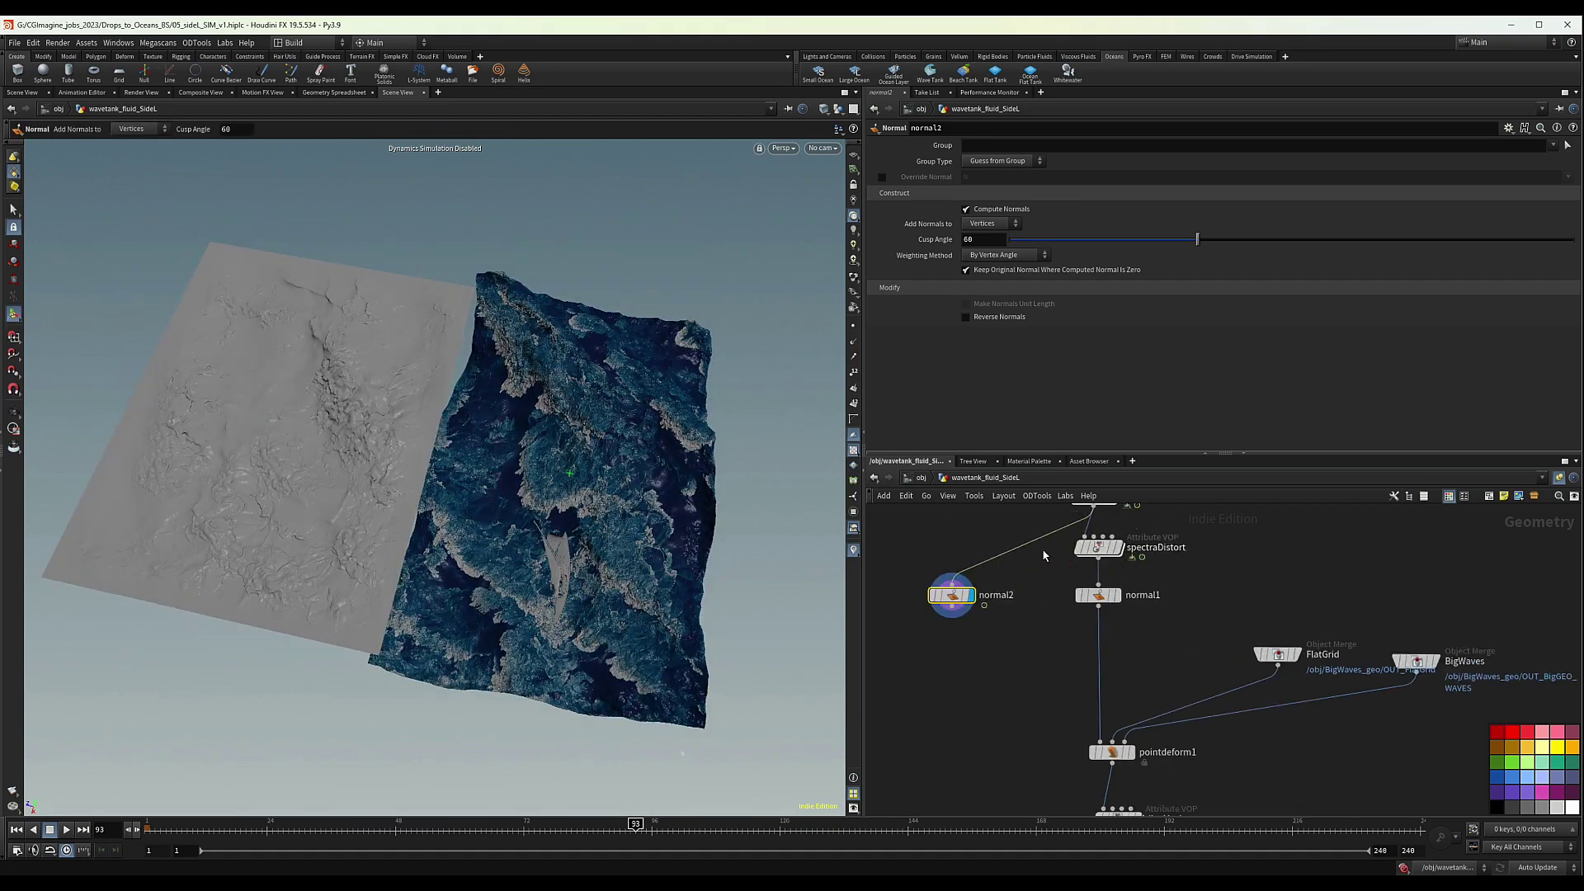
{"action": "left_click", "coordinate": [953, 581]}
{"action": "left_click", "coordinate": [1098, 558]}
Examine the seam between the spectrum-distorted left surface and the original tank in perspective and from the top
{"action": "left_click_drag", "start_coordinate": [388, 437], "coordinate": [426, 398], "text": "alt"}
{"action": "left_click_drag", "start_coordinate": [437, 297], "coordinate": [446, 363], "text": "alt"}
{"action": "right_click_drag", "start_coordinate": [445, 346], "coordinate": [636, 308], "text": "alt"}
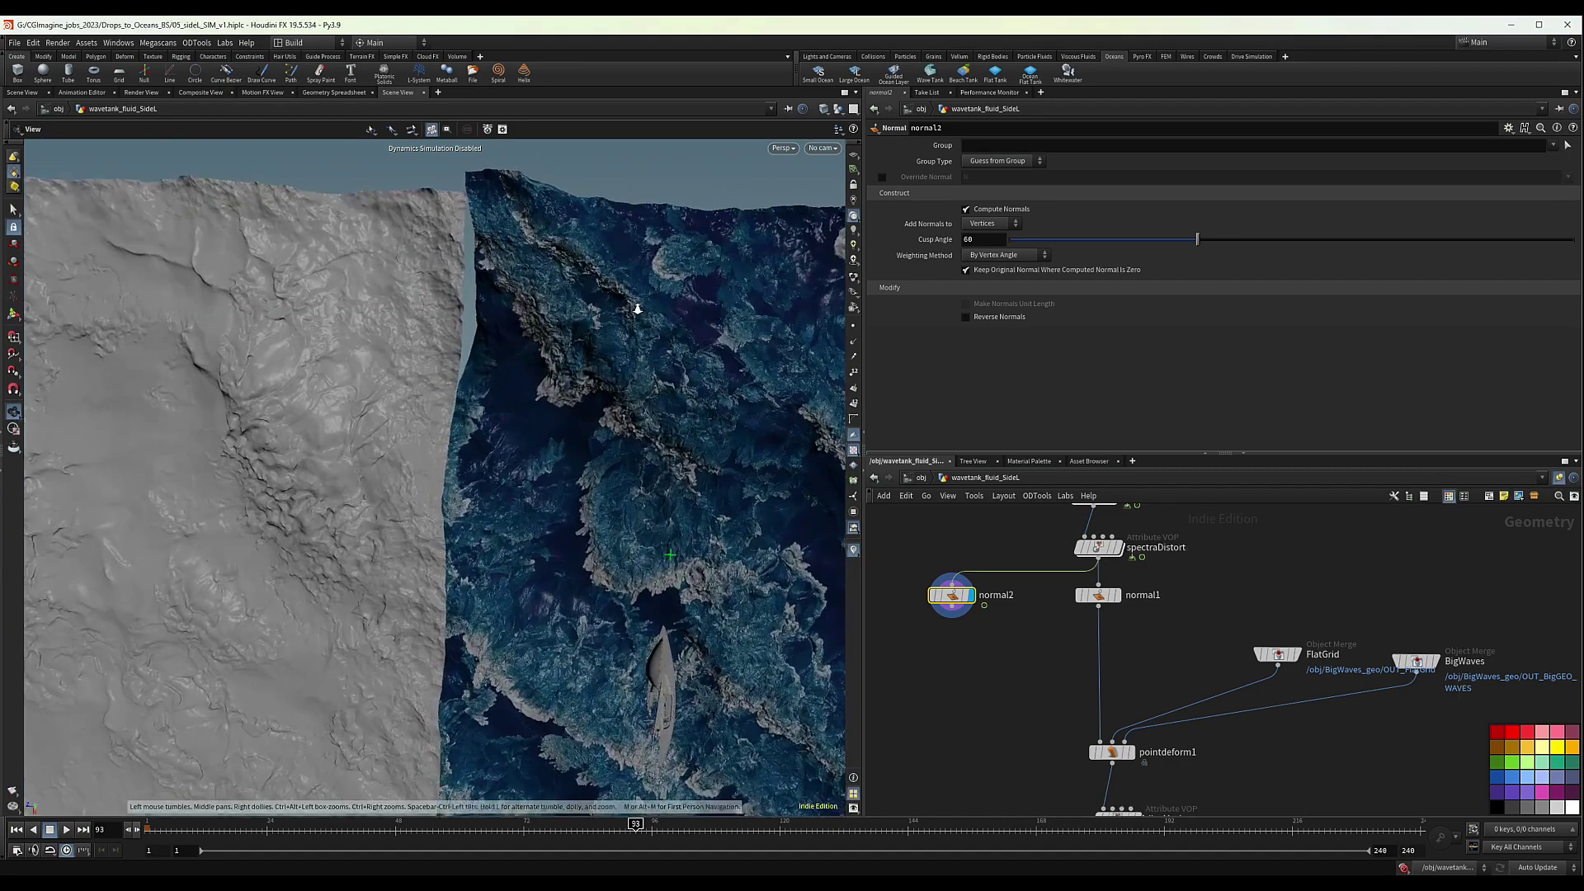
{"action": "left_click_drag", "start_coordinate": [431, 279], "coordinate": [523, 414]}
{"action": "key", "text": "Return"}
{"action": "key", "text": "space+2"}
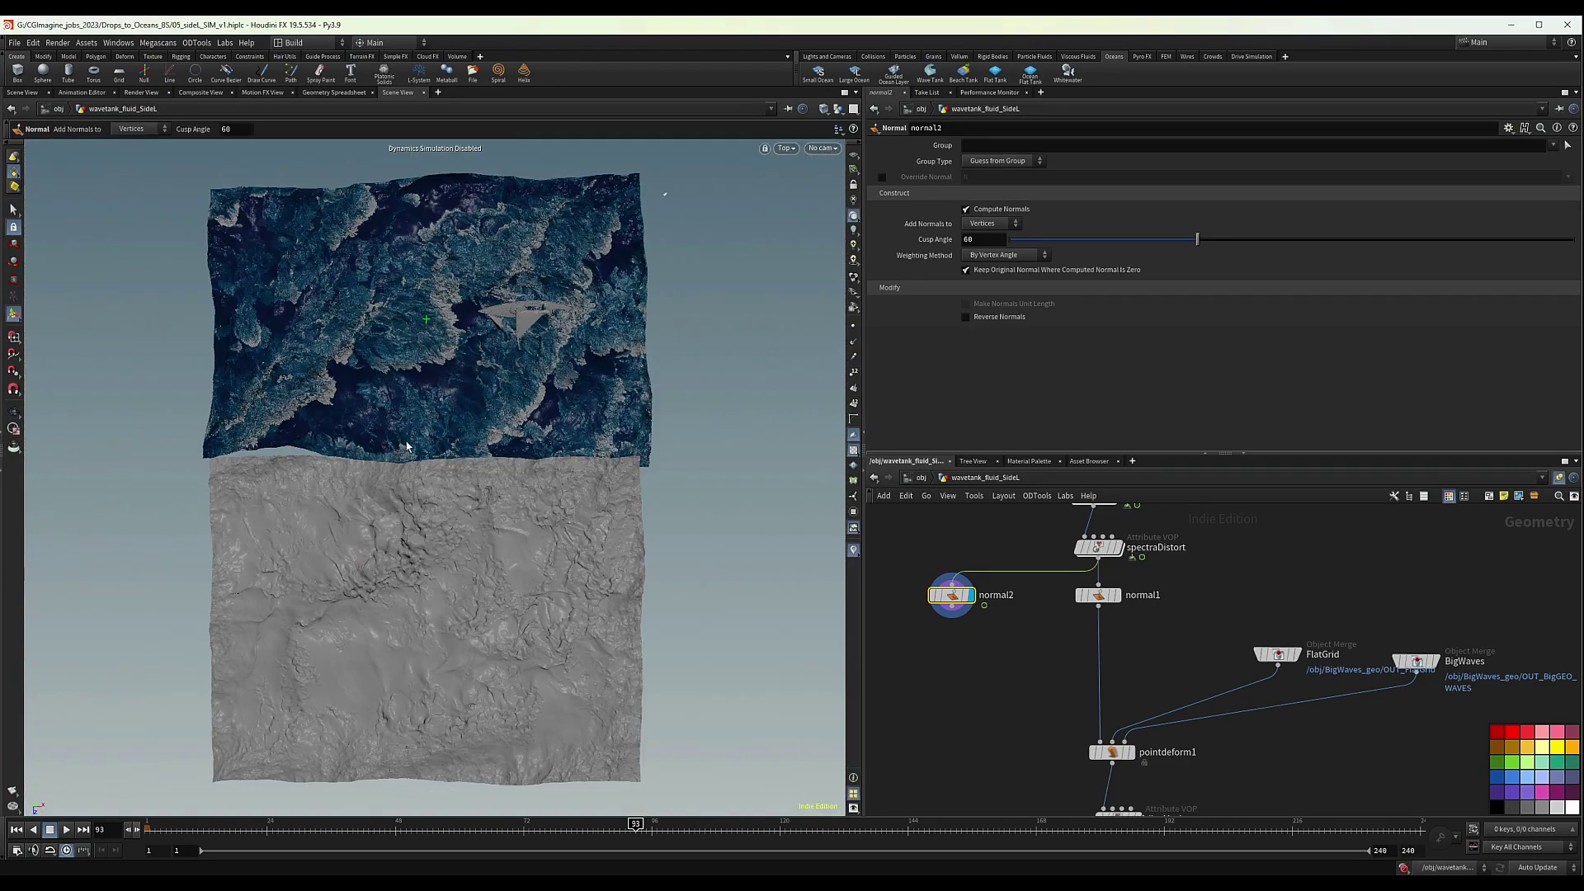
{"action": "key", "text": "space+1"}
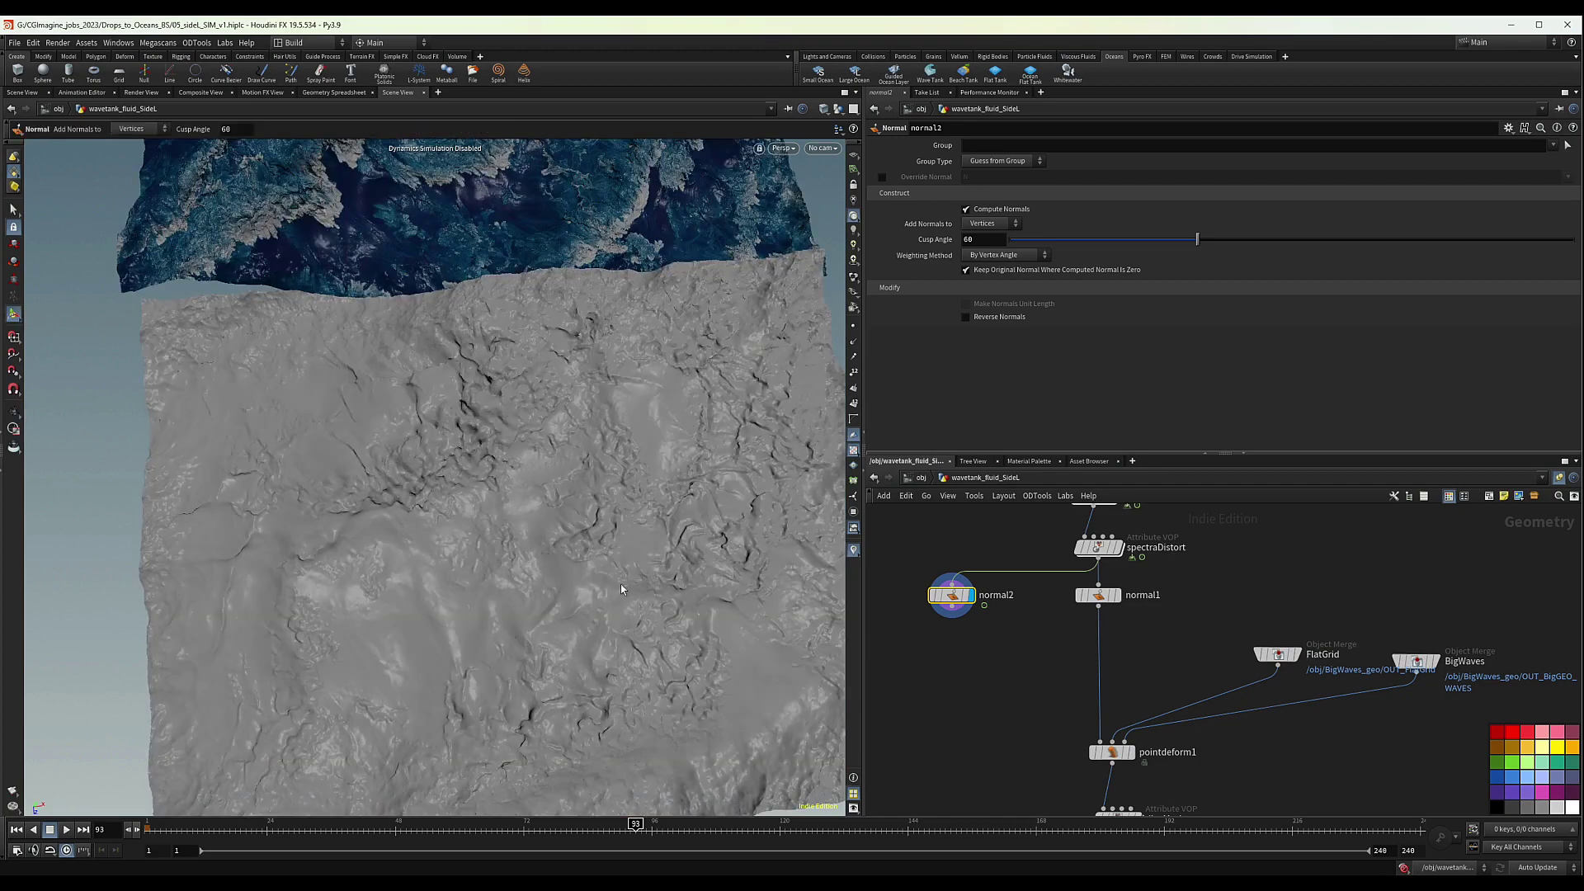
{"action": "left_click_drag", "start_coordinate": [621, 584], "coordinate": [579, 467]}
{"action": "key", "text": "Return"}
Display the dispMask node below pointdeform1 and inspect the deformed left surface's seam up close
{"action": "scroll", "coordinate": [1086, 593], "scroll_direction": "down", "scroll_amount": 4}
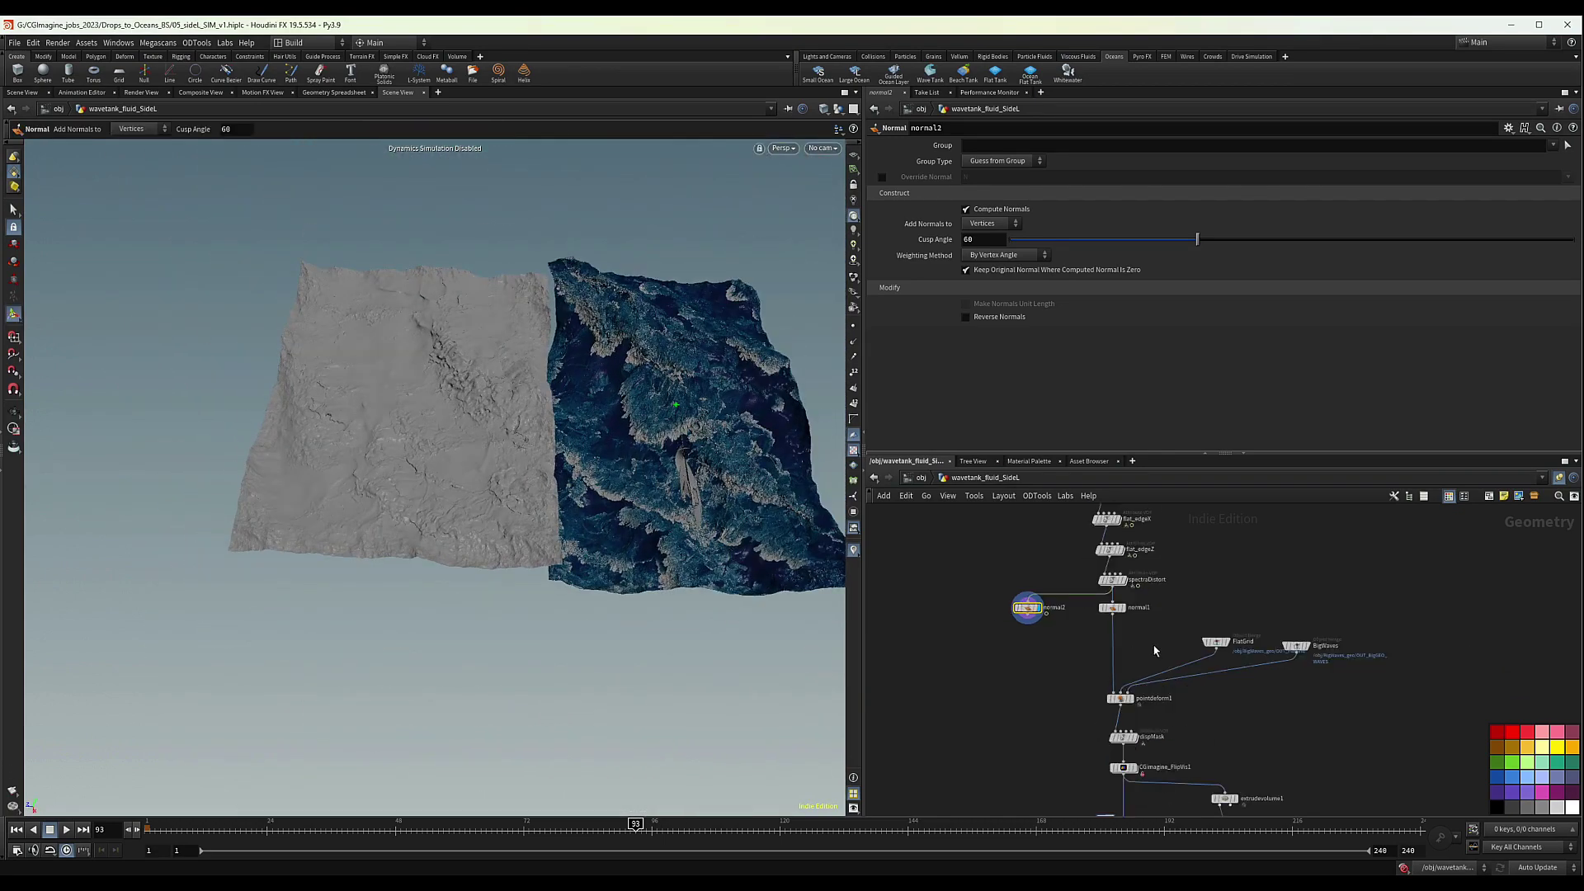
{"action": "middle_click_drag", "start_coordinate": [1071, 644], "coordinate": [1084, 602]}
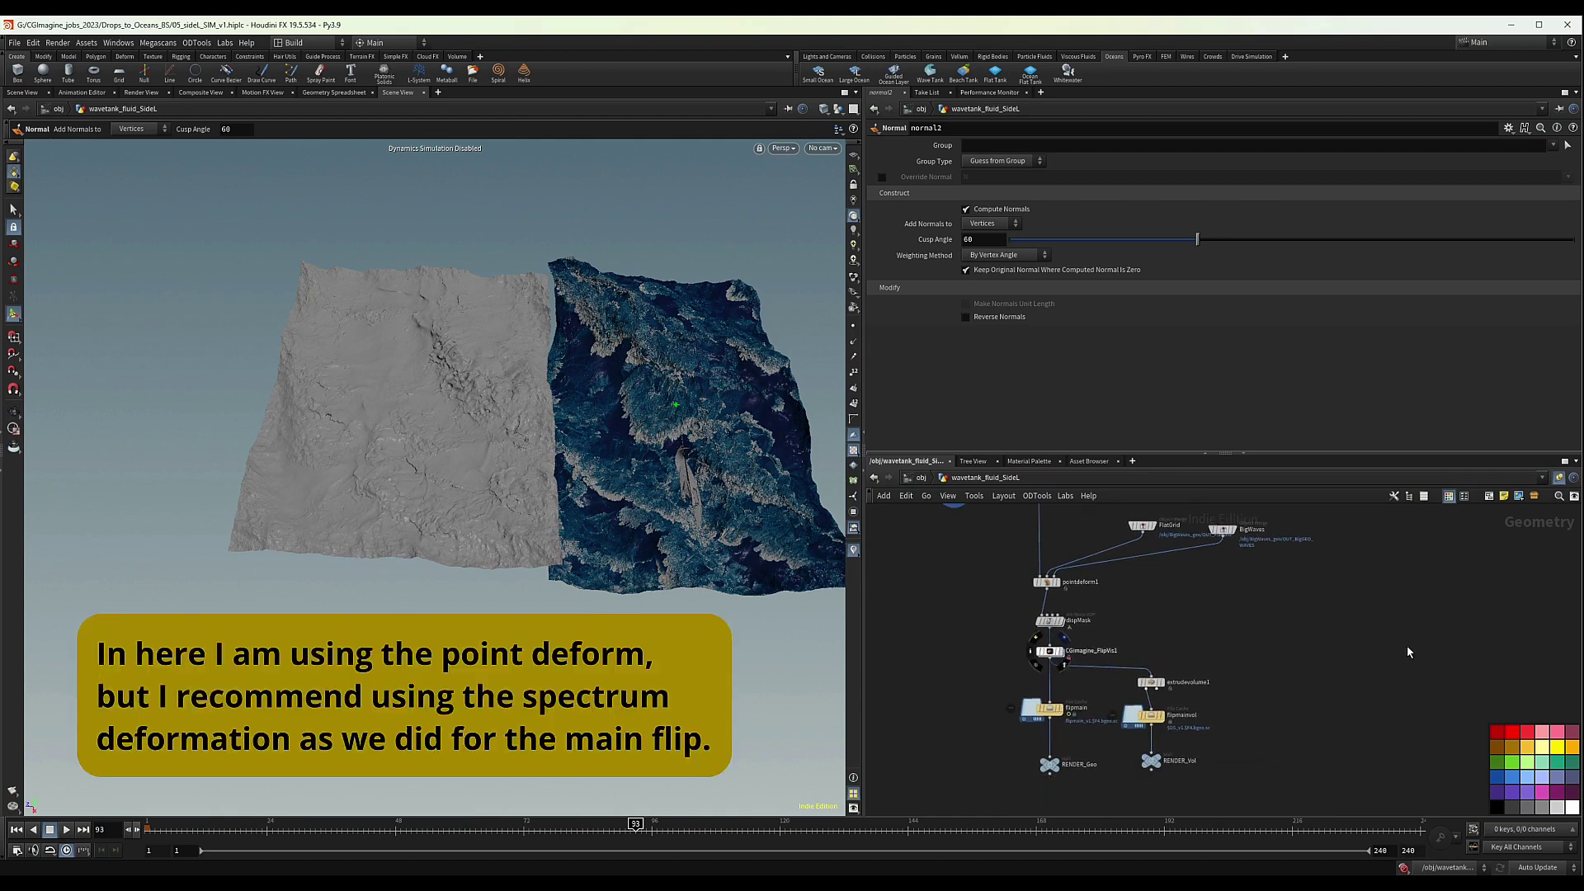
{"action": "left_click", "coordinate": [1062, 622]}
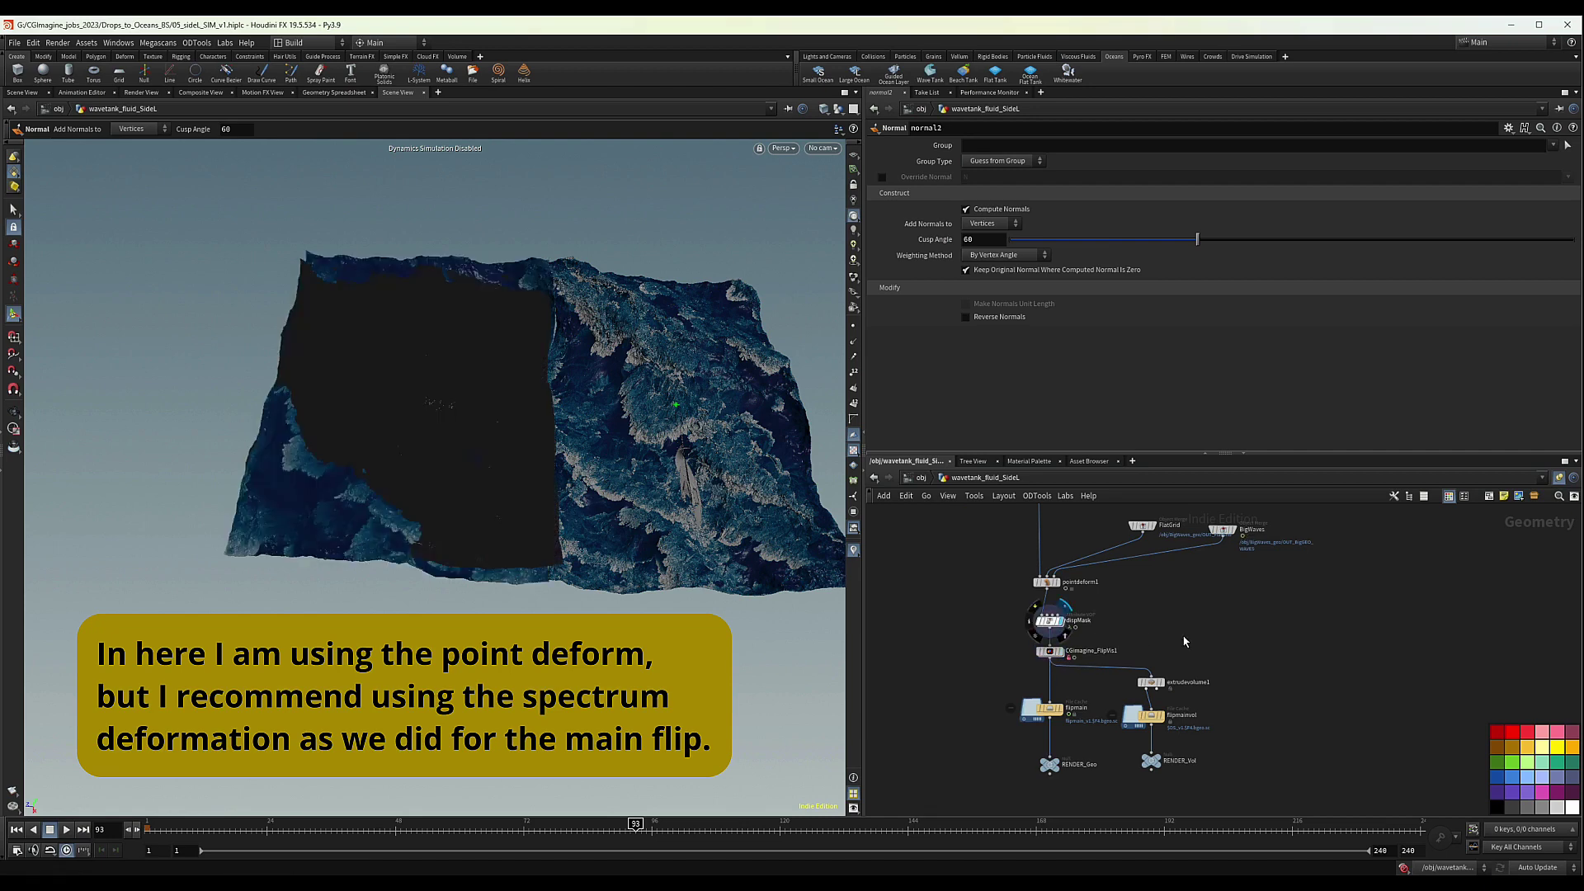
{"action": "left_click", "coordinate": [1049, 622]}
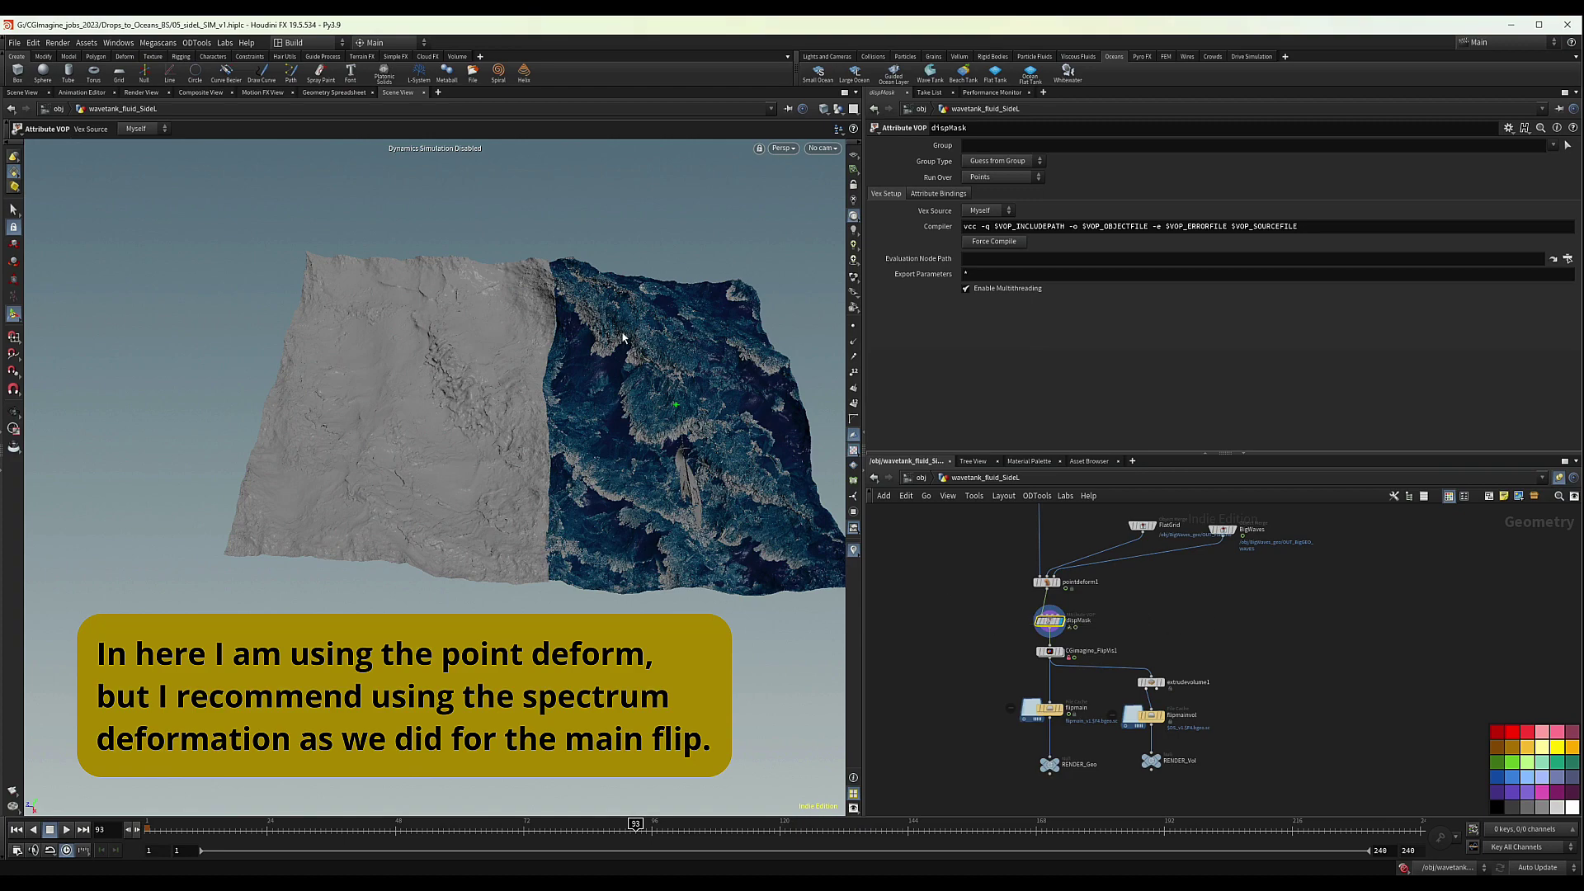
{"action": "left_click_drag", "start_coordinate": [563, 329], "coordinate": [609, 319], "text": "alt"}
{"action": "right_click_drag", "start_coordinate": [609, 318], "coordinate": [975, 272], "text": "alt"}
{"action": "left_click_drag", "start_coordinate": [615, 330], "coordinate": [688, 269], "text": "alt"}
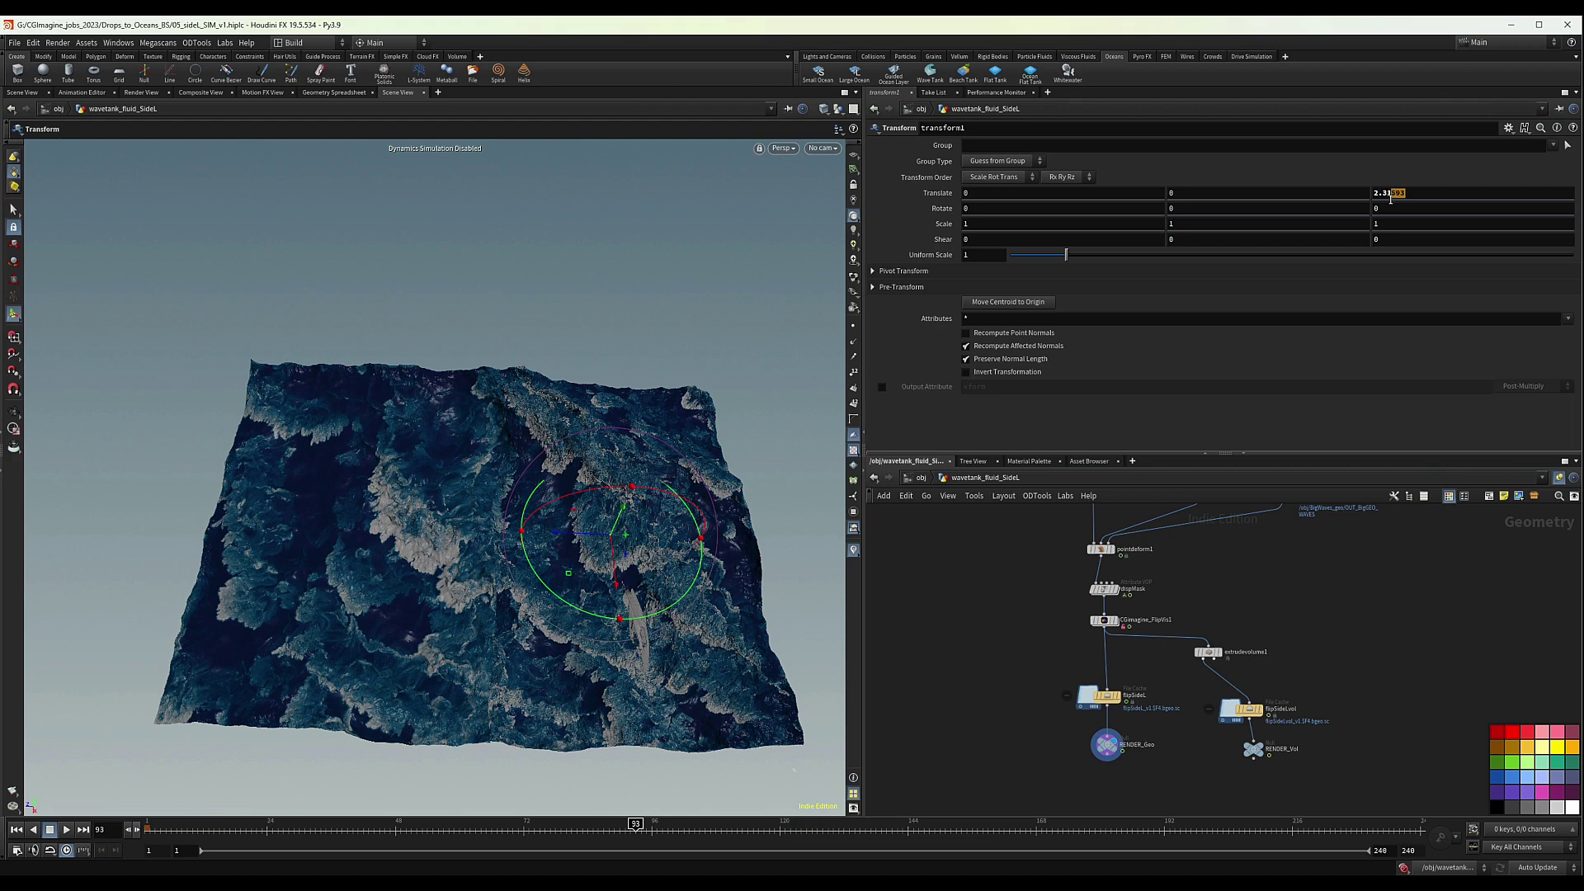
Review transform1's Z translation and inspect the seam between the two shaded ocean surfaces up close
{"action": "left_click_drag", "start_coordinate": [1390, 199], "coordinate": [1405, 193]}
{"action": "scroll", "coordinate": [1163, 544], "scroll_direction": "down", "scroll_amount": 8}
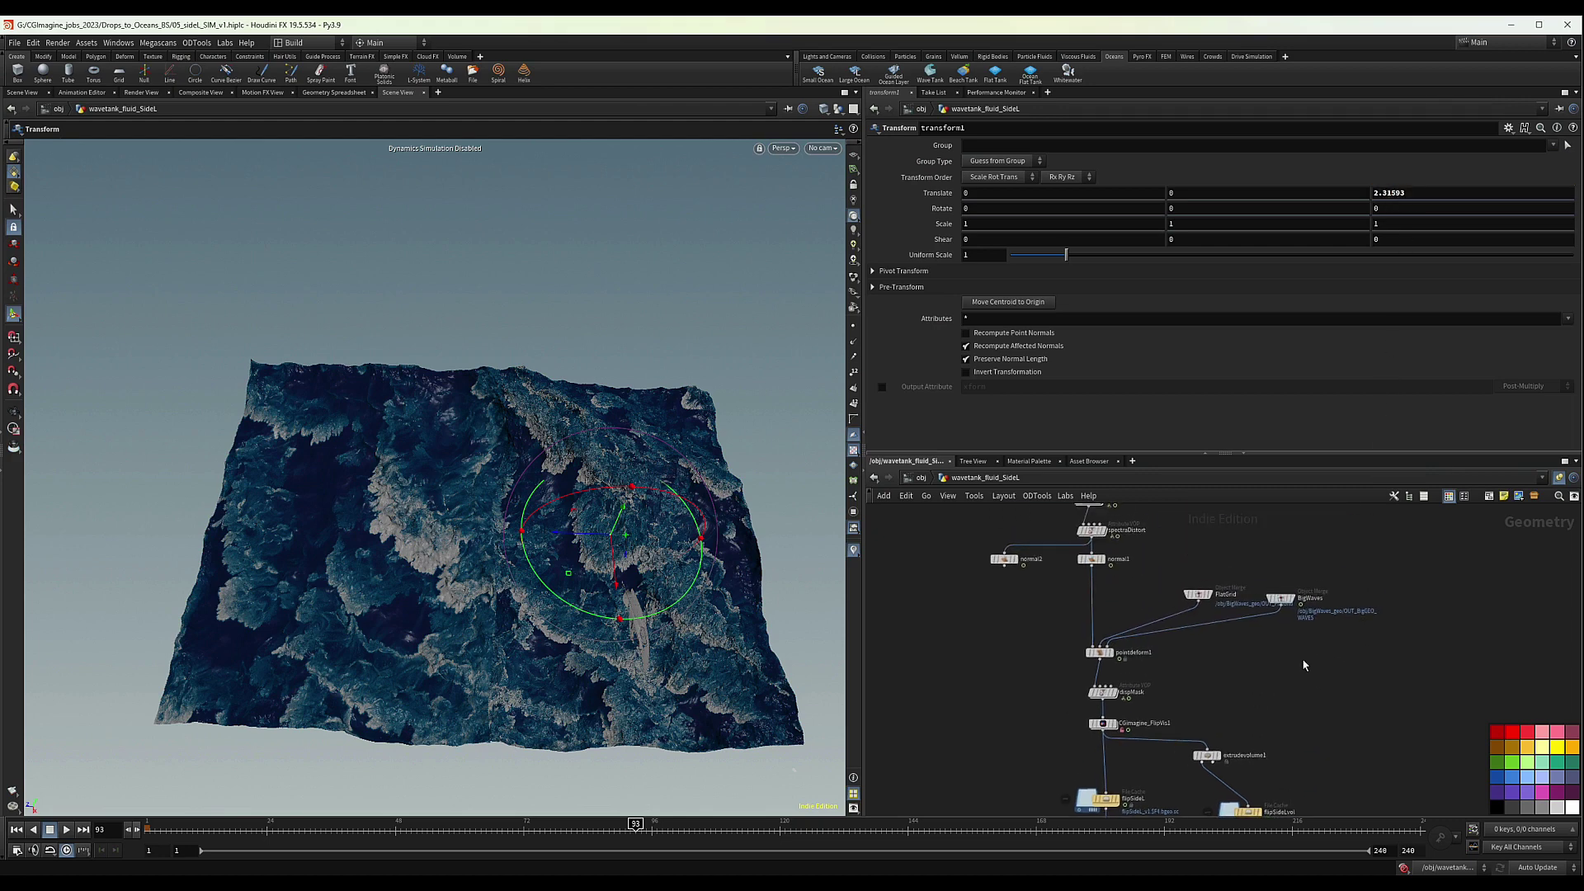
{"action": "scroll", "coordinate": [1099, 636], "scroll_direction": "up", "scroll_amount": 6}
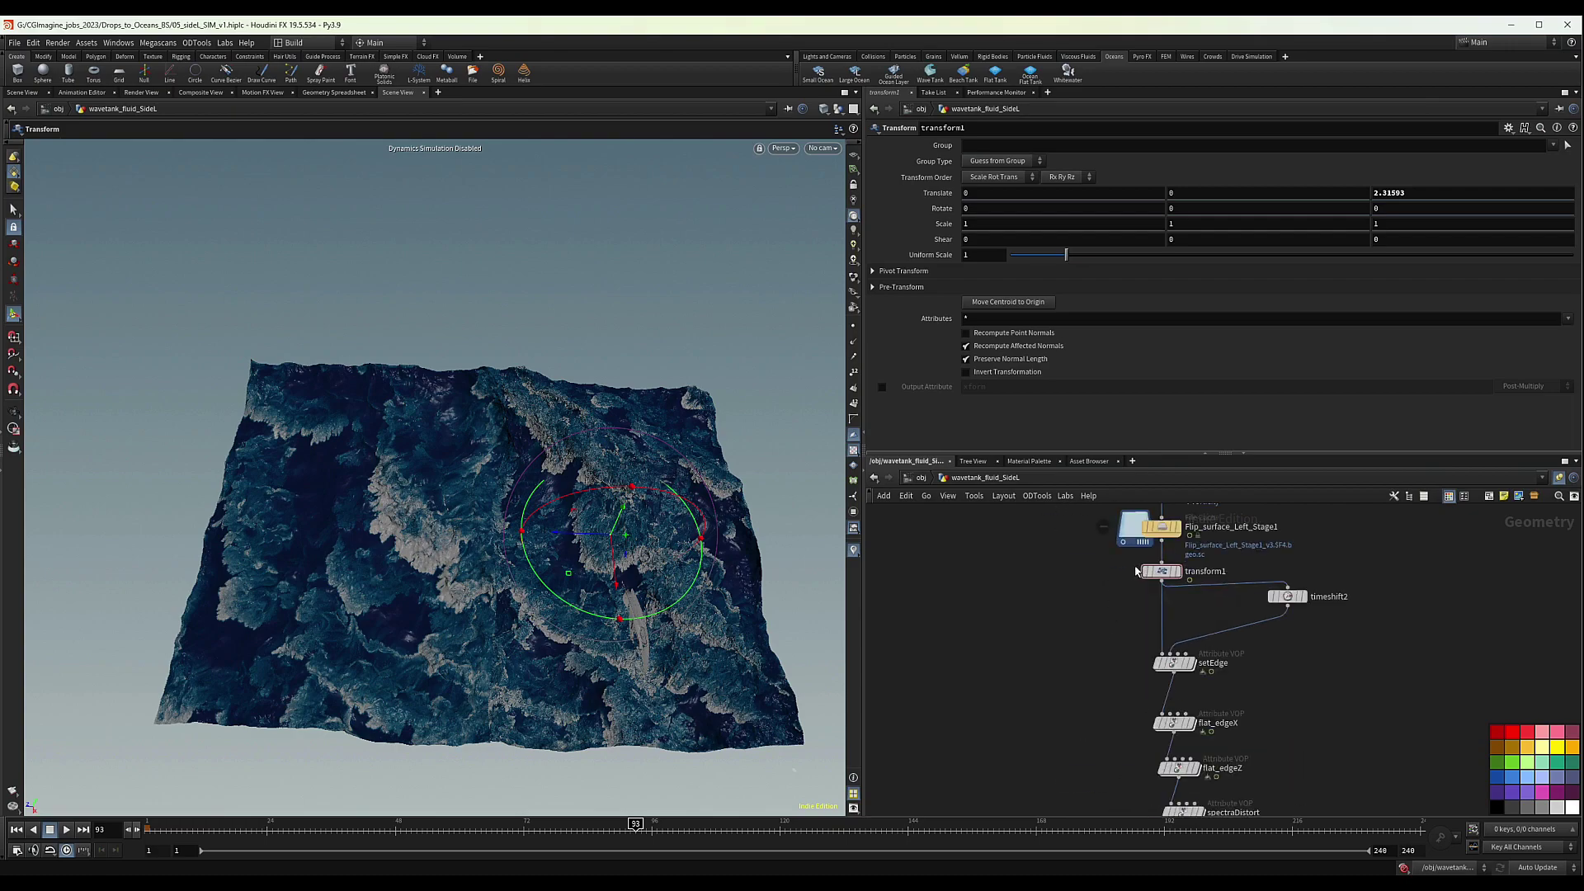
{"action": "scroll", "coordinate": [1085, 629], "scroll_direction": "down", "scroll_amount": 3}
{"action": "key", "text": "alt"}
{"action": "left_click_drag", "start_coordinate": [490, 395], "coordinate": [487, 447]}
{"action": "right_click_drag", "start_coordinate": [487, 447], "coordinate": [880, 365]}
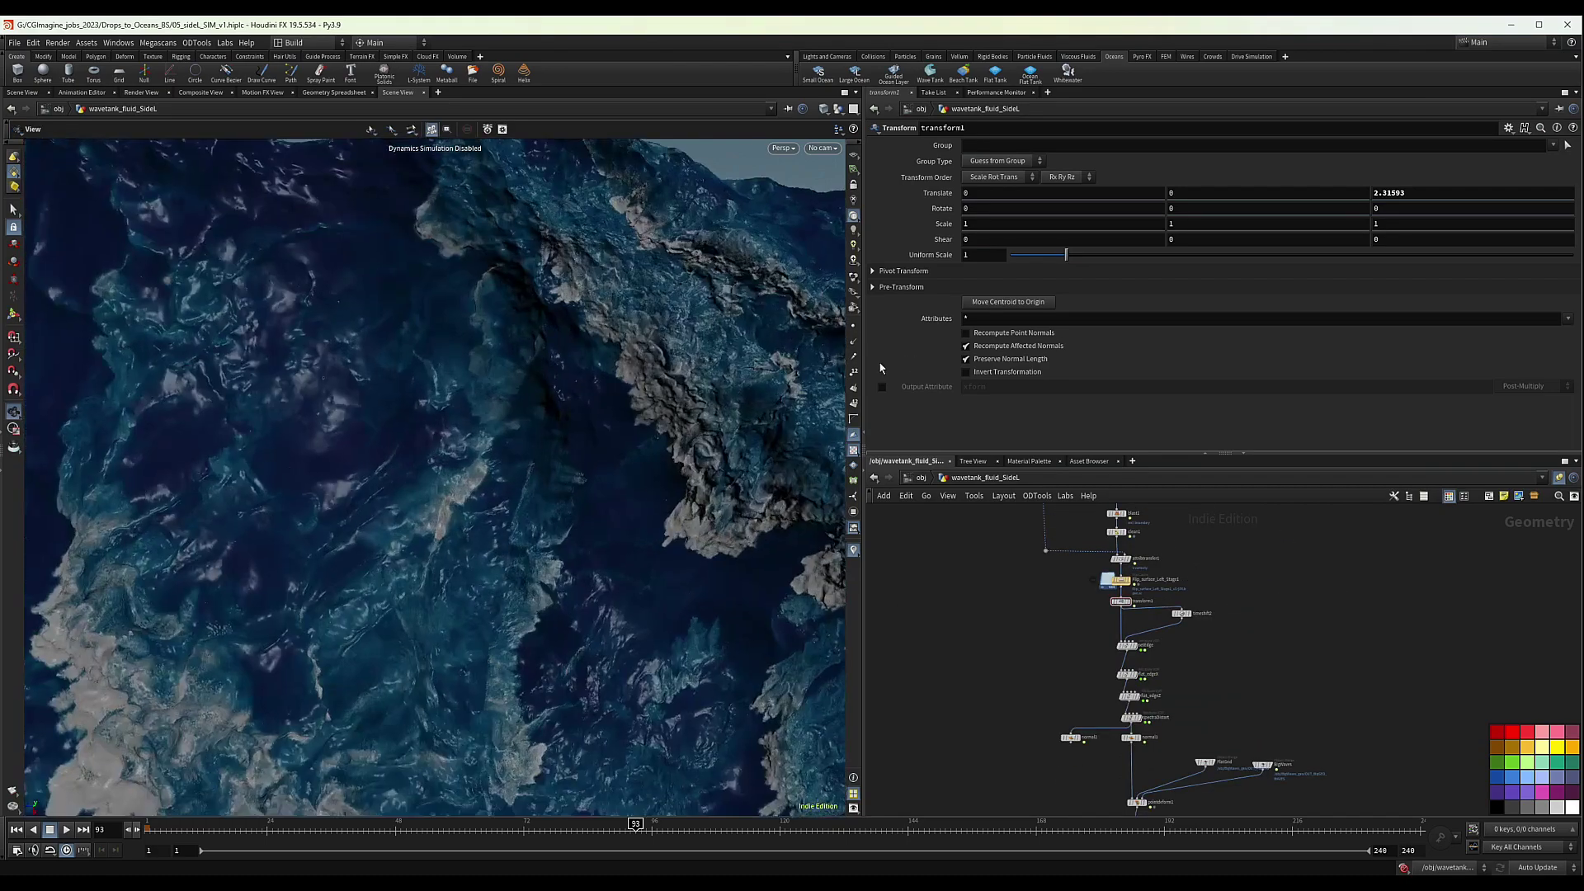
{"action": "left_click_drag", "start_coordinate": [545, 445], "coordinate": [714, 278]}
{"action": "key", "text": "Return"}
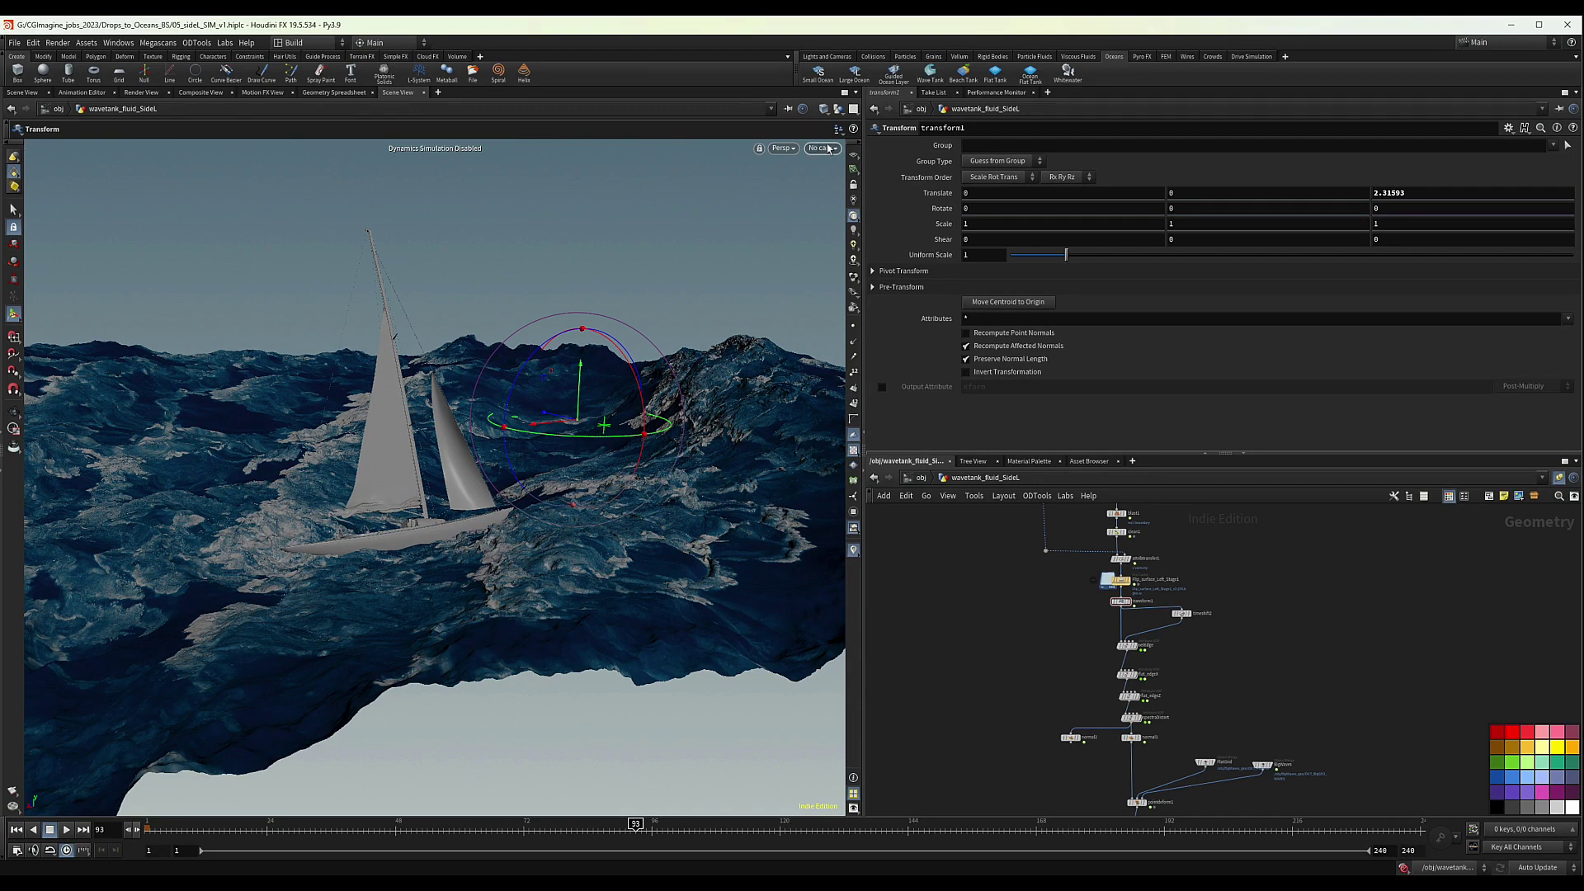
View the combined ocean through the Cam_Mid_Shot1 camera, and inspect both tanks together from above
{"action": "left_click", "coordinate": [822, 148]}
{"action": "left_click", "coordinate": [850, 206]}
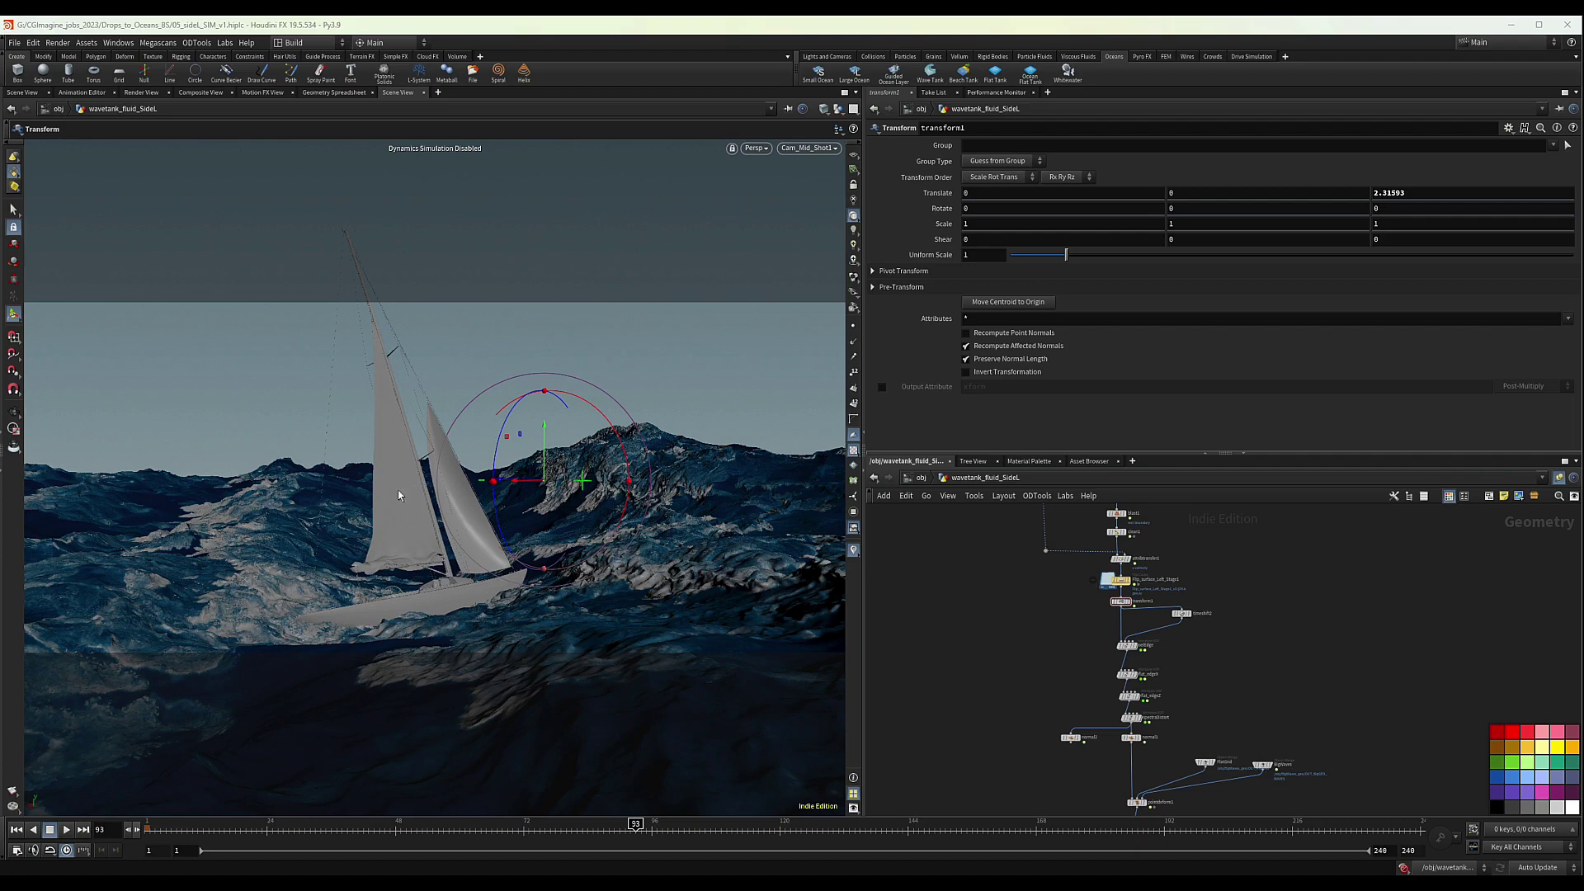
{"action": "key", "text": "Escape"}
{"action": "left_click_drag", "start_coordinate": [398, 495], "coordinate": [370, 546]}
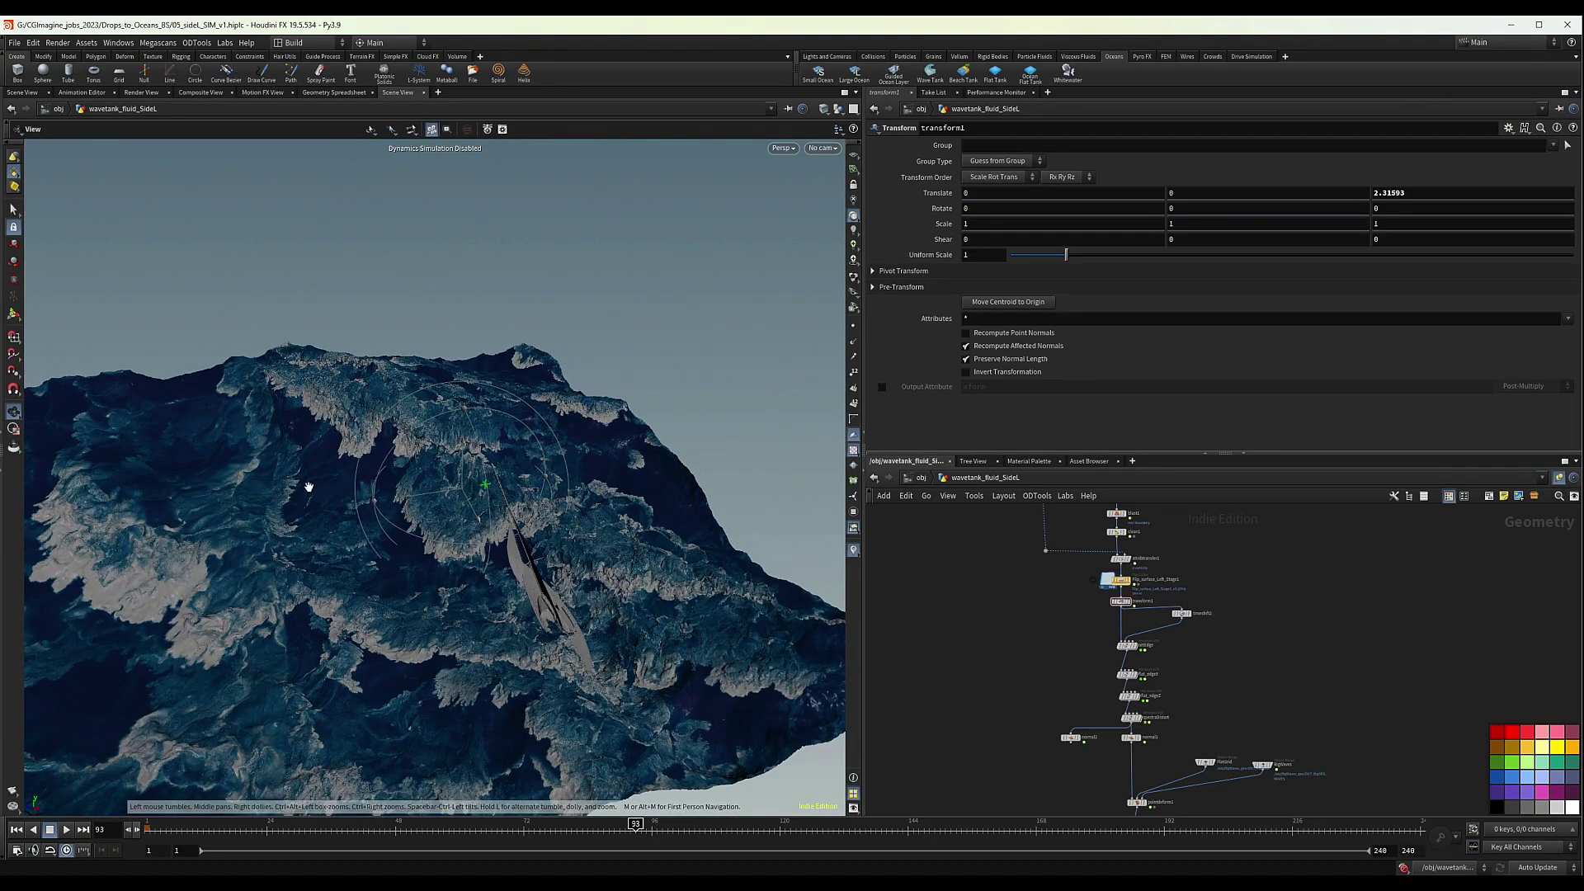
{"action": "left_click_drag", "start_coordinate": [272, 456], "coordinate": [379, 453]}
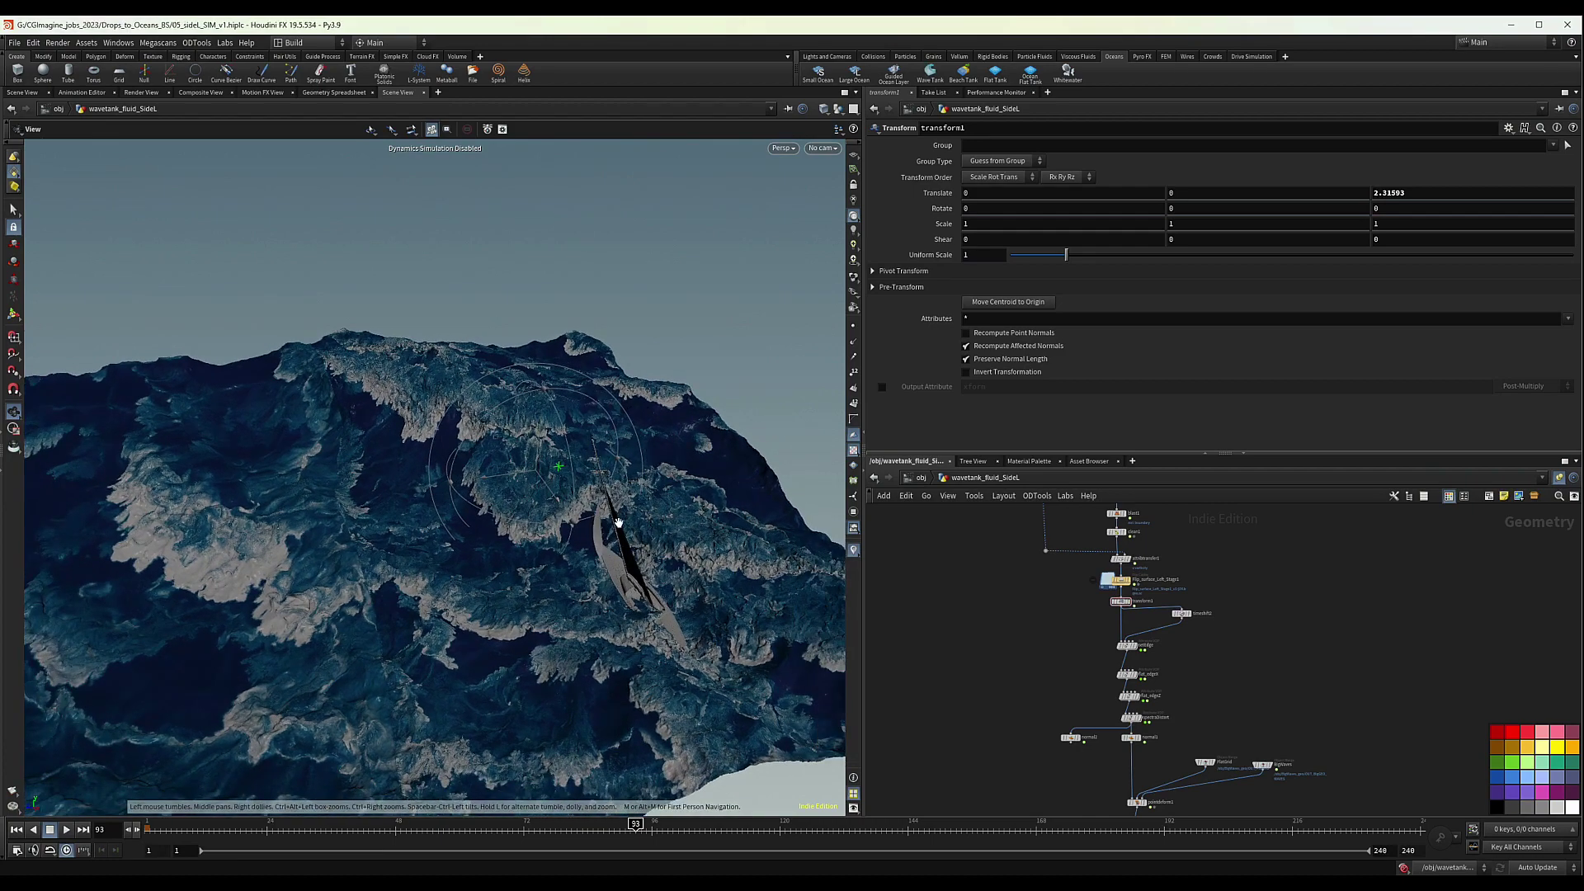
{"action": "middle_click_drag", "start_coordinate": [198, 529], "coordinate": [327, 524]}
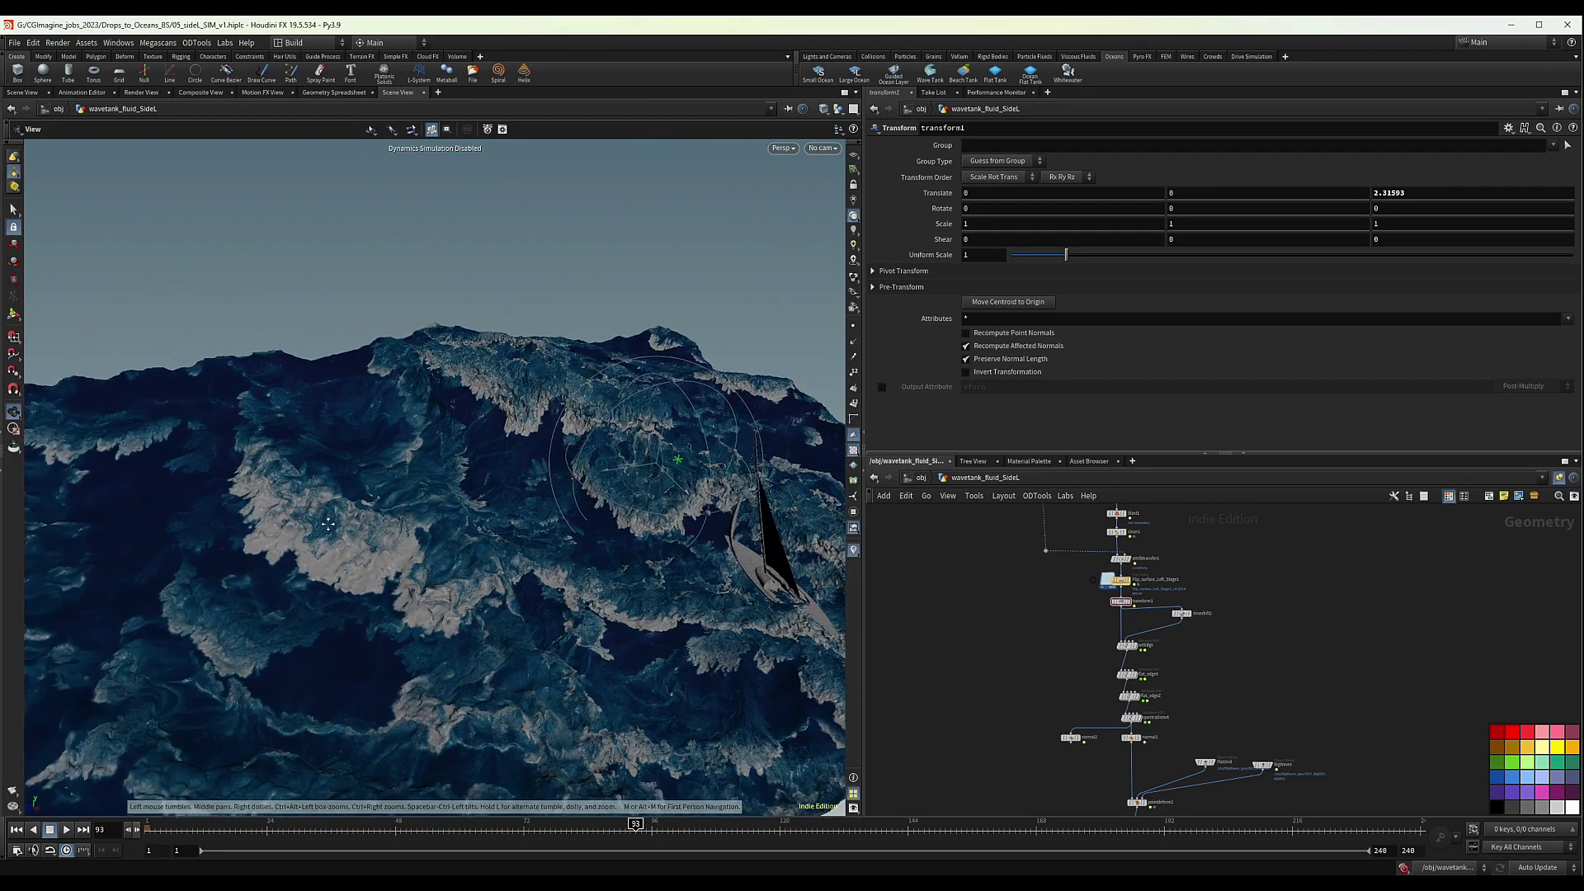
{"action": "left_click_drag", "start_coordinate": [315, 498], "coordinate": [278, 430]}
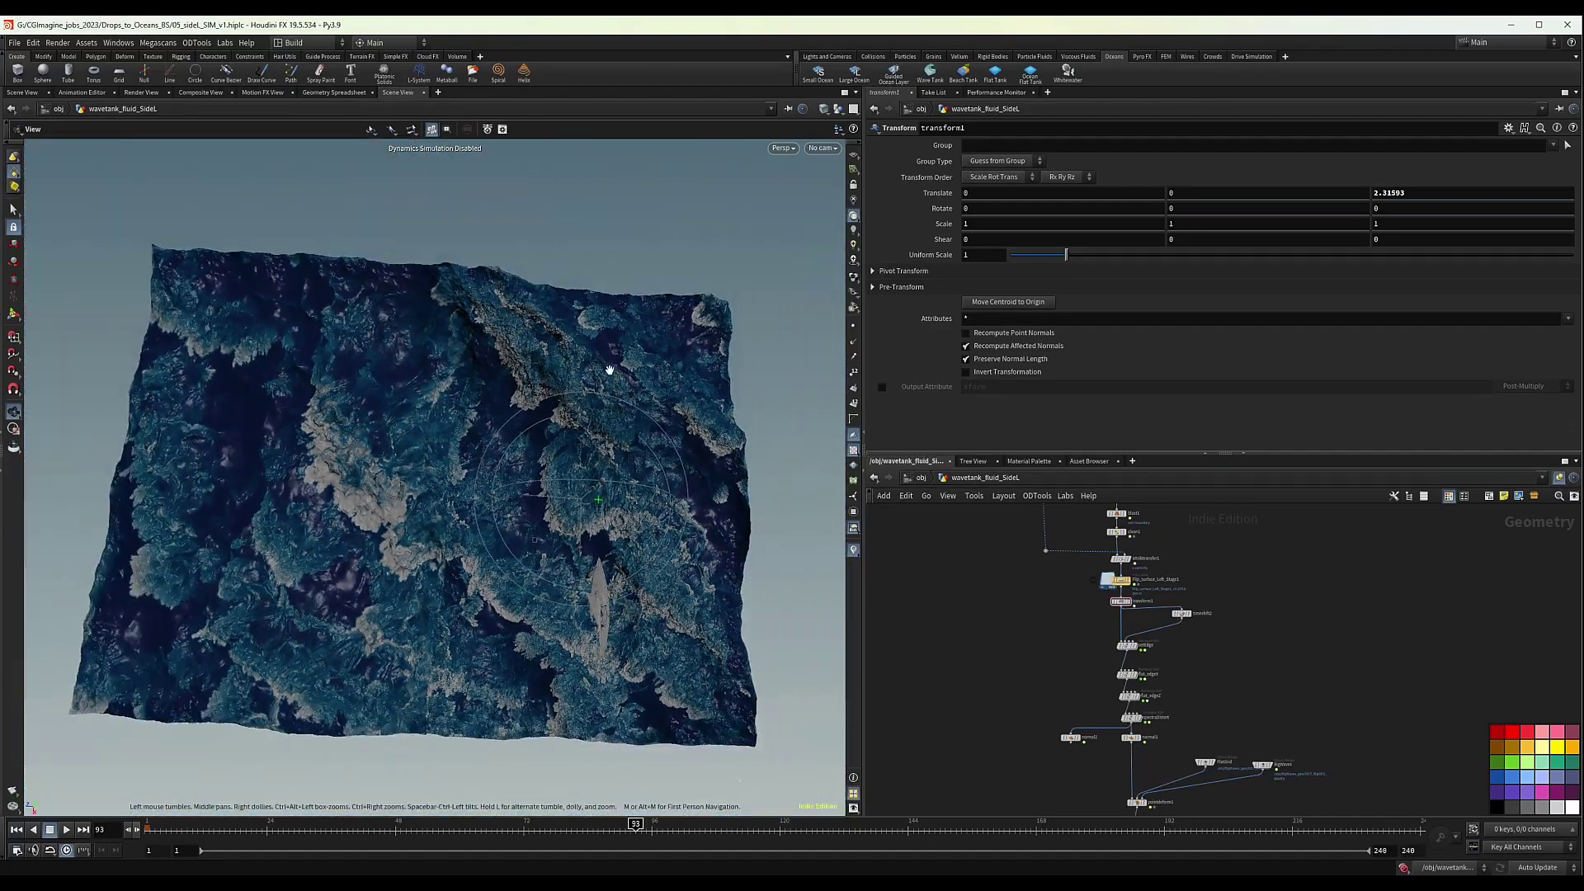
{"action": "left_click_drag", "start_coordinate": [609, 369], "coordinate": [633, 322]}
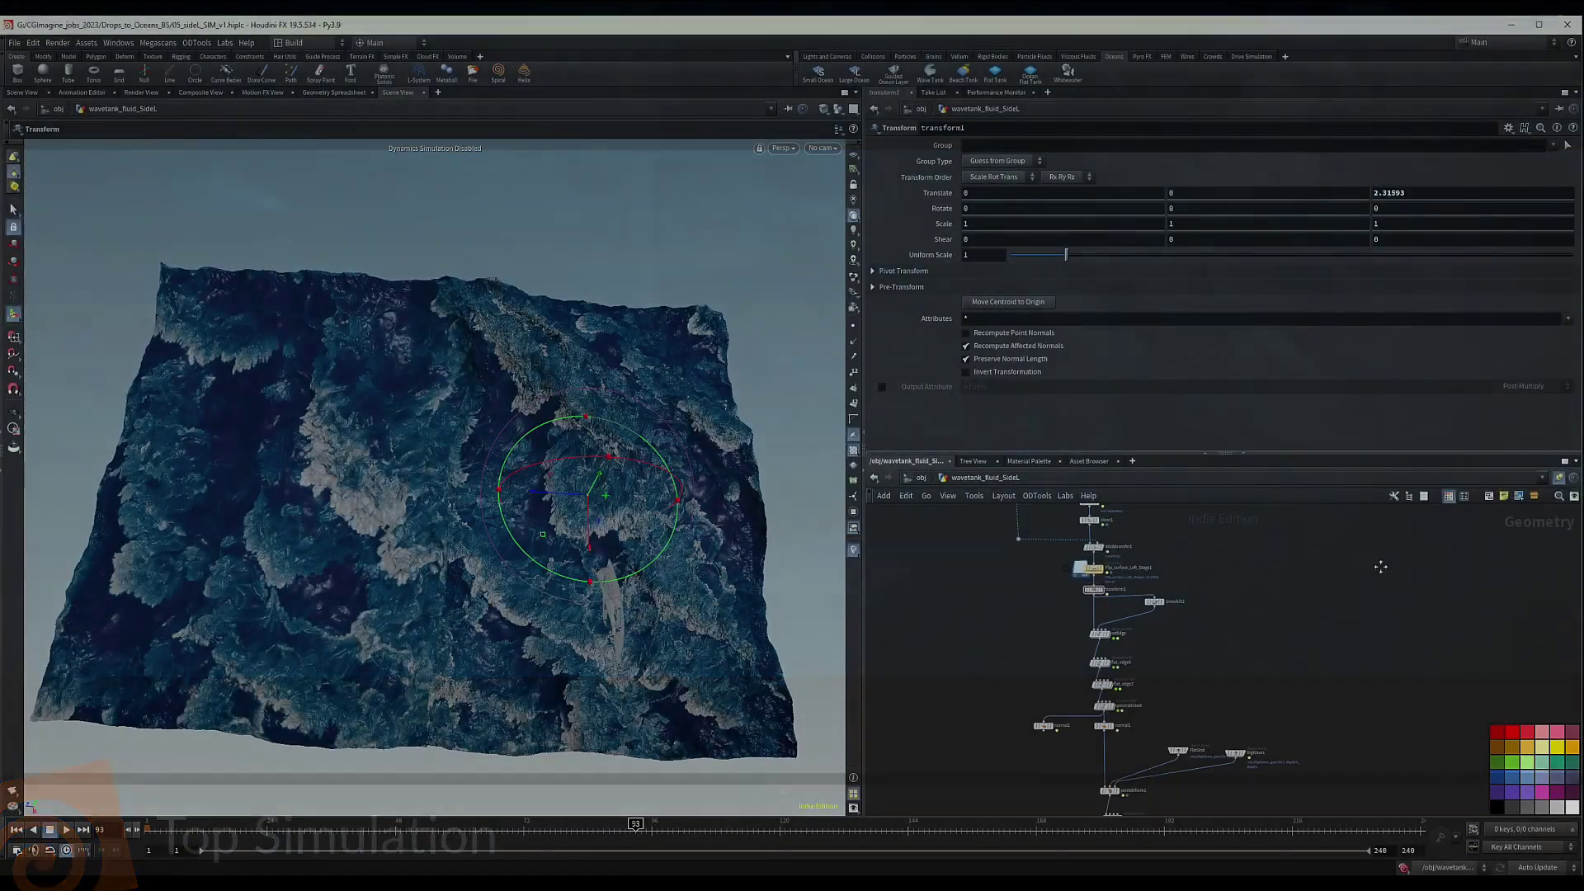
Return to the object level and keep only the original wavetank_fluid surface displayed in the FlipSIM group
{"action": "left_click", "coordinate": [918, 477]}
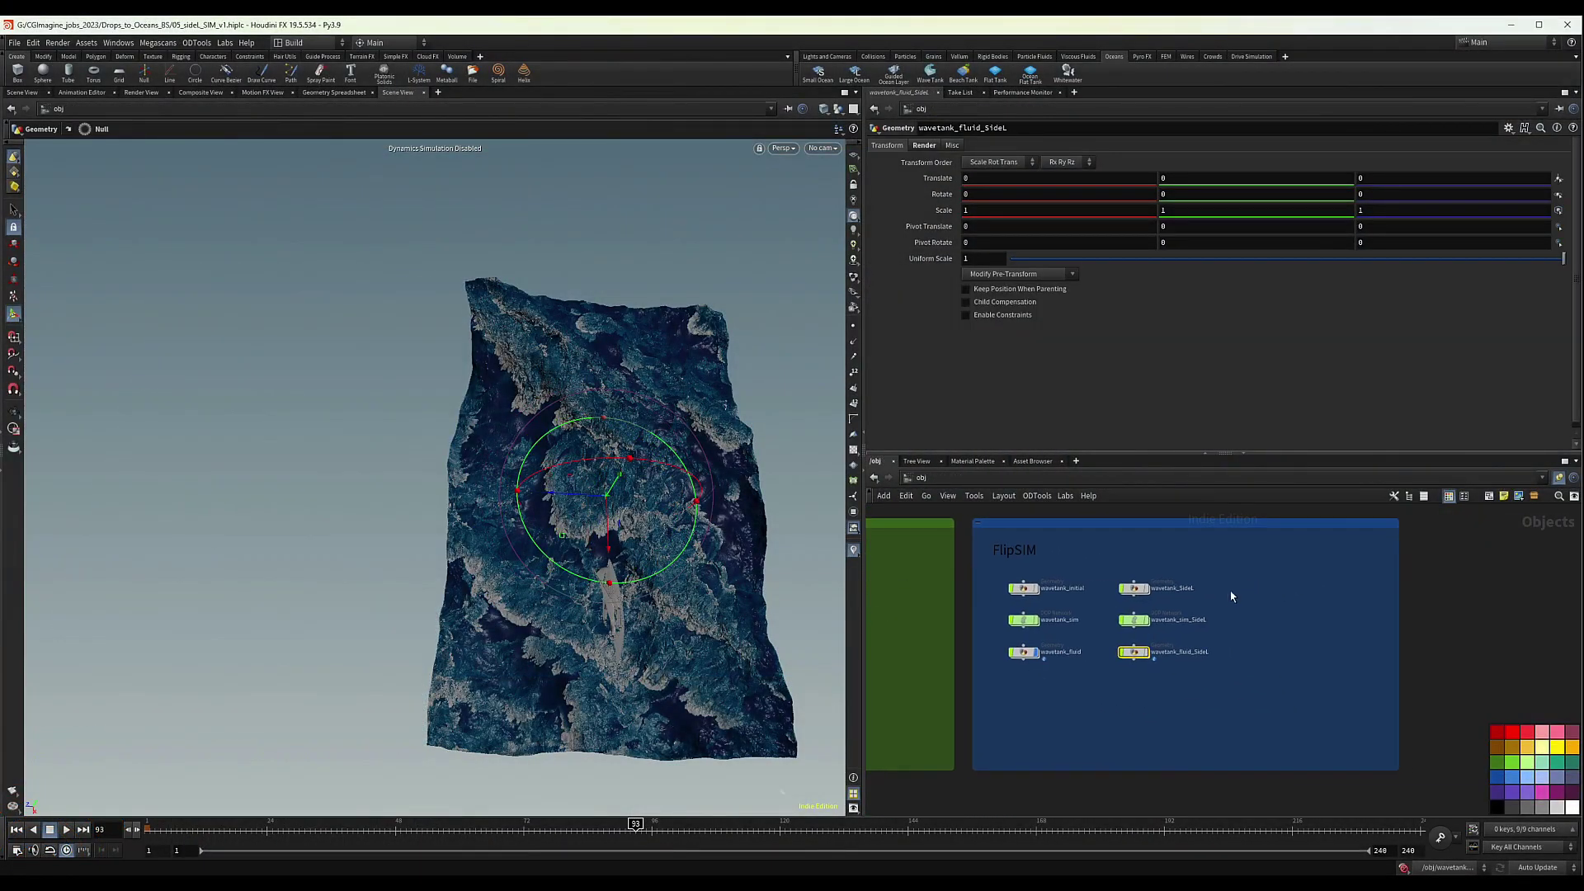
{"action": "left_click", "coordinate": [1026, 645]}
{"action": "scroll", "coordinate": [1124, 669], "scroll_direction": "down", "scroll_amount": 3}
{"action": "middle_click_drag", "start_coordinate": [1124, 669], "coordinate": [1090, 668]}
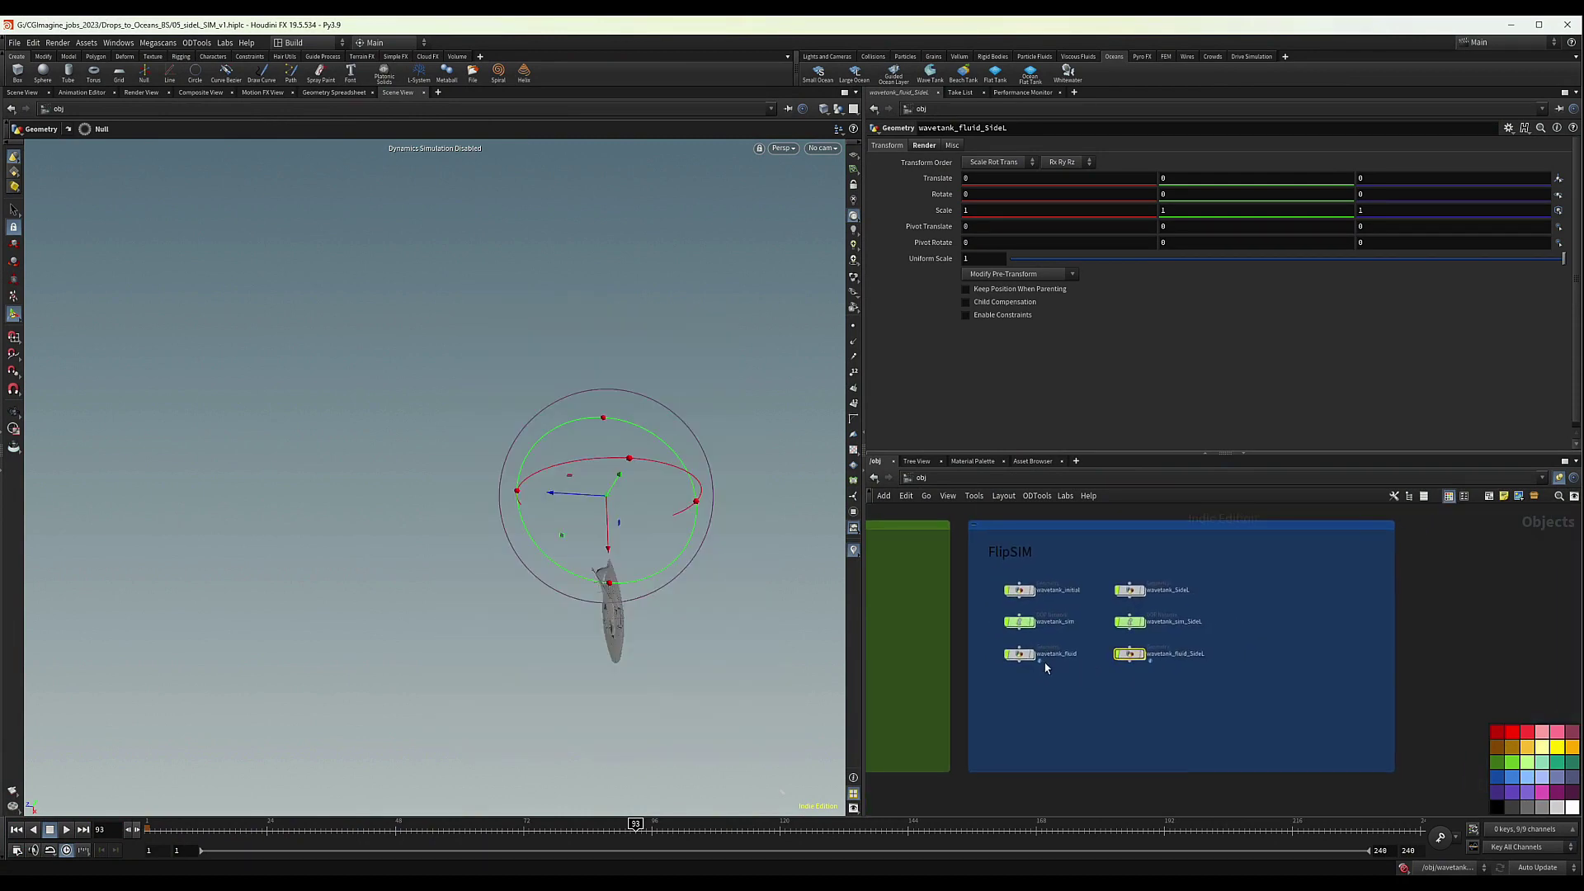
{"action": "scroll", "coordinate": [1043, 665], "scroll_direction": "up", "scroll_amount": 2}
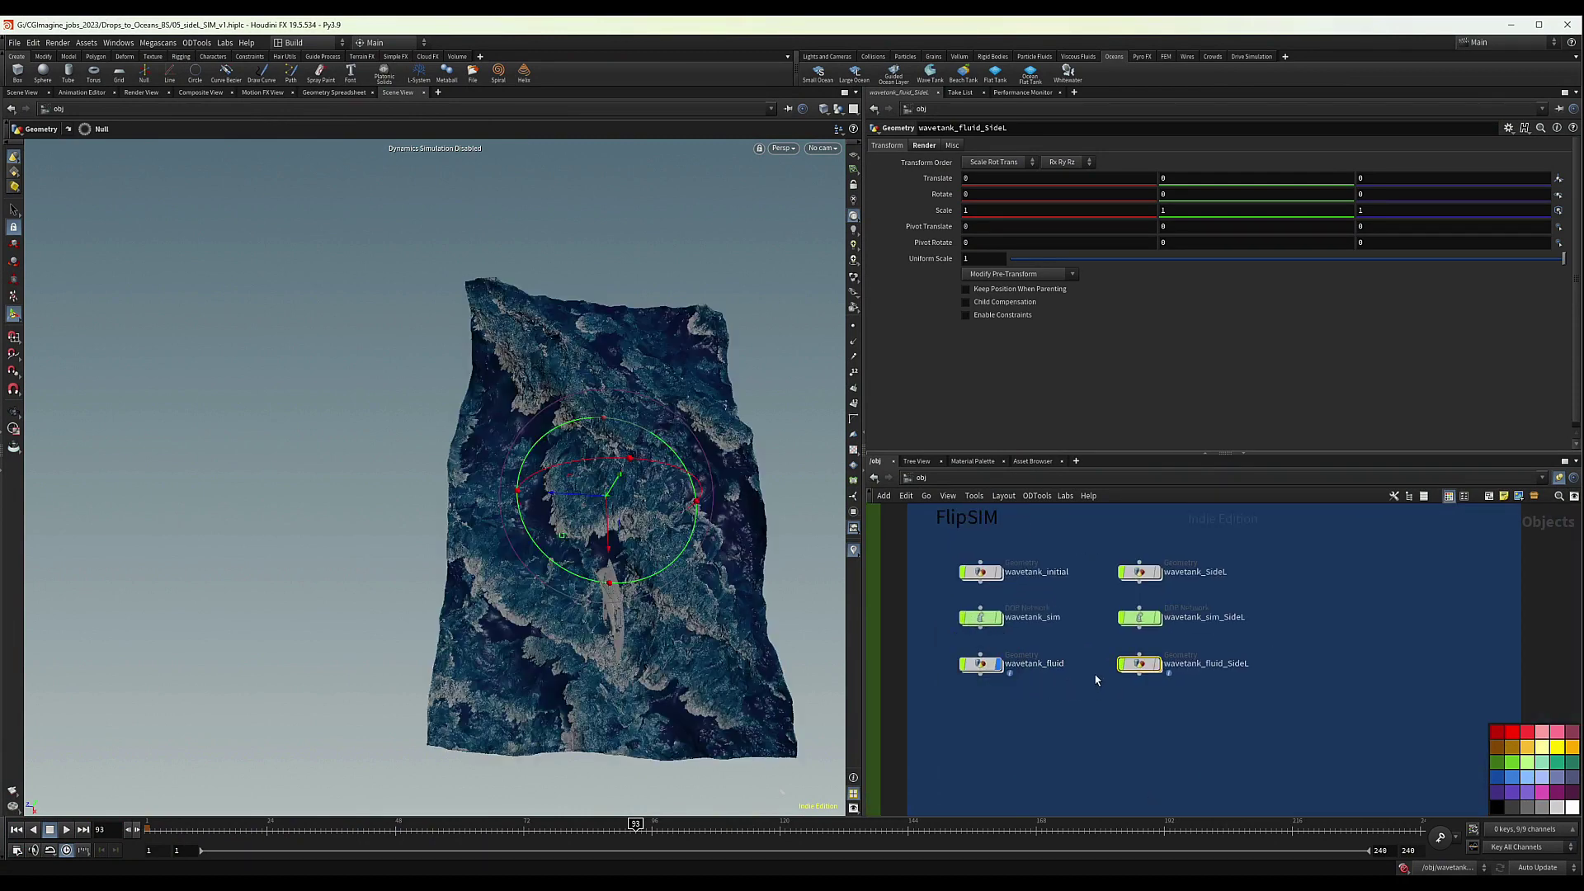
Duplicate wavetank_SideL, wavetank_sim_SideL and wavetank_fluid_SideL, placing the copies in a third column of the FlipSIM box
{"action": "left_click_drag", "start_coordinate": [1108, 557], "coordinate": [1190, 713]}
{"action": "key", "text": "ctrl+c"}
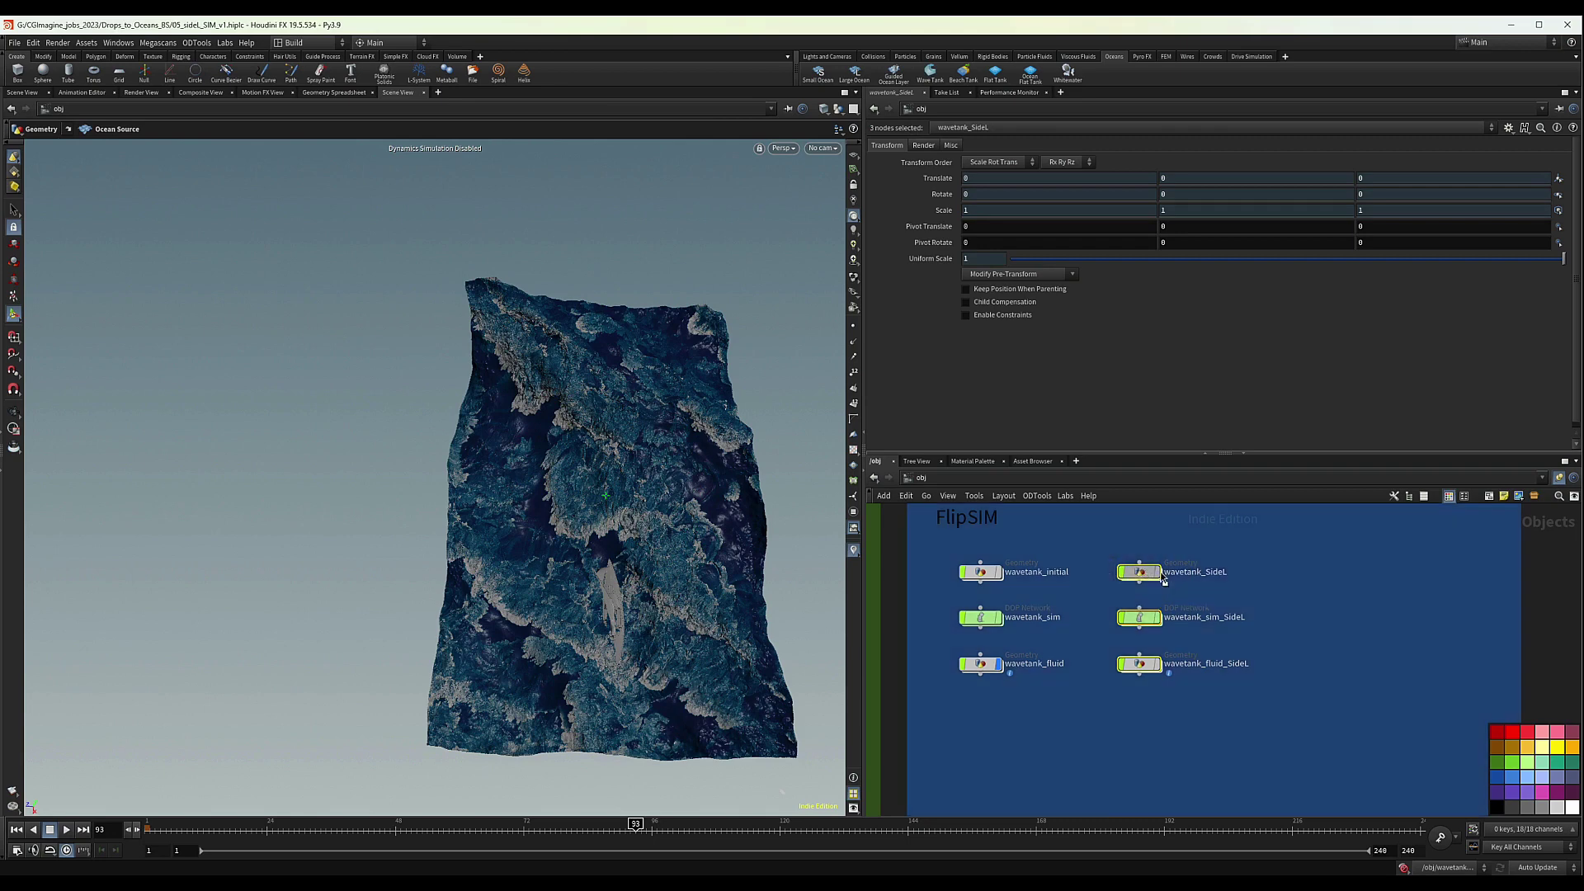
{"action": "key", "text": "ctrl+v"}
{"action": "left_click", "coordinate": [1304, 576]}
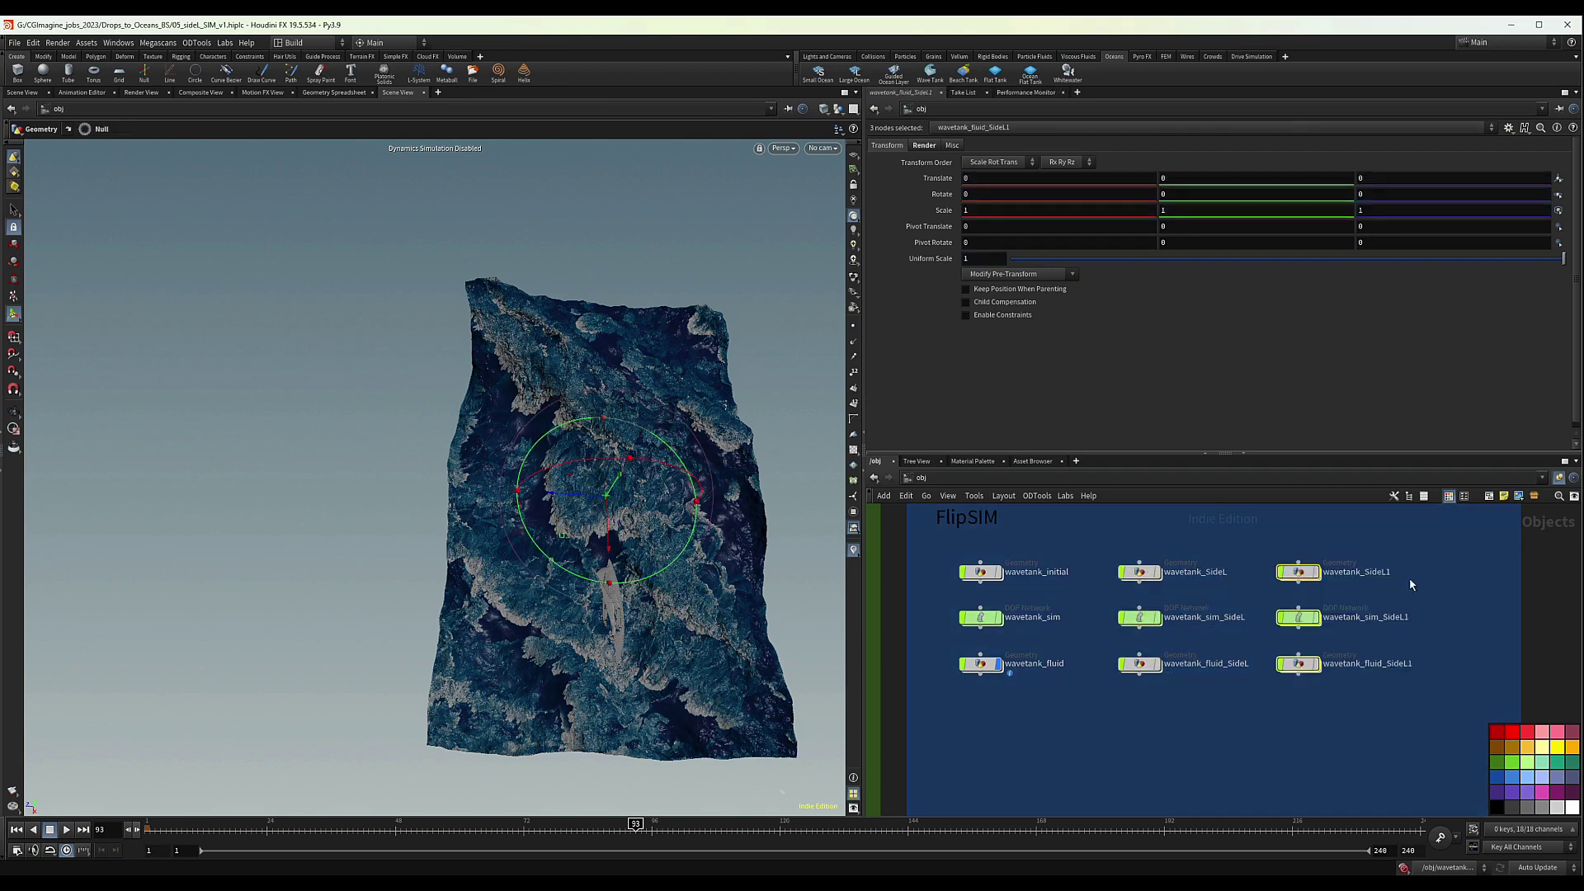
Rename the duplicated wavetank_SideL1 geometry as wavetank_TopCenter
{"action": "scroll", "coordinate": [1409, 583], "scroll_direction": "up", "scroll_amount": 3}
{"action": "double_click", "coordinate": [1370, 575]}
{"action": "left_click_drag", "start_coordinate": [1361, 571], "coordinate": [1403, 570]}
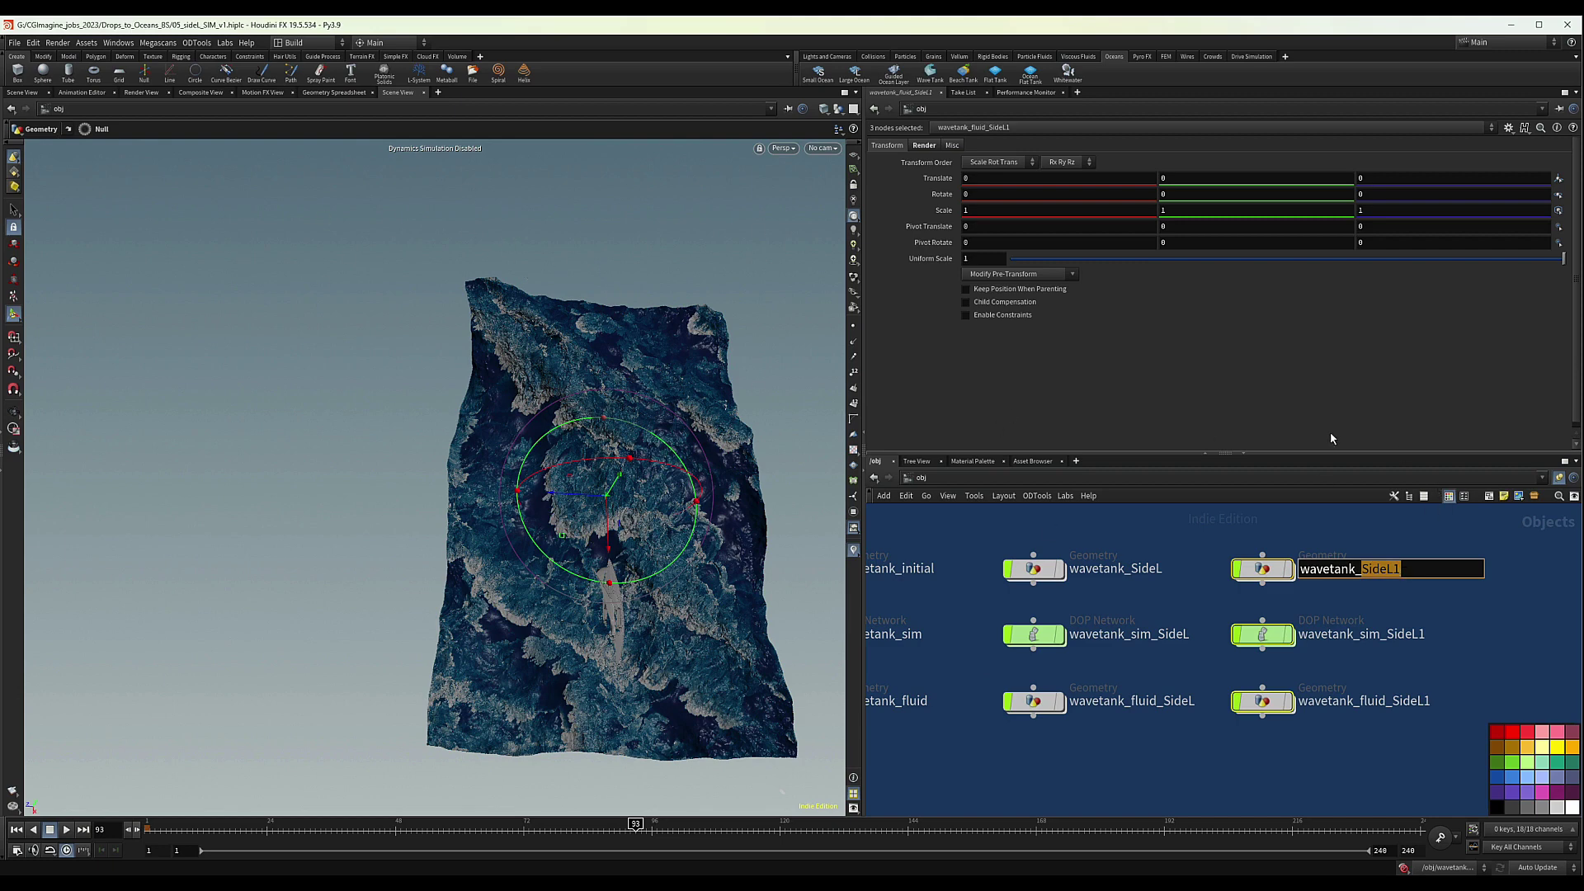
{"action": "type", "text": "TopCenter"}
{"action": "key", "text": "Return"}
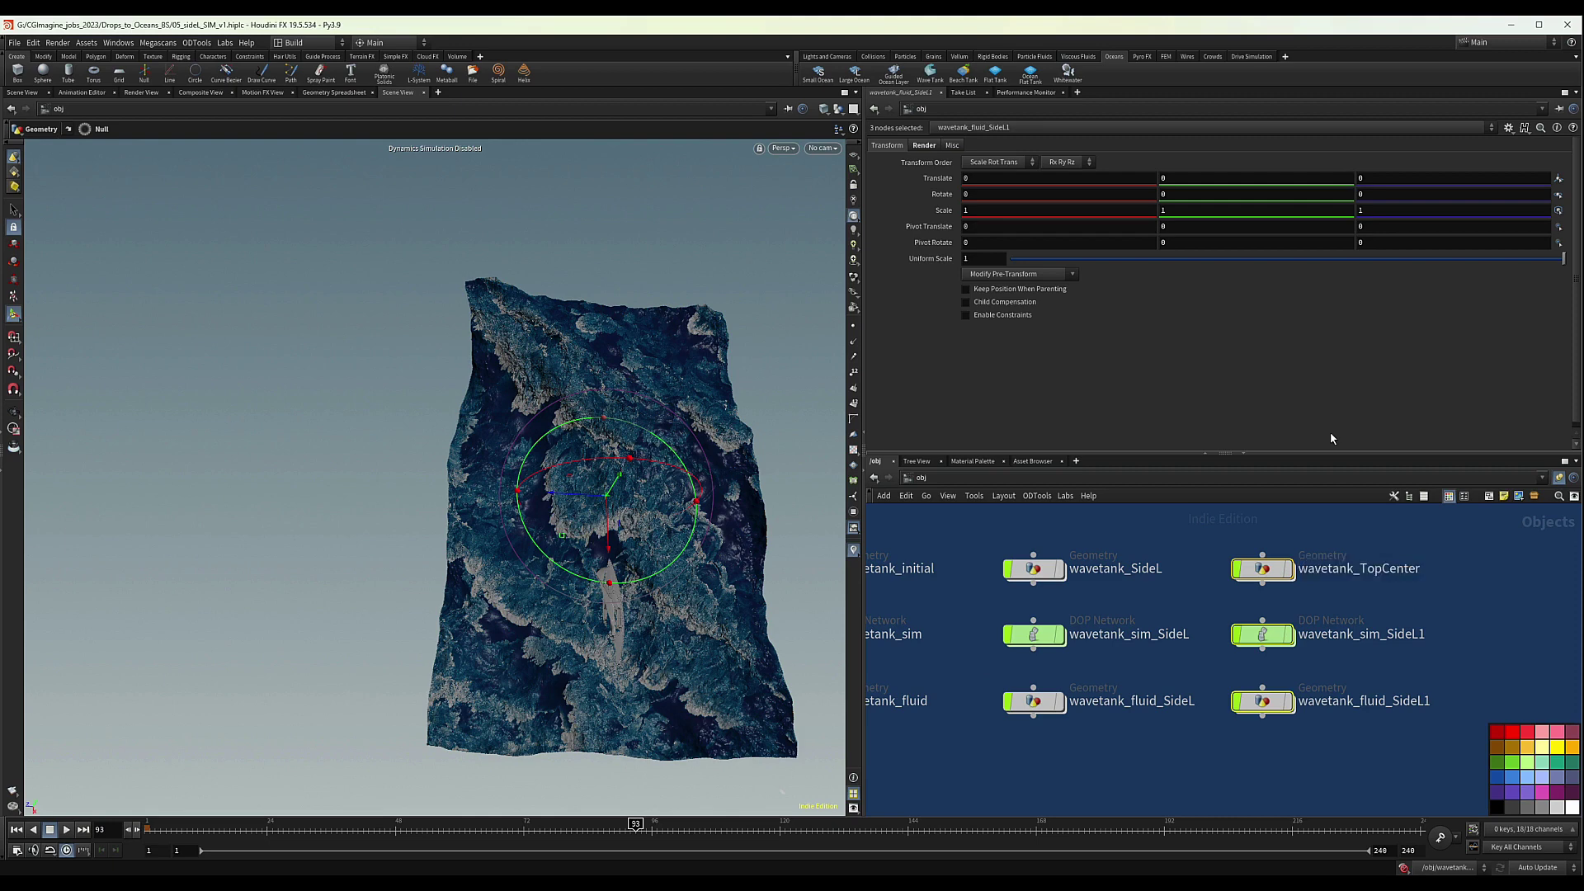
Rename the duplicated wavetank_sim_SideL1 DOP network as wavetank_sim_TopCenter
{"action": "double_click", "coordinate": [1390, 635]}
{"action": "mouse_move", "coordinate": [1390, 634]}
{"action": "left_mouse_down"}
{"action": "mouse_move", "coordinate": [1440, 635]}
{"action": "mouse_move", "coordinate": [1386, 635]}
{"action": "left_mouse_up"}
{"action": "left_click", "coordinate": [1440, 634]}
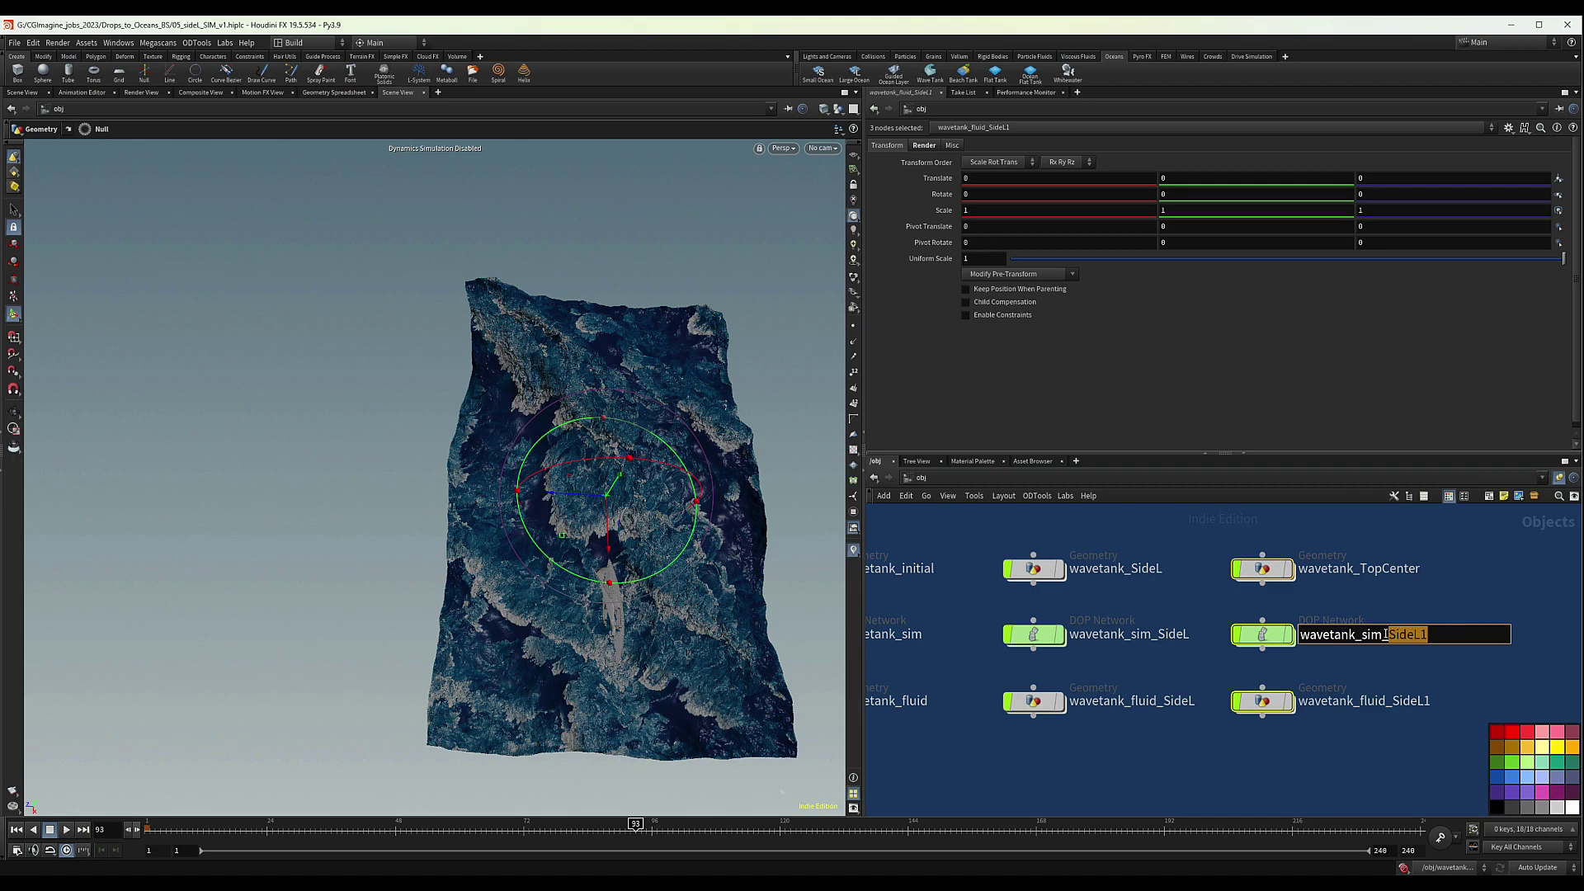
{"action": "type", "text": "TopCenter"}
{"action": "key", "text": "Return"}
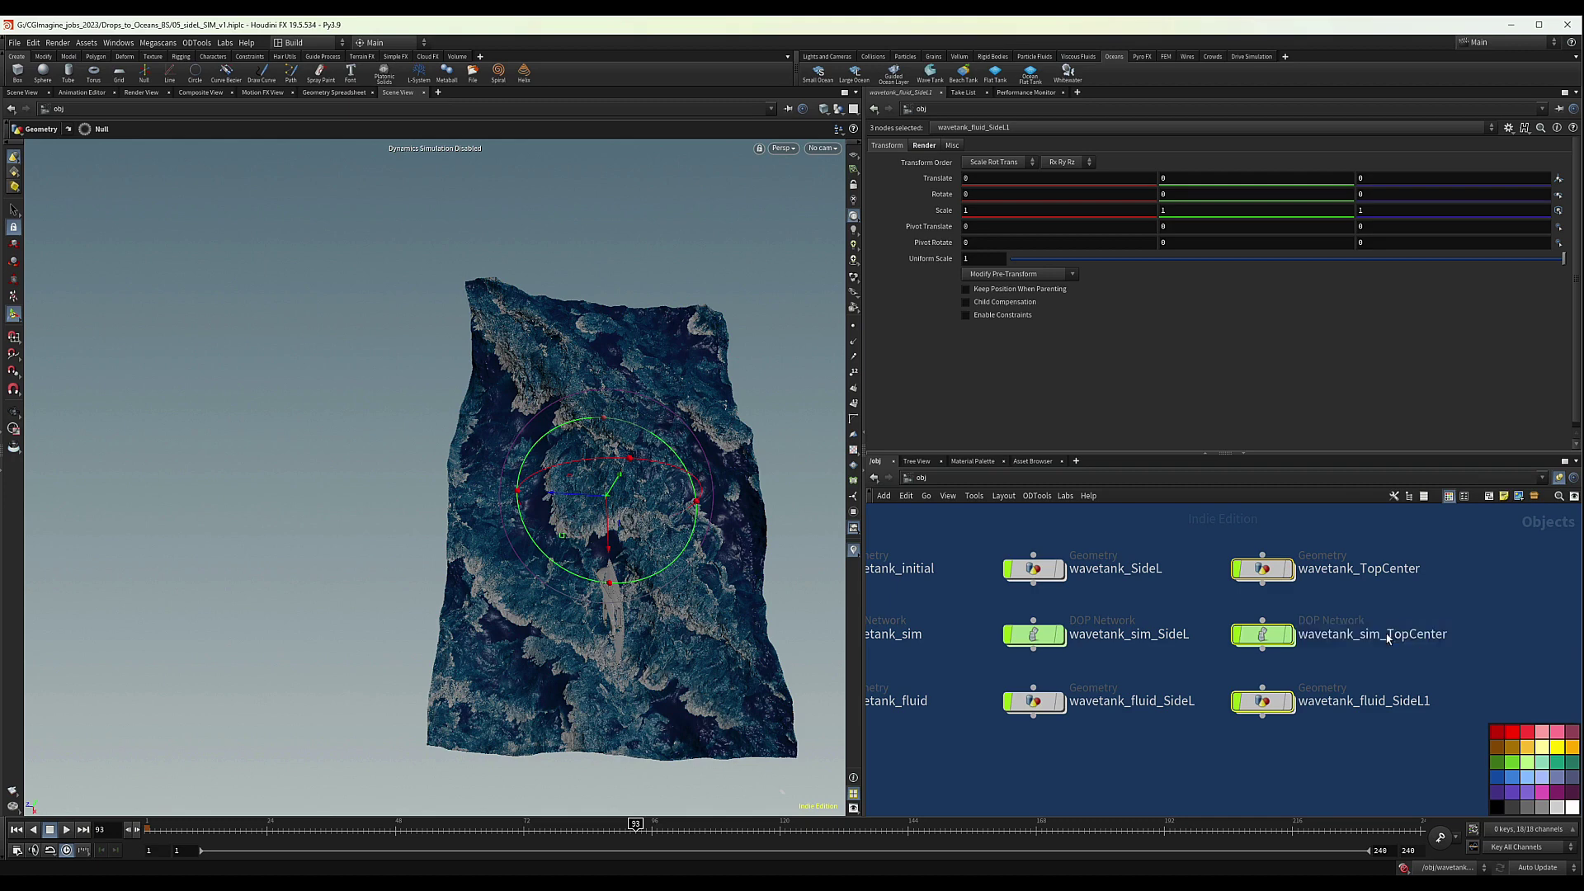
Rename the duplicated wavetank_fluid_SideL1 geometry as wavetank_fluid_TopCenter
{"action": "double_click", "coordinate": [1438, 703]}
{"action": "left_click_drag", "start_coordinate": [1393, 702], "coordinate": [1469, 702]}
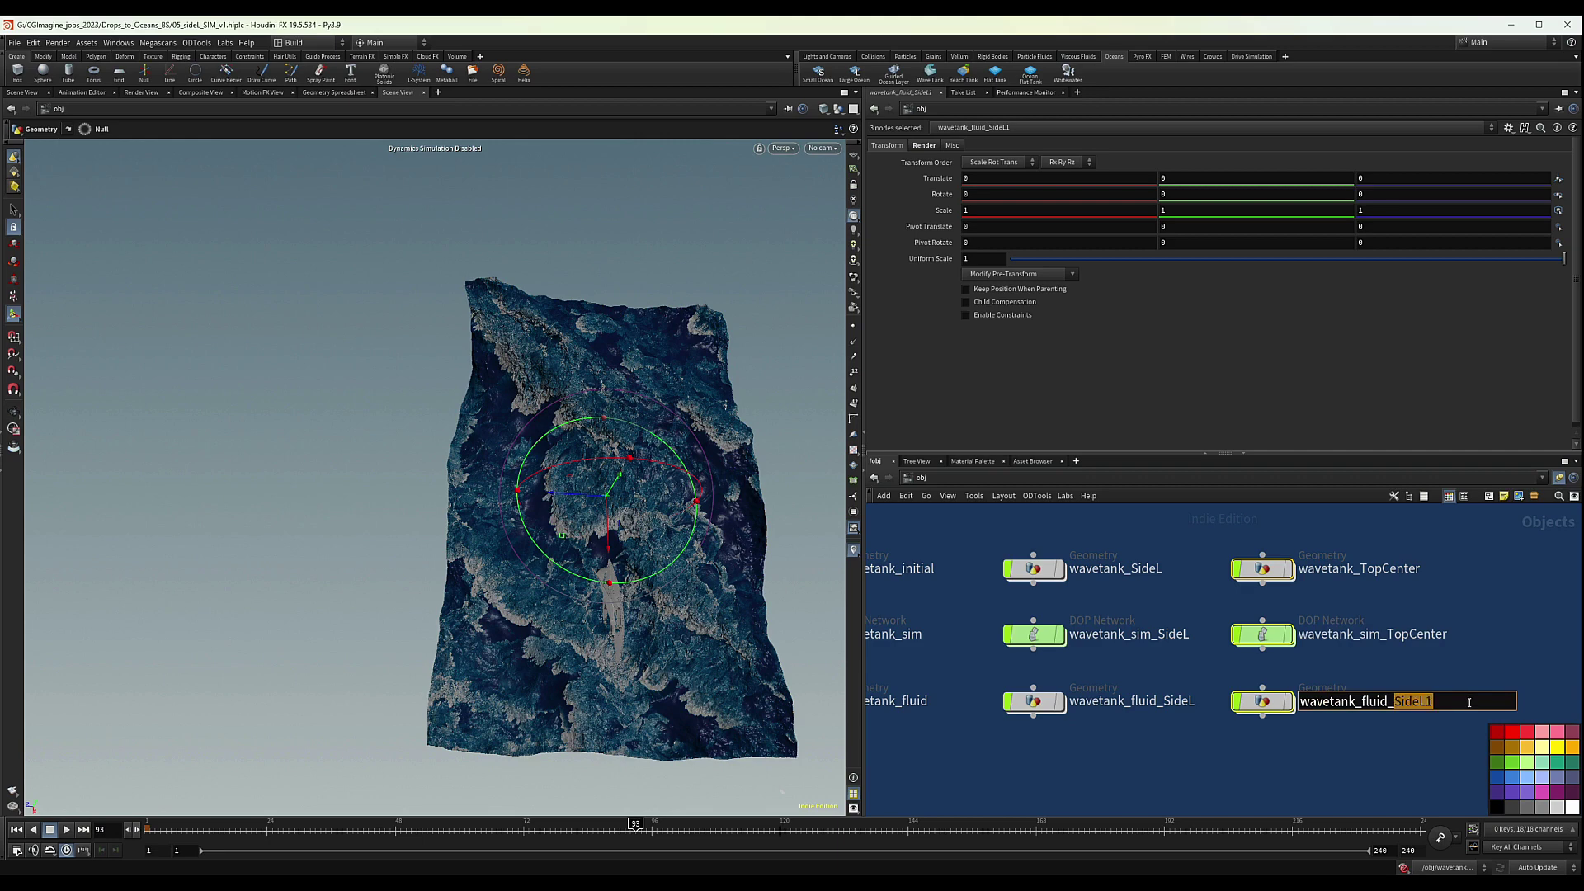
{"action": "type", "text": "TopCenter"}
{"action": "key", "text": "Return"}
{"action": "scroll", "coordinate": [1468, 700], "scroll_direction": "down", "scroll_amount": 3}
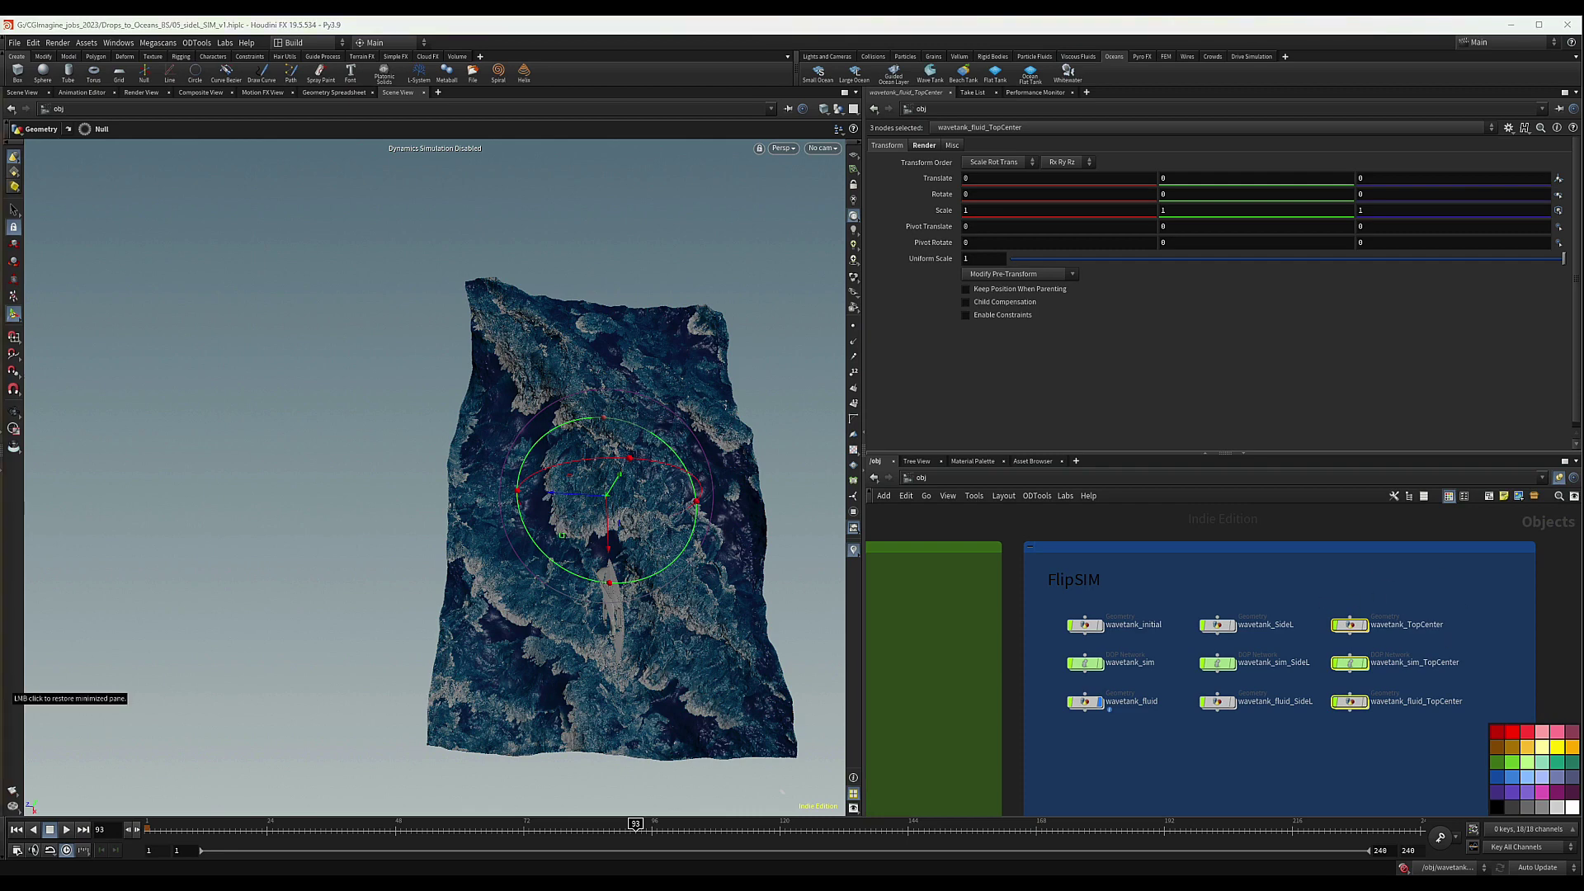
Inside wavetank_TopCenter, set the wavetank ocean source's particle separation to 0.07
{"action": "double_click", "coordinate": [1351, 627]}
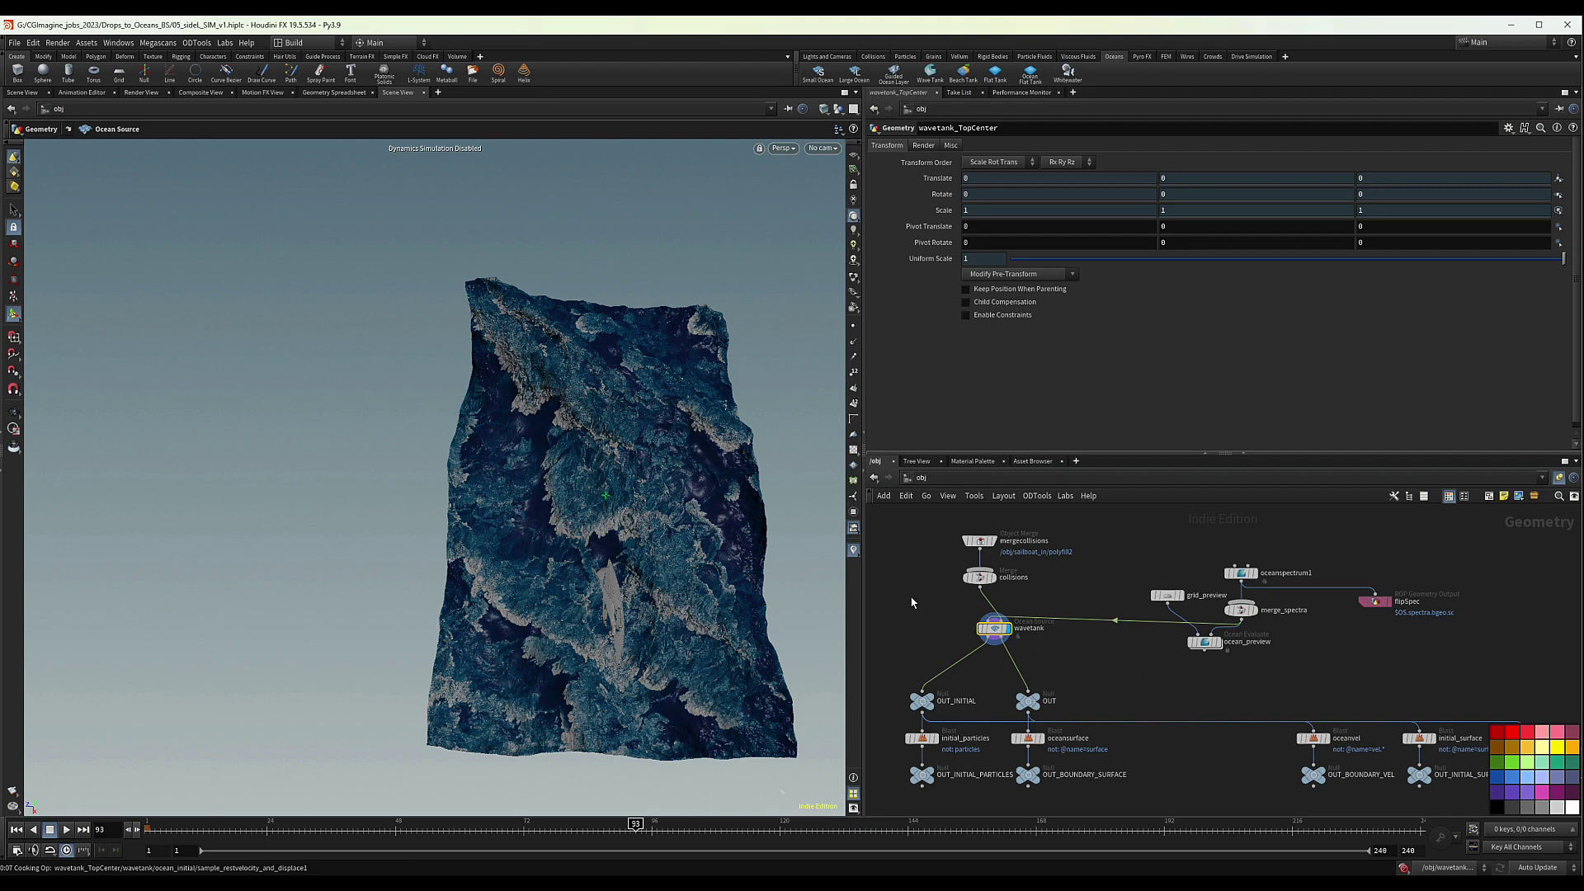
{"action": "left_click_drag", "start_coordinate": [926, 606], "coordinate": [1026, 649]}
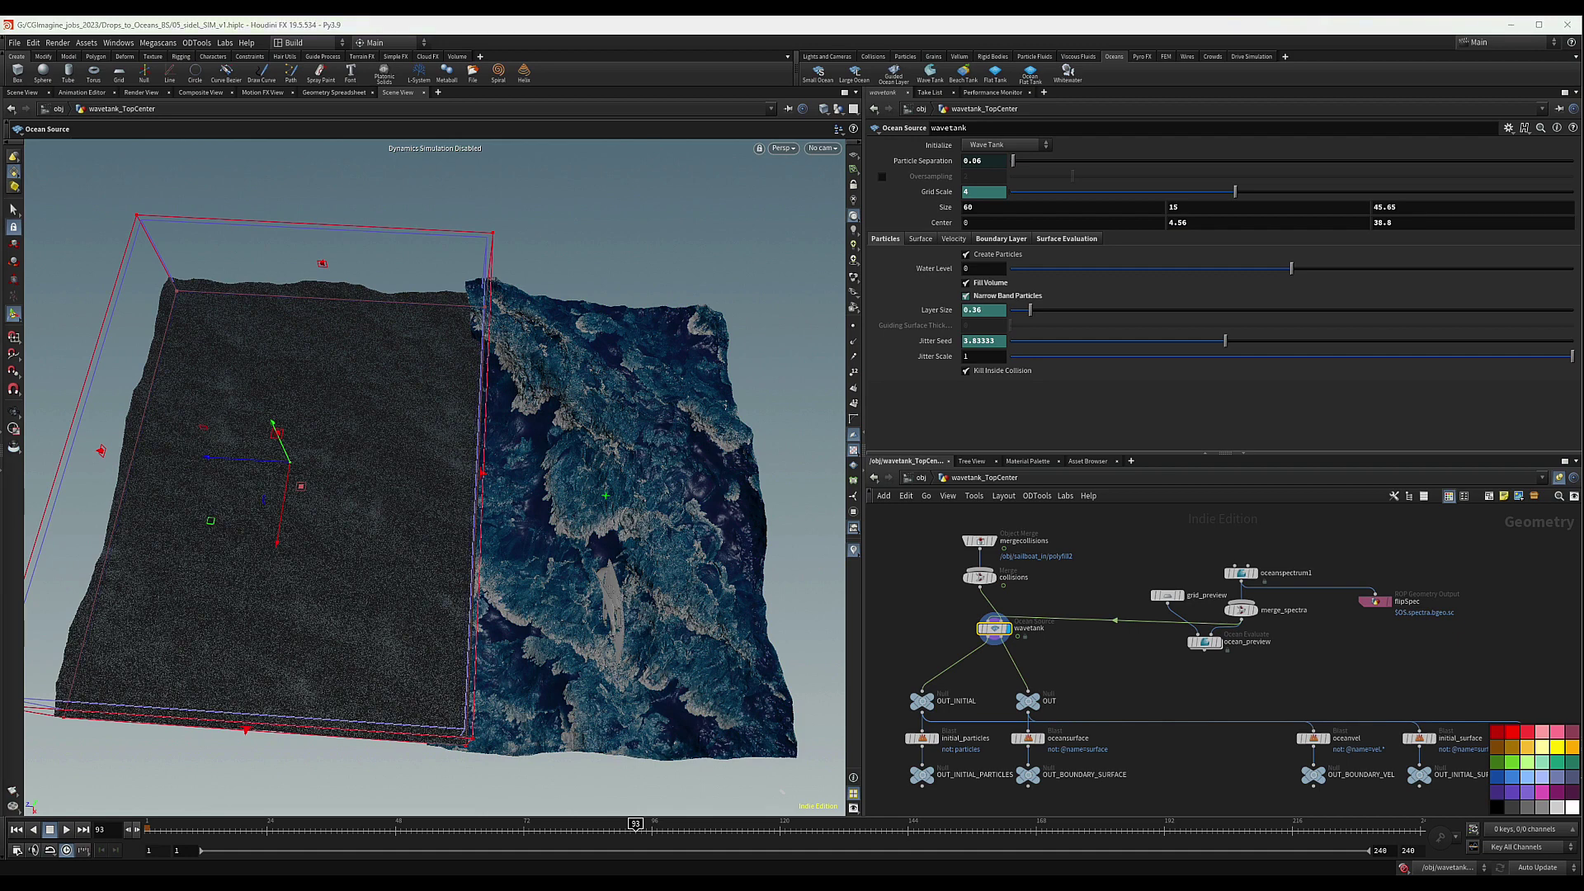
{"action": "left_click_drag", "start_coordinate": [977, 161], "coordinate": [989, 163]}
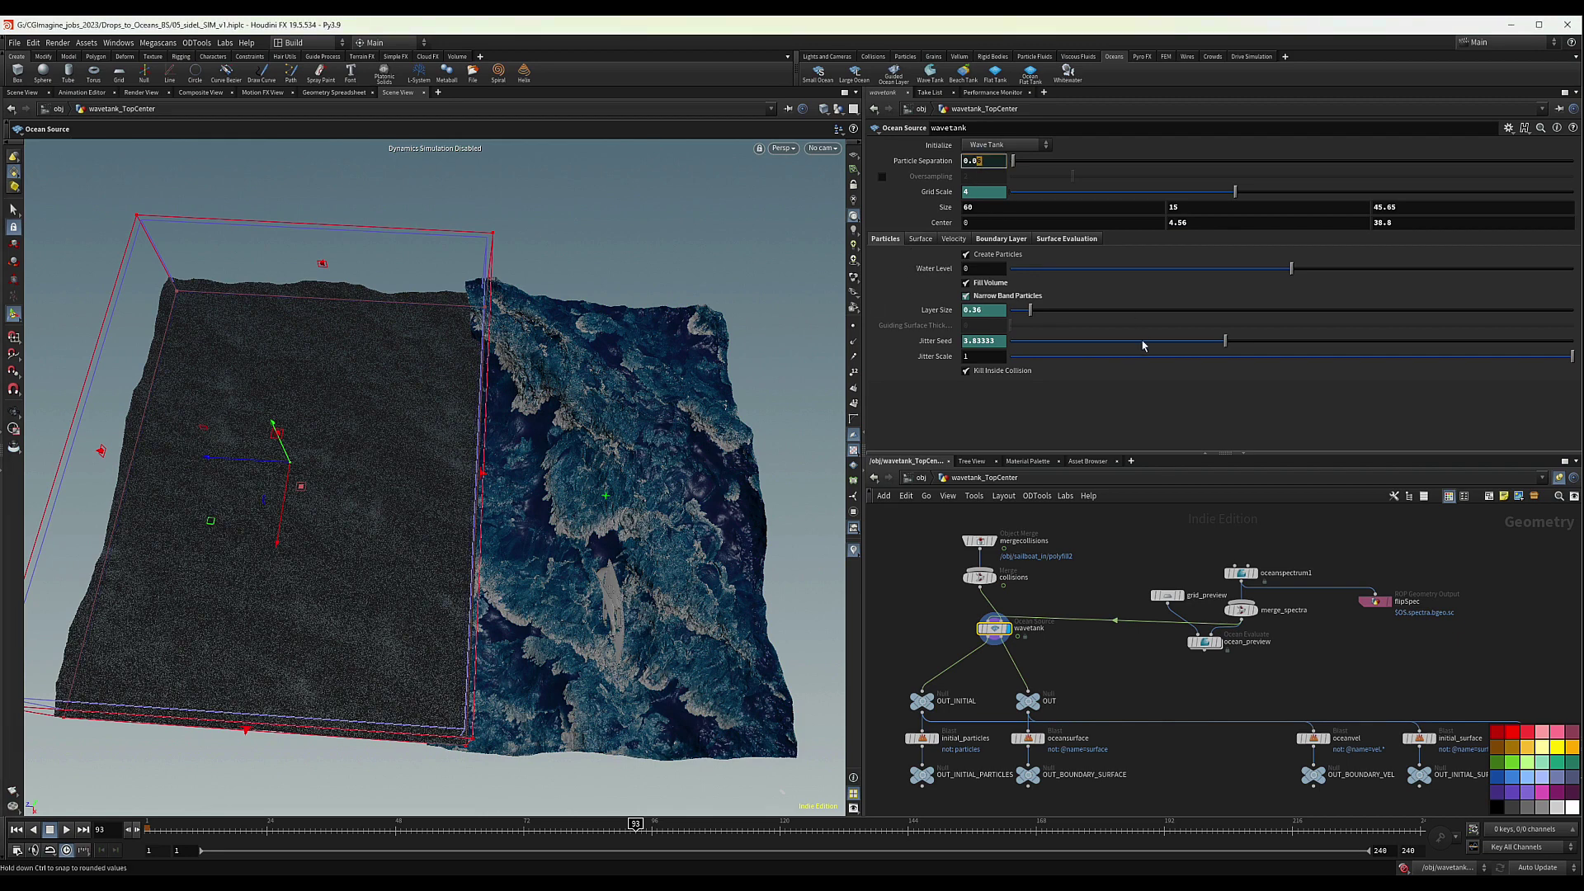
{"action": "type", "text": "0.07"}
{"action": "key", "text": "Return"}
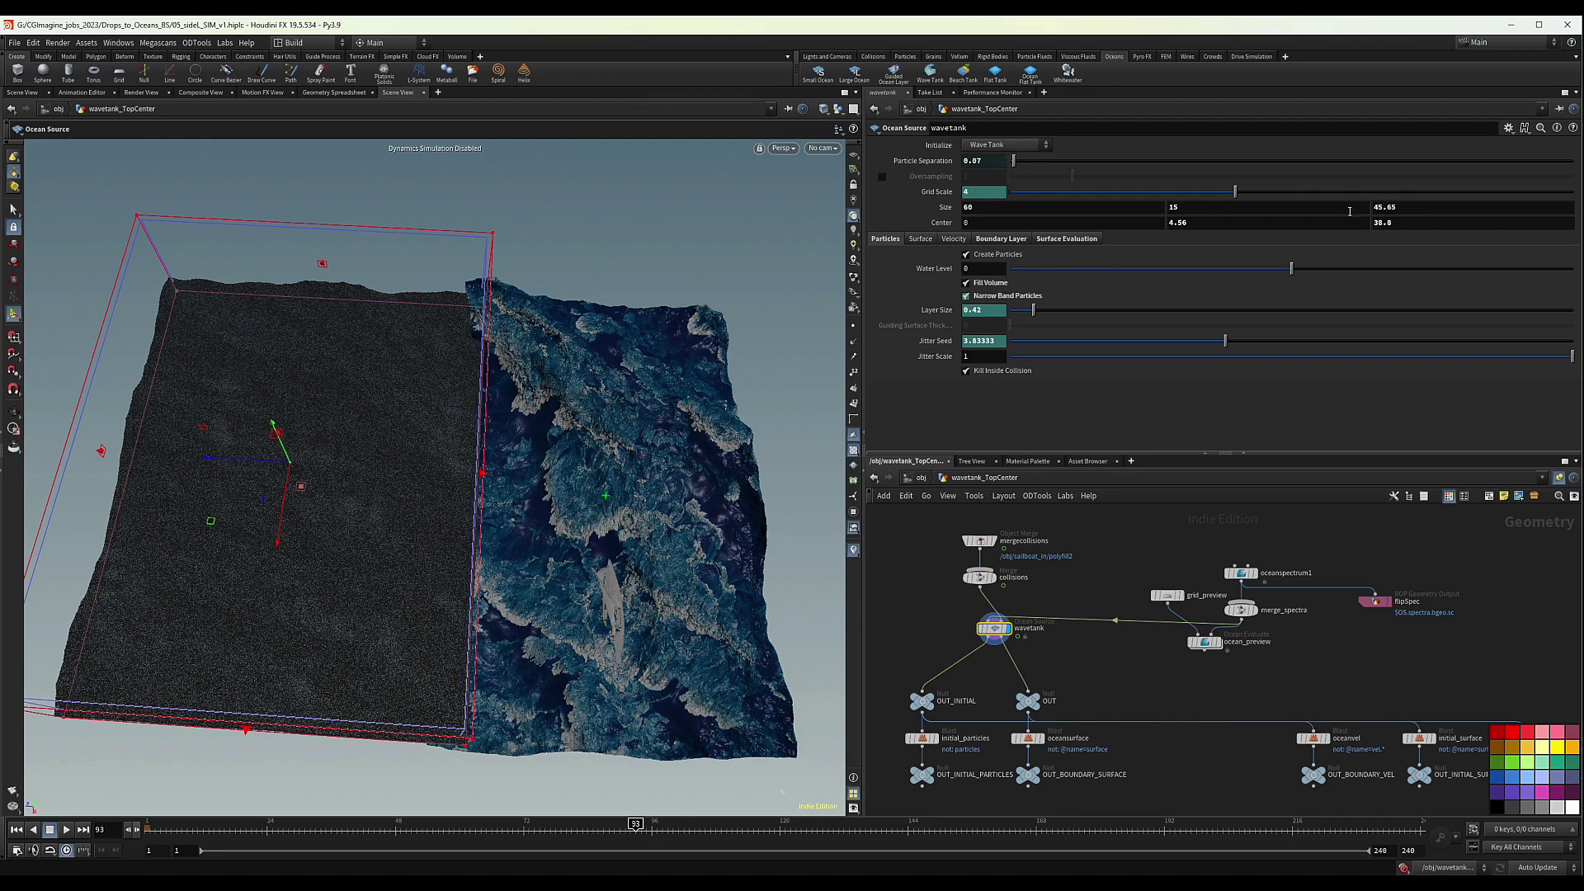
Resize the TopCenter wavetank source to 50 in X and 80 in Z
{"action": "left_click", "coordinate": [1386, 207]}
{"action": "type", "text": "80"}
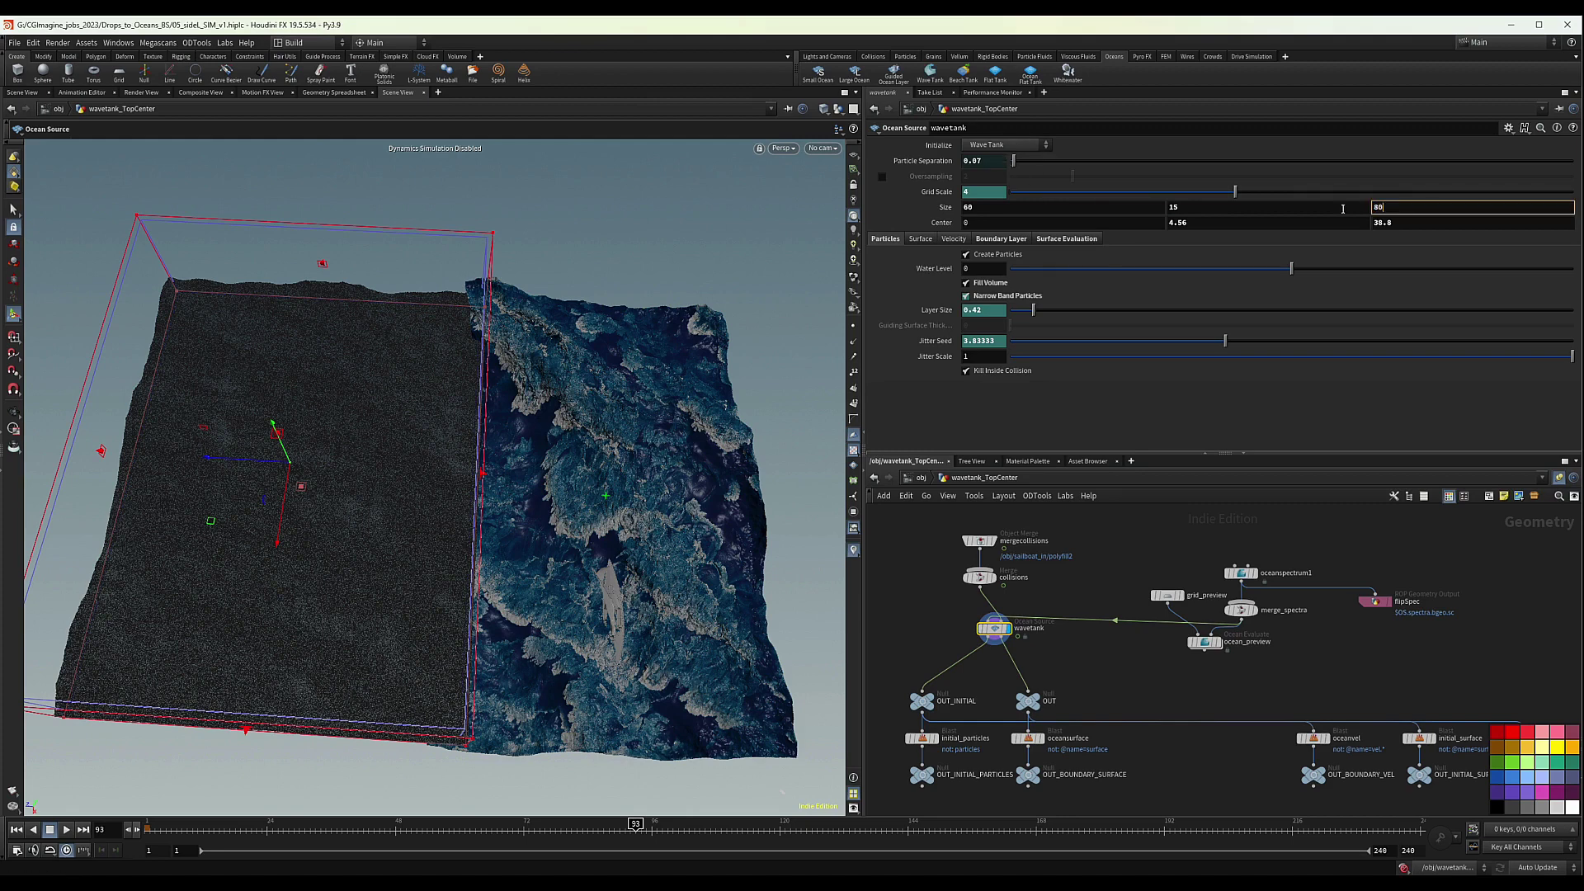
{"action": "key", "text": "Return"}
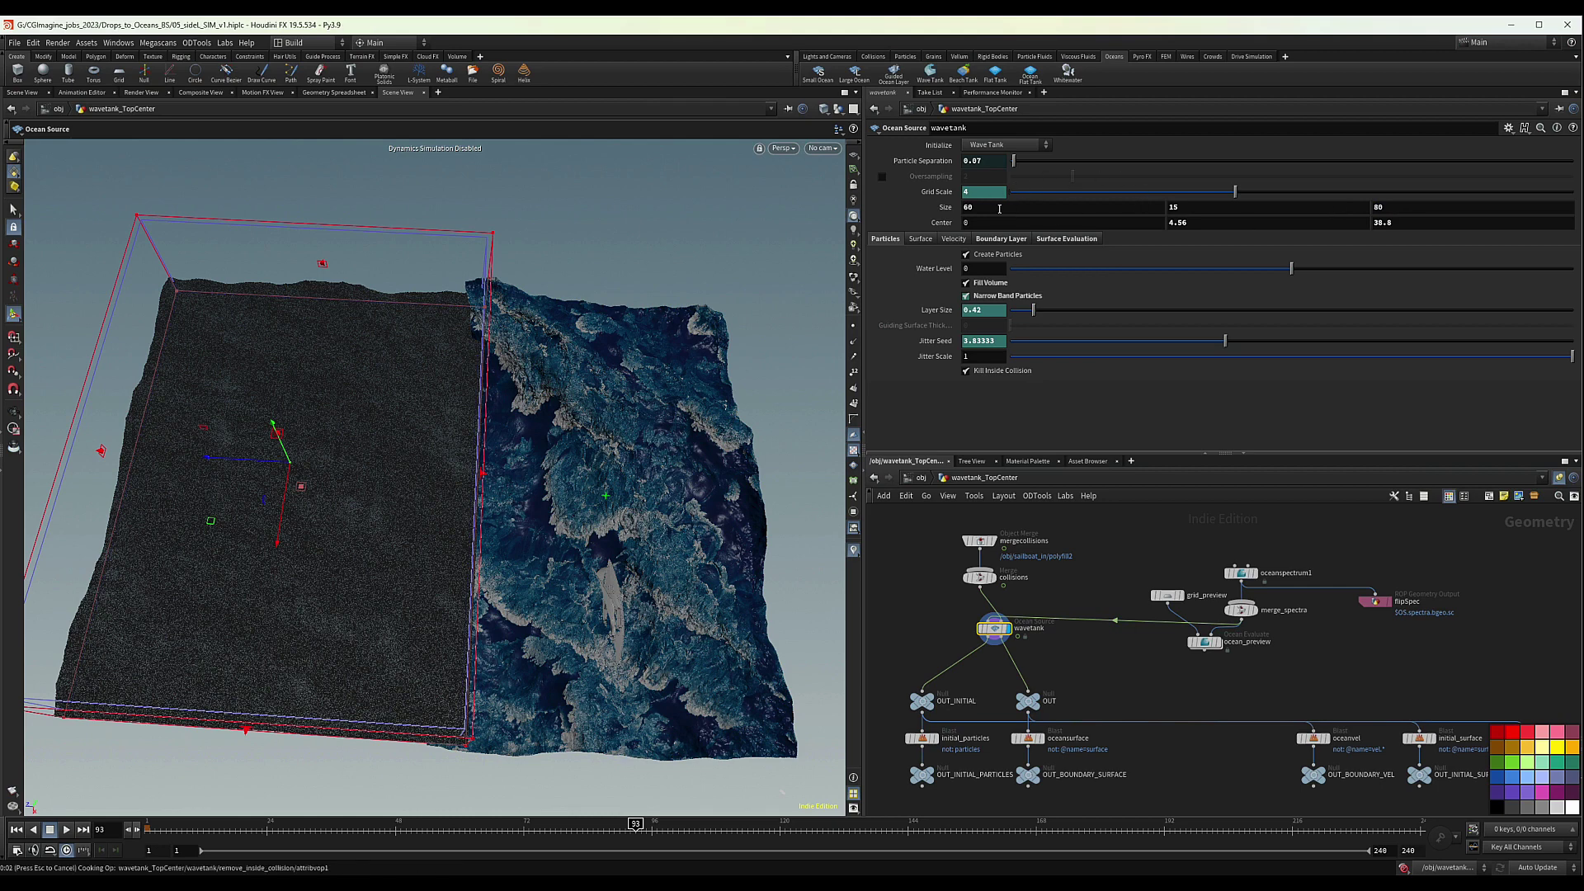
{"action": "left_click", "coordinate": [969, 207]}
{"action": "type", "text": "50"}
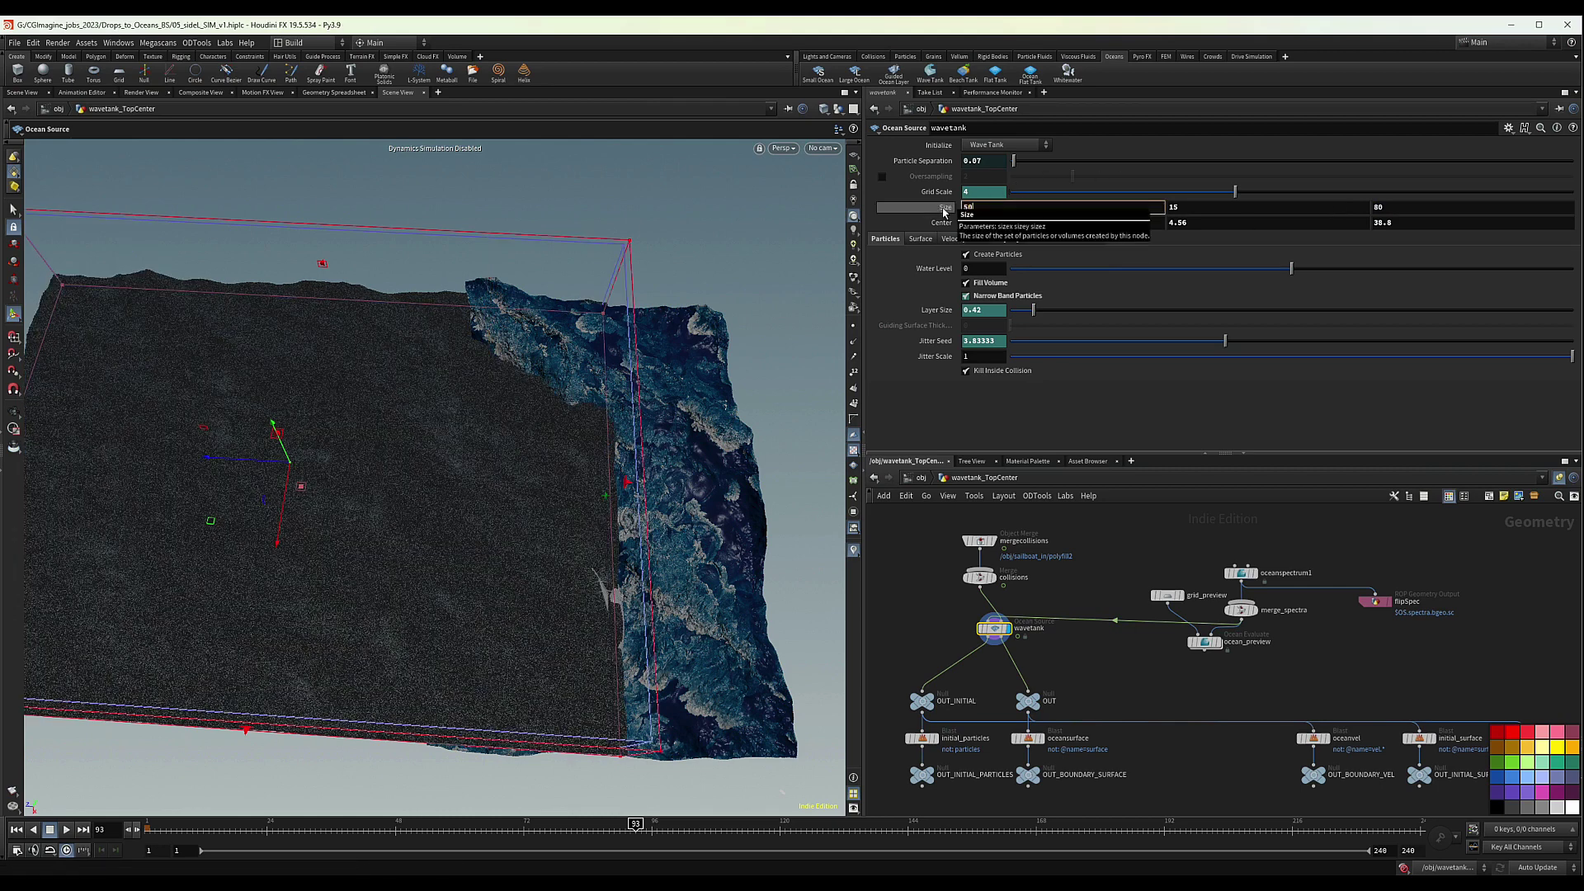
{"action": "key", "text": "Return"}
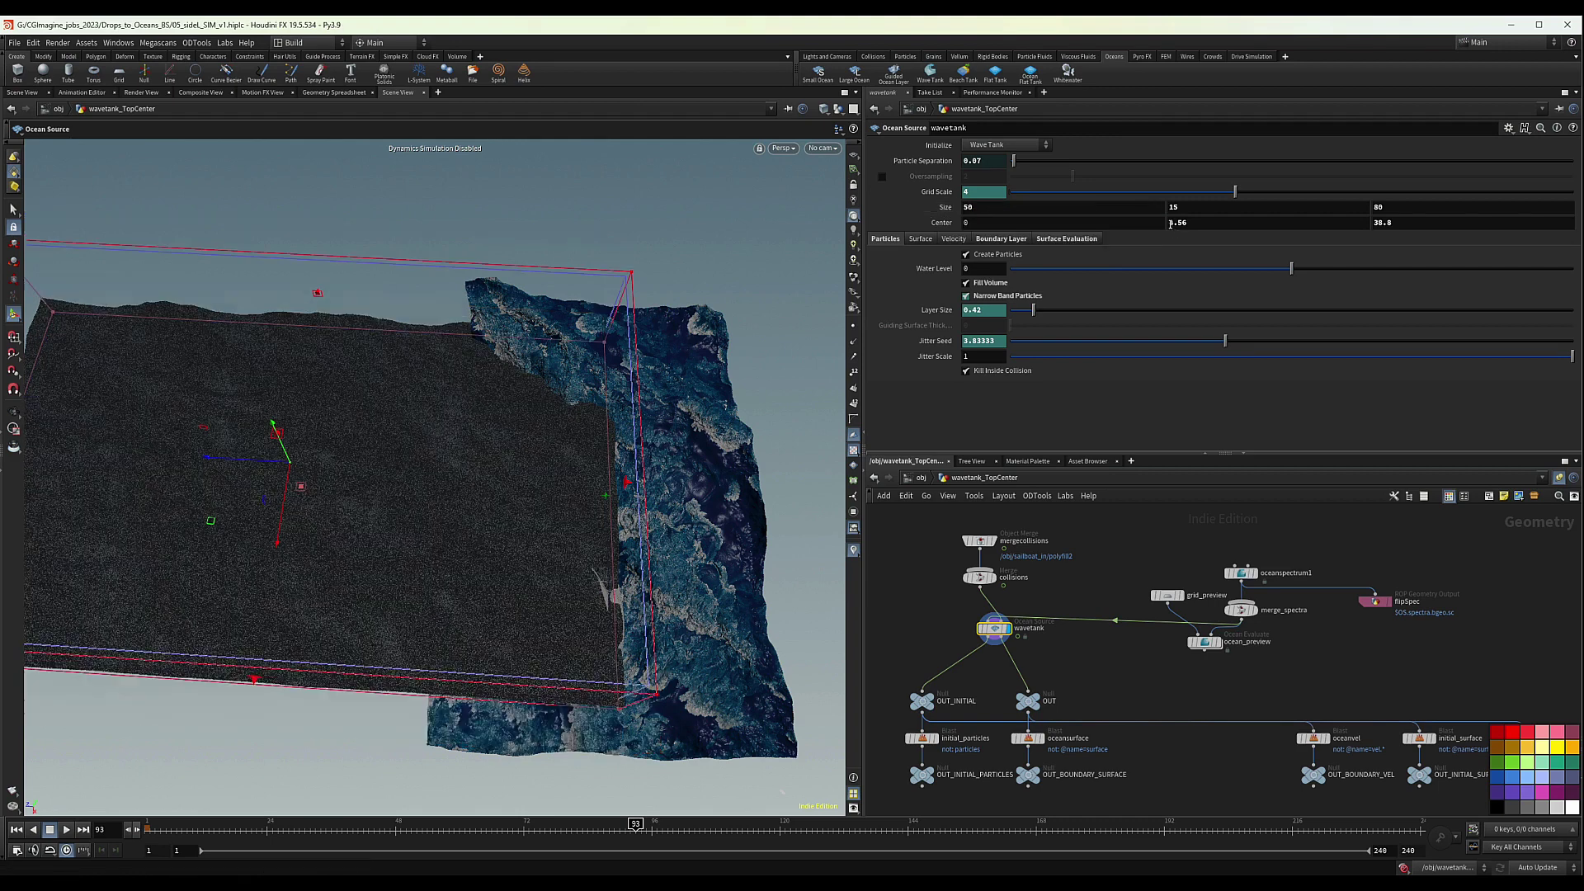
Centre the TopCenter wavetank source at X -49.4169 and Z 20, so it overlaps the far end of the original surface
{"action": "left_click_drag", "start_coordinate": [1312, 218], "coordinate": [1312, 219]}
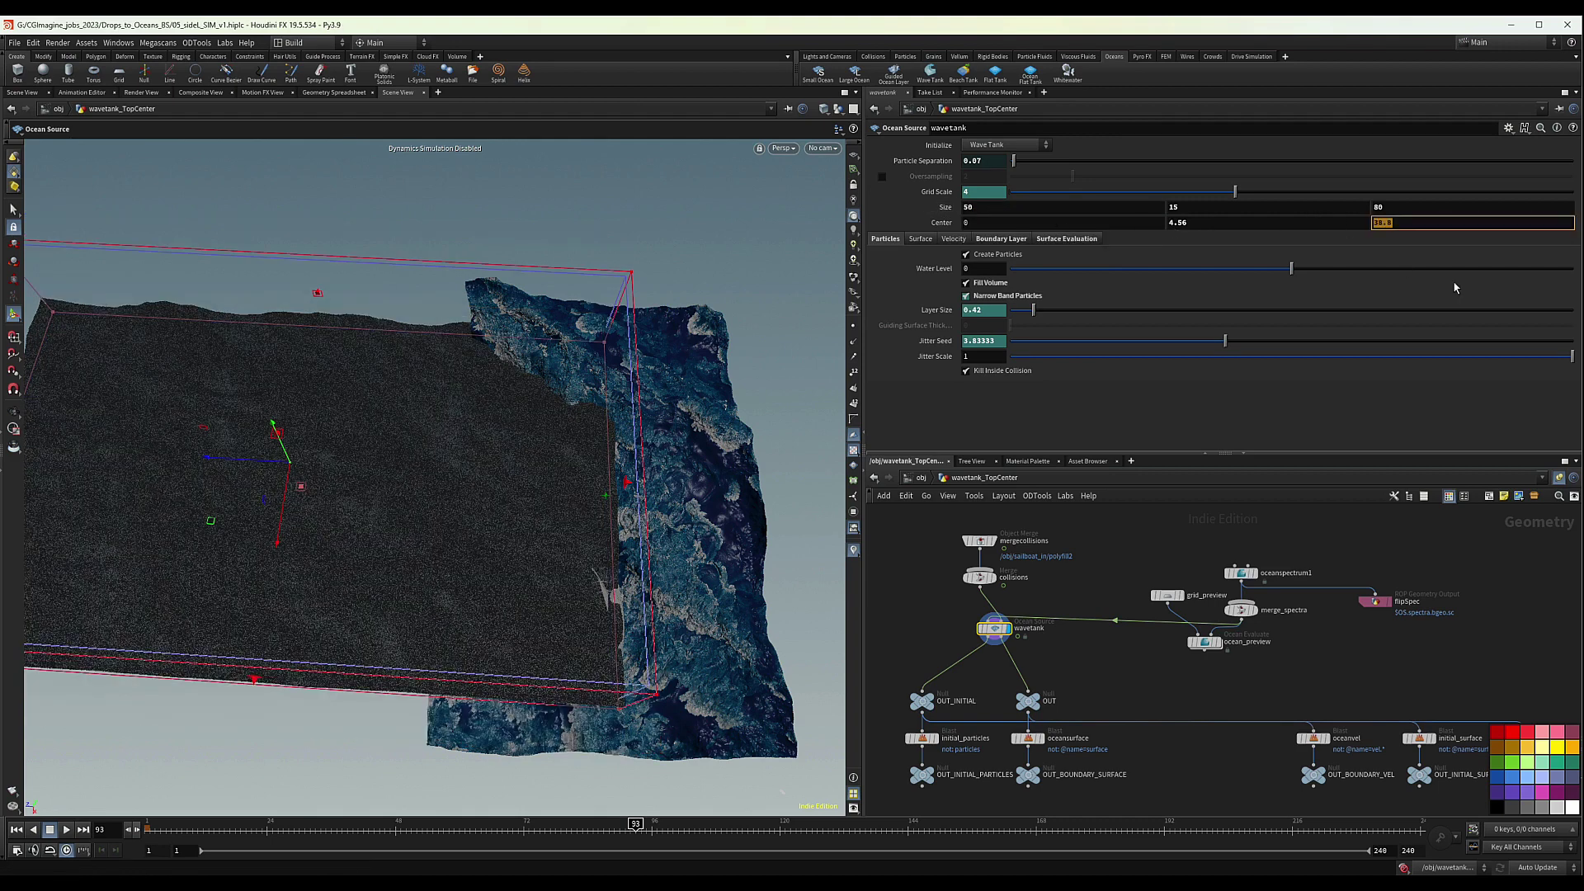
{"action": "type", "text": "20"}
{"action": "key", "text": "Return"}
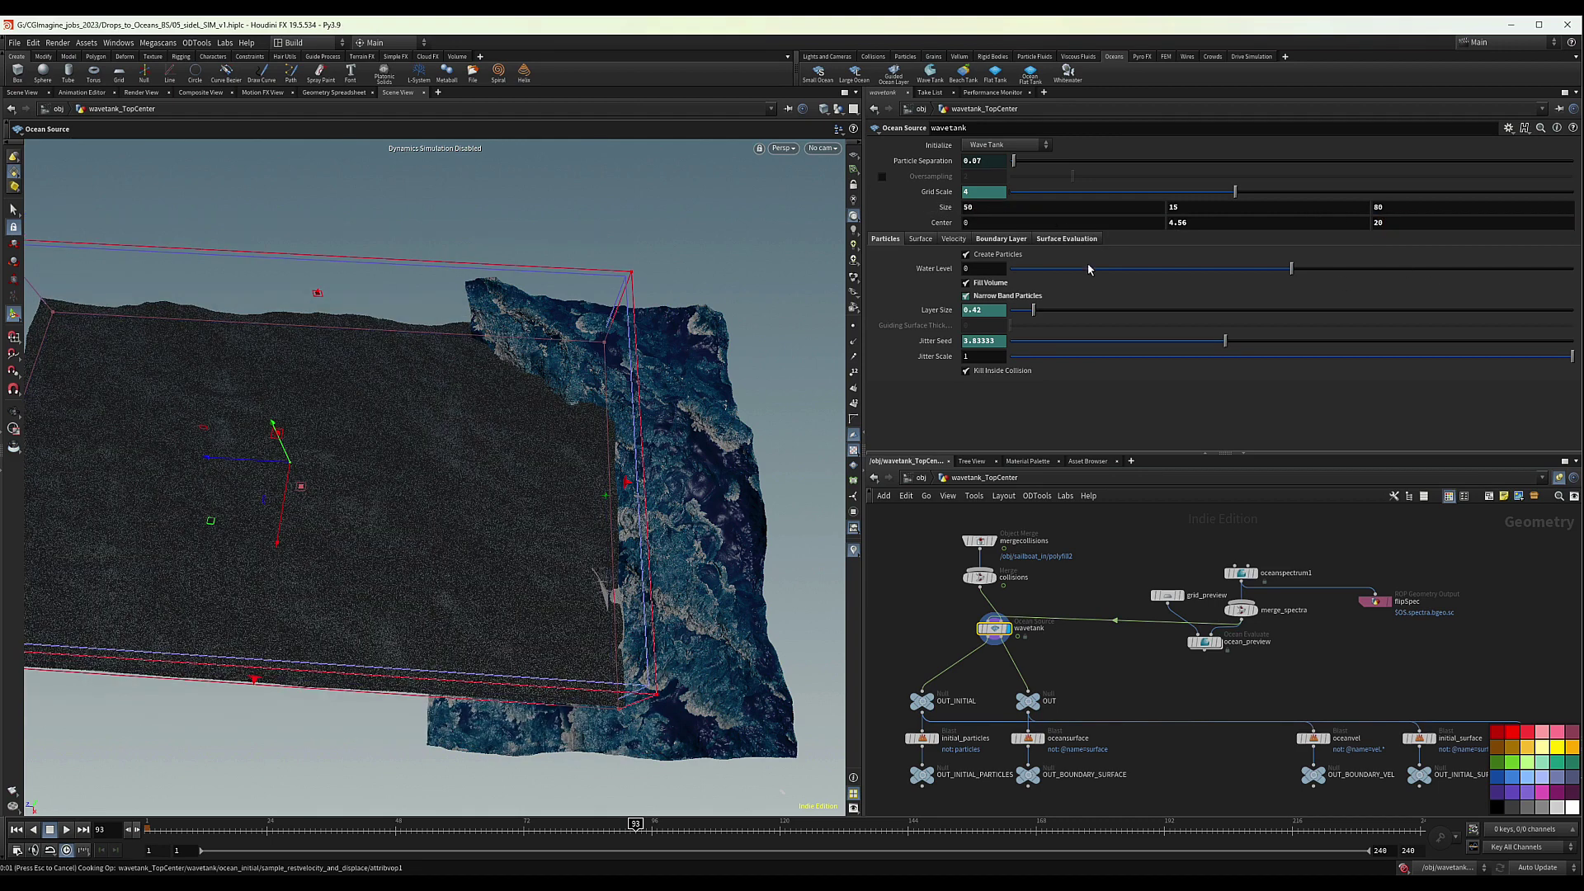
{"action": "left_click", "coordinate": [1005, 222]}
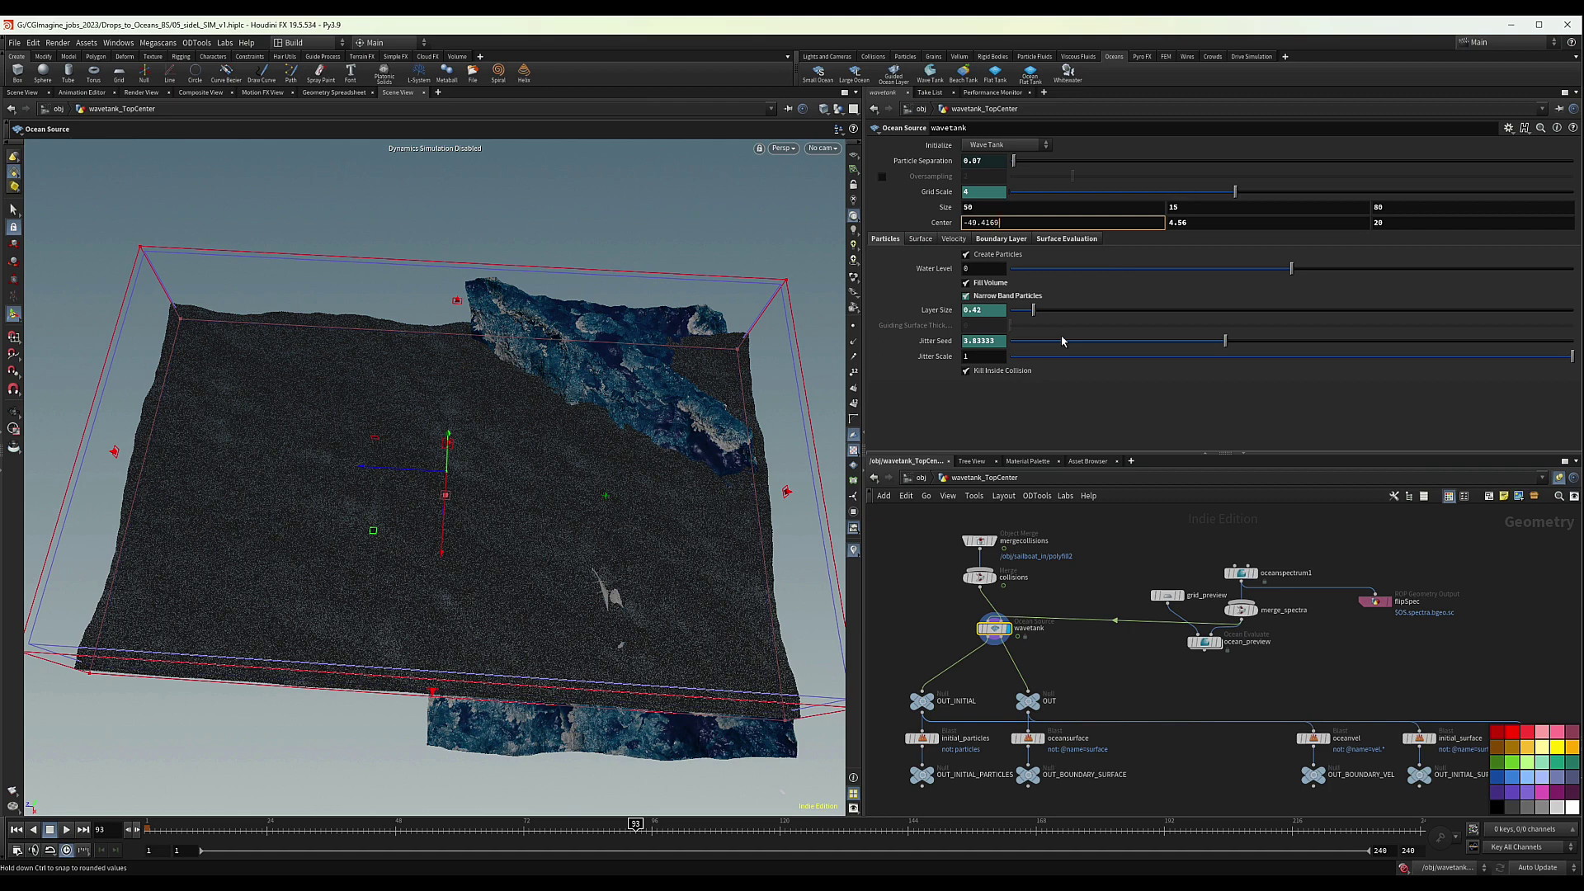
{"action": "key", "text": "Return"}
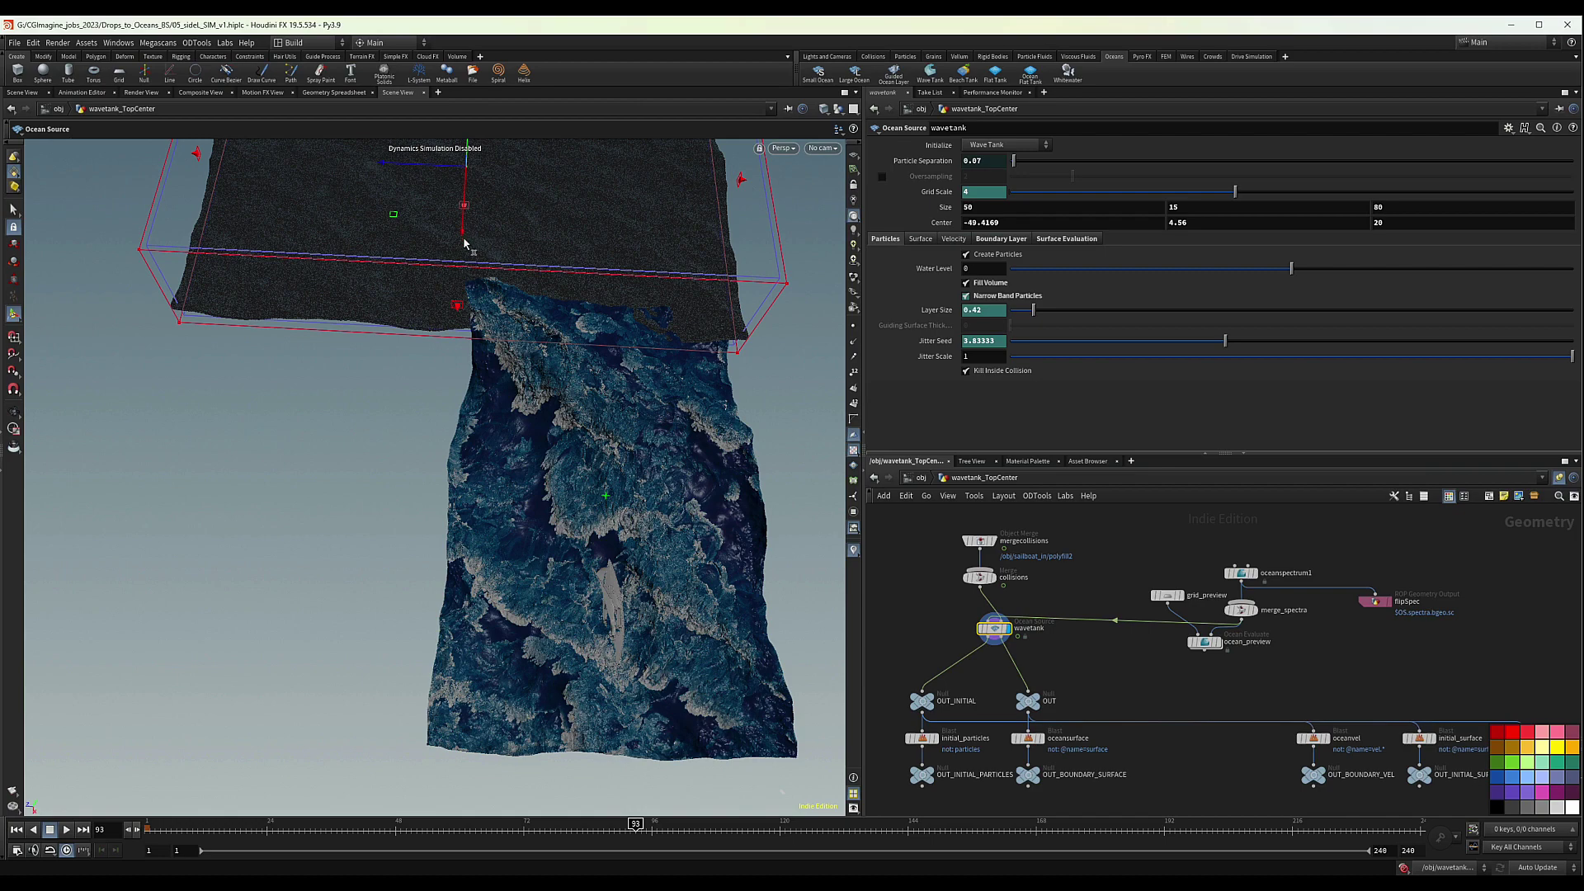
{"action": "key", "text": "Escape"}
{"action": "left_click_drag", "start_coordinate": [617, 330], "coordinate": [619, 371], "text": "alt"}
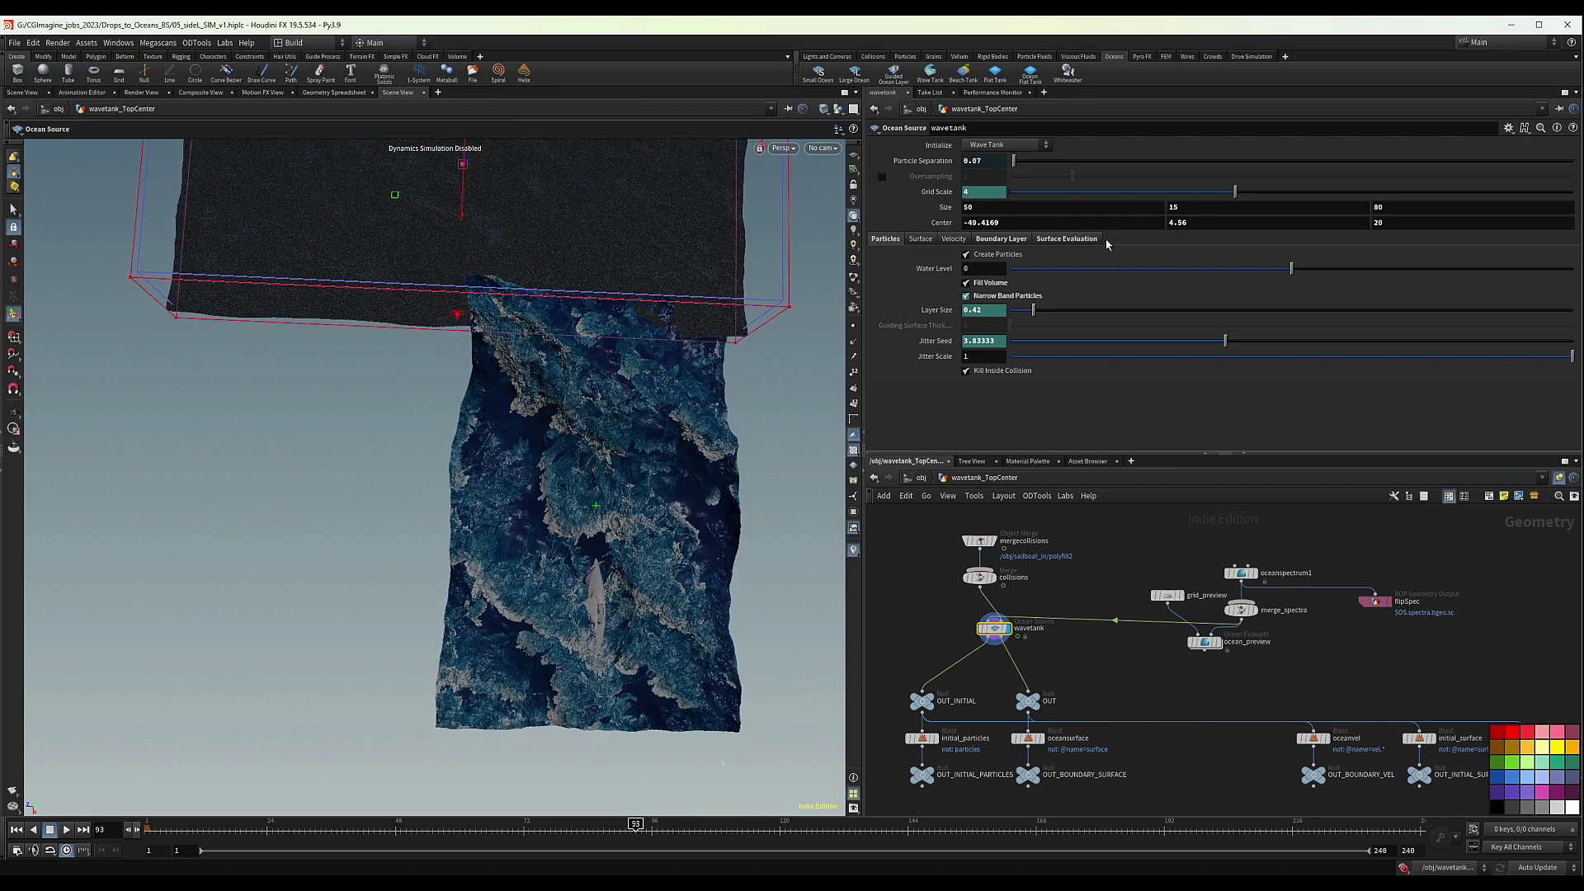
{"action": "key", "text": "Escape"}
{"action": "left_click_drag", "start_coordinate": [495, 190], "coordinate": [558, 258]}
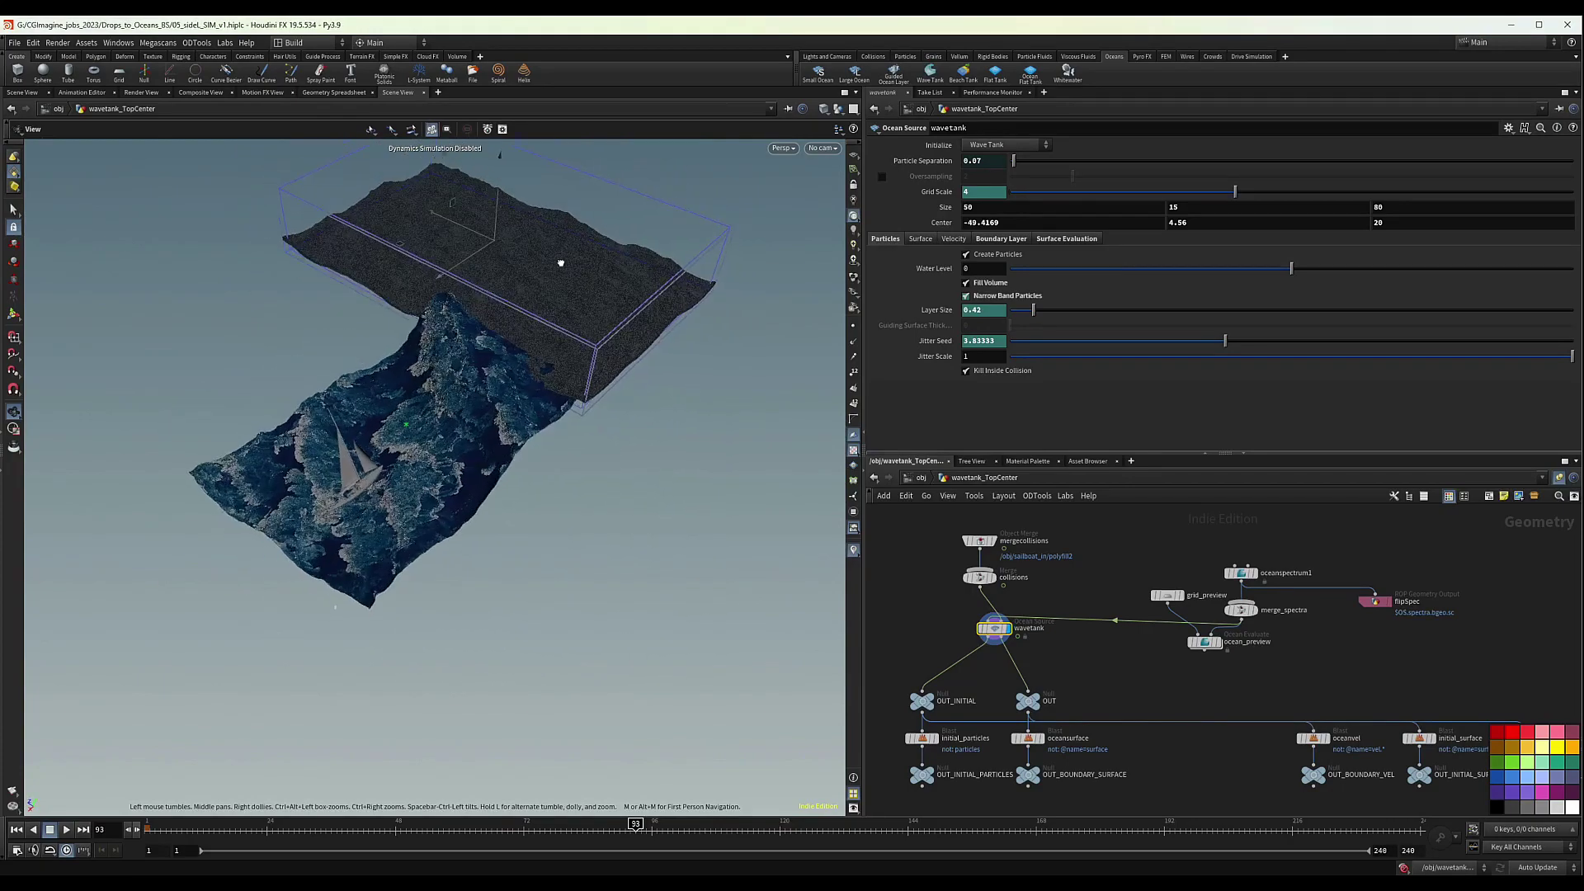
{"action": "key", "text": "Return"}
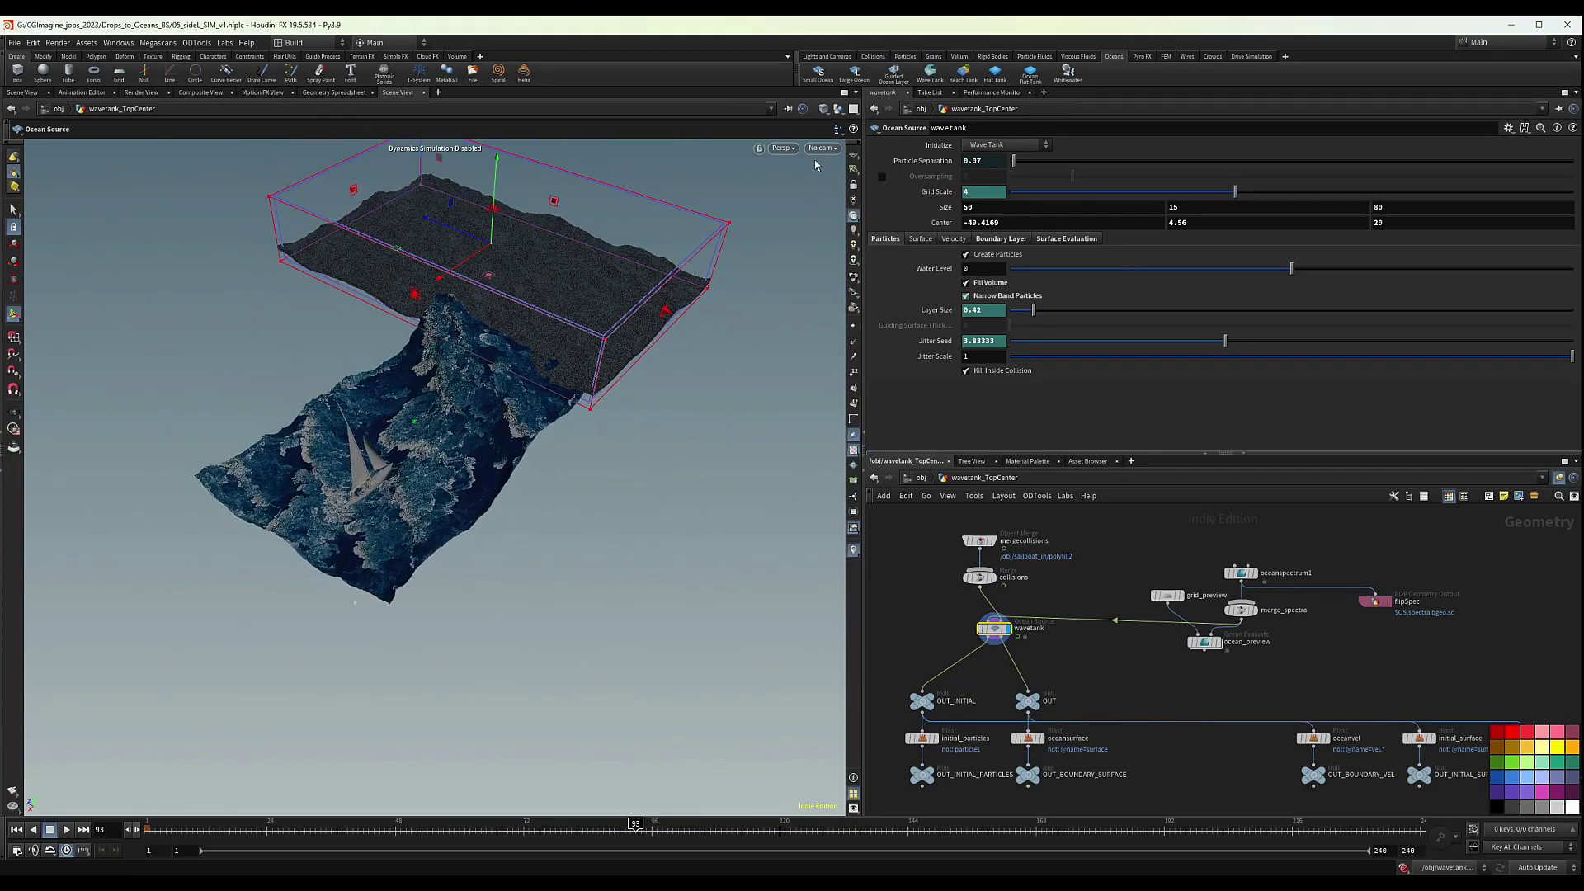
Try a higher particle separation on the TopCenter wavetank source and return it to 0.070
{"action": "left_click", "coordinate": [983, 161]}
{"action": "type", "text": "5"}
{"action": "key", "text": "Return"}
{"action": "left_click", "coordinate": [981, 165]}
{"action": "key", "text": "Return"}
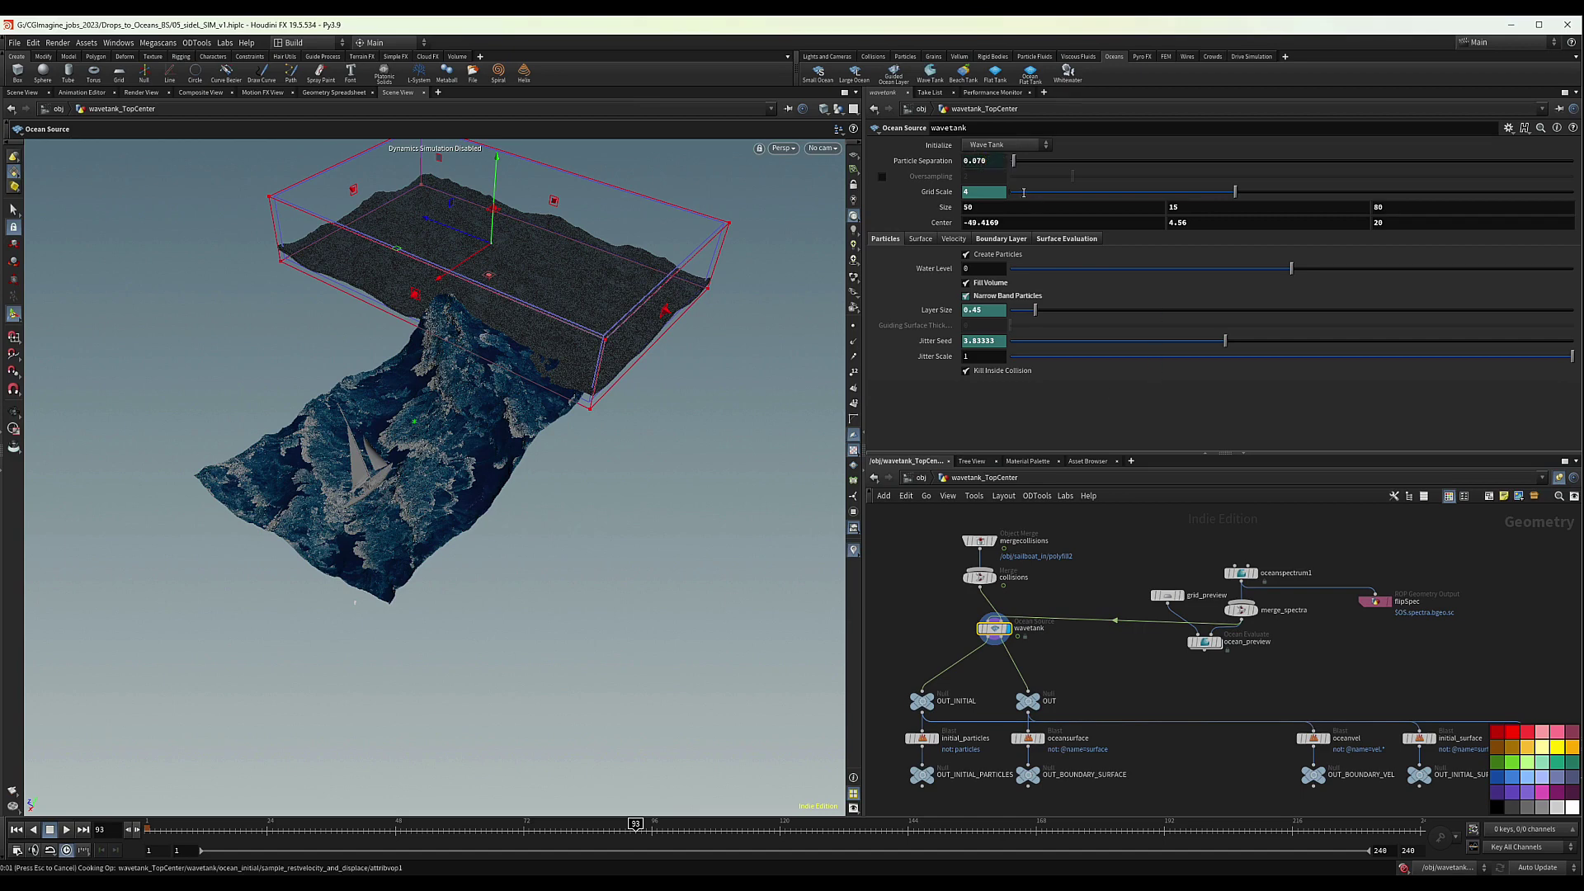
{"action": "middle_click_drag", "start_coordinate": [1104, 657], "coordinate": [1107, 636]}
{"action": "left_click_drag", "start_coordinate": [423, 343], "coordinate": [535, 376], "text": "alt"}
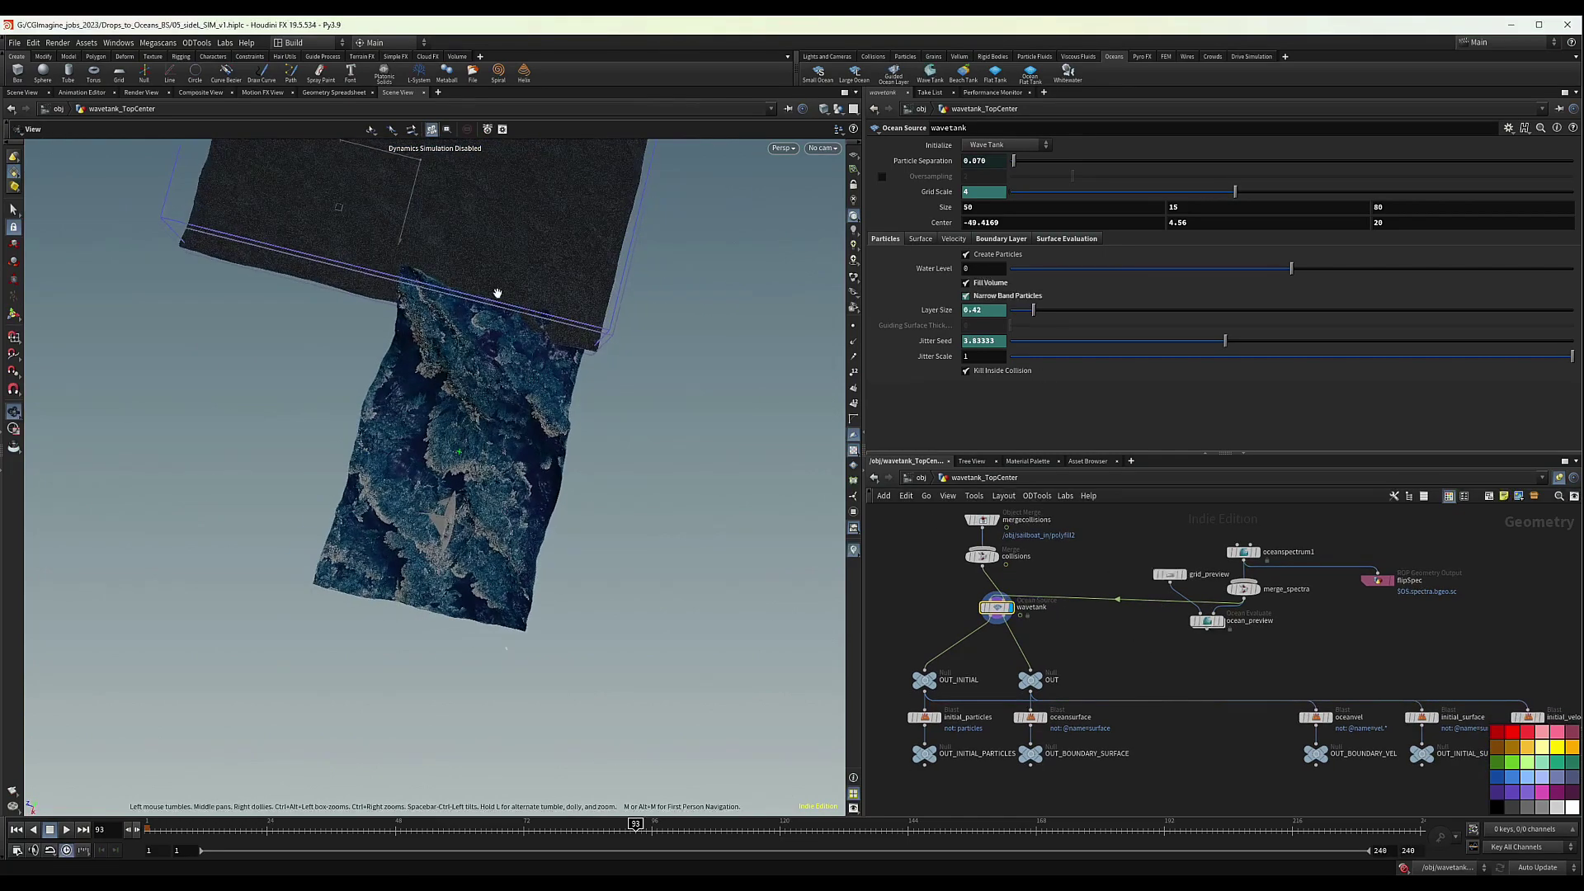
{"action": "left_click_drag", "start_coordinate": [424, 307], "coordinate": [581, 416], "text": "alt"}
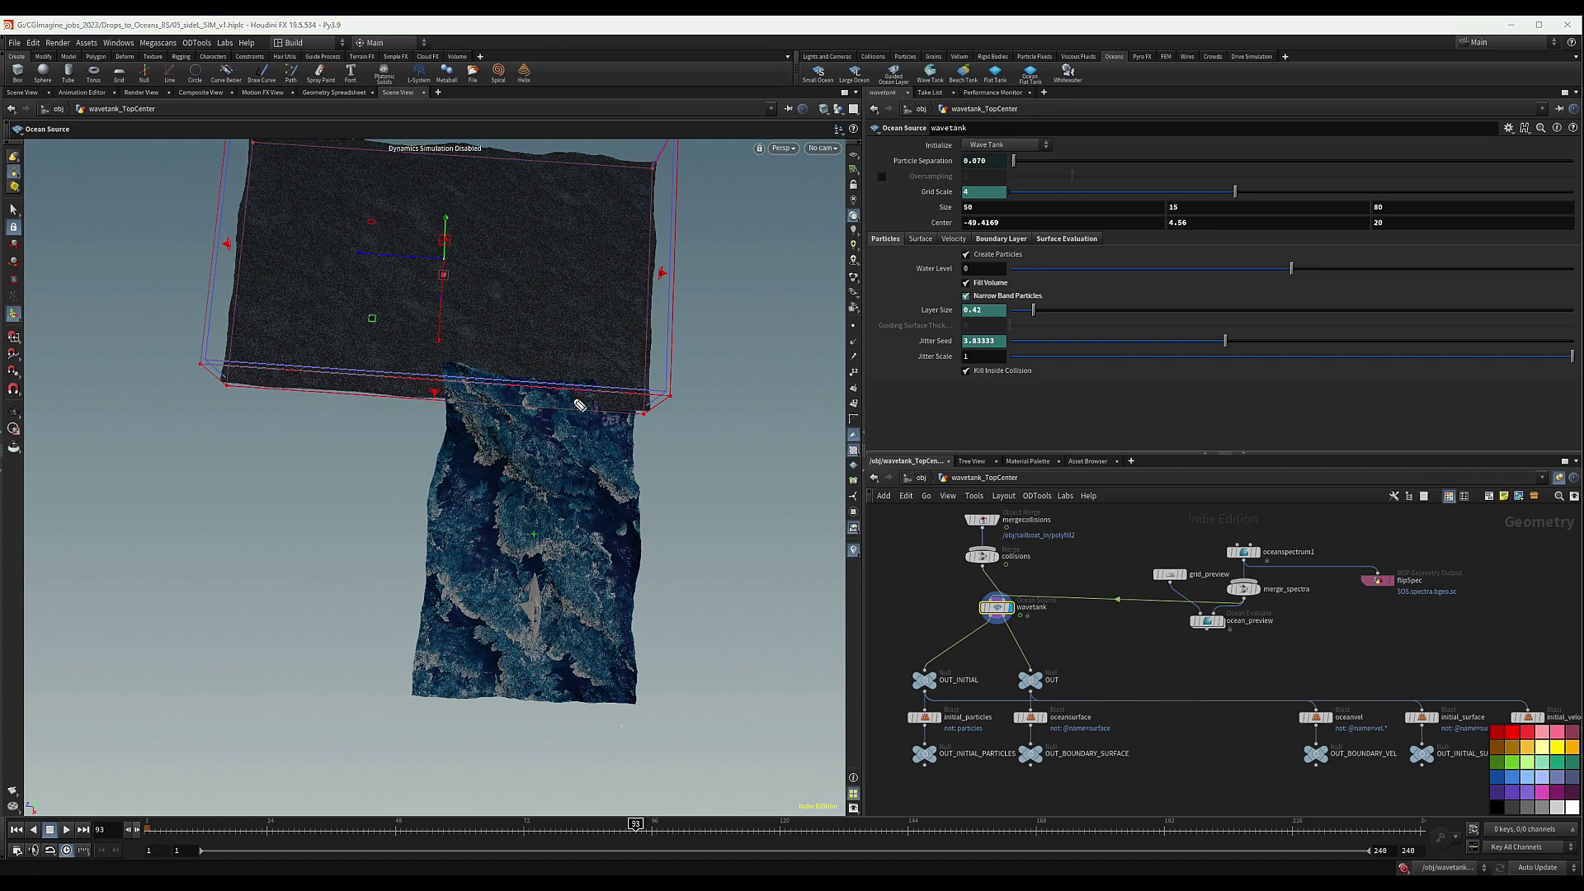
{"action": "mouse_move", "coordinate": [573, 396]}
{"action": "left_mouse_down"}
{"action": "mouse_move", "coordinate": [541, 429]}
{"action": "mouse_move", "coordinate": [569, 421]}
{"action": "left_mouse_up"}
{"action": "mouse_move", "coordinate": [492, 464]}
{"action": "left_mouse_down"}
{"action": "mouse_move", "coordinate": [445, 513]}
{"action": "mouse_move", "coordinate": [479, 509]}
{"action": "left_mouse_up"}
{"action": "left_click_drag", "start_coordinate": [438, 407], "coordinate": [438, 431]}
{"action": "mouse_move", "coordinate": [445, 540]}
{"action": "left_mouse_down"}
{"action": "mouse_move", "coordinate": [435, 698]}
{"action": "mouse_move", "coordinate": [223, 686]}
{"action": "mouse_move", "coordinate": [234, 425]}
{"action": "mouse_move", "coordinate": [439, 410]}
{"action": "left_mouse_up"}
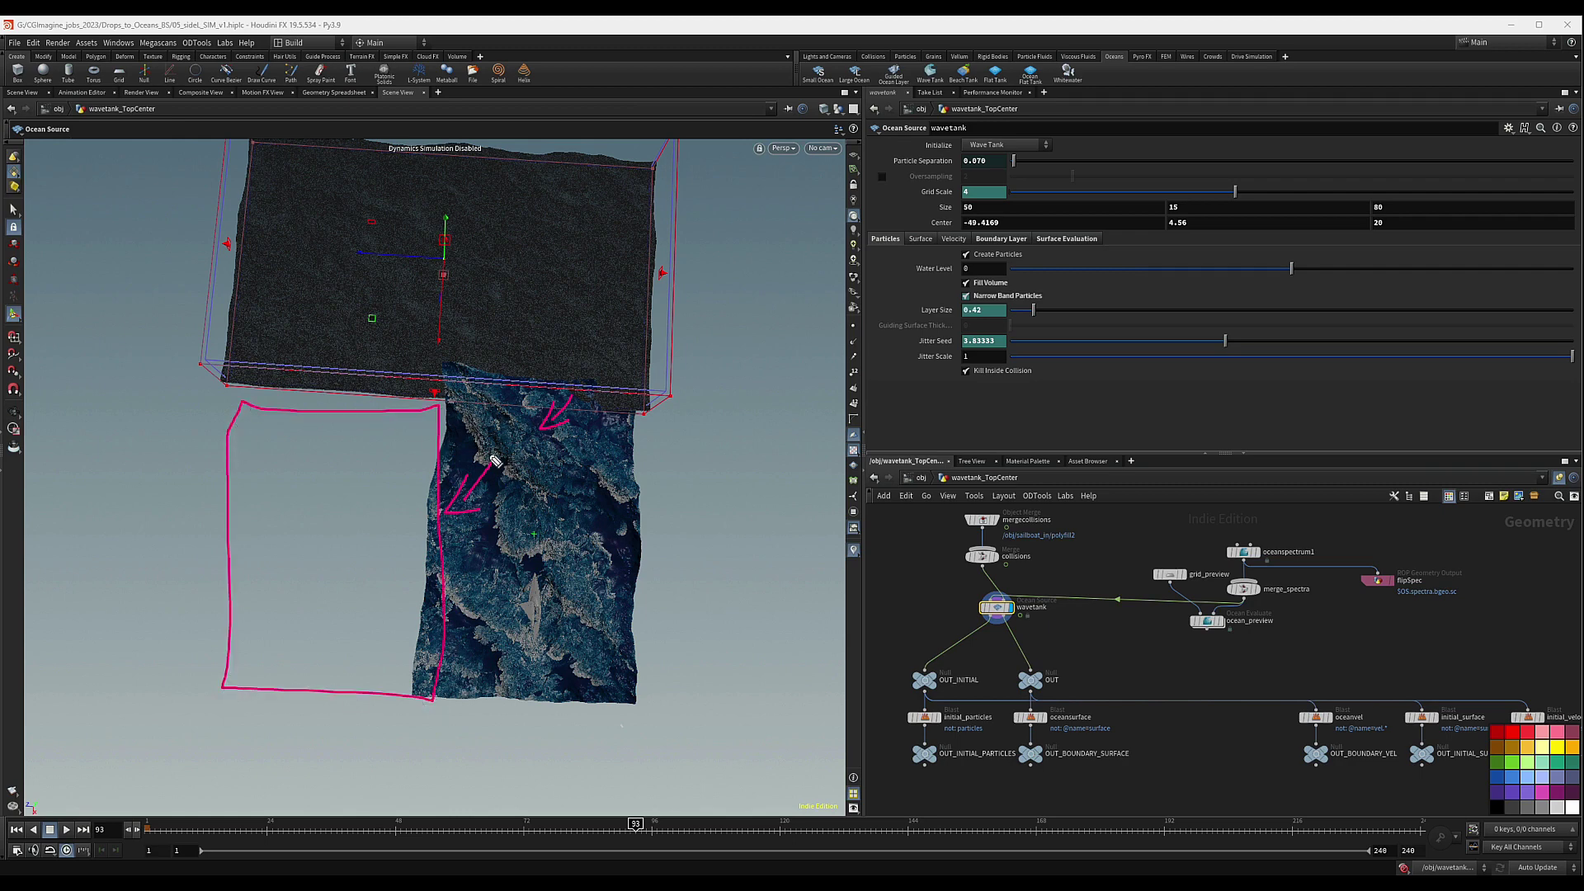
{"action": "left_click_drag", "start_coordinate": [422, 538], "coordinate": [425, 615]}
{"action": "left_click_drag", "start_coordinate": [407, 452], "coordinate": [416, 457]}
{"action": "left_click_drag", "start_coordinate": [615, 188], "coordinate": [613, 297]}
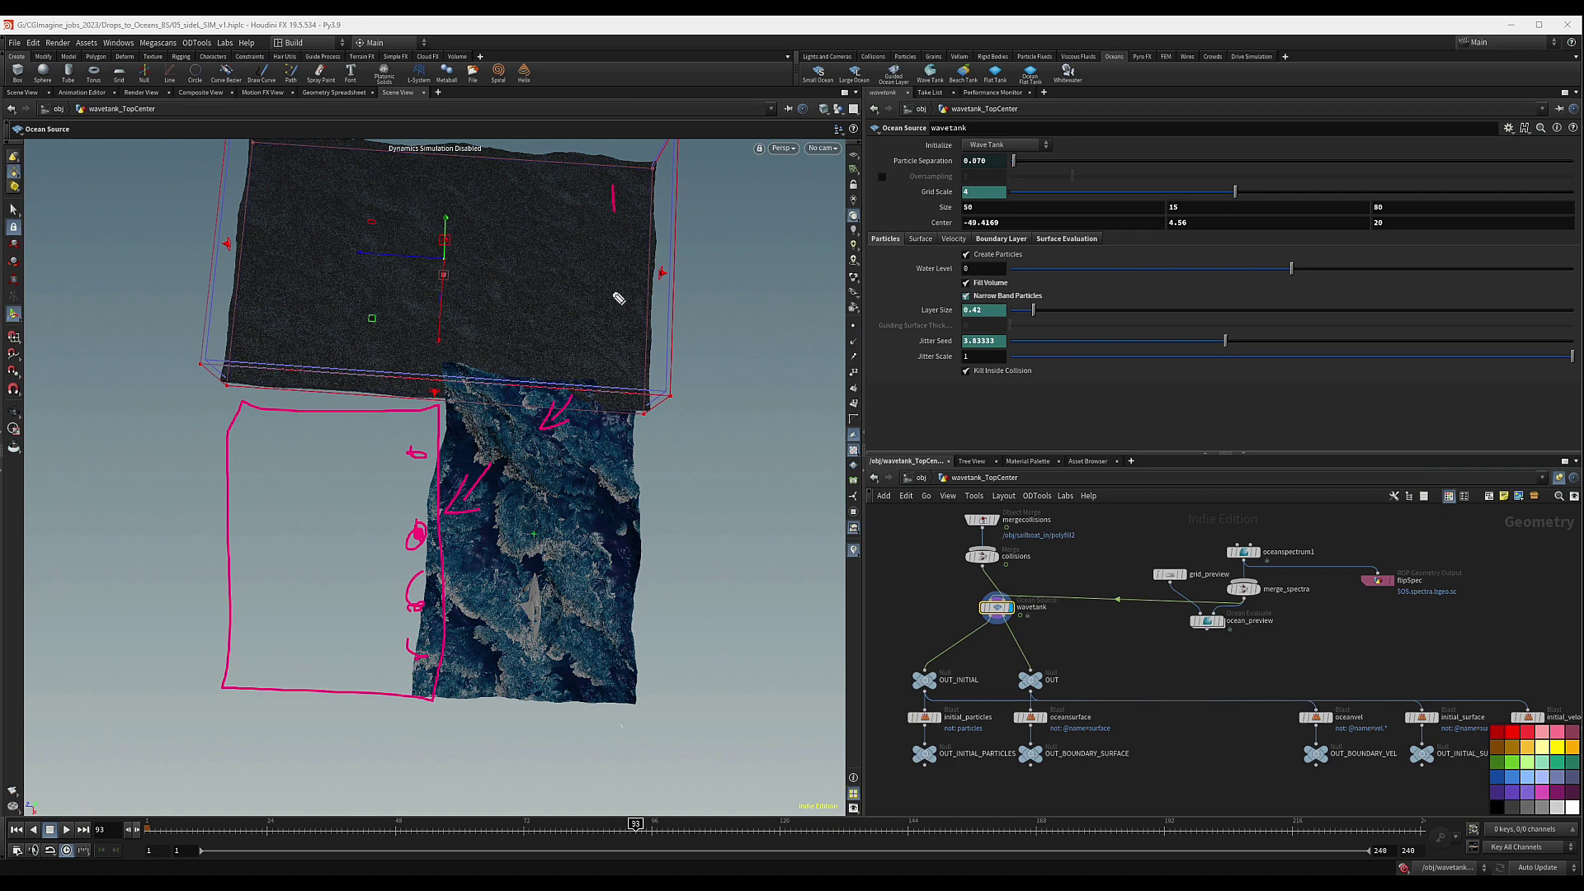
{"action": "left_click_drag", "start_coordinate": [590, 220], "coordinate": [537, 322]}
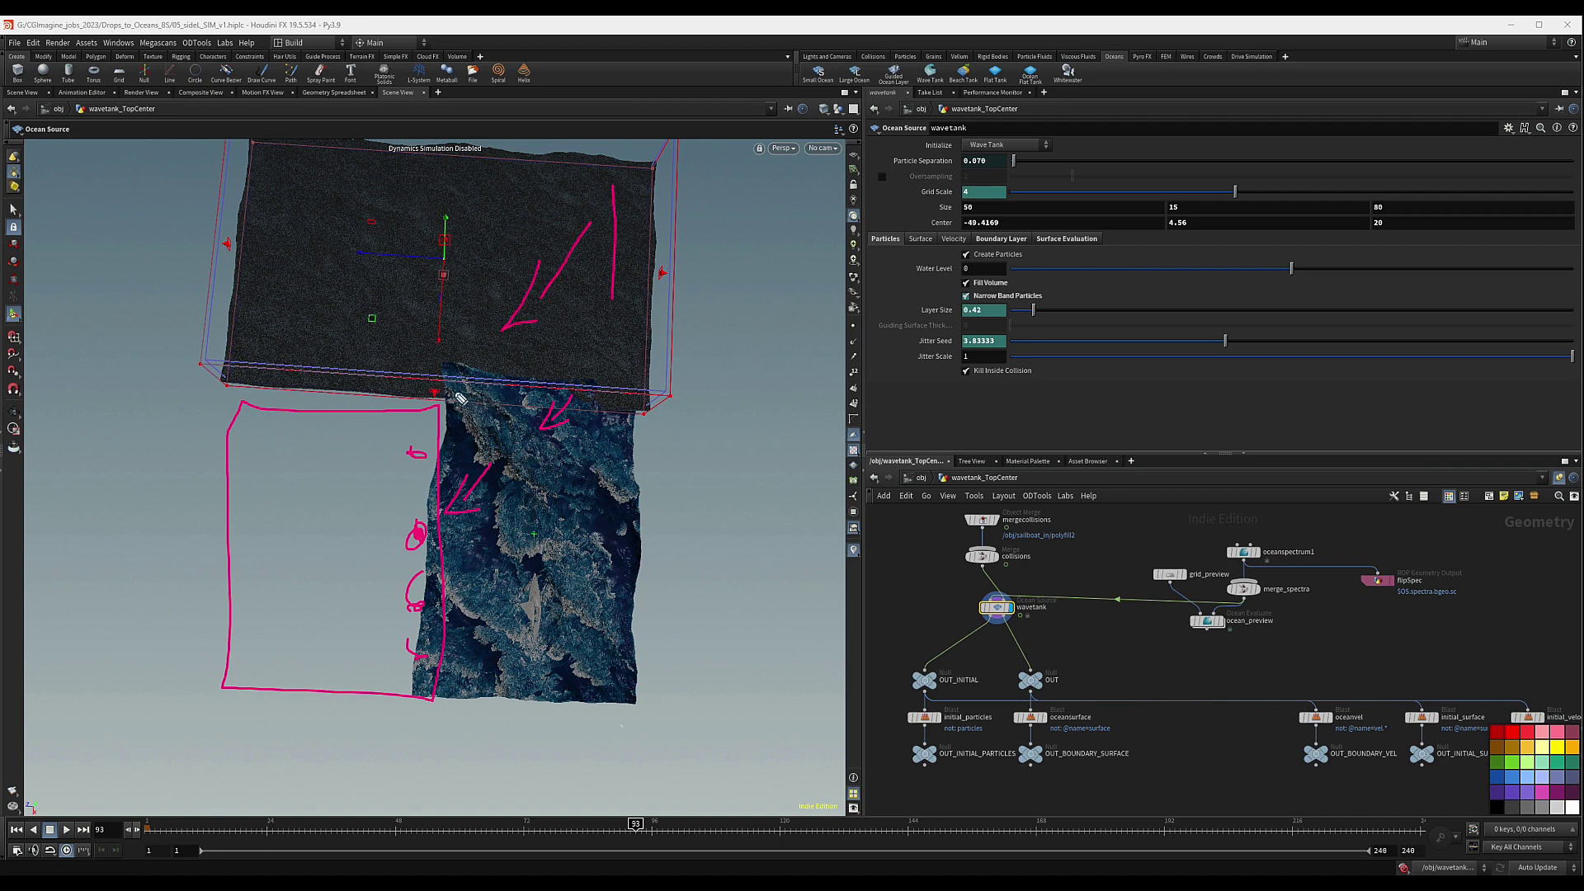
{"action": "left_click_drag", "start_coordinate": [394, 347], "coordinate": [433, 380]}
{"action": "left_click_drag", "start_coordinate": [394, 290], "coordinate": [379, 319]}
{"action": "mouse_move", "coordinate": [324, 448]}
{"action": "left_mouse_down"}
{"action": "mouse_move", "coordinate": [338, 493]}
{"action": "mouse_move", "coordinate": [345, 470]}
{"action": "mouse_move", "coordinate": [325, 473]}
{"action": "left_mouse_up"}
{"action": "mouse_move", "coordinate": [358, 326]}
{"action": "left_mouse_down"}
{"action": "mouse_move", "coordinate": [351, 452]}
{"action": "mouse_move", "coordinate": [371, 425]}
{"action": "left_mouse_up"}
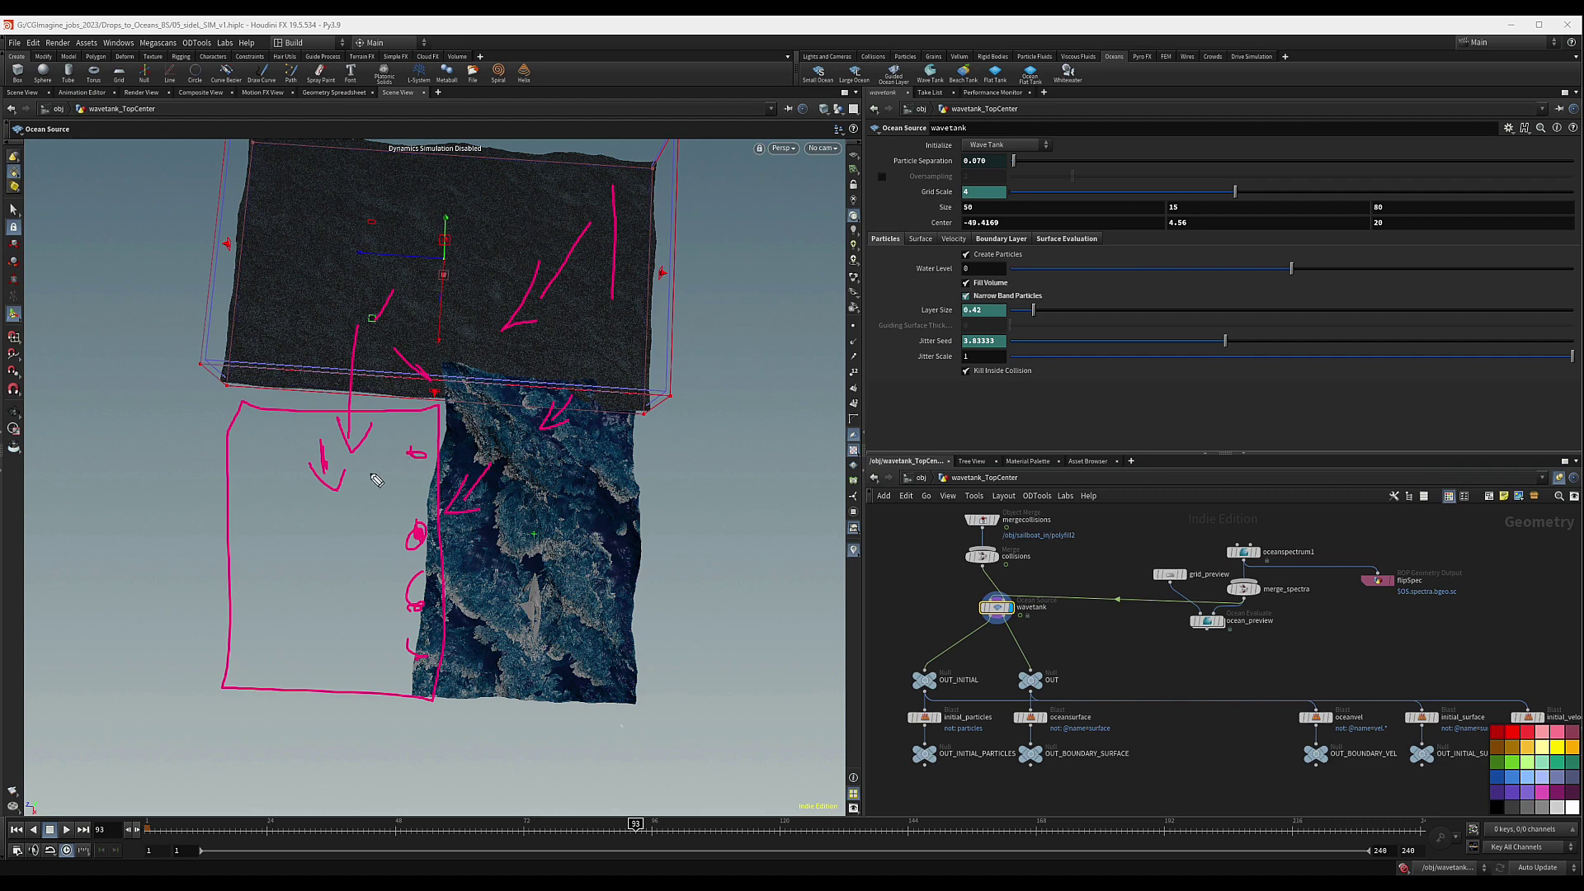
{"action": "mouse_move", "coordinate": [233, 404]}
{"action": "left_mouse_down"}
{"action": "mouse_move", "coordinate": [436, 406]}
{"action": "mouse_move", "coordinate": [241, 434]}
{"action": "mouse_move", "coordinate": [235, 413]}
{"action": "mouse_move", "coordinate": [339, 436]}
{"action": "left_mouse_up"}
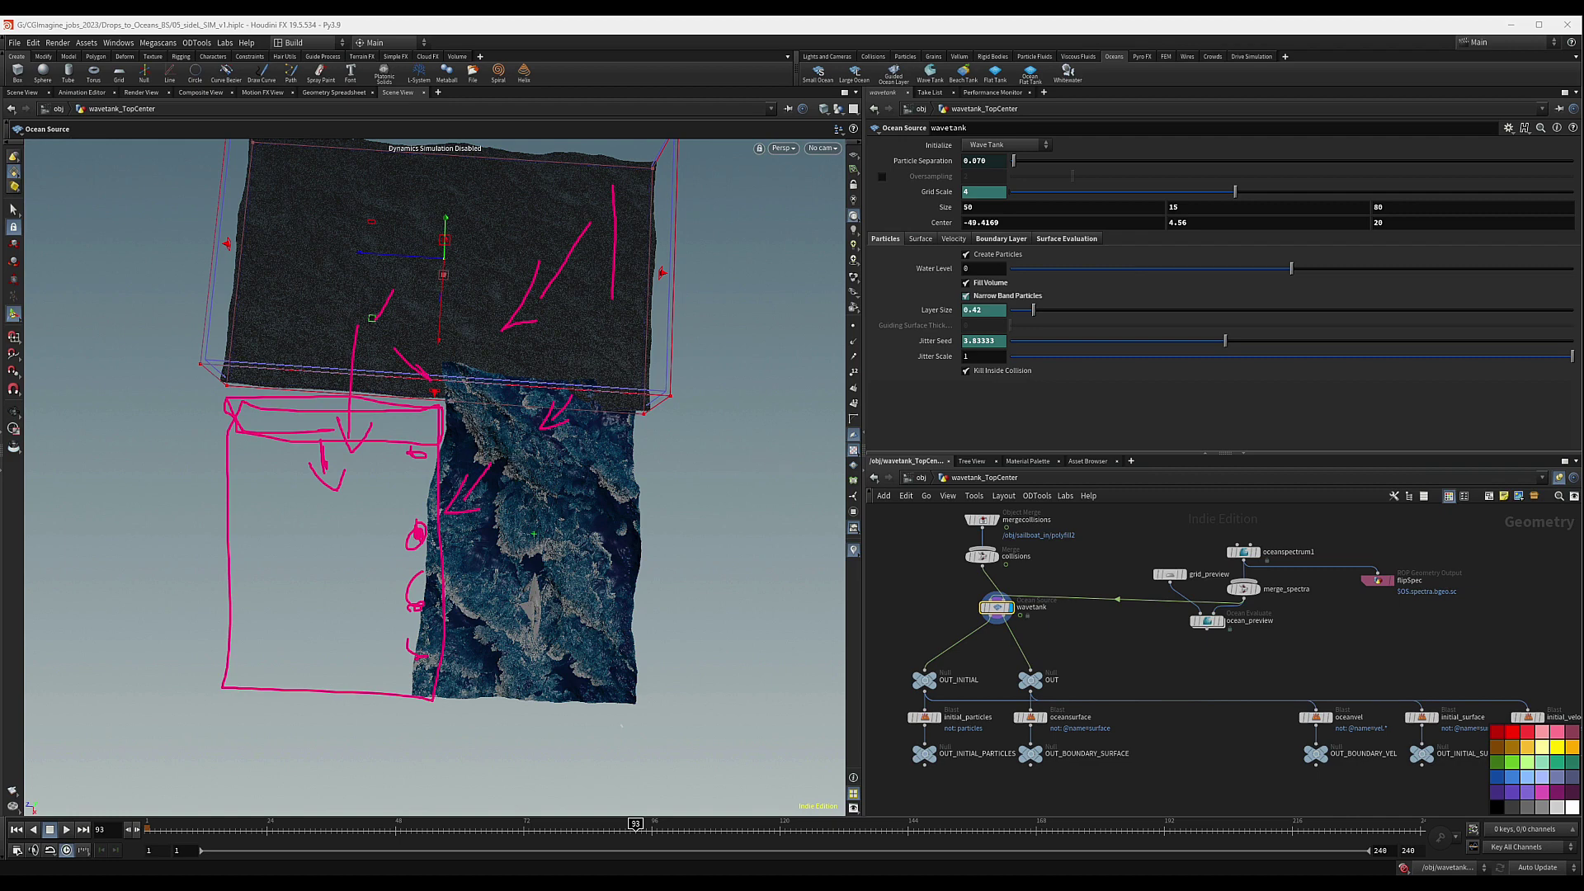
{"action": "key", "text": "Delete"}
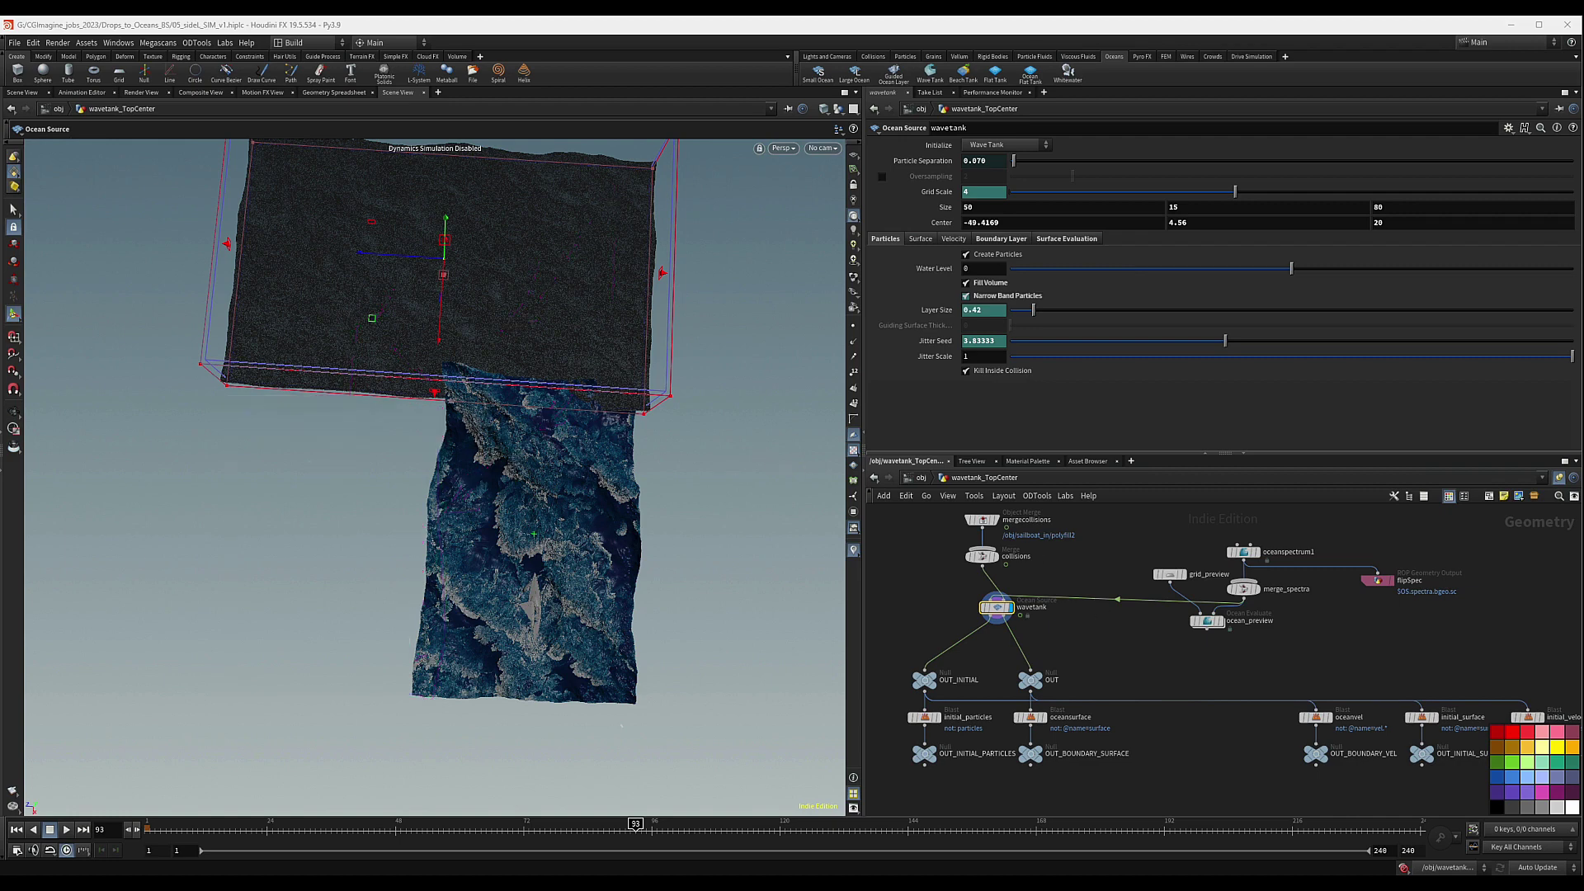
Delete the popadvectbyvolumes1 node from the wavetank_sim_TopCenter DOP network
{"action": "scroll", "coordinate": [1077, 647], "scroll_direction": "down", "scroll_amount": 1}
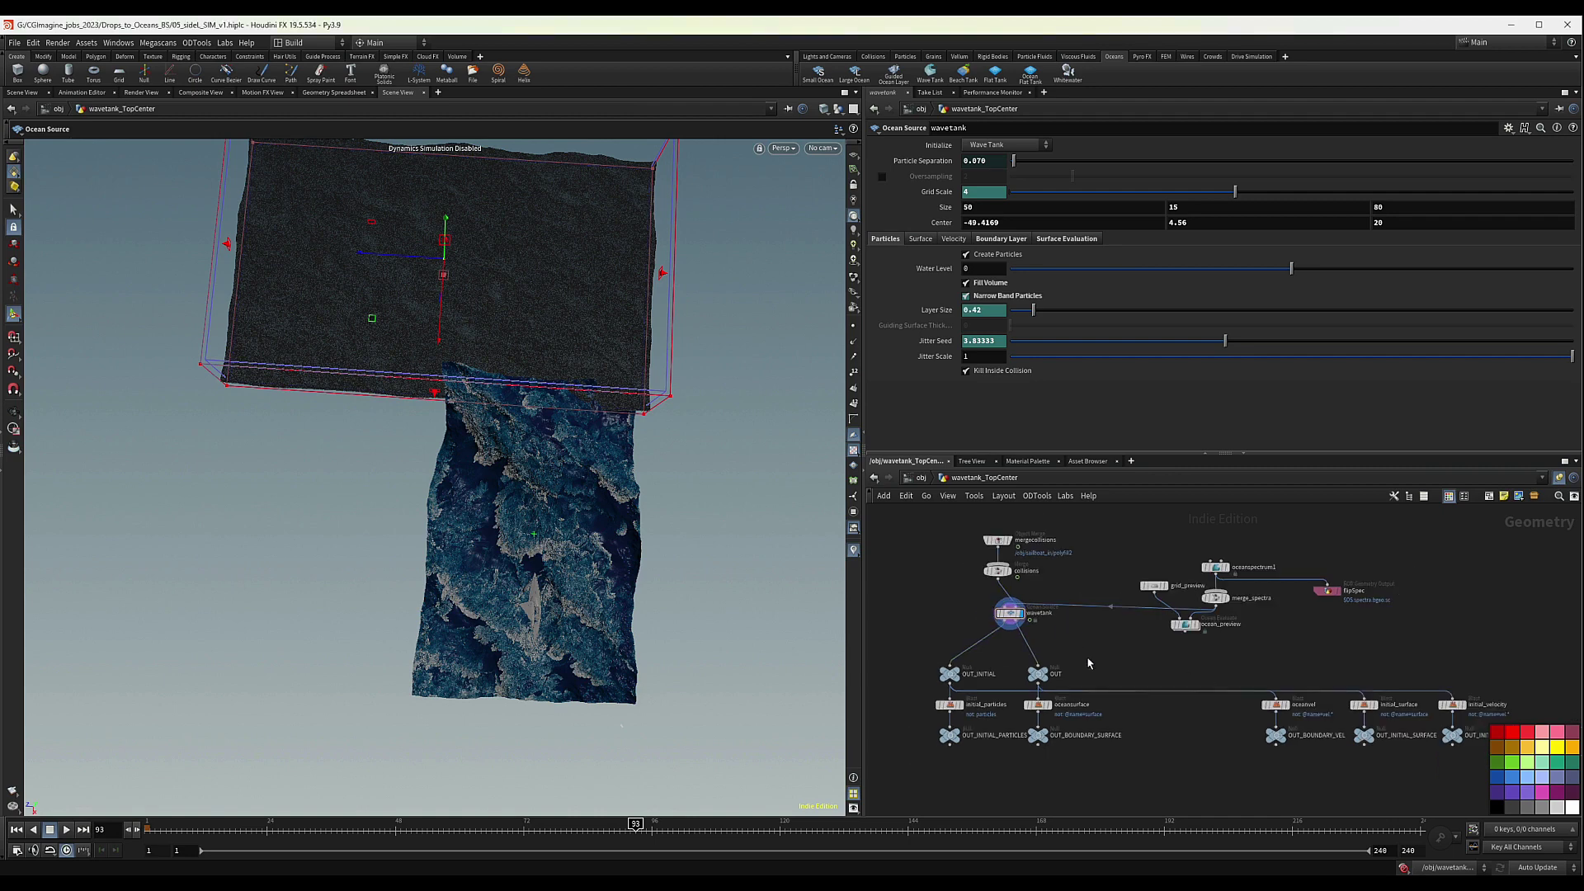
{"action": "left_click", "coordinate": [908, 478]}
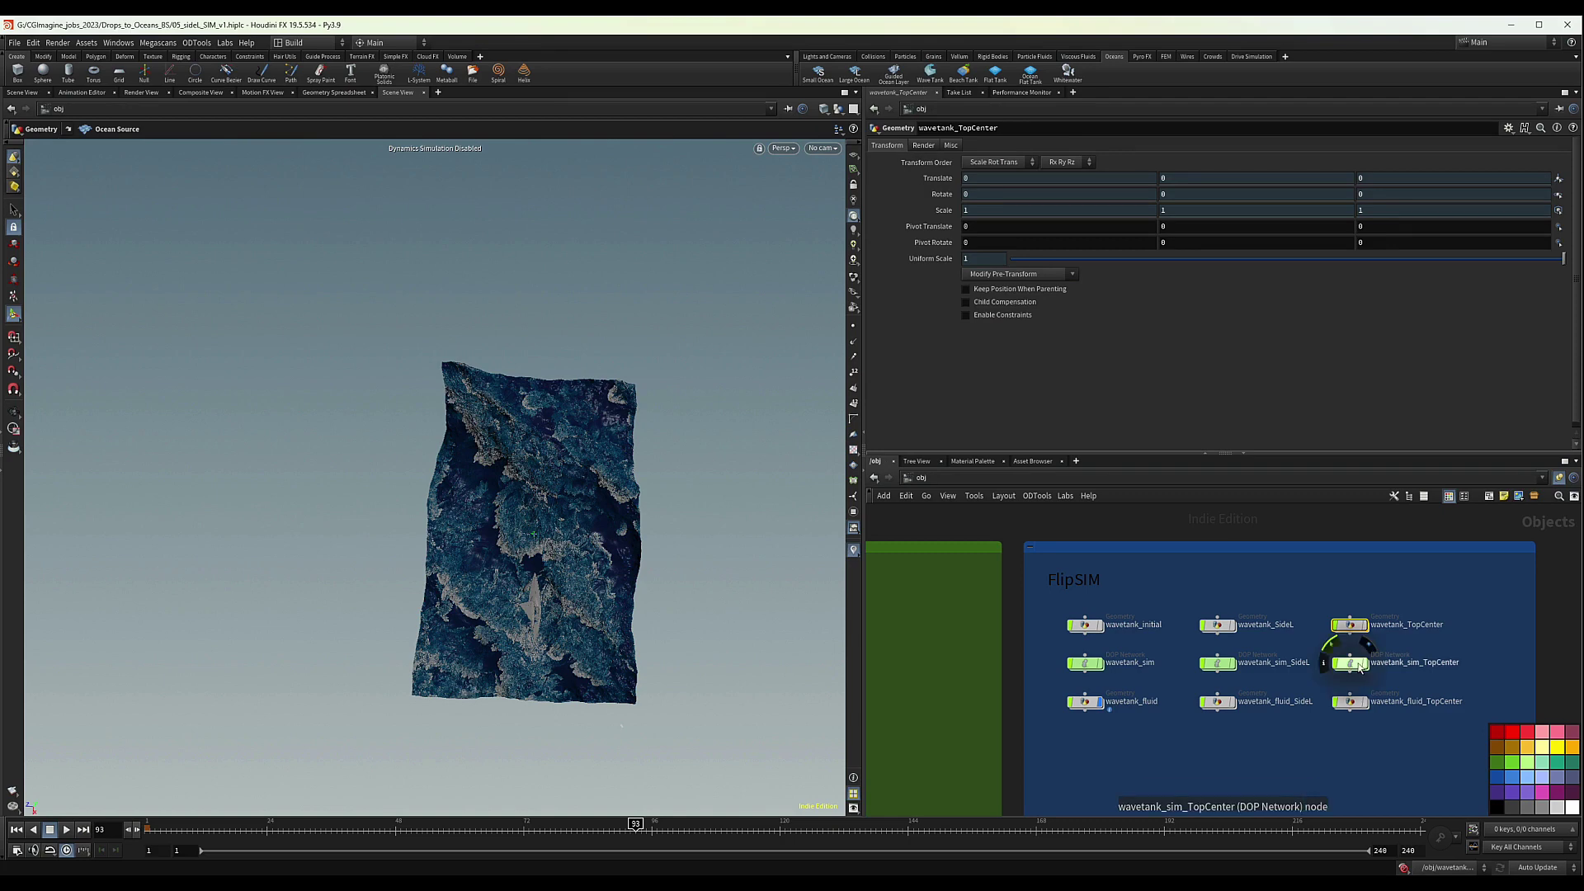
{"action": "double_click", "coordinate": [1359, 667]}
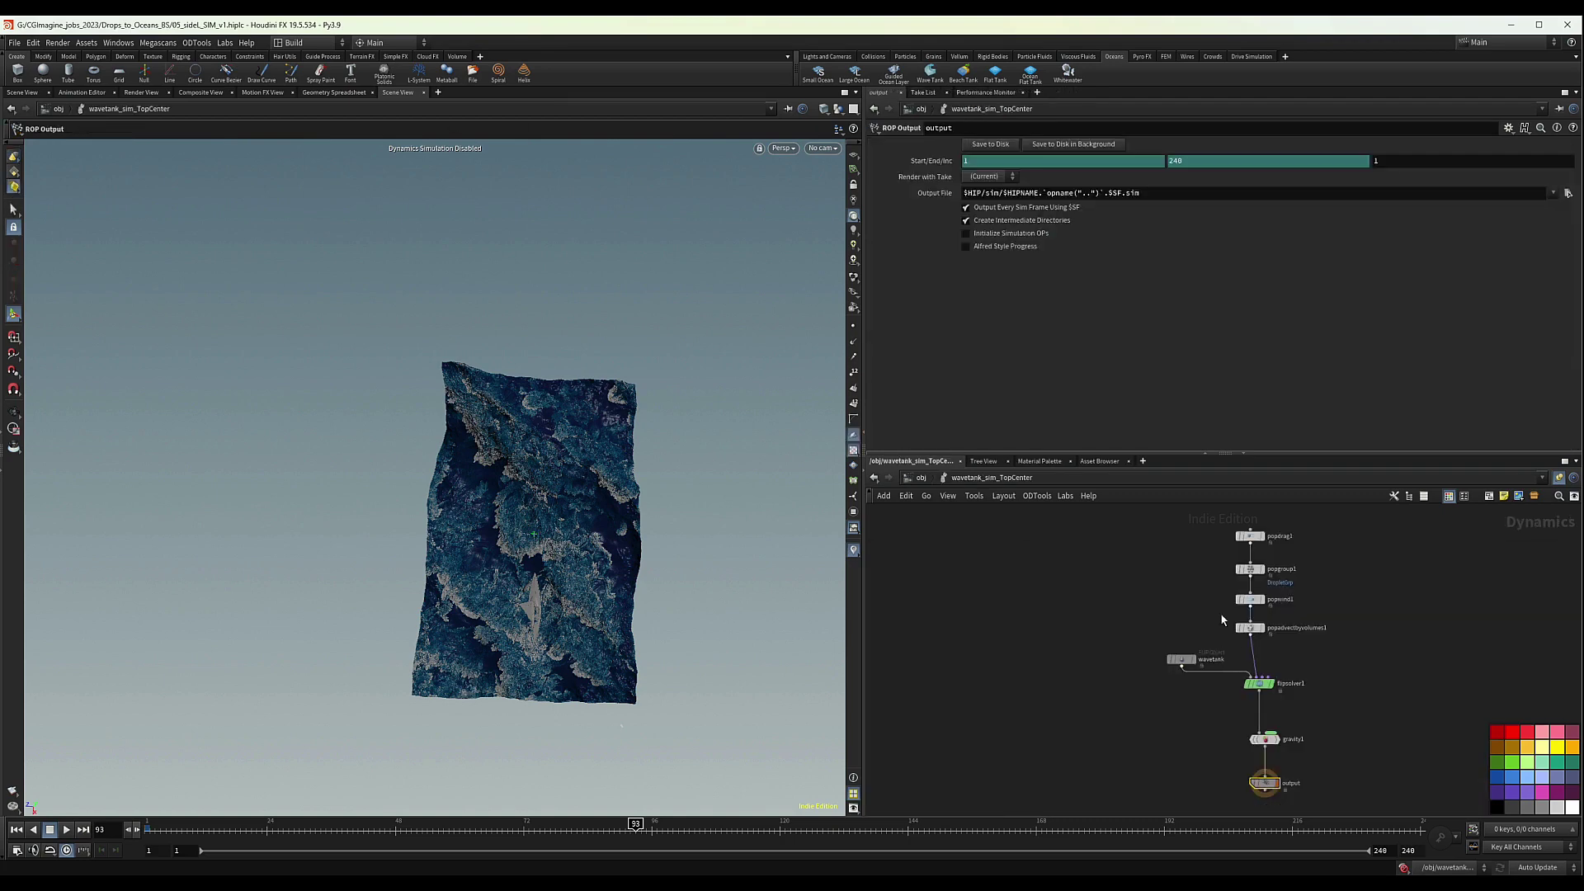
{"action": "left_click", "coordinate": [1247, 629]}
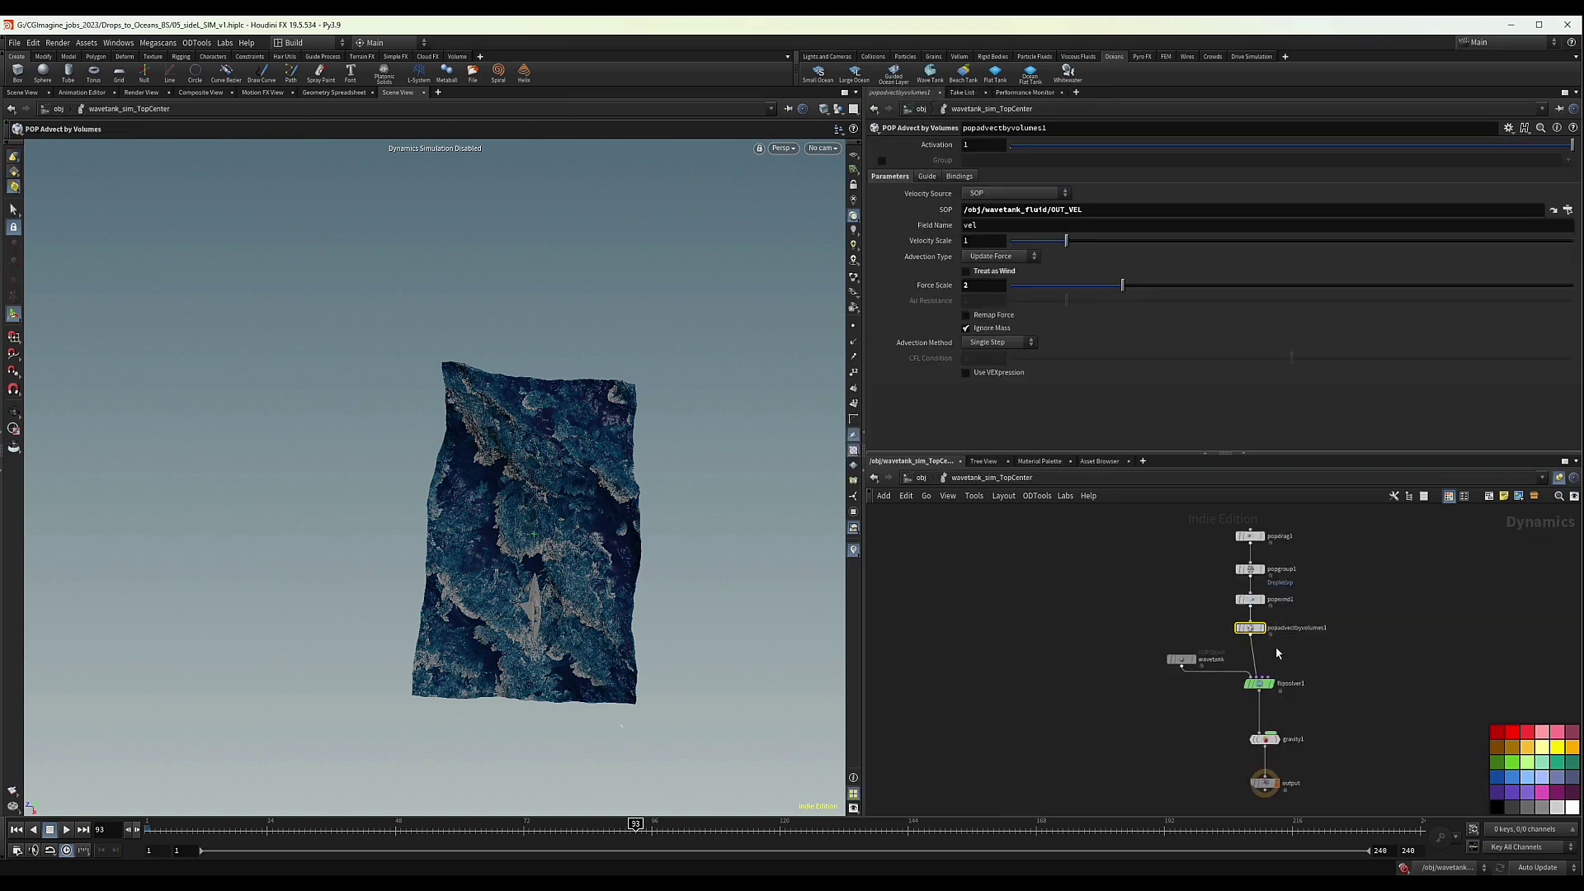
{"action": "key", "text": "Delete"}
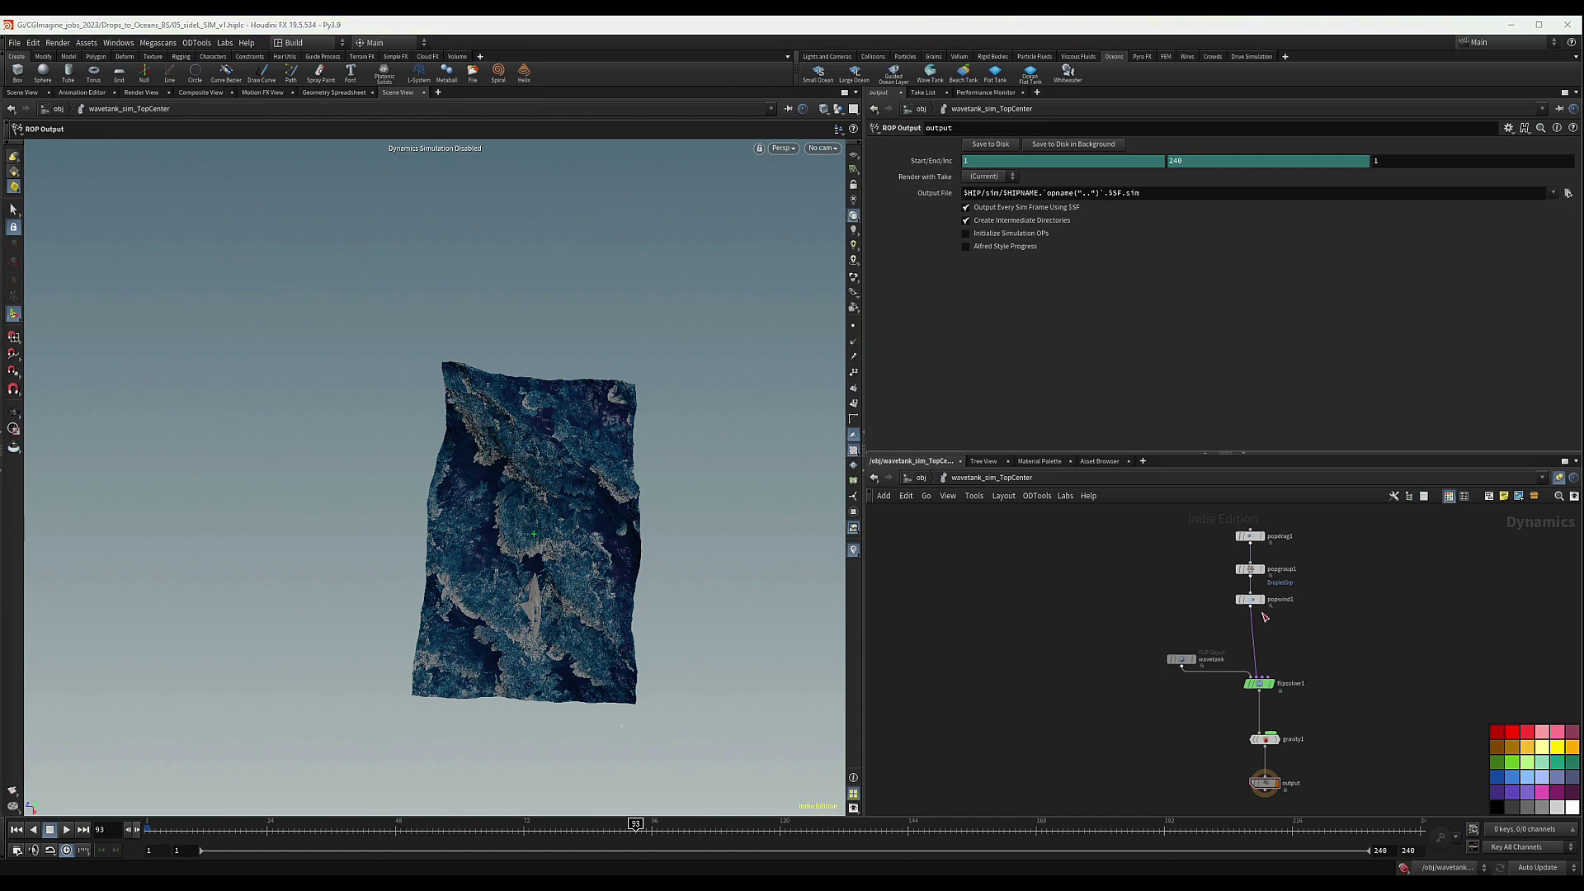
Rename the compressed_SideL_Advected file cache inside wavetank_fluid_TopCenter to compressed_TopCenter
{"action": "left_click", "coordinate": [918, 479]}
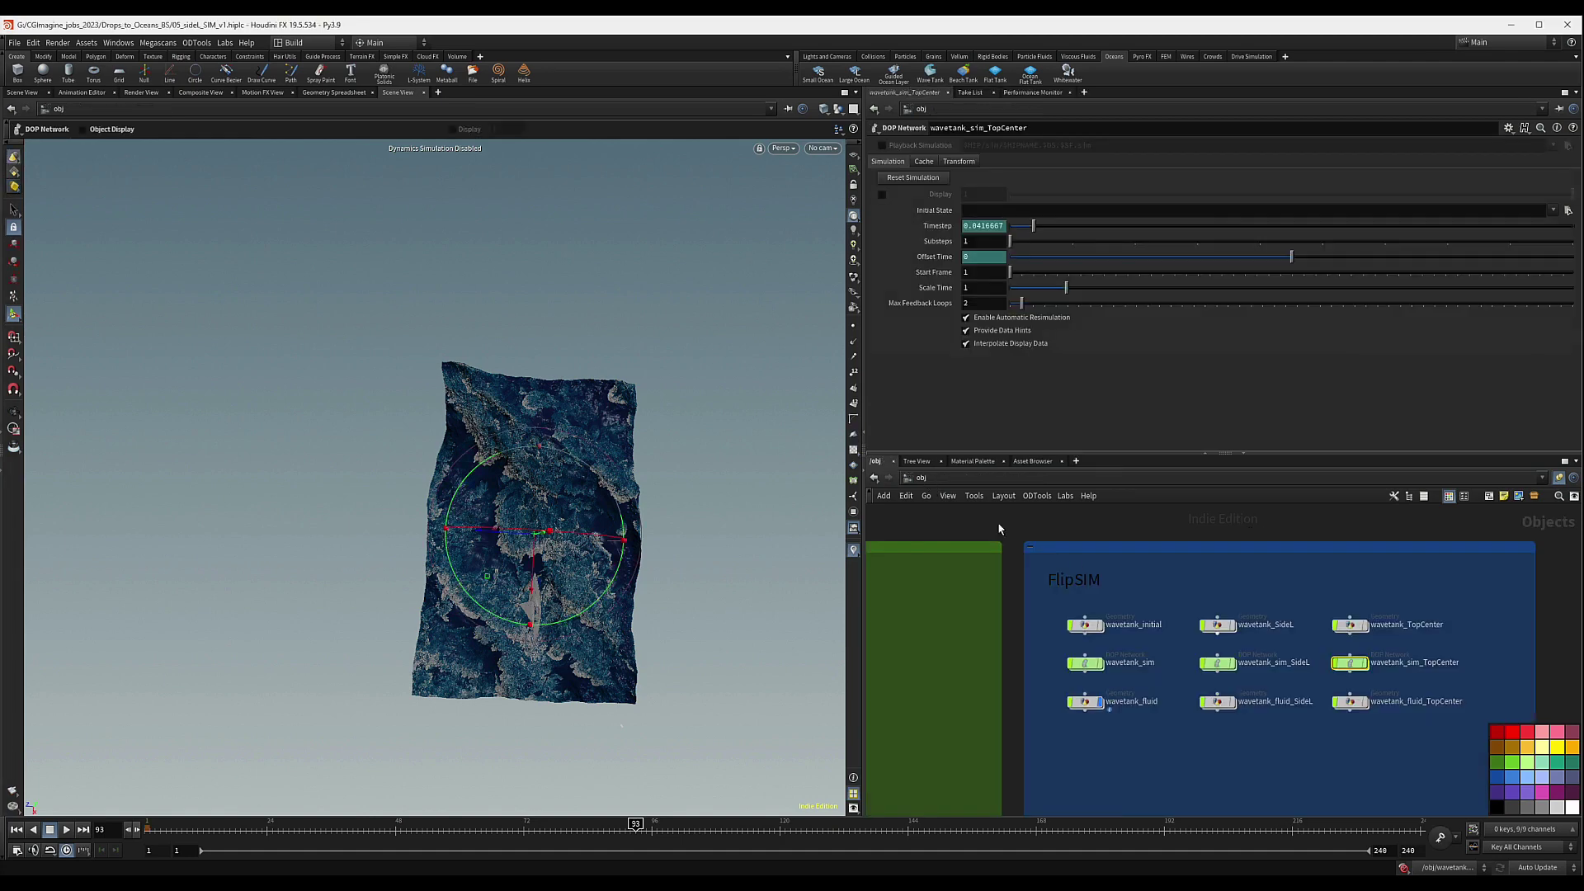
{"action": "double_click", "coordinate": [1350, 703]}
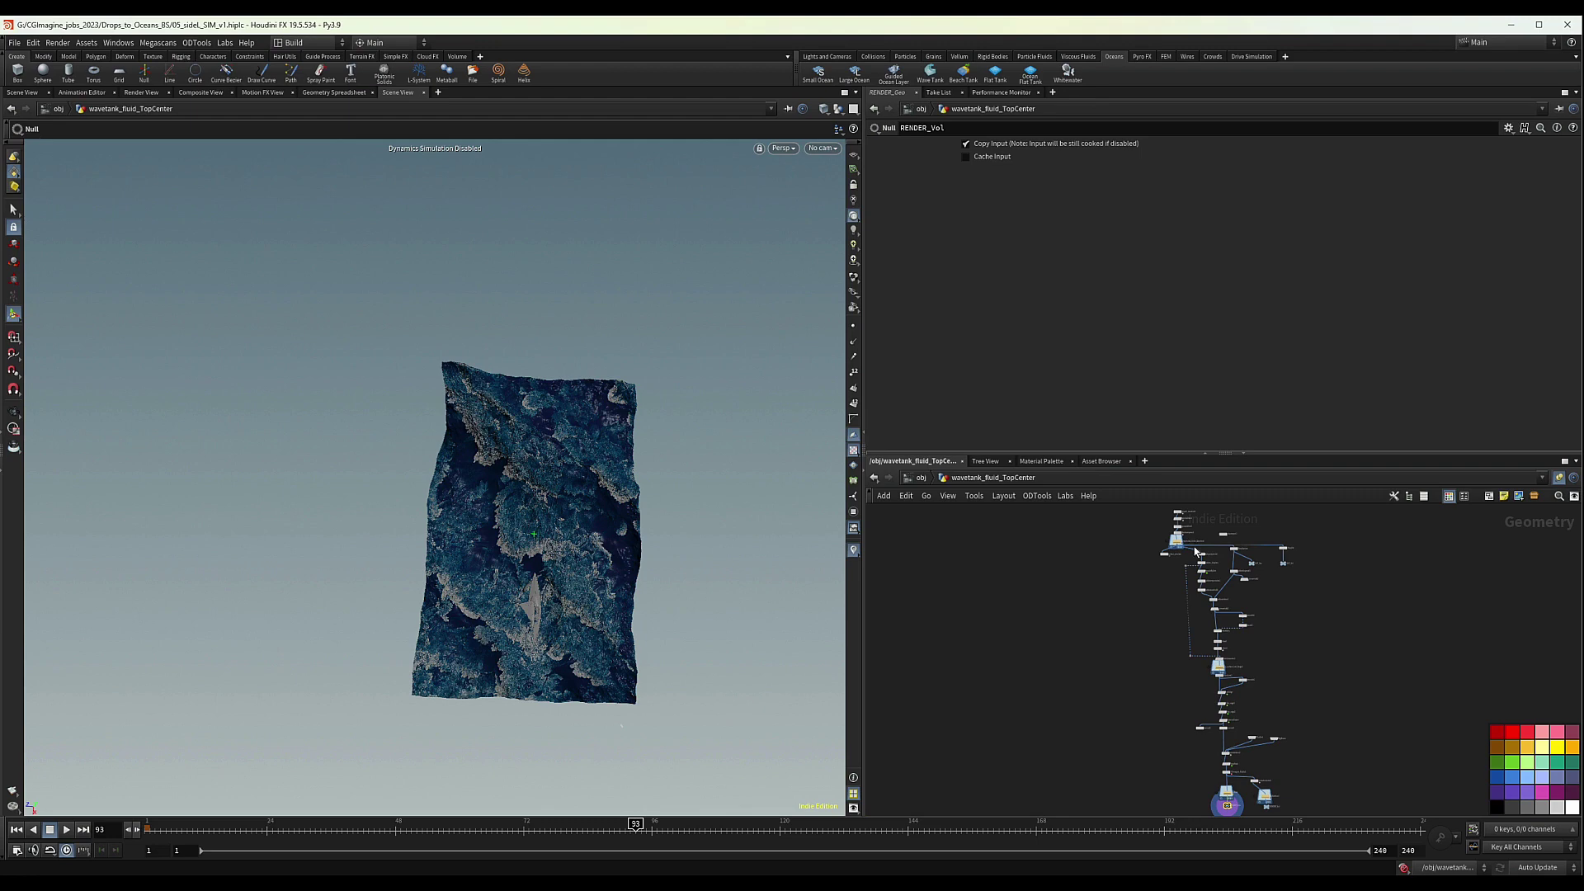
{"action": "scroll", "coordinate": [1195, 551], "scroll_direction": "up", "scroll_amount": 10}
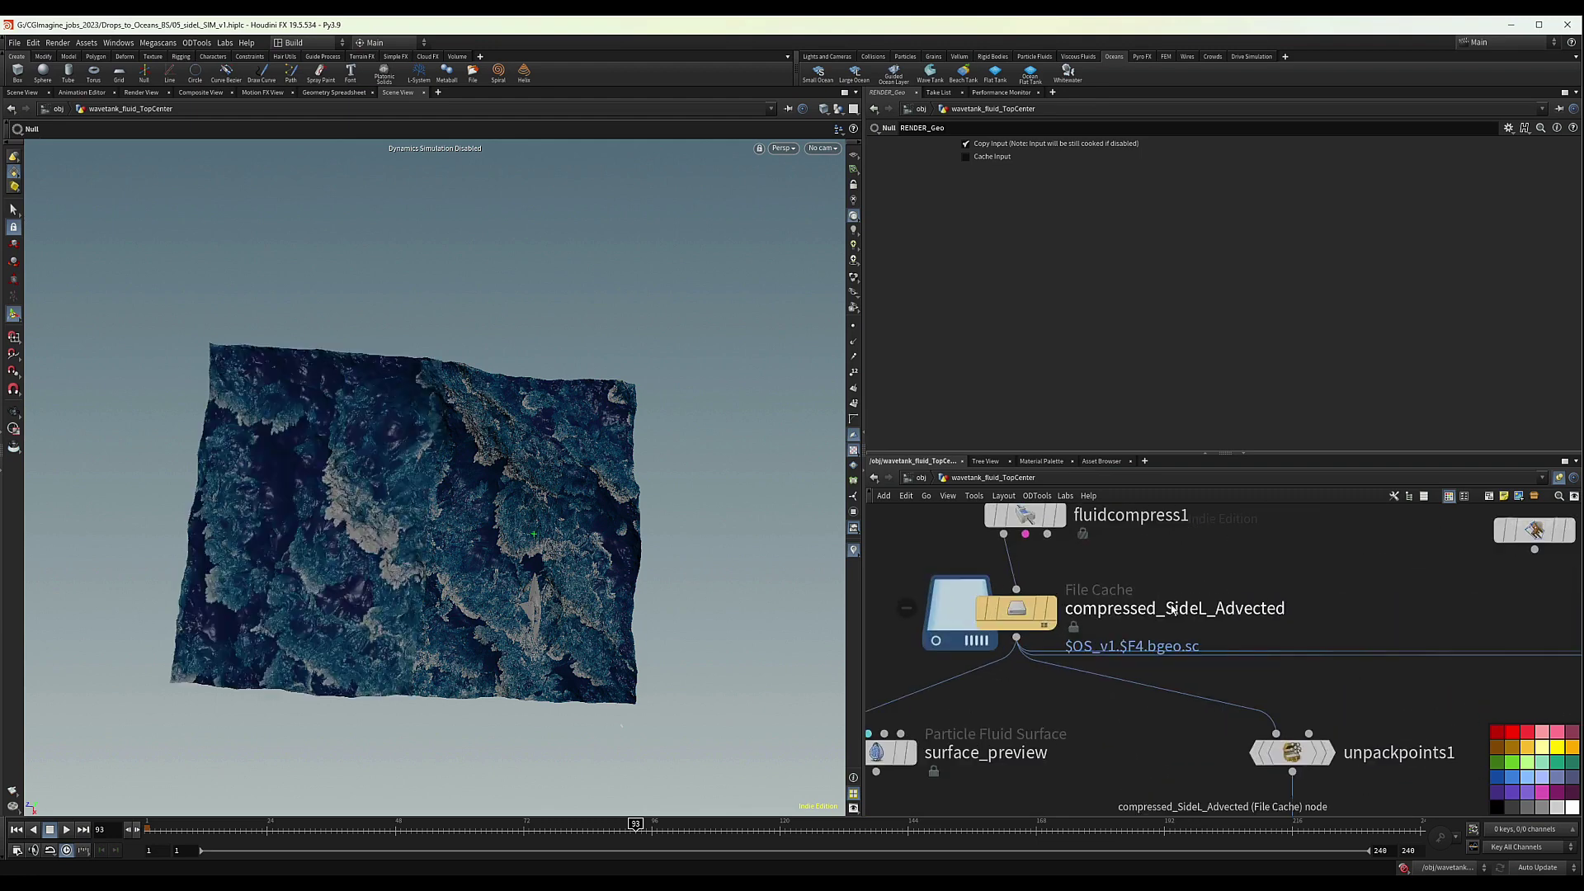
{"action": "double_click", "coordinate": [1172, 611]}
{"action": "left_click_drag", "start_coordinate": [1168, 610], "coordinate": [1311, 611]}
{"action": "type", "text": "TopCenter"}
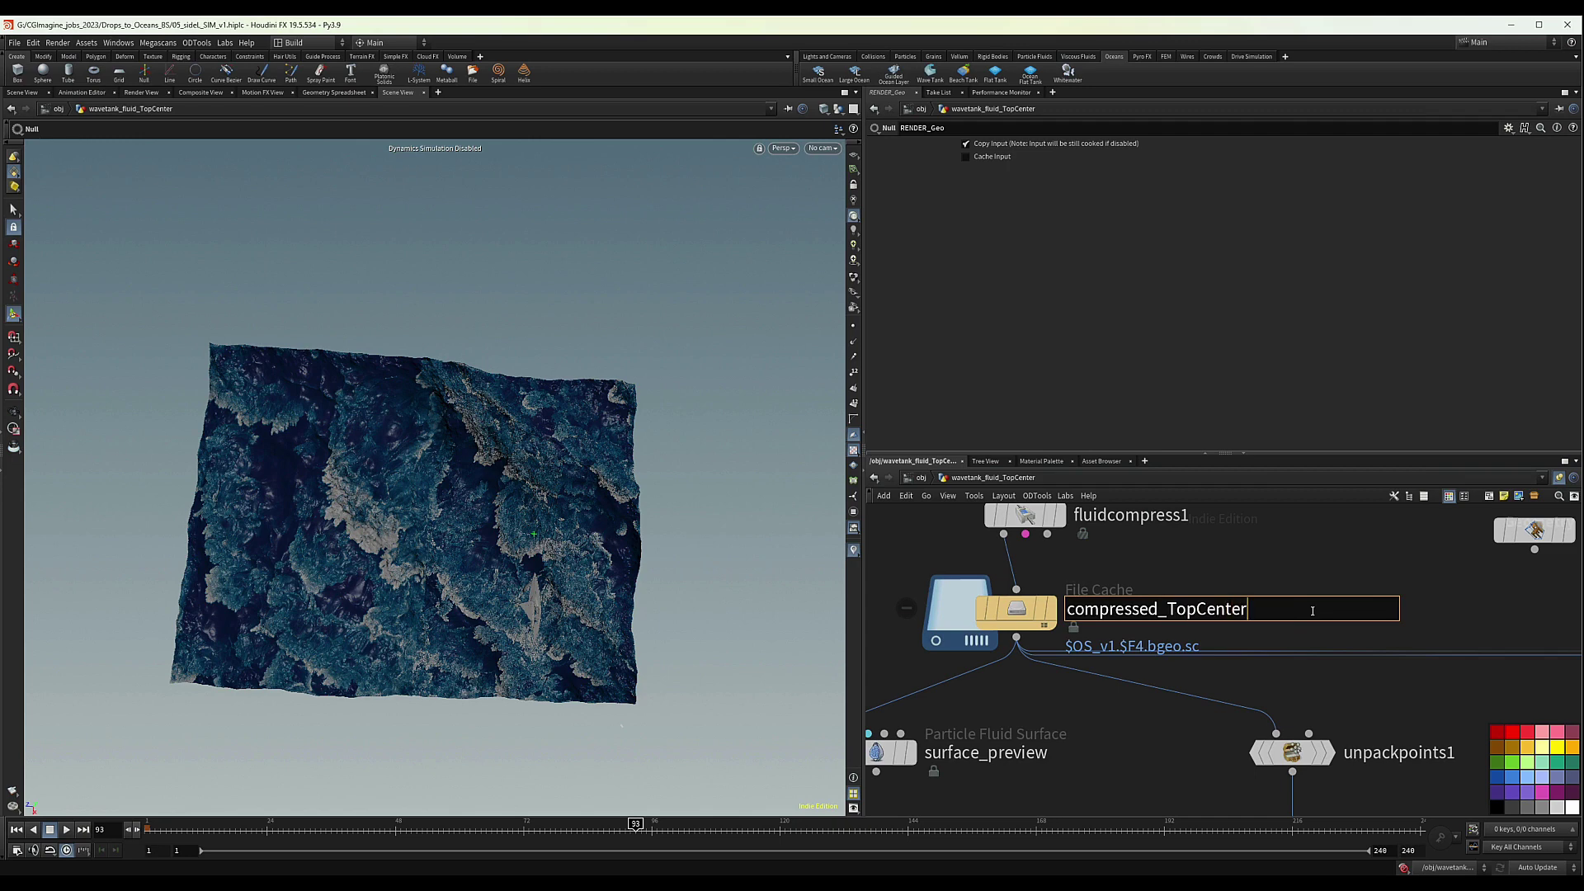
{"action": "key", "text": "Return"}
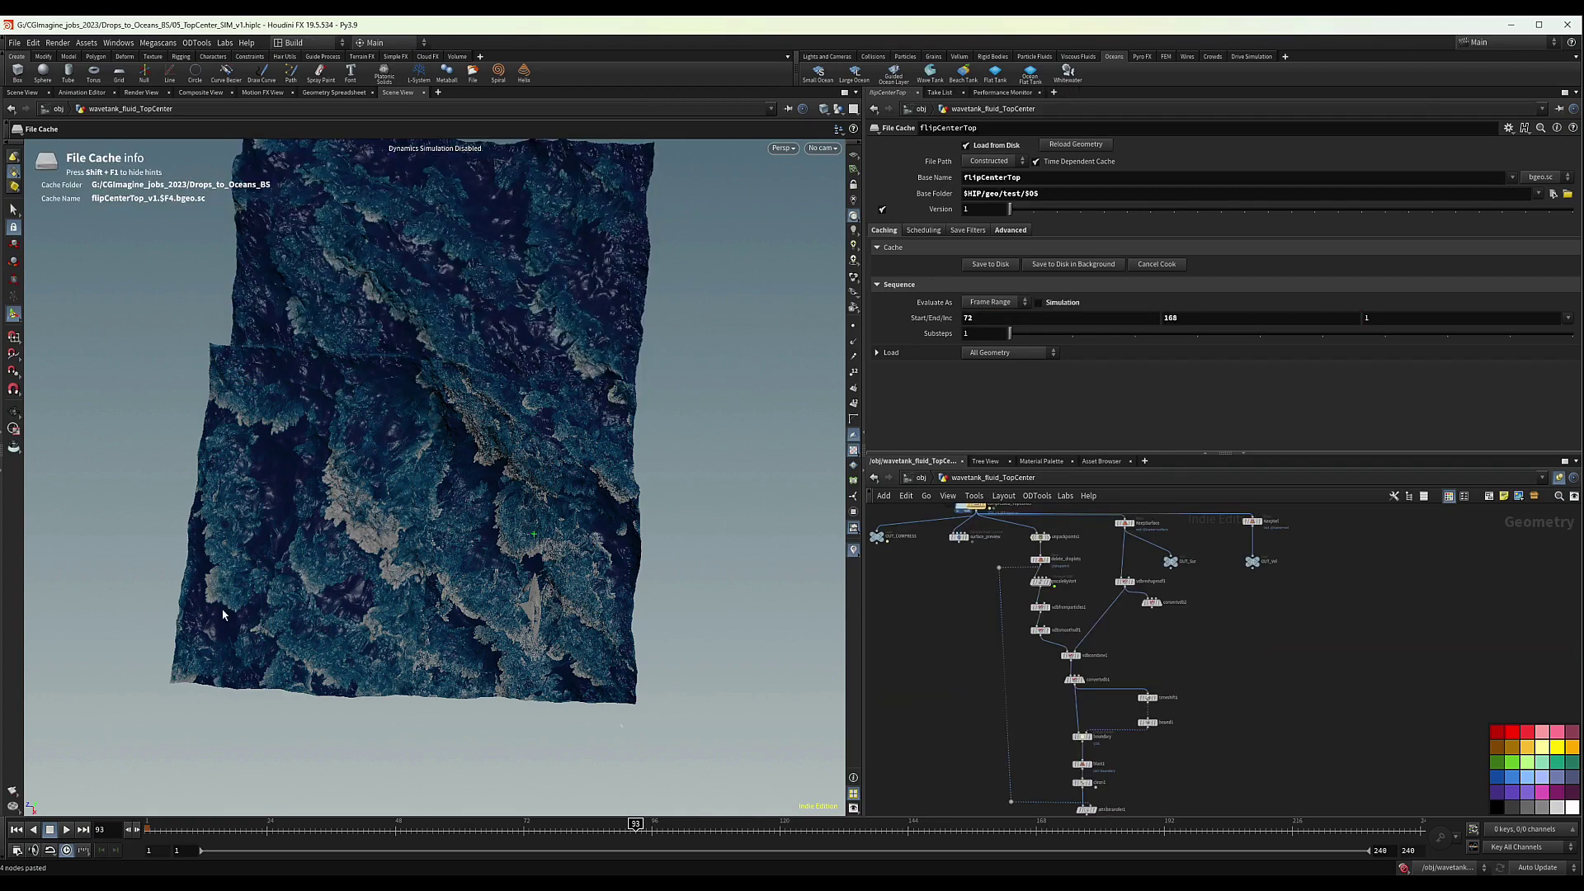
Examine the overlap between the TopCenter surface and the neighbouring tanks up close, and view the ocean through Cam_Mid_Shot1
{"action": "left_click_drag", "start_coordinate": [479, 281], "coordinate": [545, 442]}
{"action": "right_click_drag", "start_coordinate": [545, 443], "coordinate": [668, 430]}
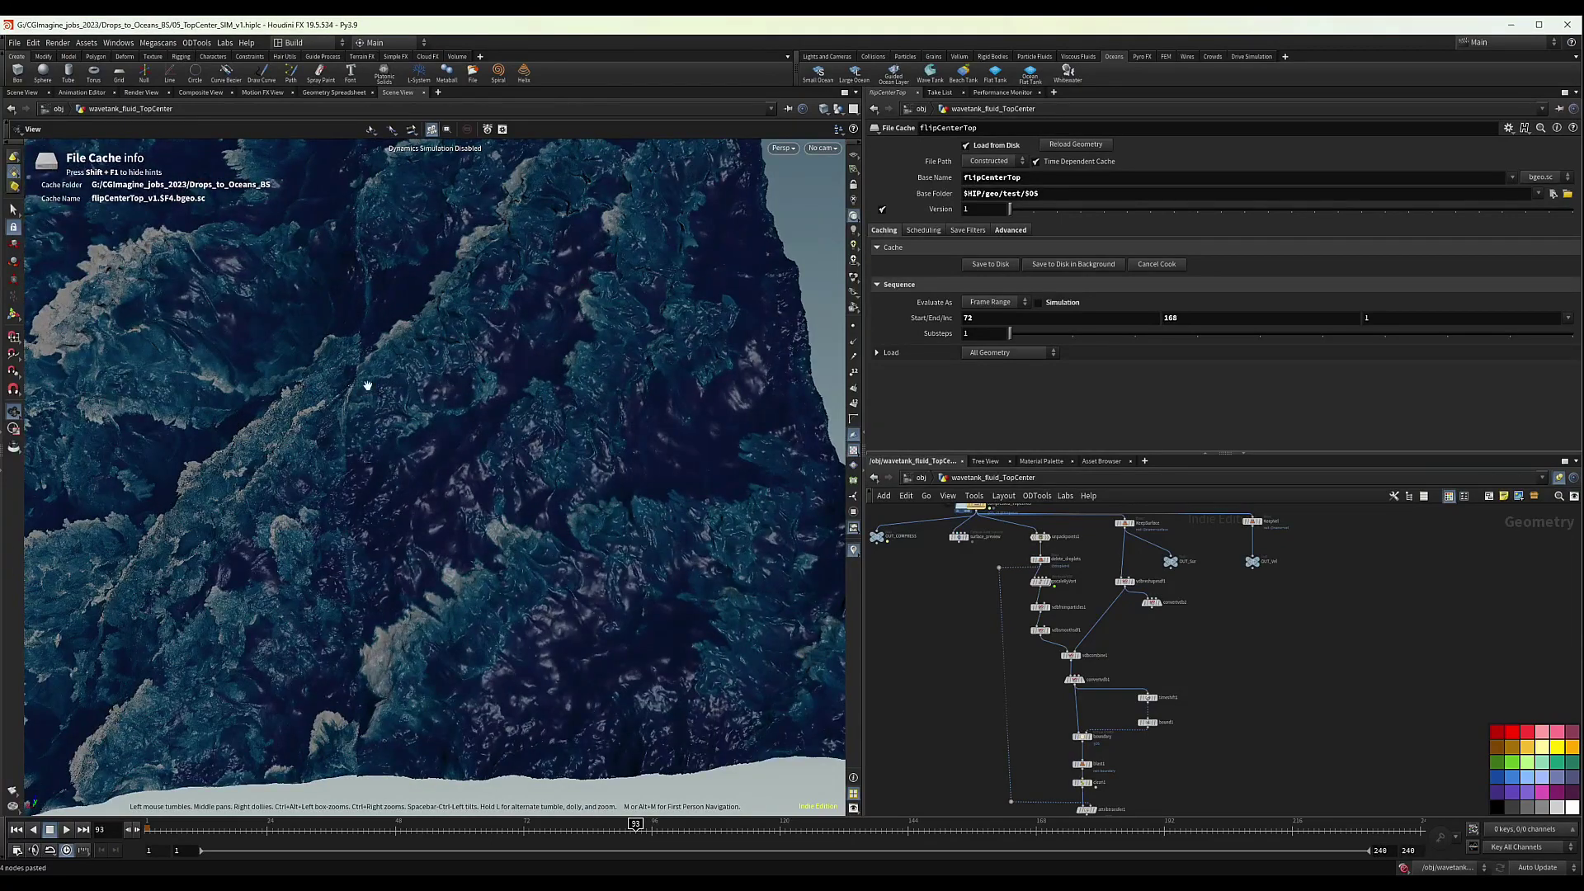
{"action": "left_click_drag", "start_coordinate": [342, 494], "coordinate": [421, 534]}
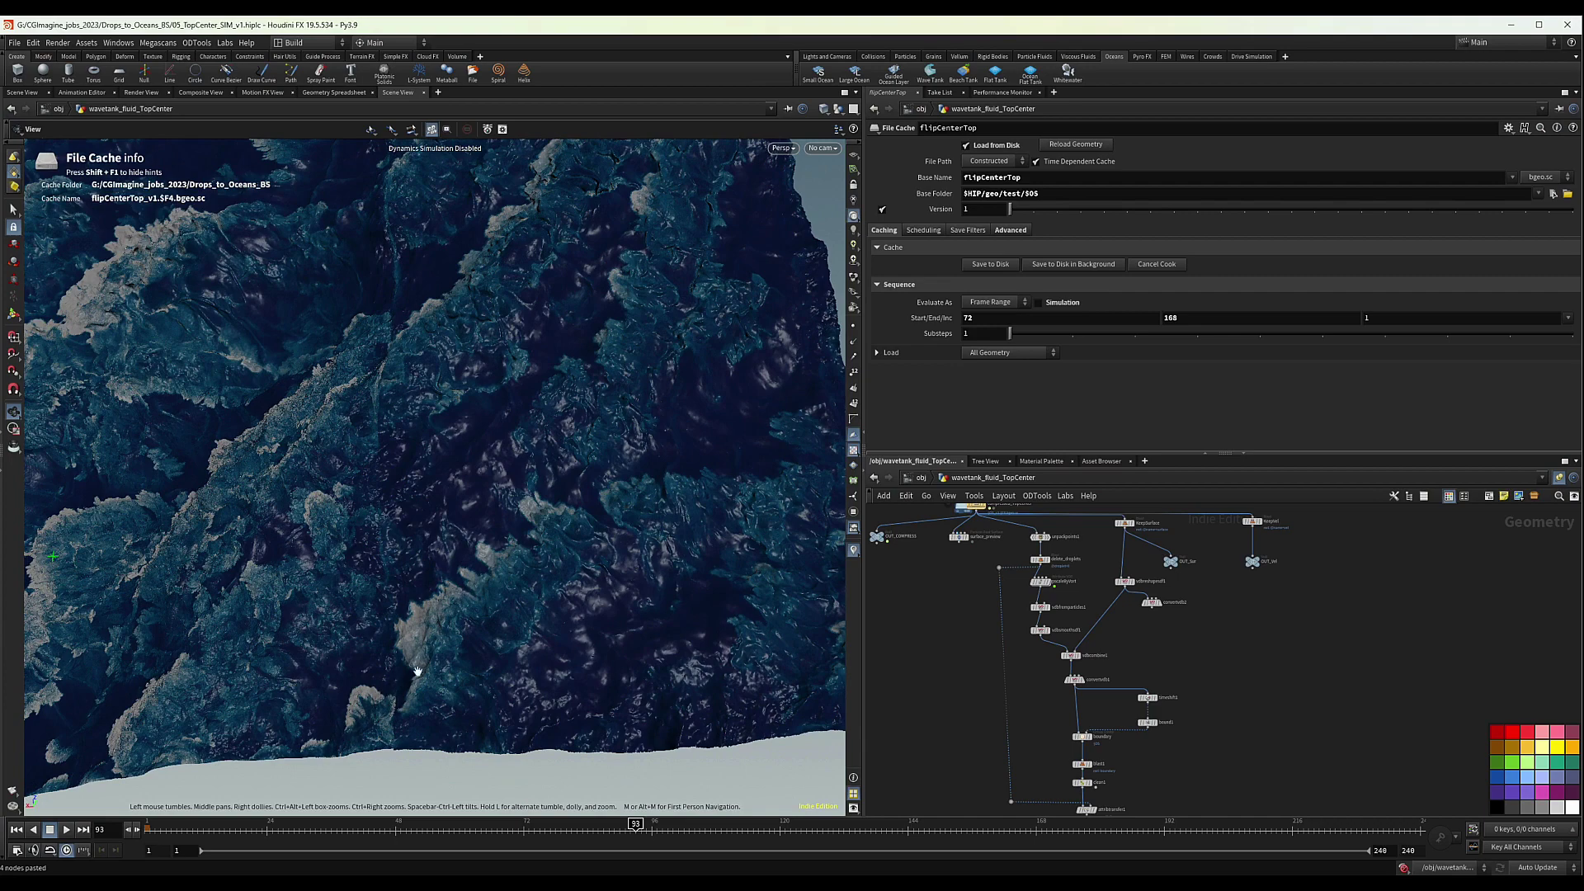
{"action": "left_click_drag", "start_coordinate": [418, 670], "coordinate": [413, 502]}
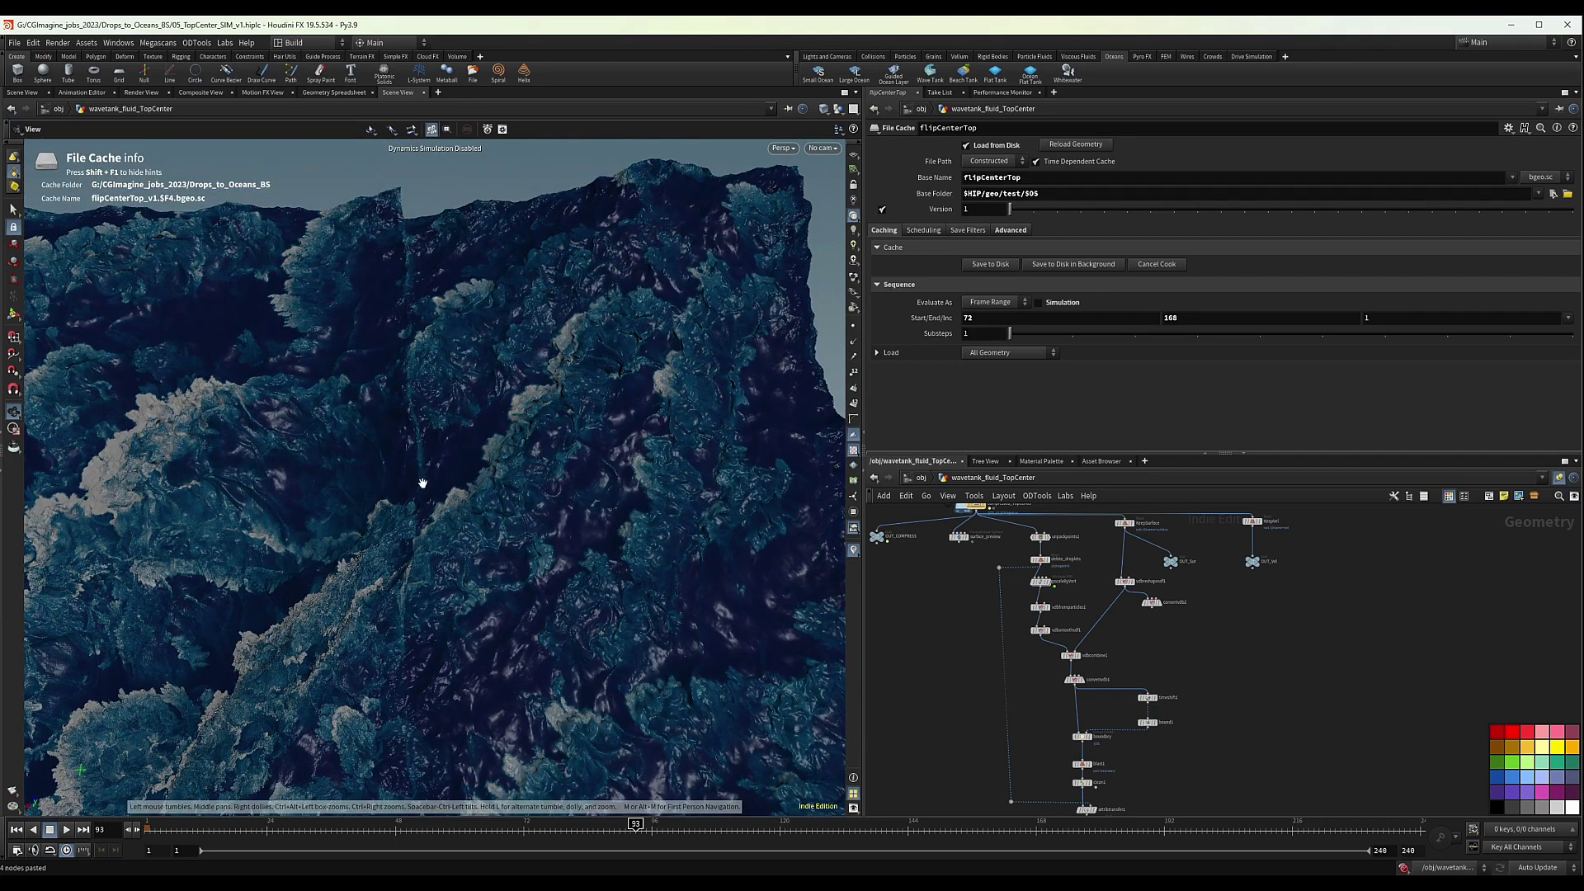
{"action": "left_click_drag", "start_coordinate": [405, 275], "coordinate": [398, 402]}
{"action": "right_click_drag", "start_coordinate": [399, 402], "coordinate": [657, 256]}
{"action": "middle_click_drag", "start_coordinate": [658, 256], "coordinate": [667, 341]}
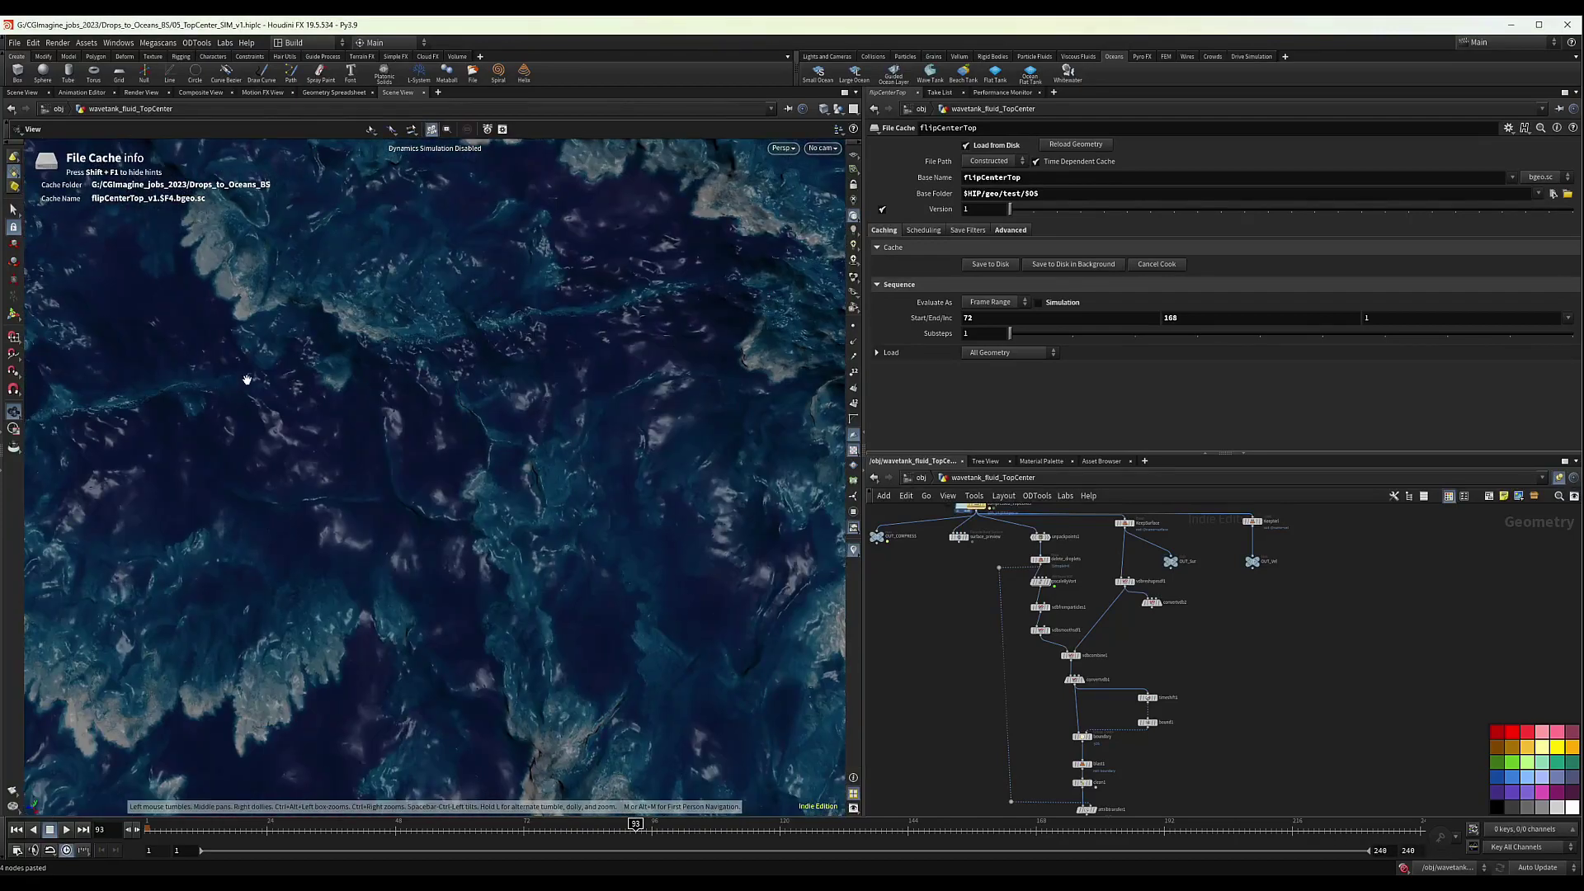
{"action": "left_click_drag", "start_coordinate": [247, 380], "coordinate": [369, 443]}
{"action": "scroll", "coordinate": [495, 386], "scroll_direction": "down", "scroll_amount": 5}
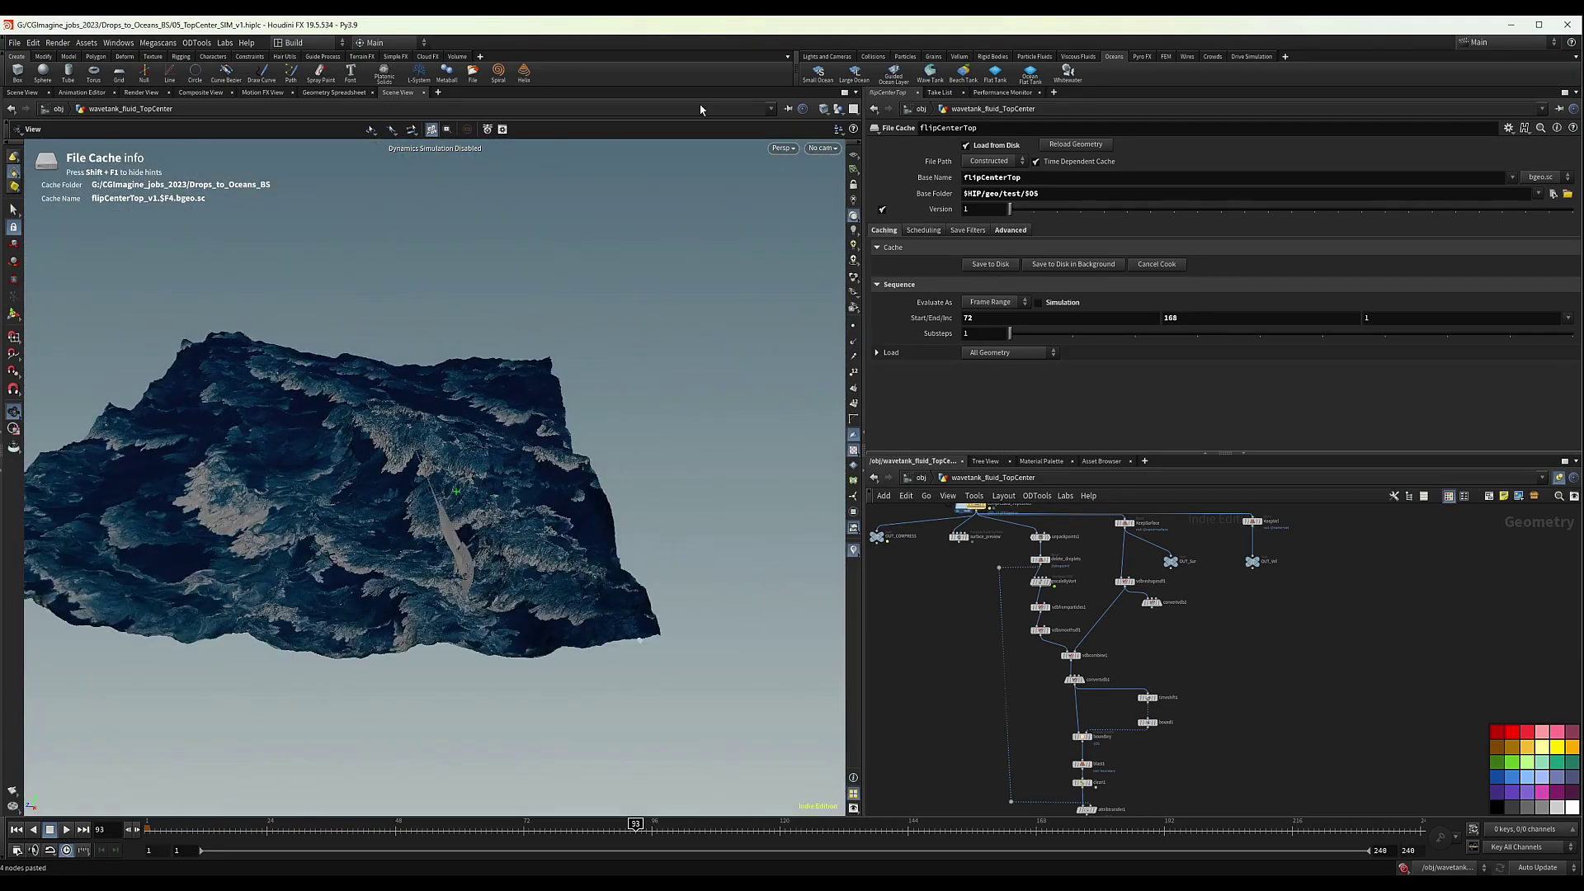
{"action": "left_click", "coordinate": [825, 148]}
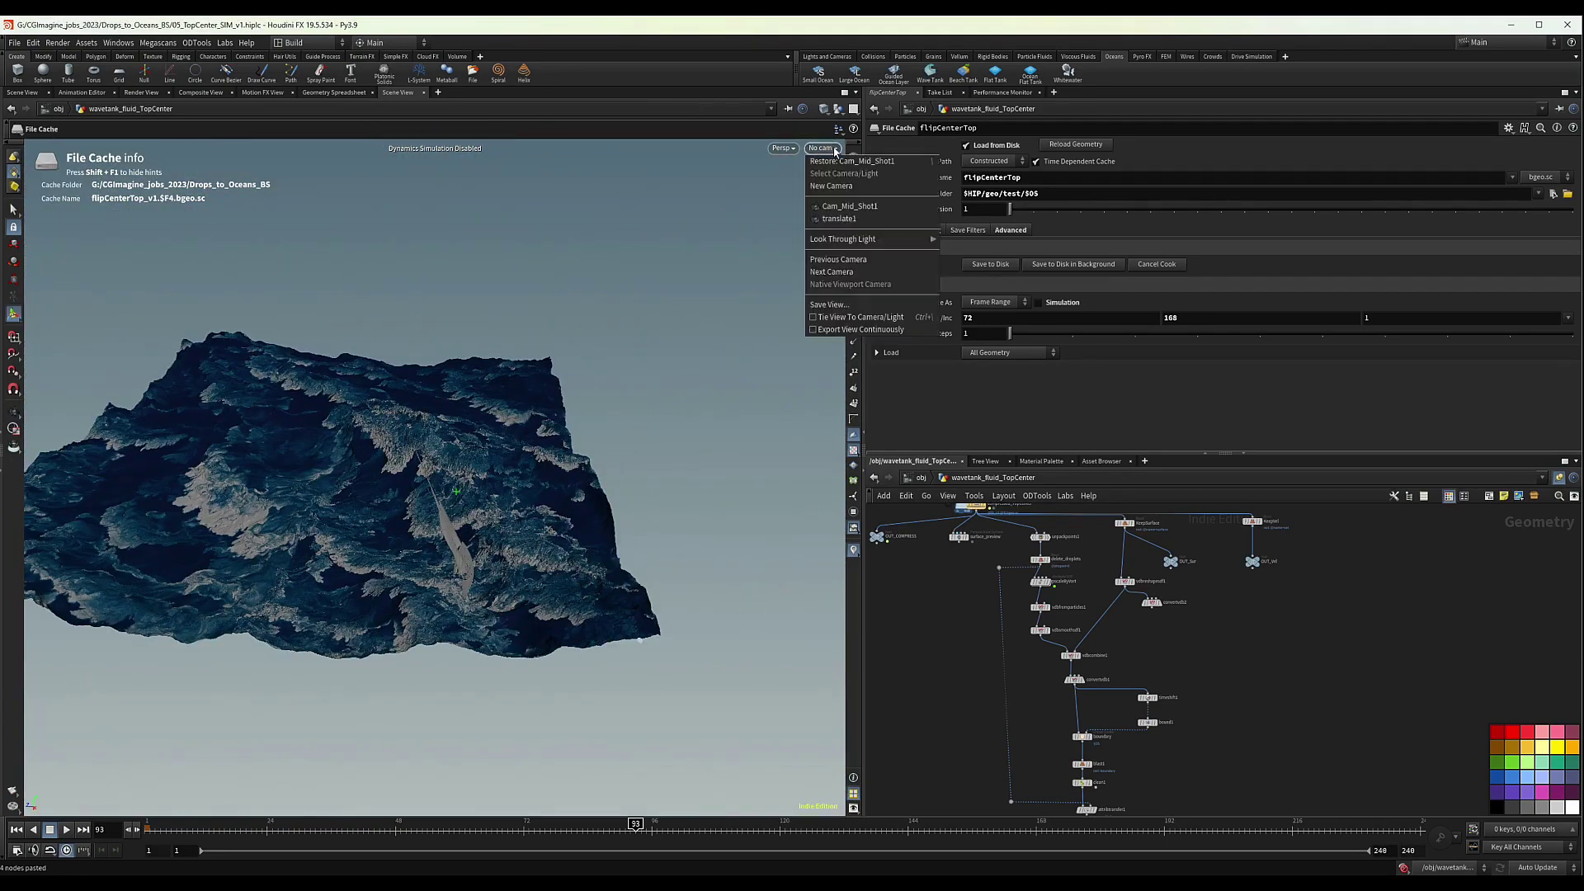
{"action": "left_click", "coordinate": [850, 207]}
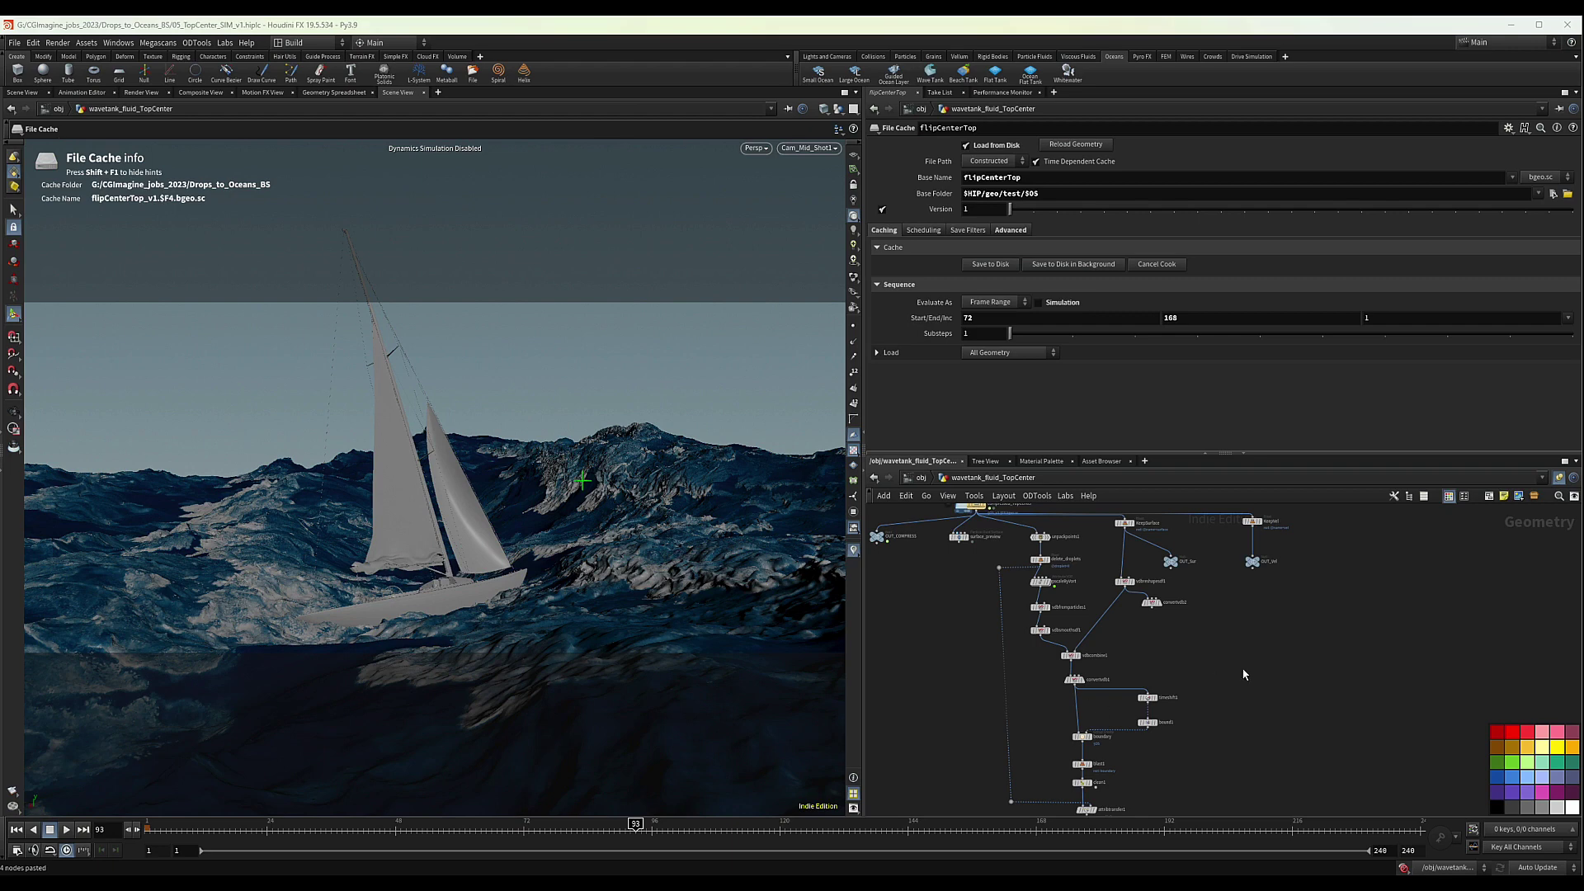
Review the transform1 settings below the Flip_surface_TopCenter_Stage1 cache and inspect the surface seam behind the sailboat
{"action": "scroll", "coordinate": [1245, 675], "scroll_direction": "down", "scroll_amount": 3}
{"action": "middle_click_drag", "start_coordinate": [1245, 678], "coordinate": [1161, 554]}
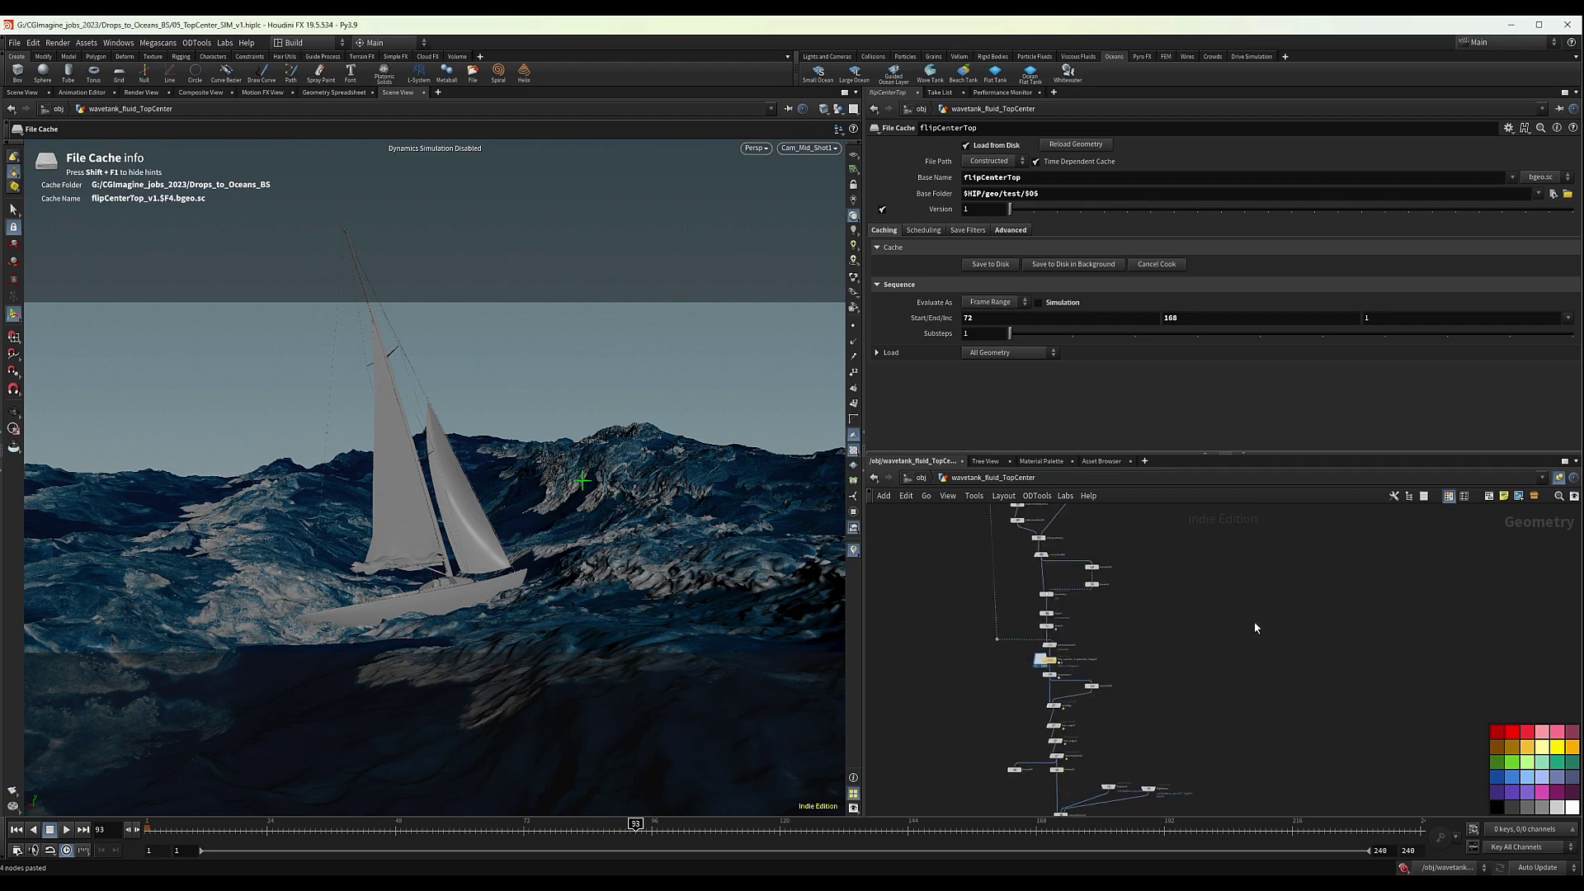
{"action": "scroll", "coordinate": [1254, 627], "scroll_direction": "up", "scroll_amount": 5}
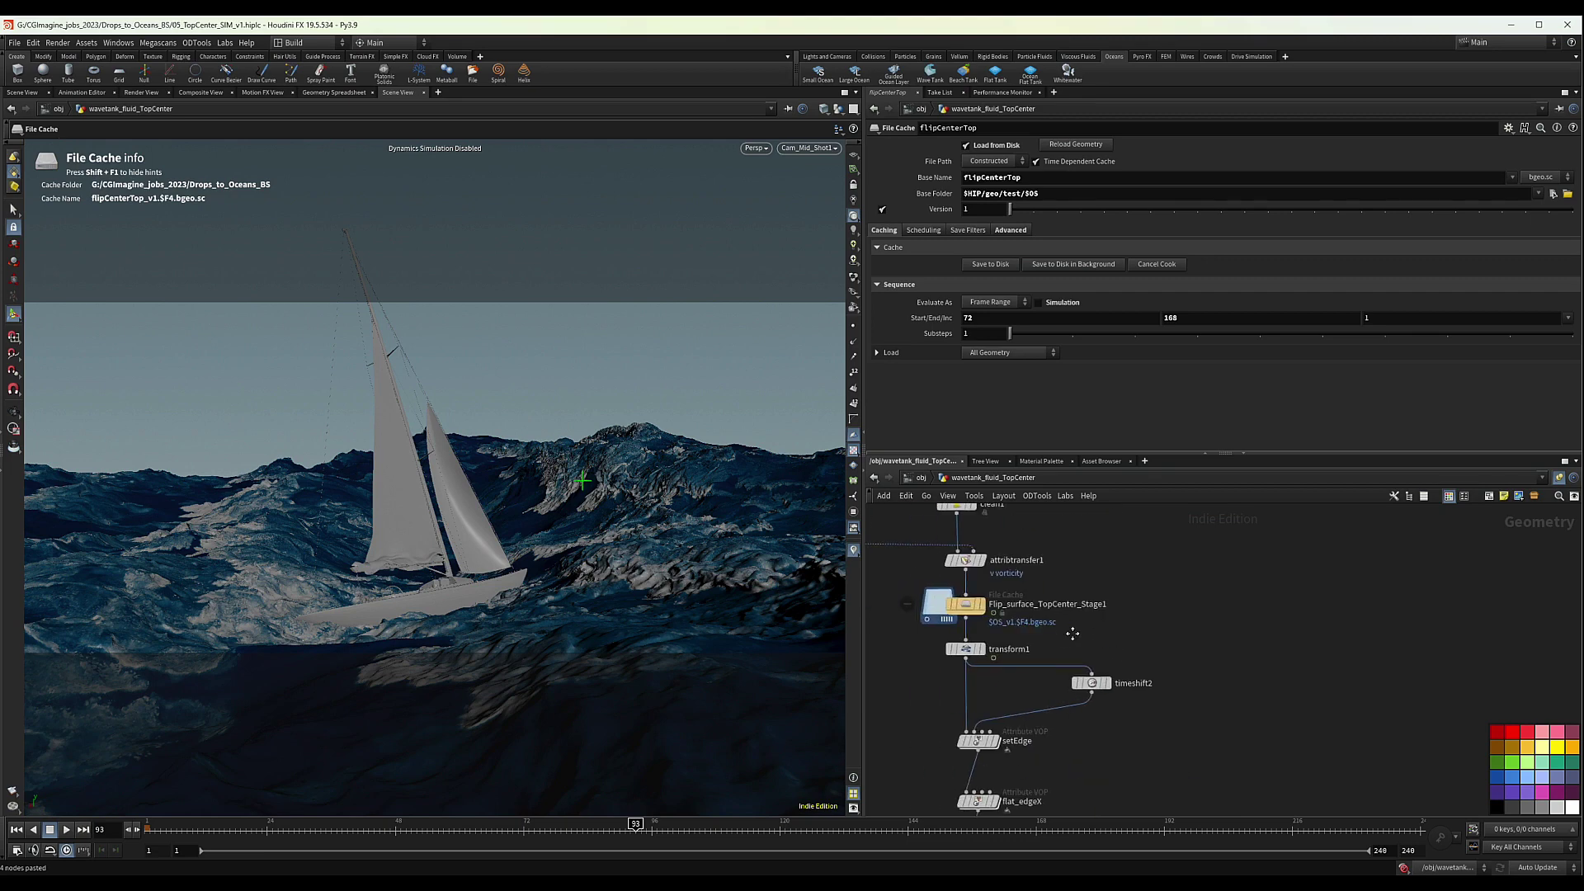
{"action": "middle_click_drag", "start_coordinate": [1072, 633], "coordinate": [1161, 635]}
{"action": "left_click_drag", "start_coordinate": [991, 641], "coordinate": [1134, 666]}
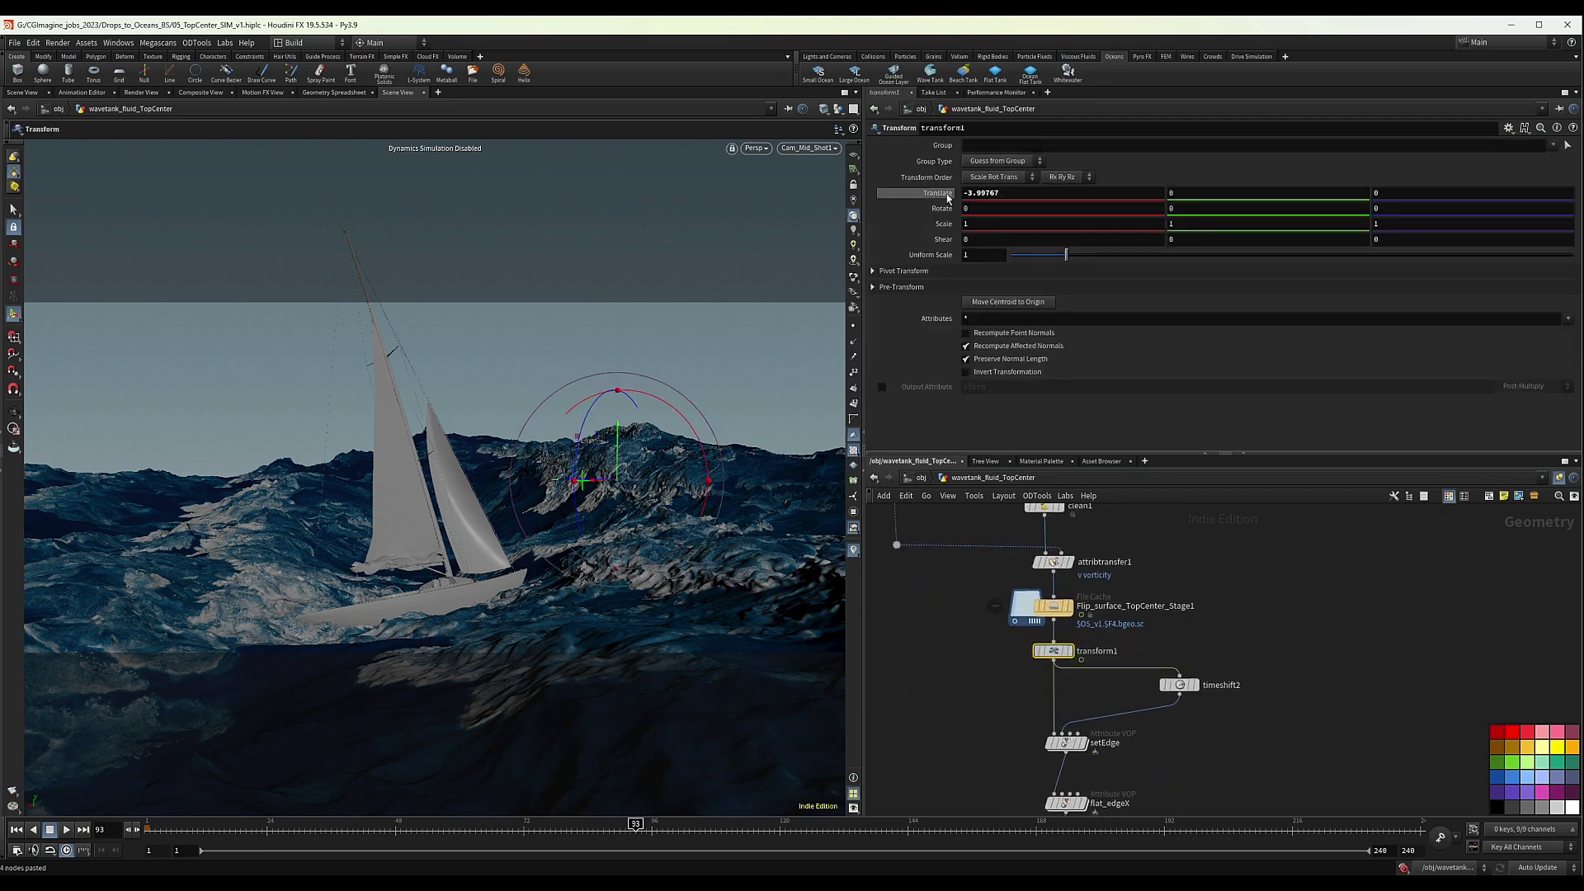
{"action": "key", "text": "Escape"}
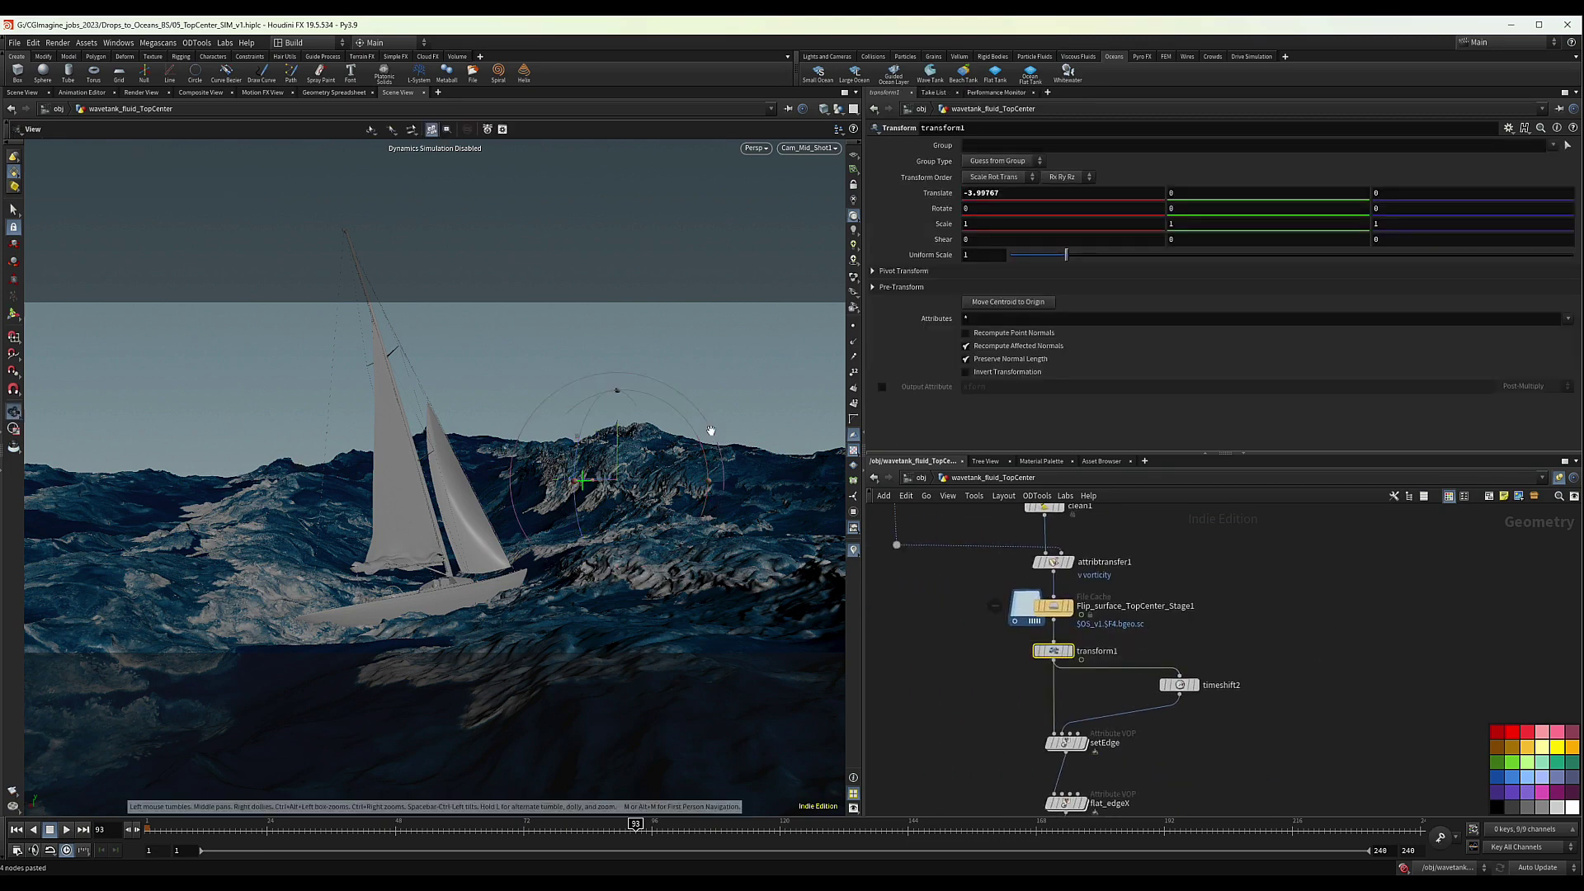
{"action": "left_click_drag", "start_coordinate": [707, 430], "coordinate": [593, 452]}
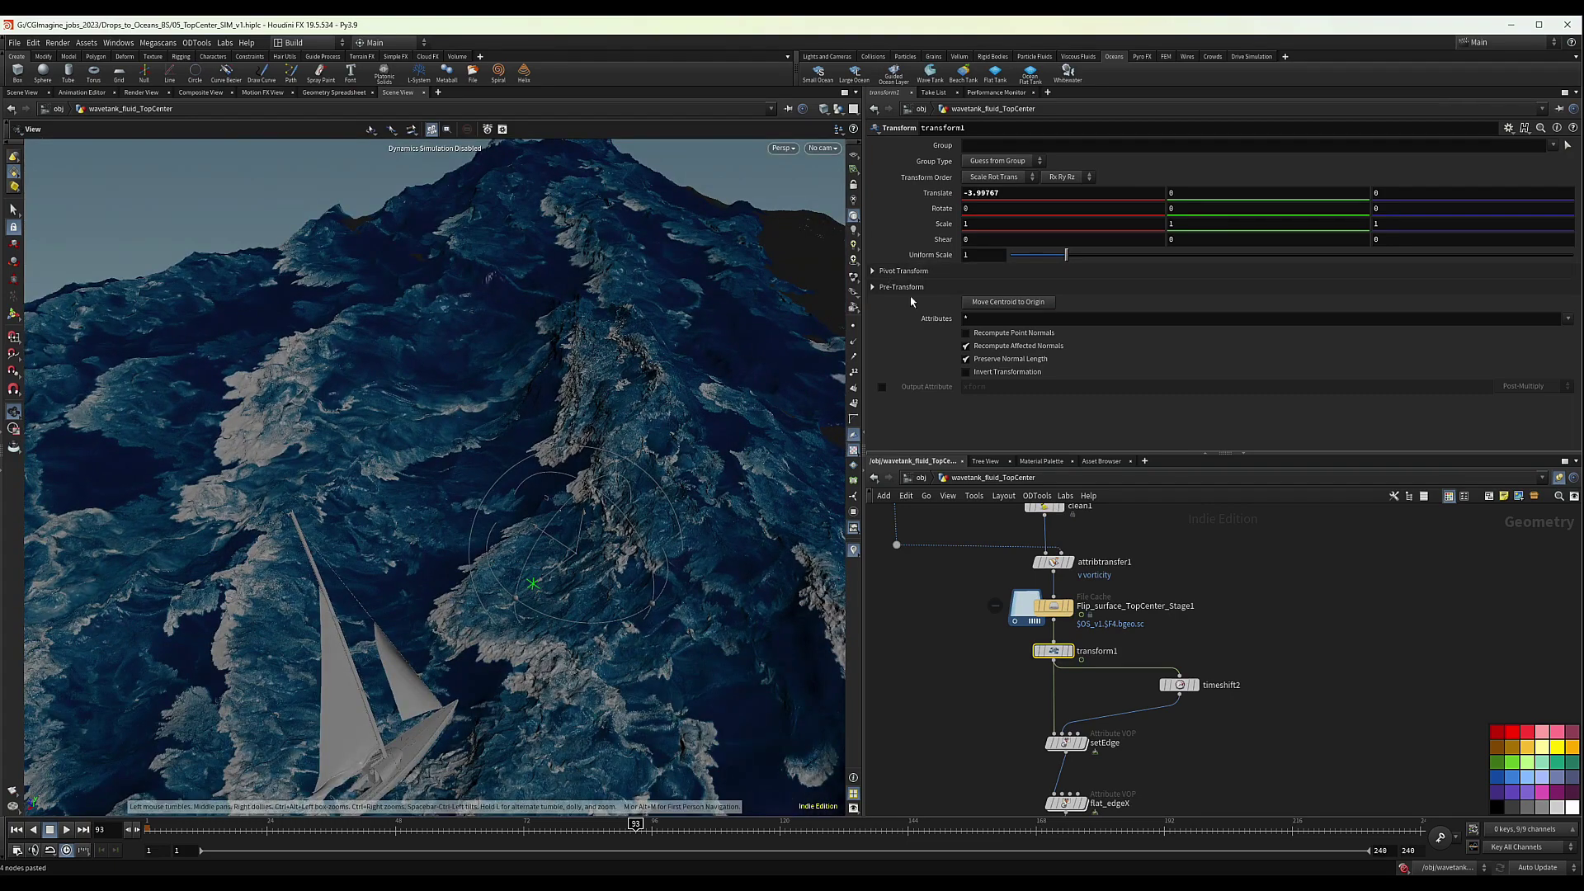
{"action": "key", "text": "Return"}
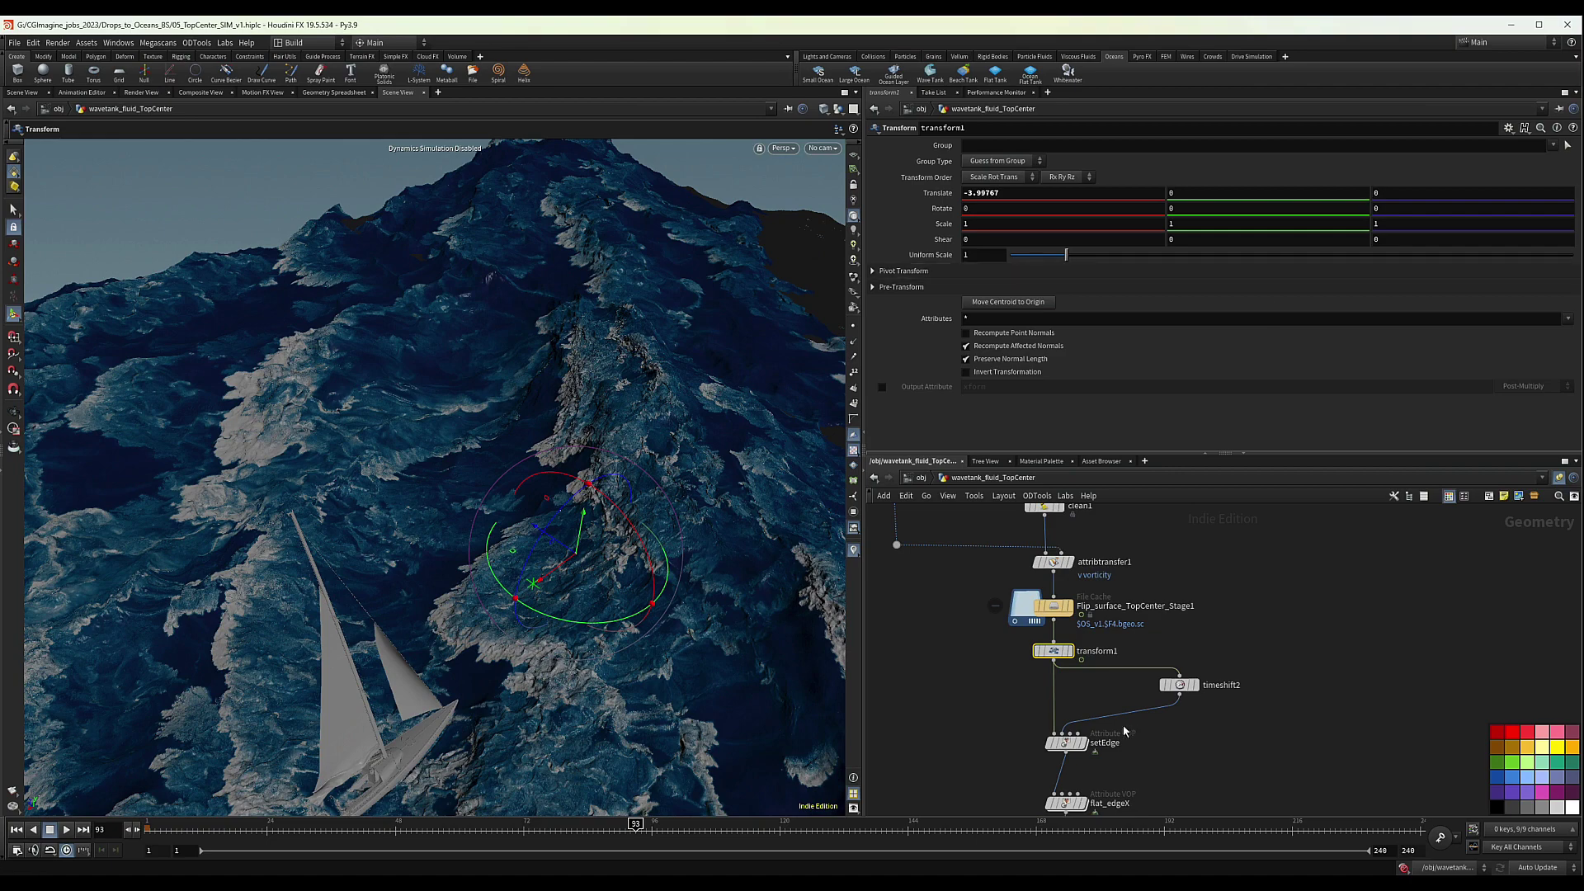
Select the RENDER_Geo null below the flipCenterTop cache and make it the displayed output
{"action": "scroll", "coordinate": [1291, 742], "scroll_direction": "down", "scroll_amount": 3}
{"action": "middle_click_drag", "start_coordinate": [1291, 741], "coordinate": [1244, 640]}
{"action": "scroll", "coordinate": [1241, 682], "scroll_direction": "down", "scroll_amount": 3}
{"action": "scroll", "coordinate": [1132, 697], "scroll_direction": "up", "scroll_amount": 10}
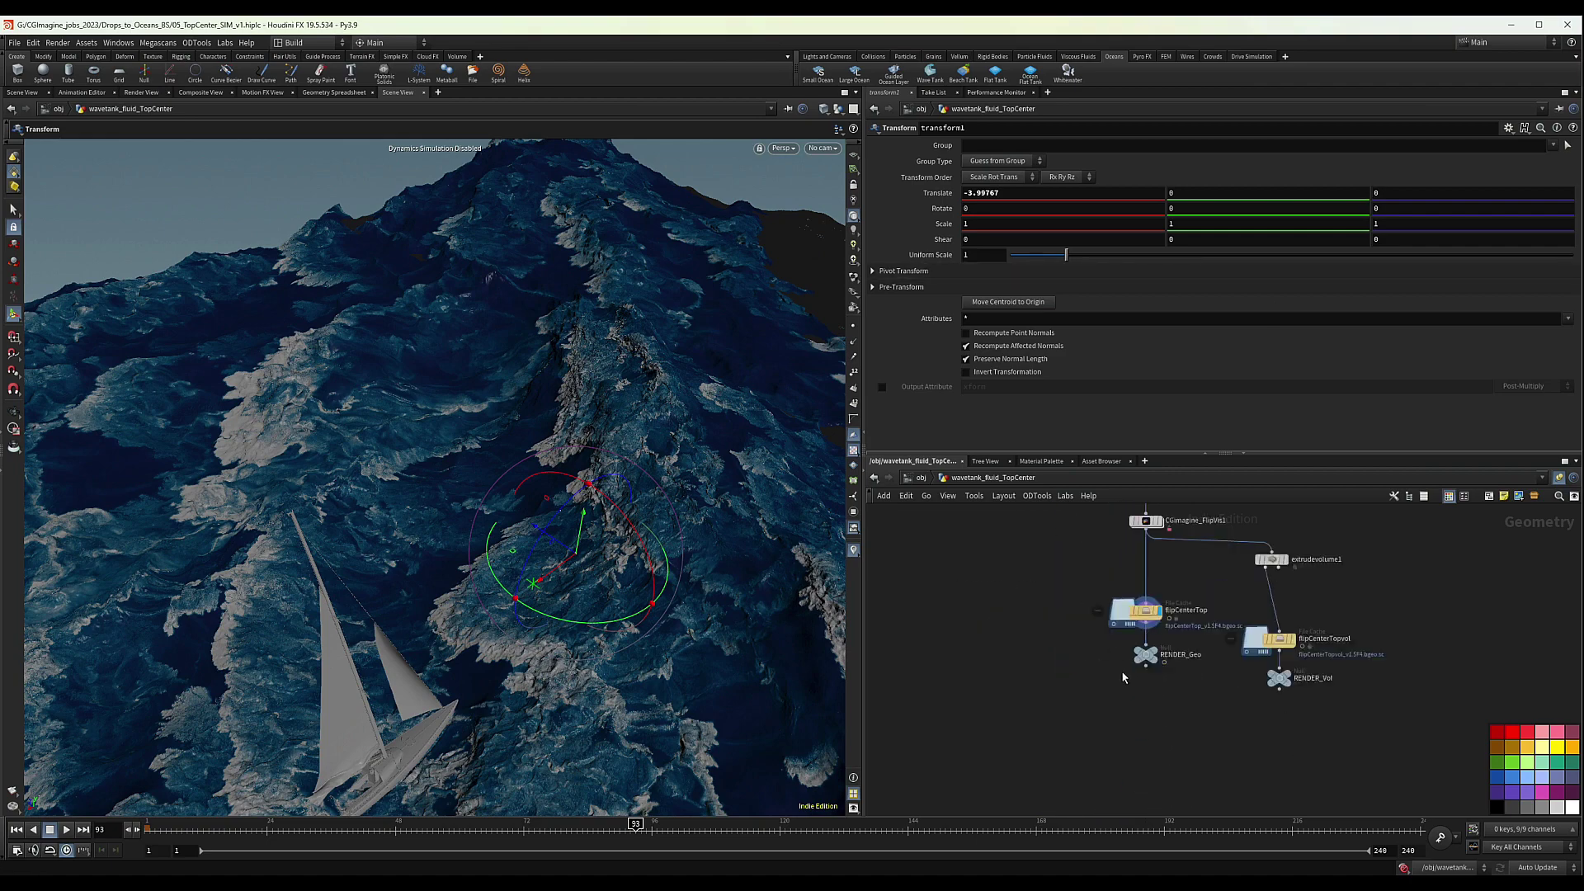
{"action": "left_click", "coordinate": [1182, 642]}
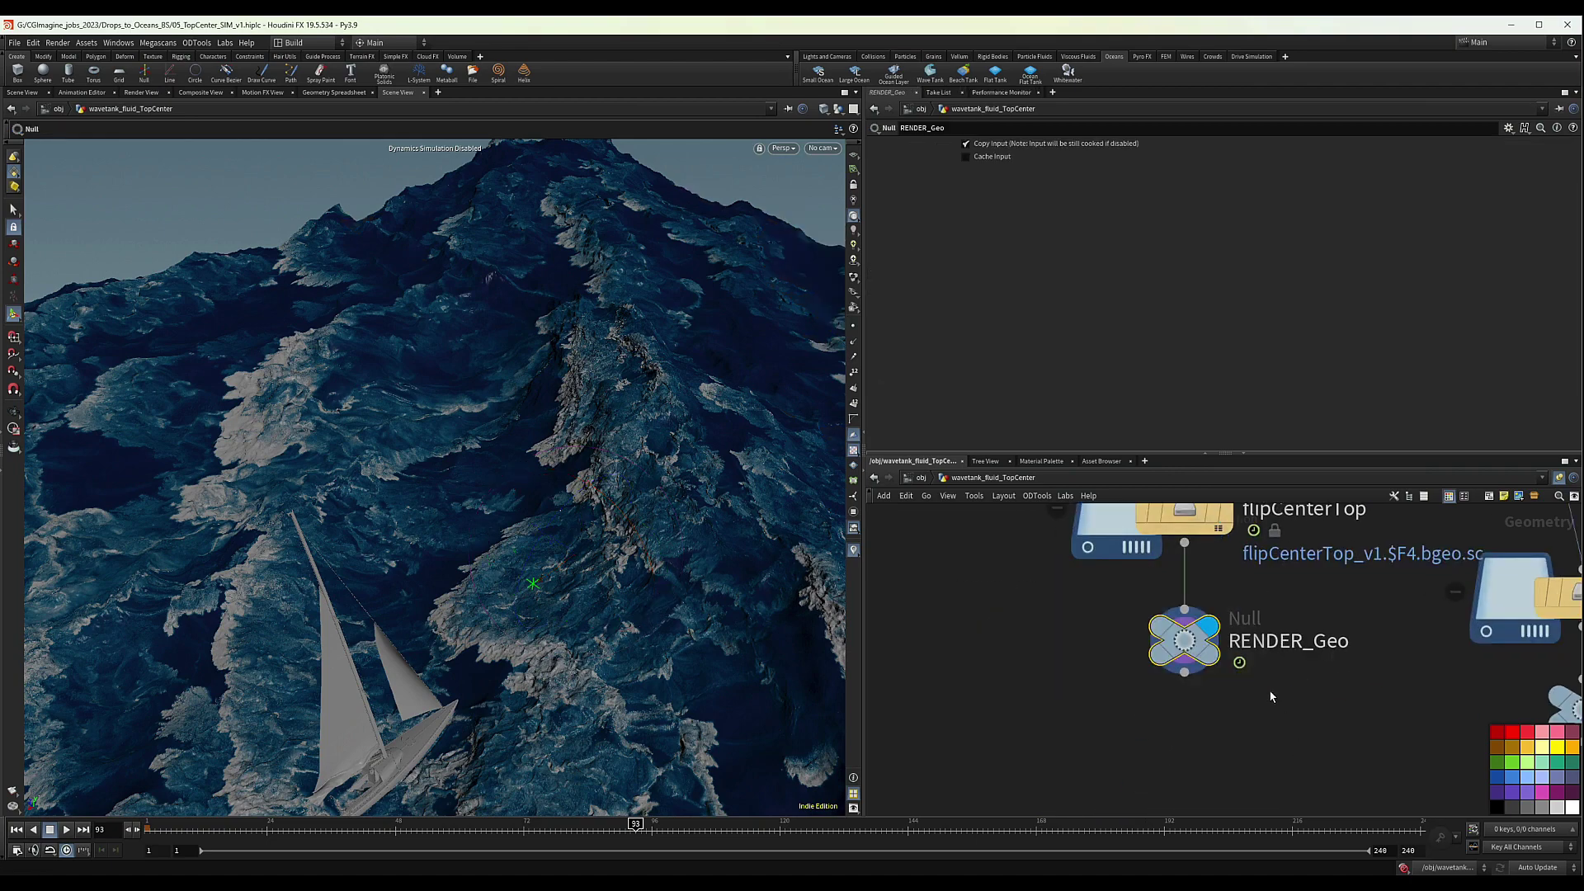
Examine the layout and coverage of the combined ocean surfaces from a distance and from above
{"action": "right_click_drag", "start_coordinate": [693, 474], "coordinate": [350, 512]}
{"action": "middle_click_drag", "start_coordinate": [652, 437], "coordinate": [442, 445]}
{"action": "left_click_drag", "start_coordinate": [442, 445], "coordinate": [569, 451]}
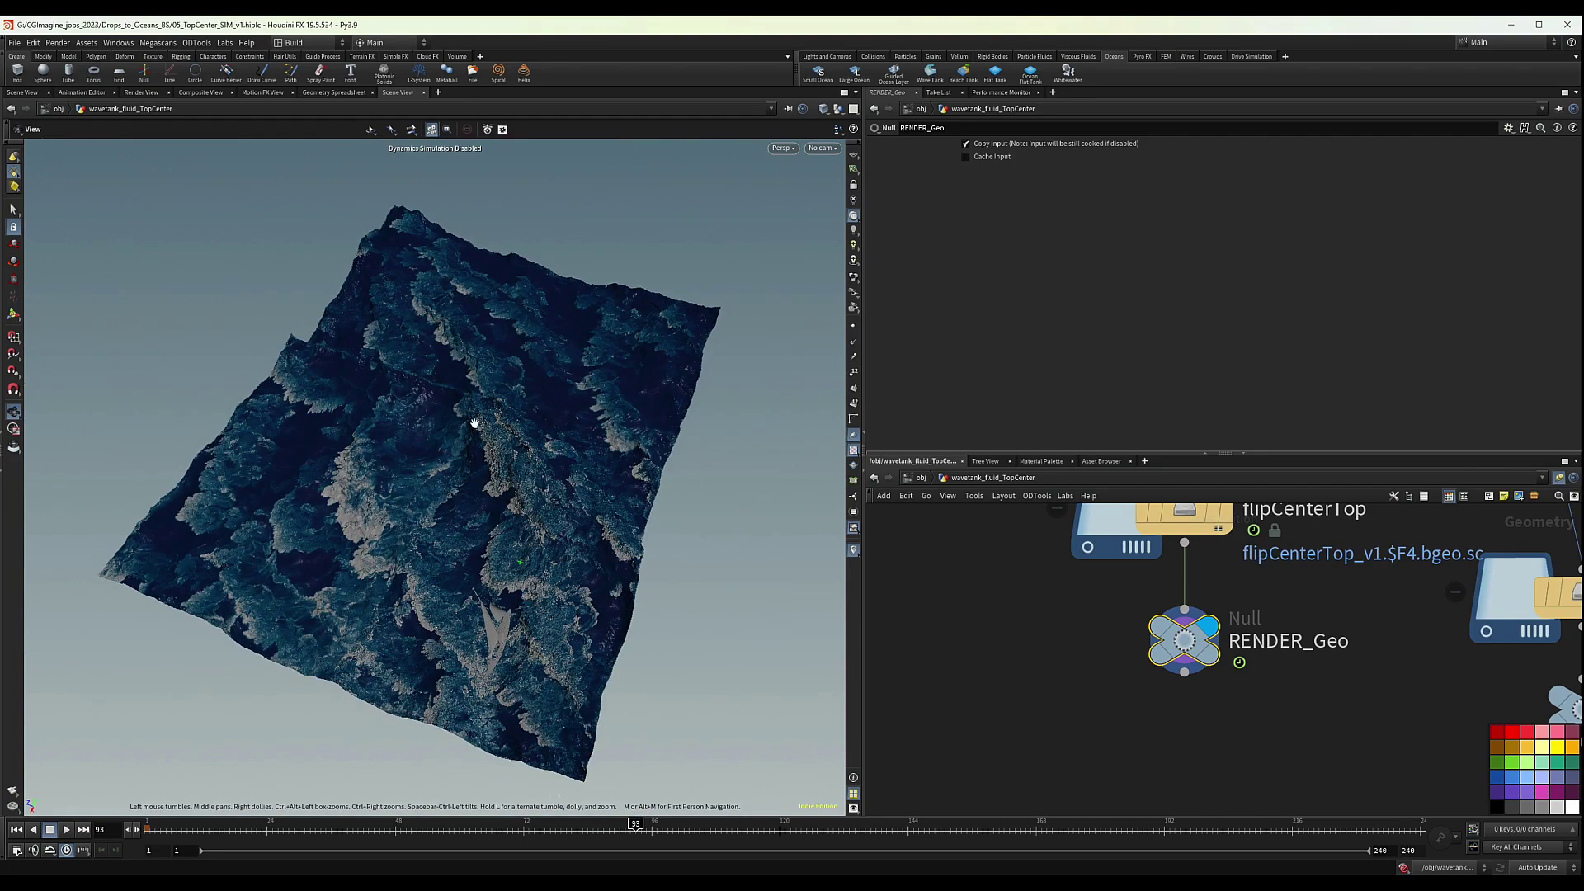
{"action": "left_click_drag", "start_coordinate": [474, 423], "coordinate": [354, 424]}
{"action": "key", "text": "Return"}
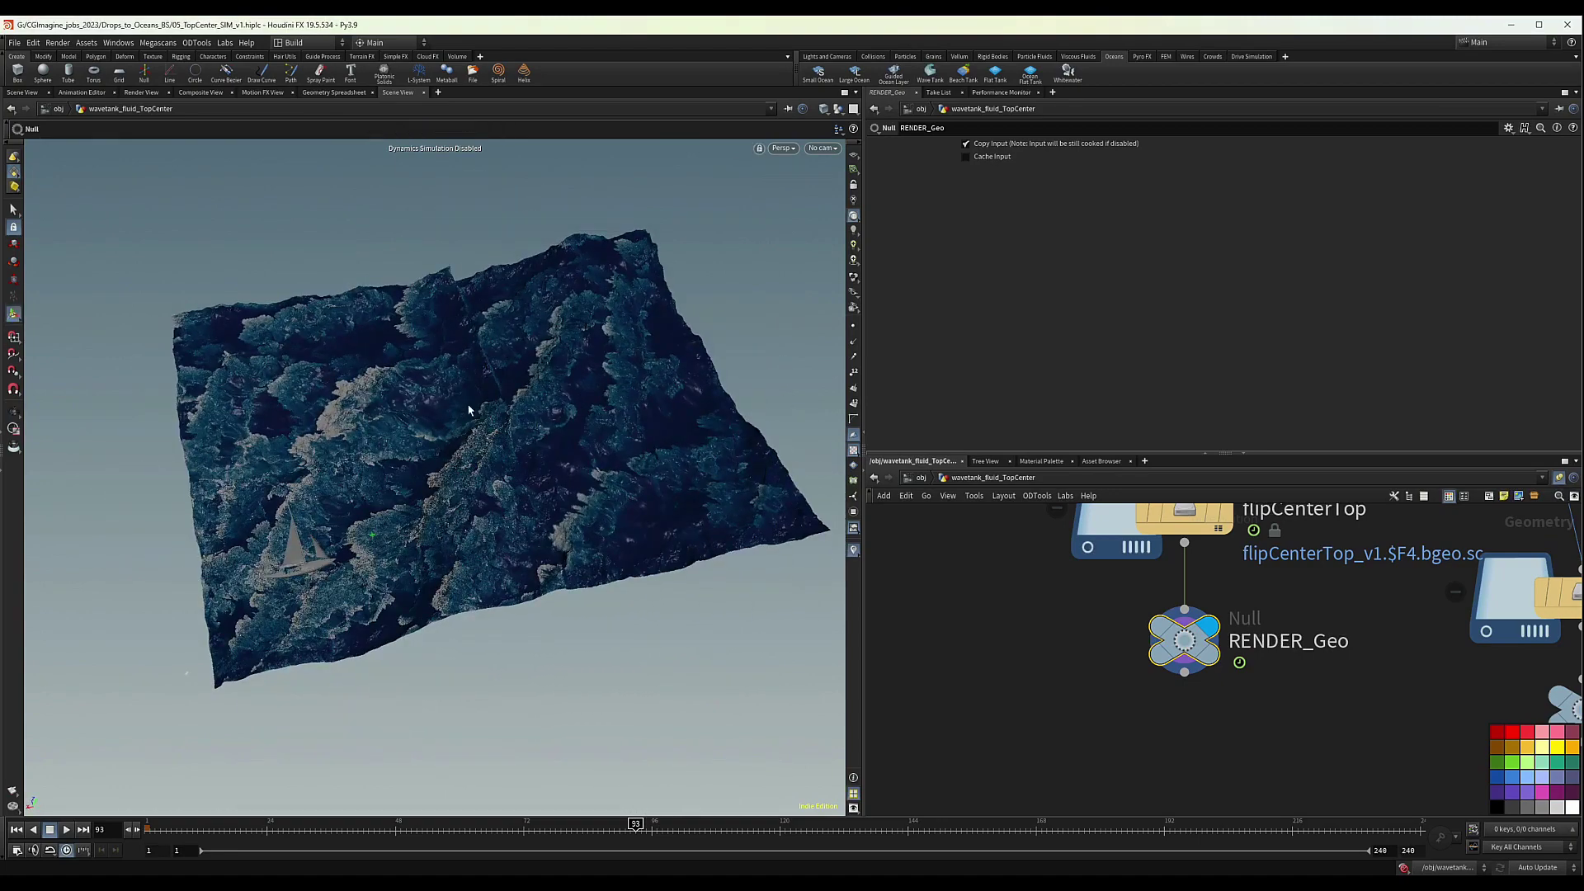
{"action": "key", "text": "Escape"}
{"action": "left_click_drag", "start_coordinate": [570, 446], "coordinate": [389, 258]}
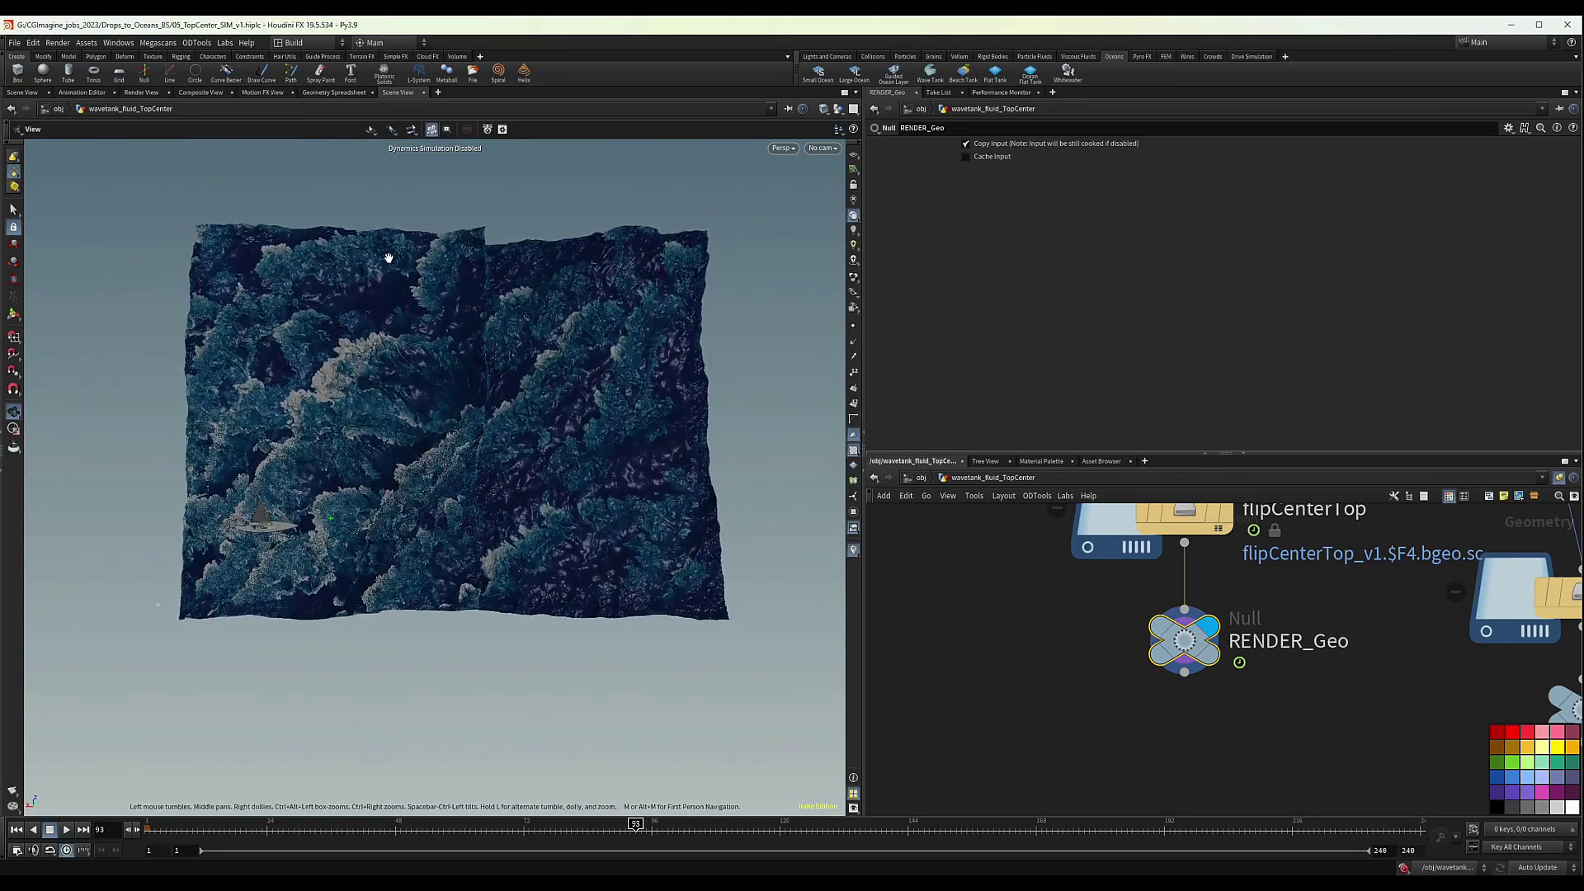
{"action": "scroll", "coordinate": [435, 363], "scroll_direction": "down", "scroll_amount": 3}
{"action": "scroll", "coordinate": [474, 369], "scroll_direction": "up", "scroll_amount": 1}
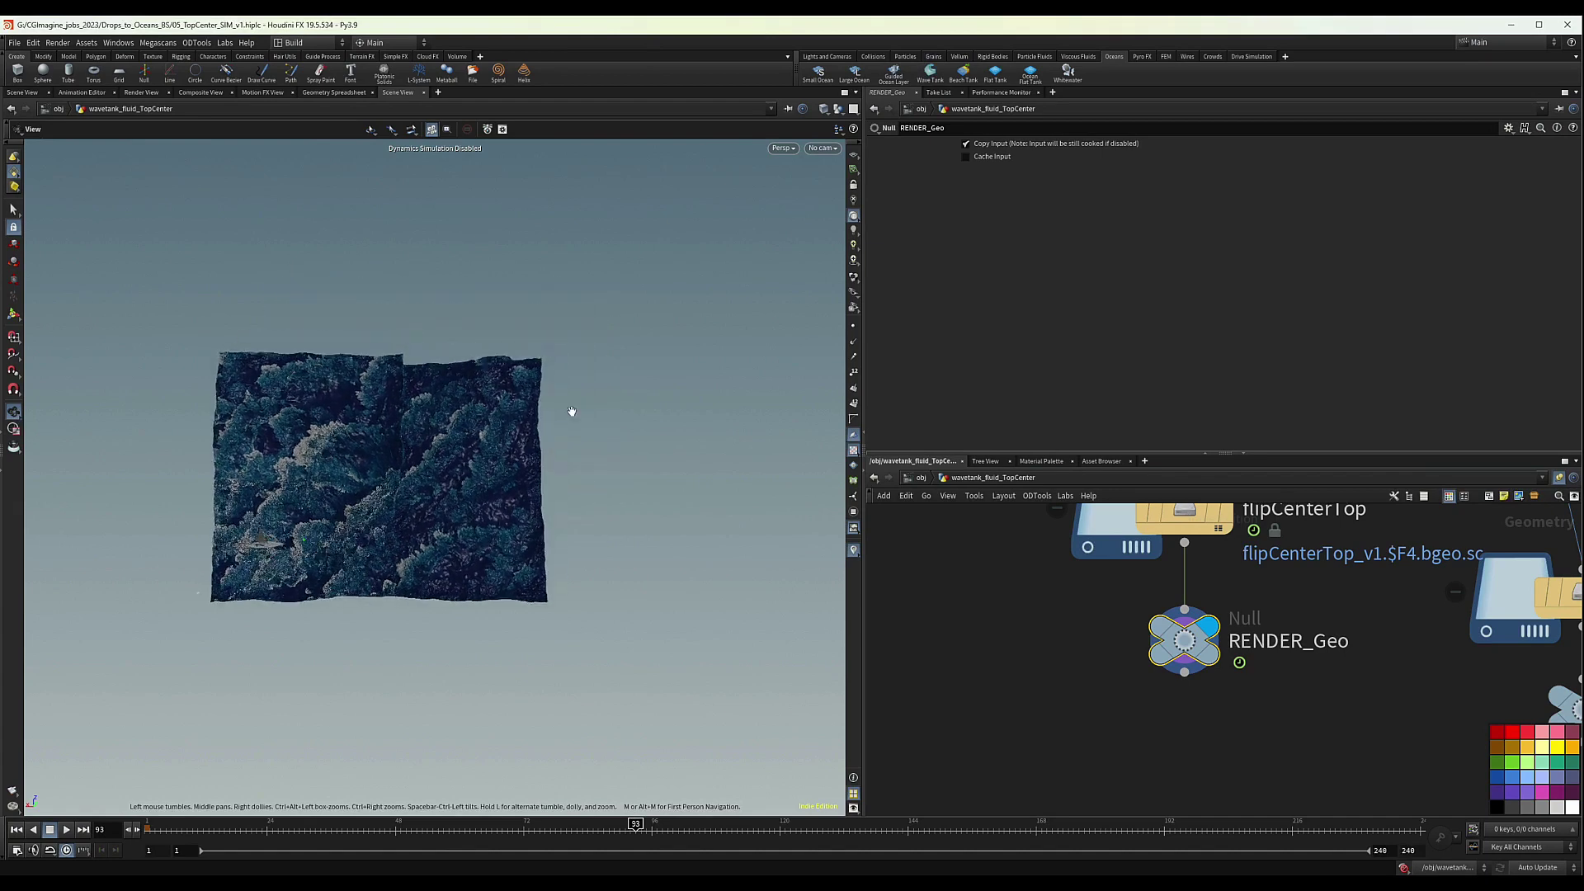
{"action": "key", "text": "Return"}
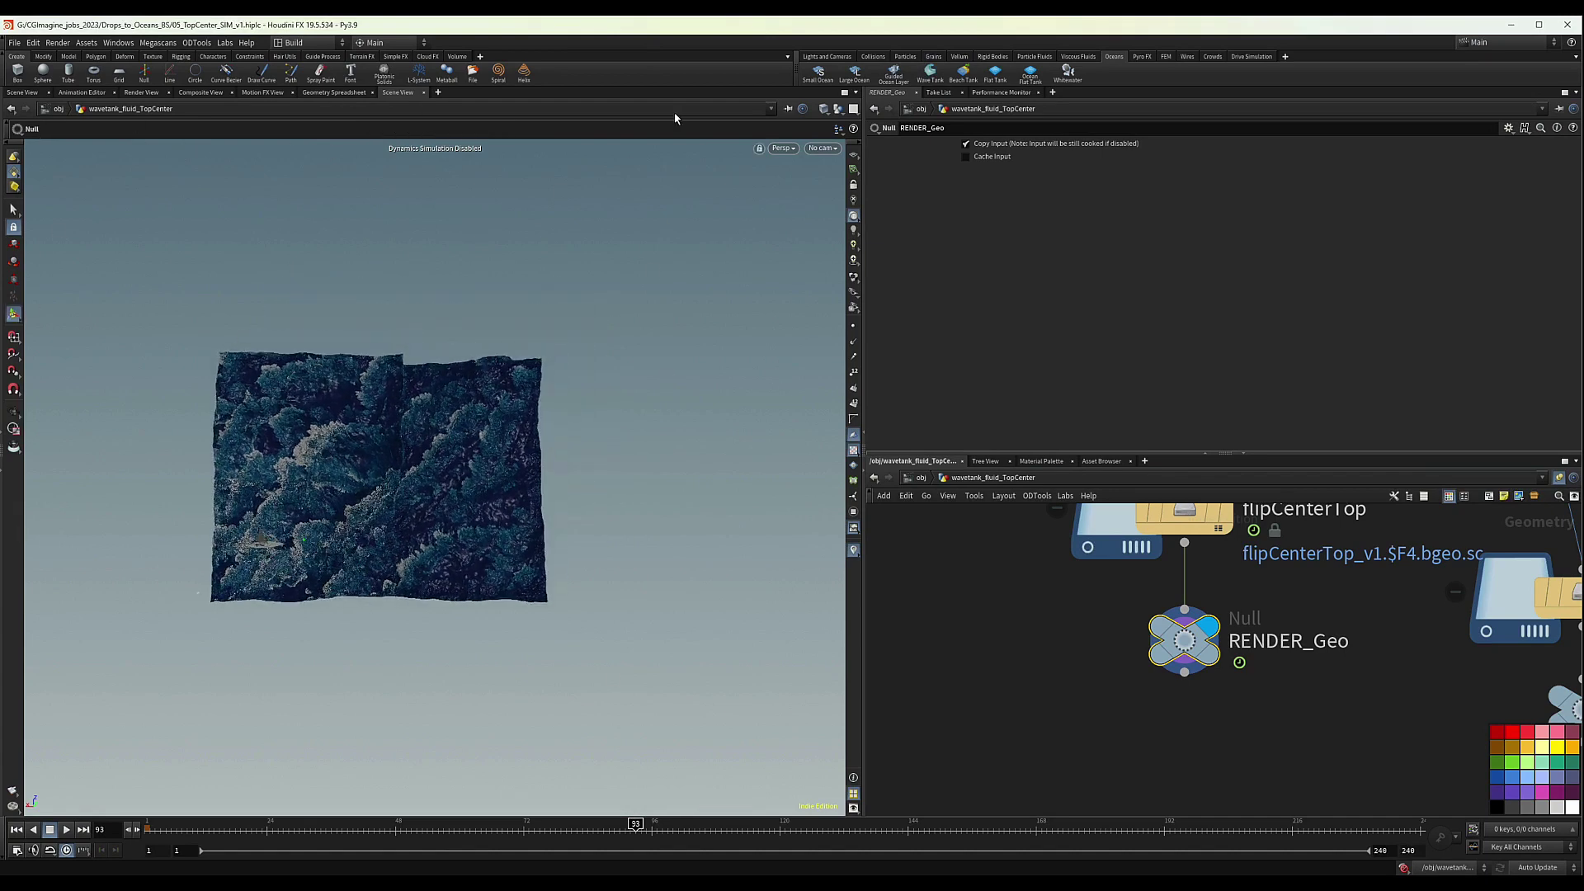